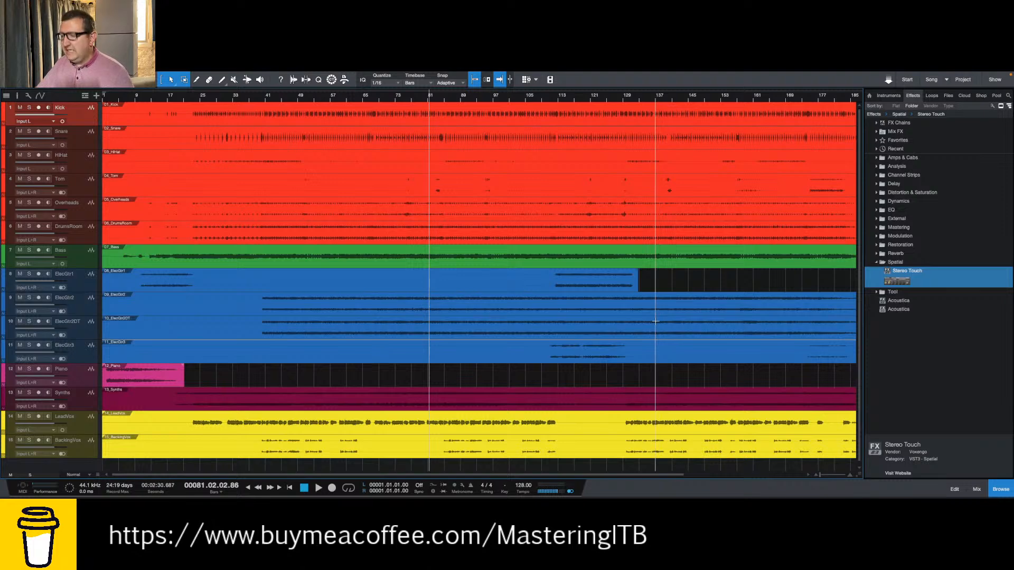
- Hide the browser and move the Tom track above the HiHat track in the arrangement
key(F5)
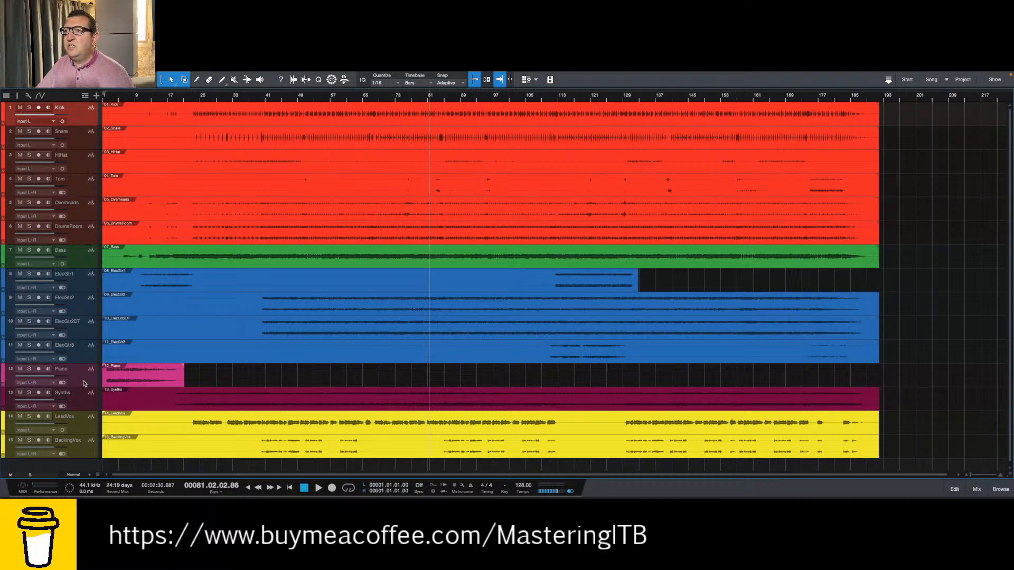
scroll(136, 377, down, 1)
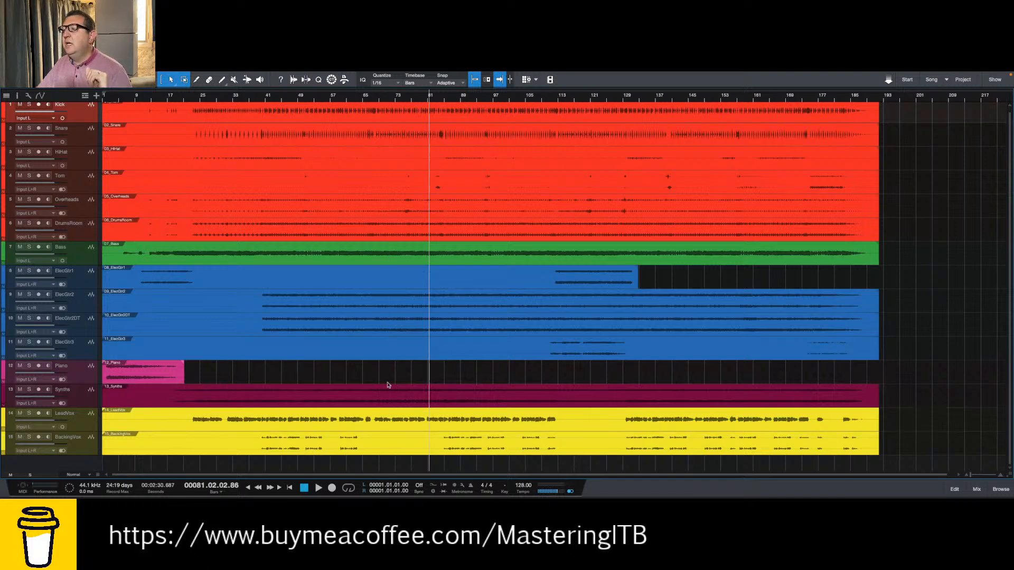
scroll(385, 384, up, 1)
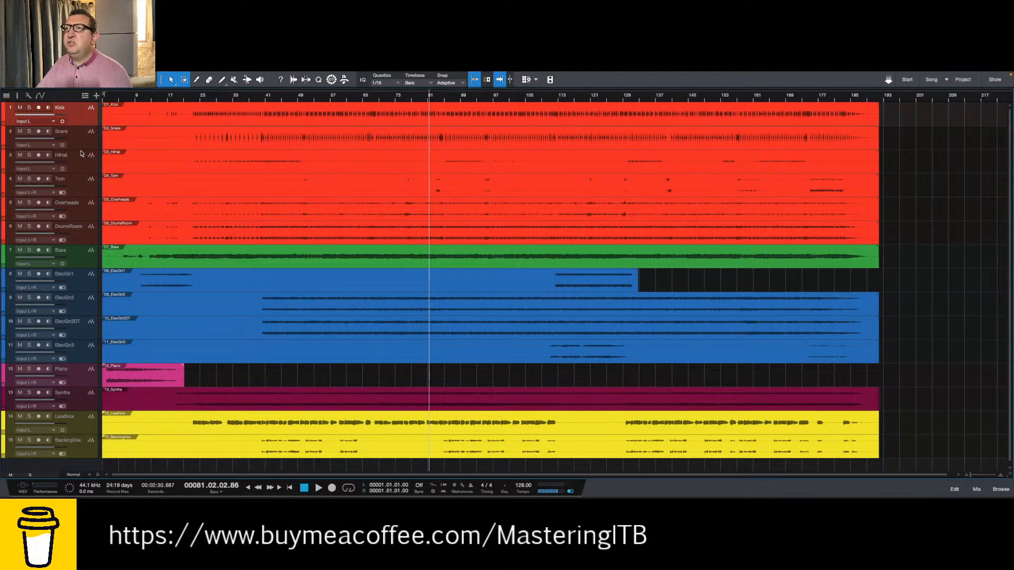
click(76, 187)
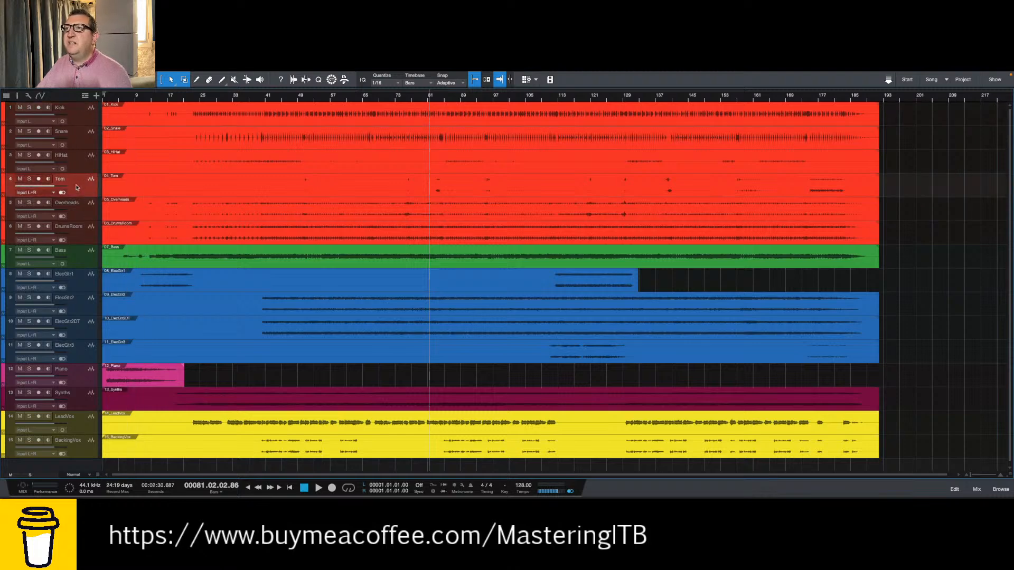
drag(83, 196, 83, 161)
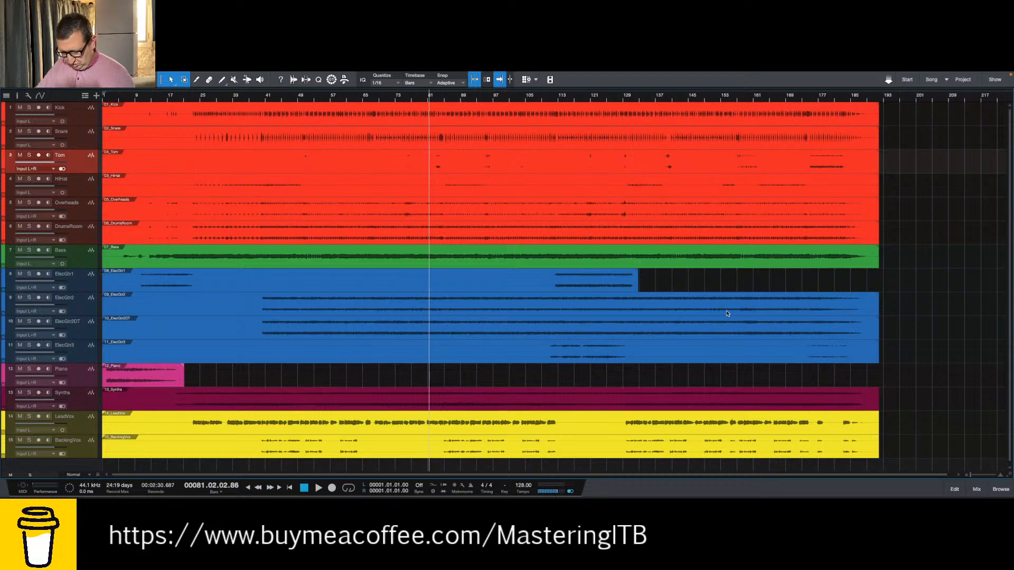
- Show the mixer console and route the channels Kick through DrumsRoom to a new bus named DRUMS
key(F3)
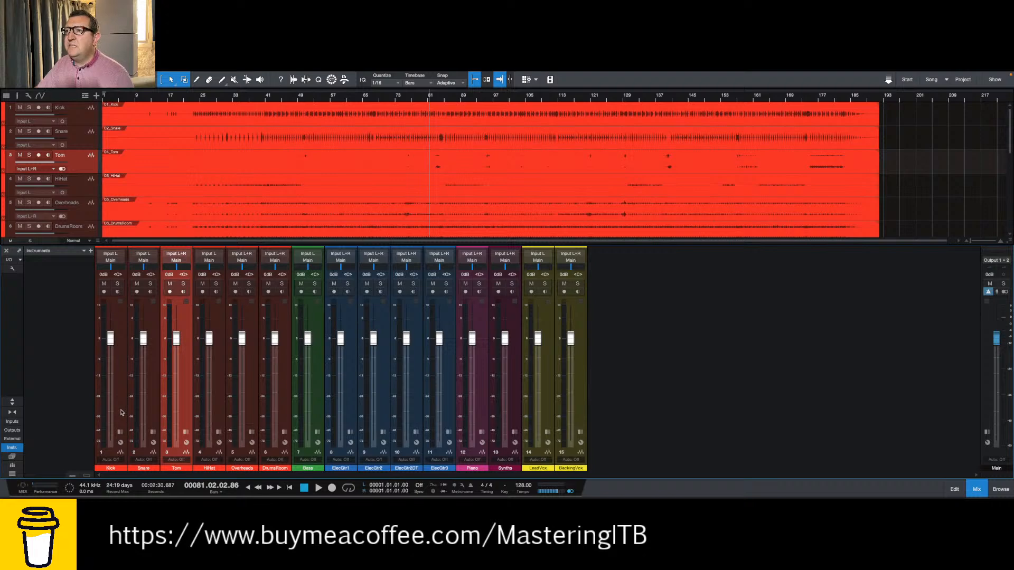
click(118, 413)
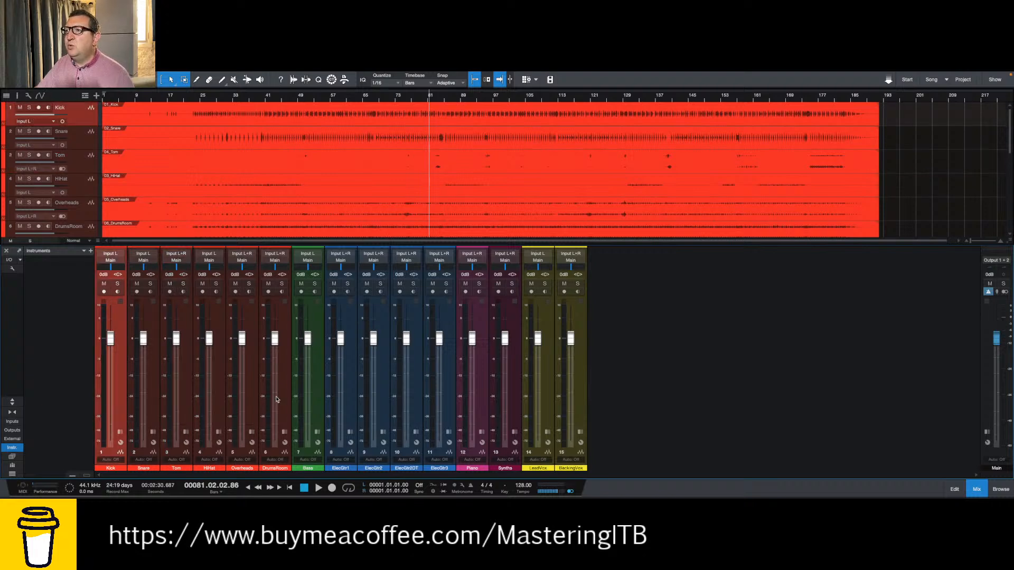
shift+click(283, 407)
right_click(284, 406)
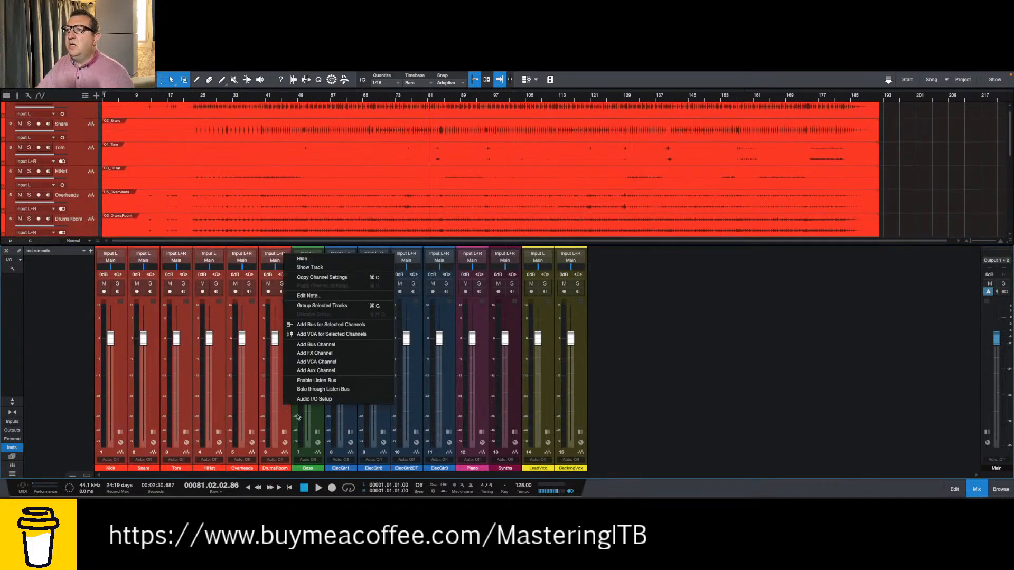
click(342, 324)
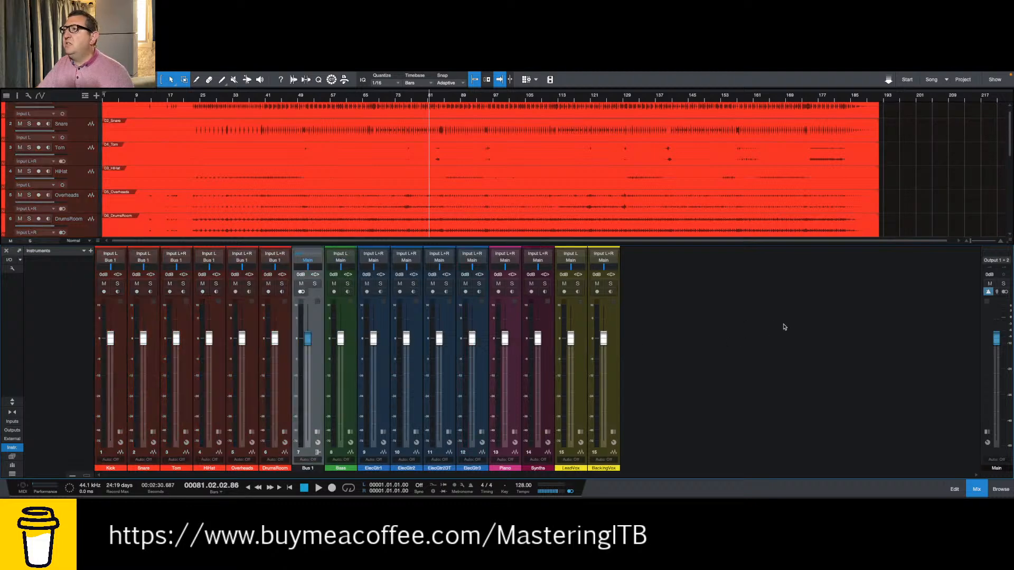
double_click(307, 468)
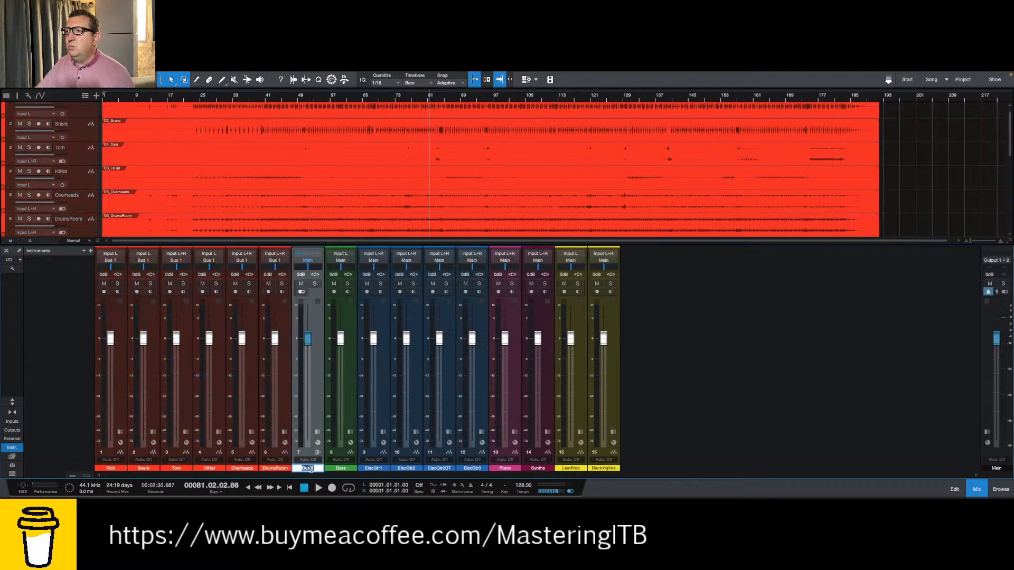
text(DRUMS)
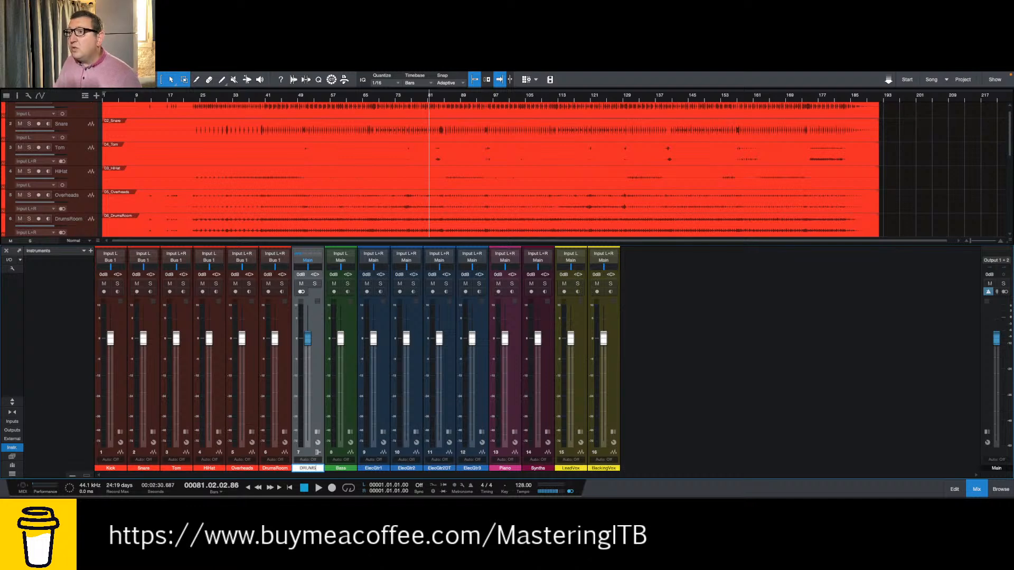
key(Return)
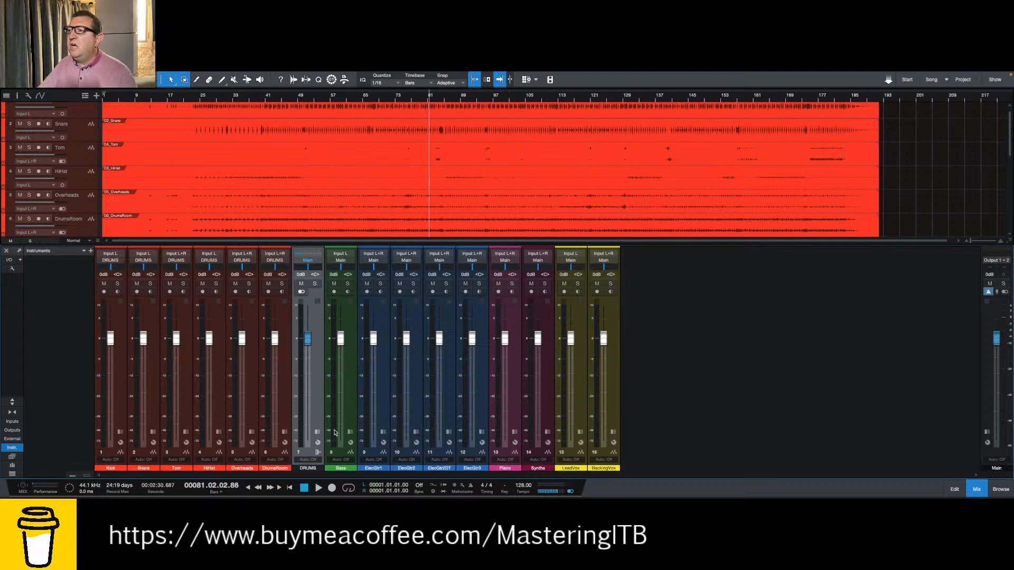
- Route the Bass channel to a new bus named BASS
click(349, 419)
right_click(350, 420)
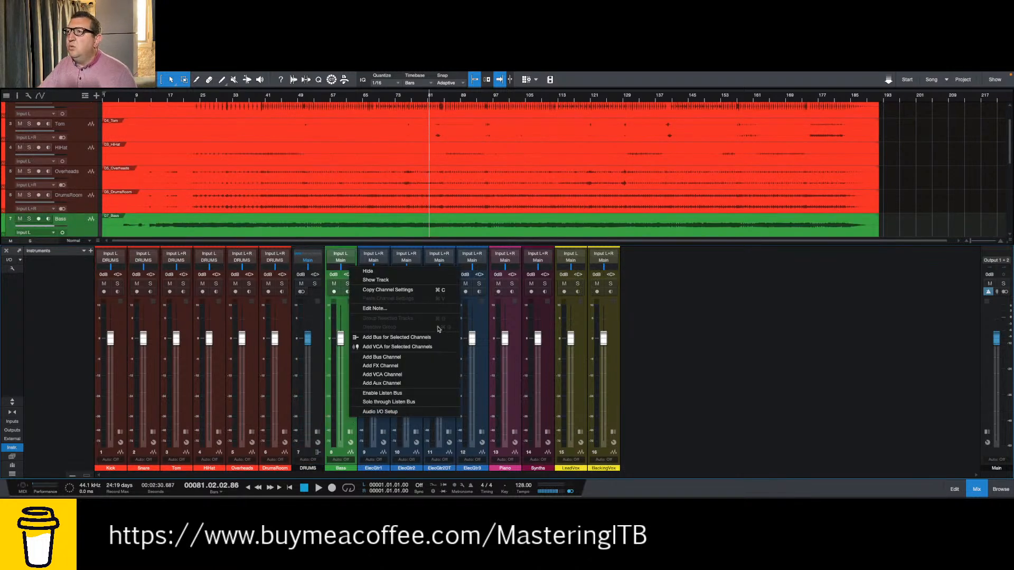
click(414, 338)
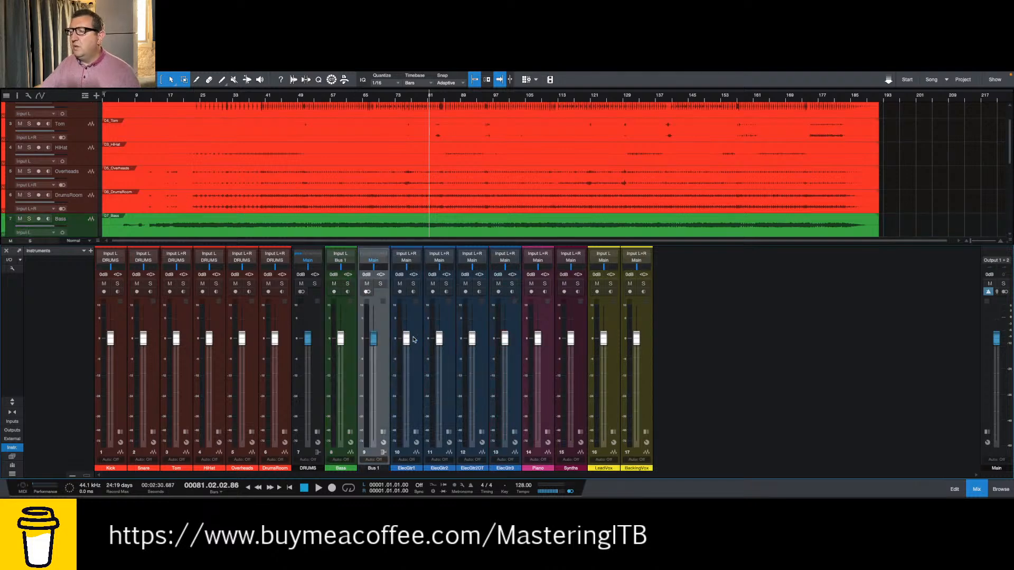
double_click(381, 469)
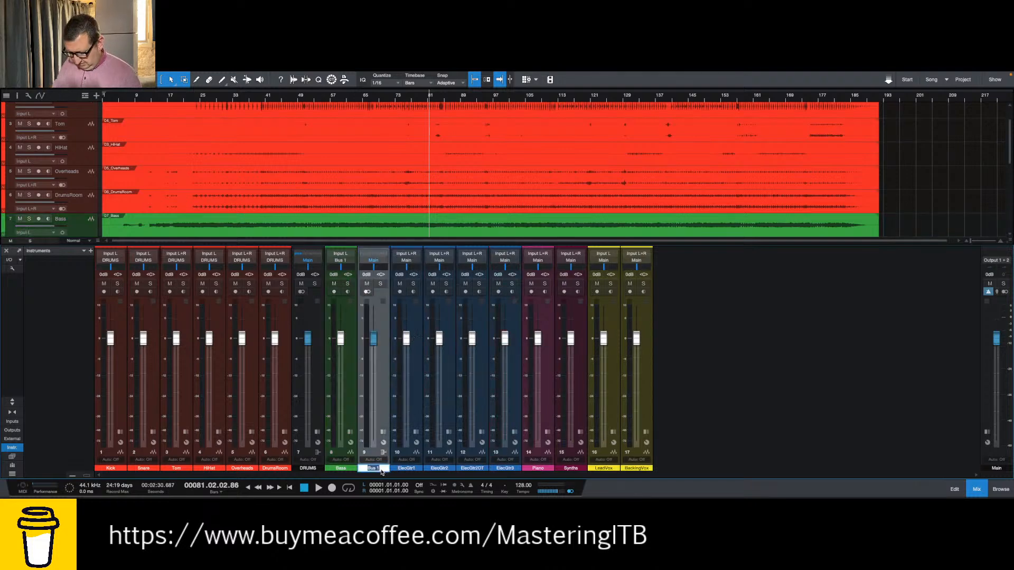
text(BASS)
key(Return)
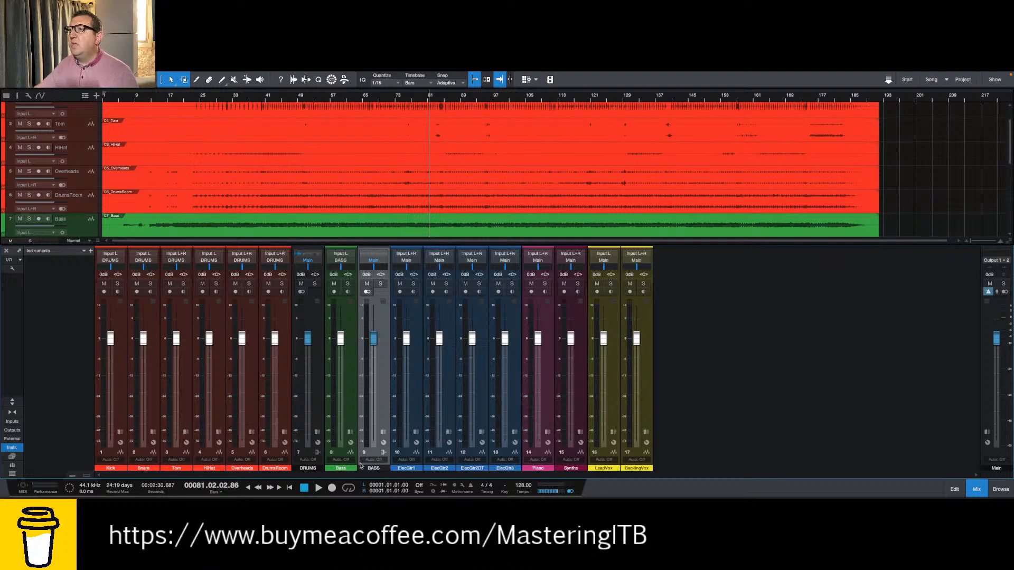
- Route the four electric guitar channels to a new bus named GTRS
click(414, 422)
shift+click(516, 410)
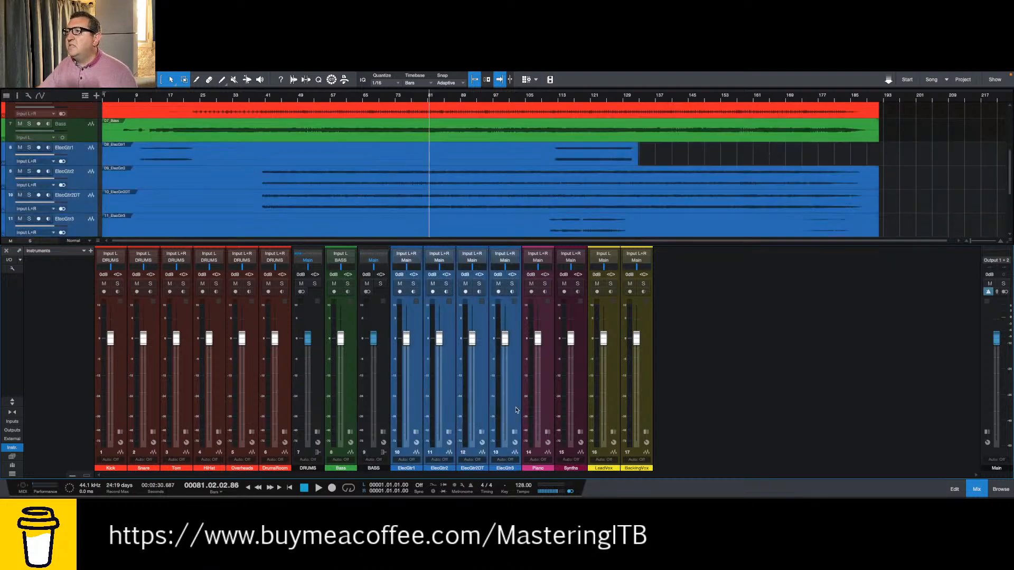
right_click(516, 410)
click(570, 328)
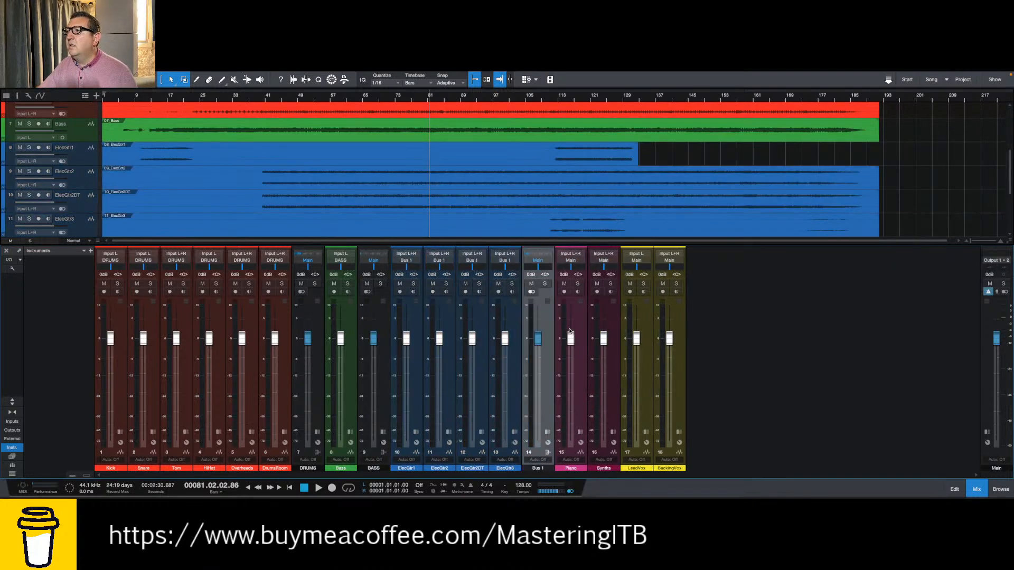
double_click(538, 469)
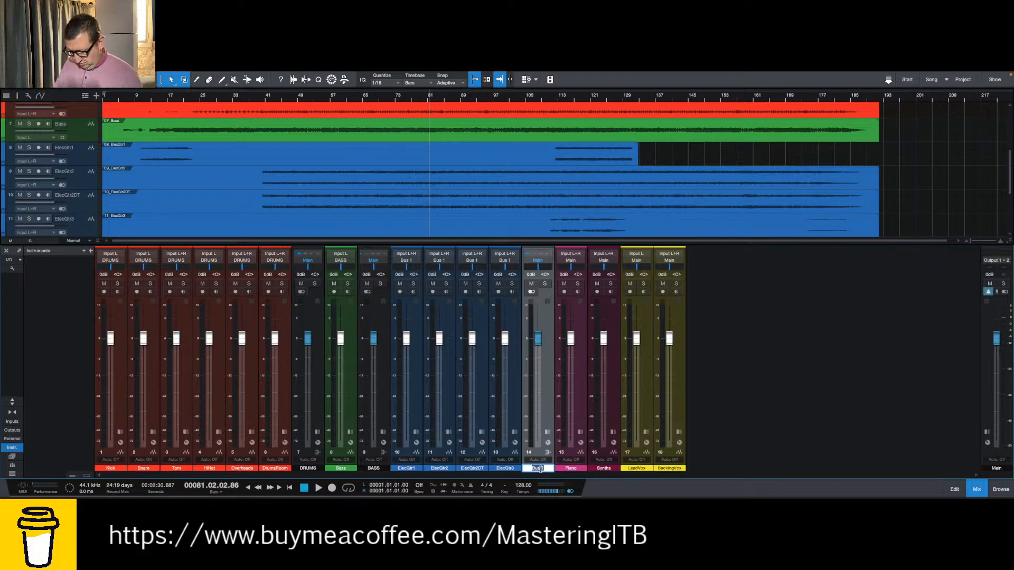
text(GTRS)
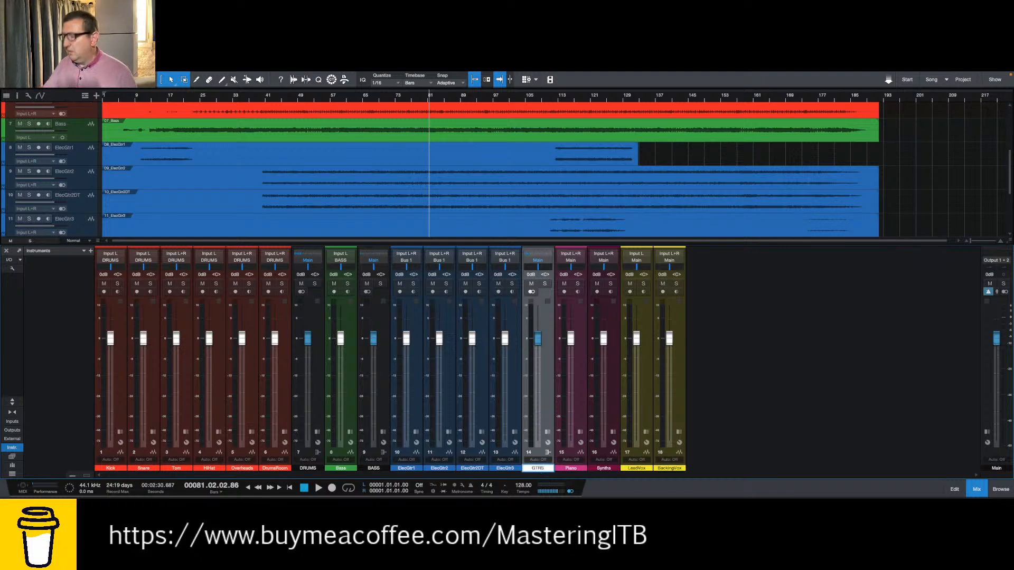
key(Return)
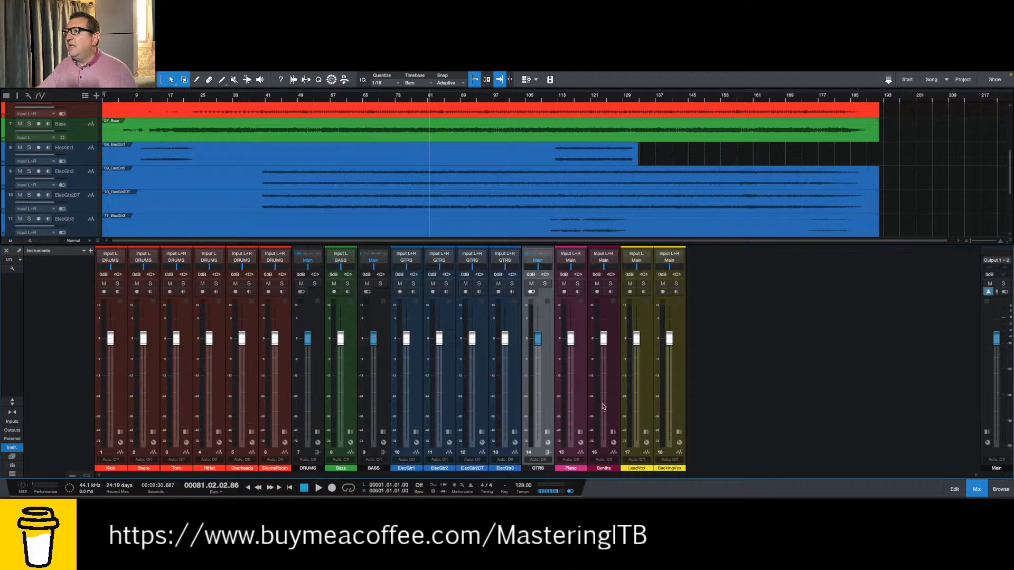
- Route the LeadVox and BackingVox channels to a new bus named VOX
click(645, 403)
shift+click(674, 405)
right_click(676, 405)
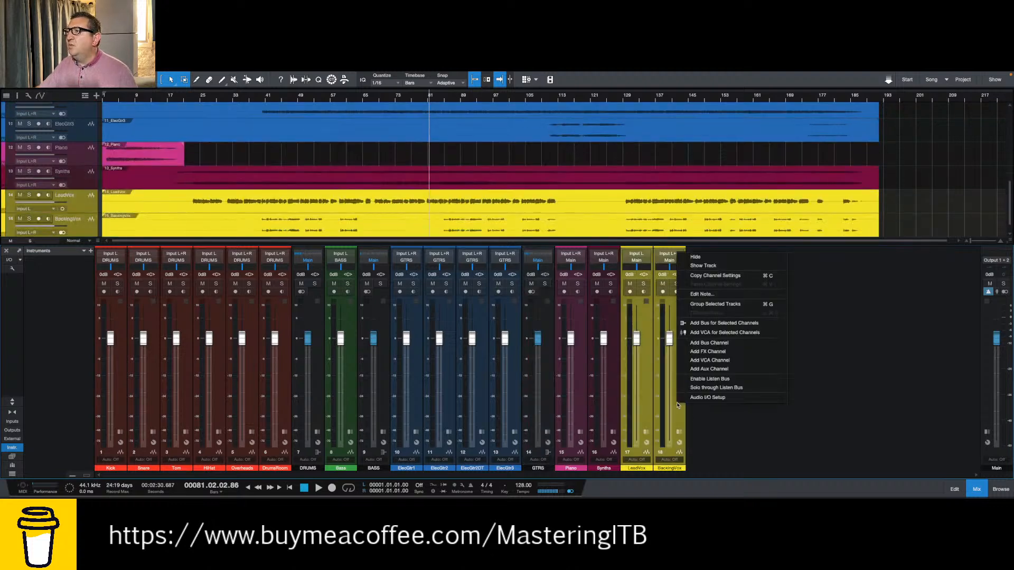
click(741, 328)
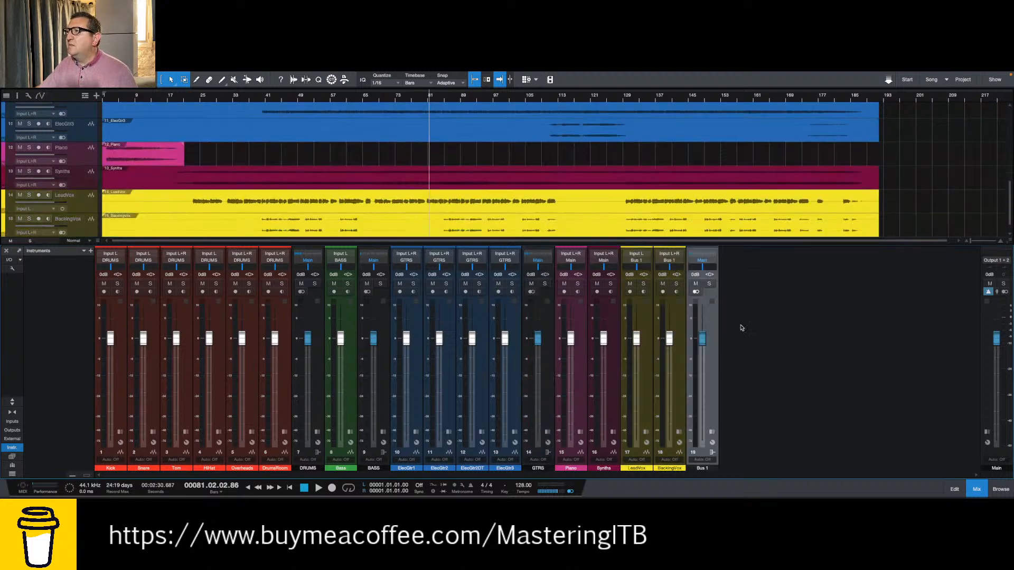
double_click(707, 469)
text(VOX)
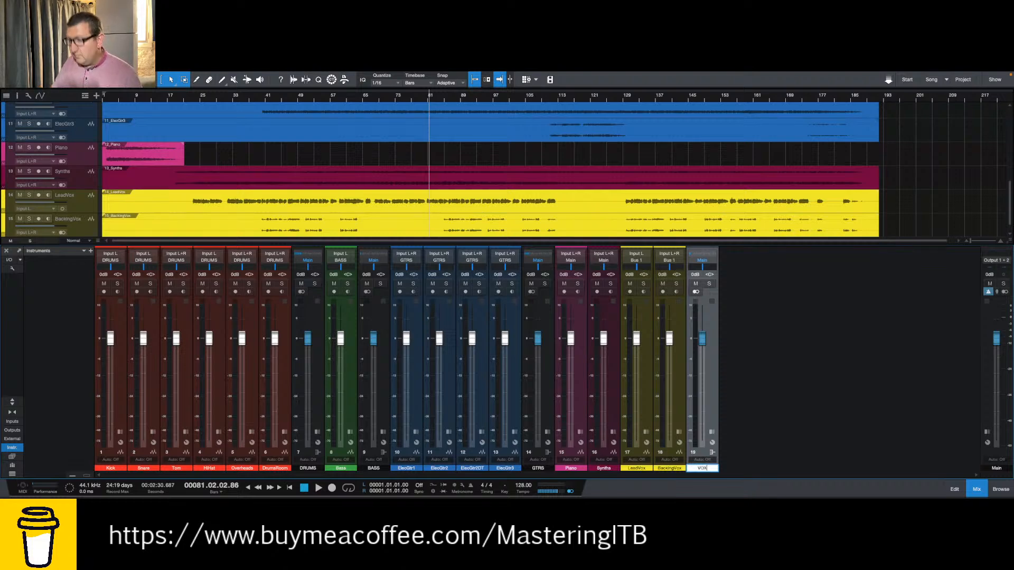
key(Return)
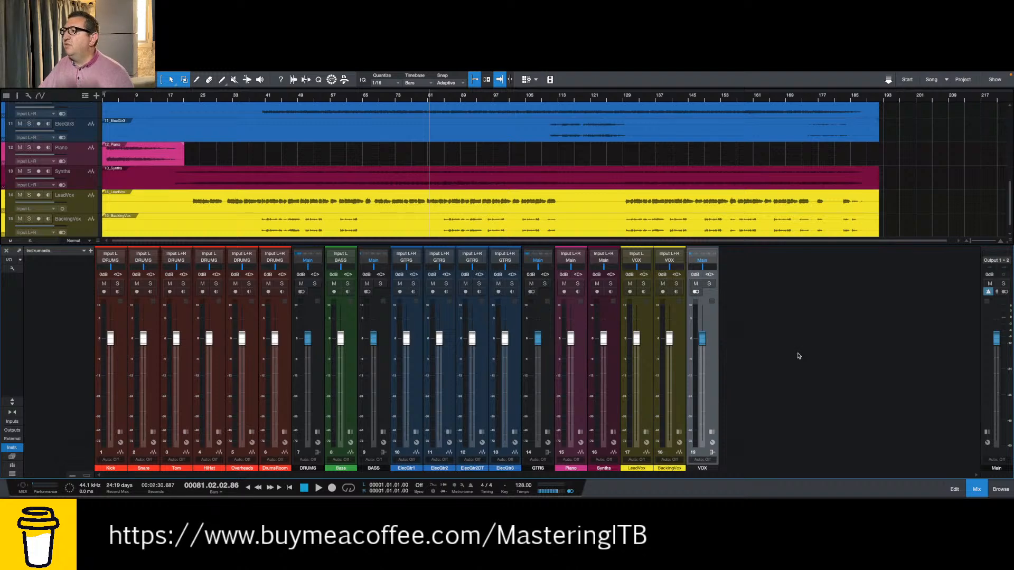
- Enable the console option that keeps bus channels to the right
click(12, 268)
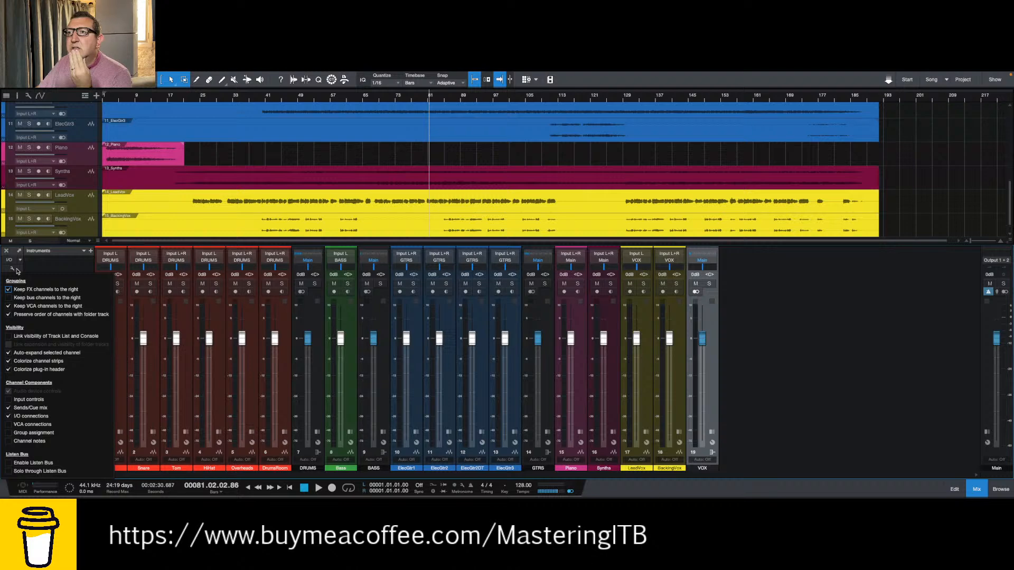
click(9, 297)
click(929, 376)
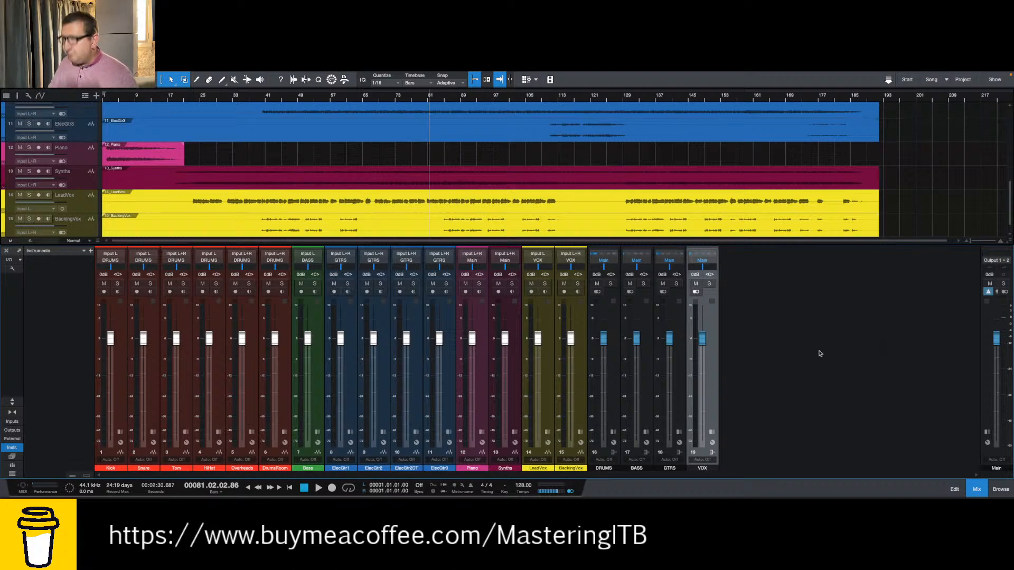
- Play the song from bar 2 to check the channel and bus levels in the console
key(Home)
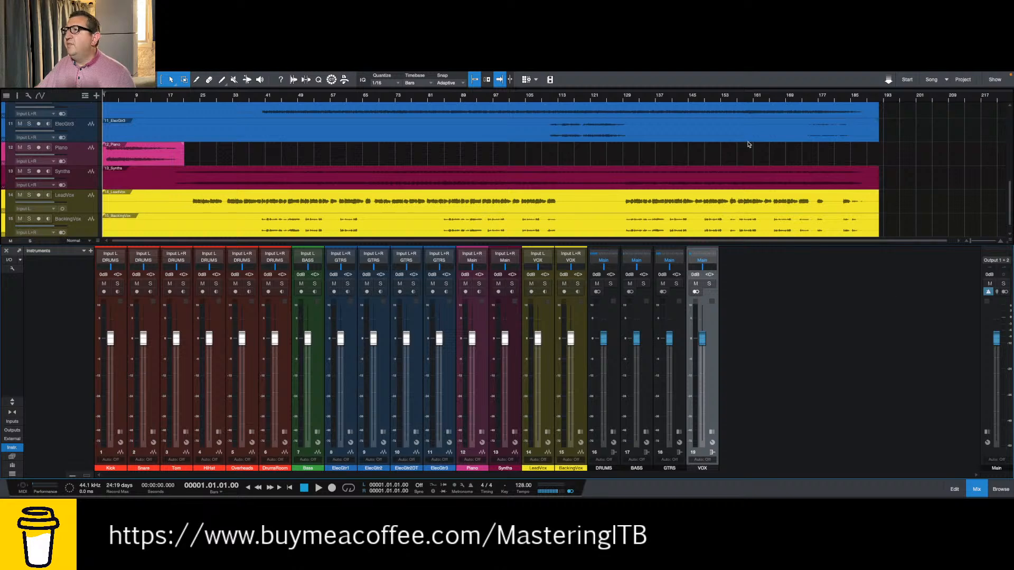
scroll(745, 147, up, 5)
scroll(737, 150, up, 5)
scroll(739, 153, down, 8)
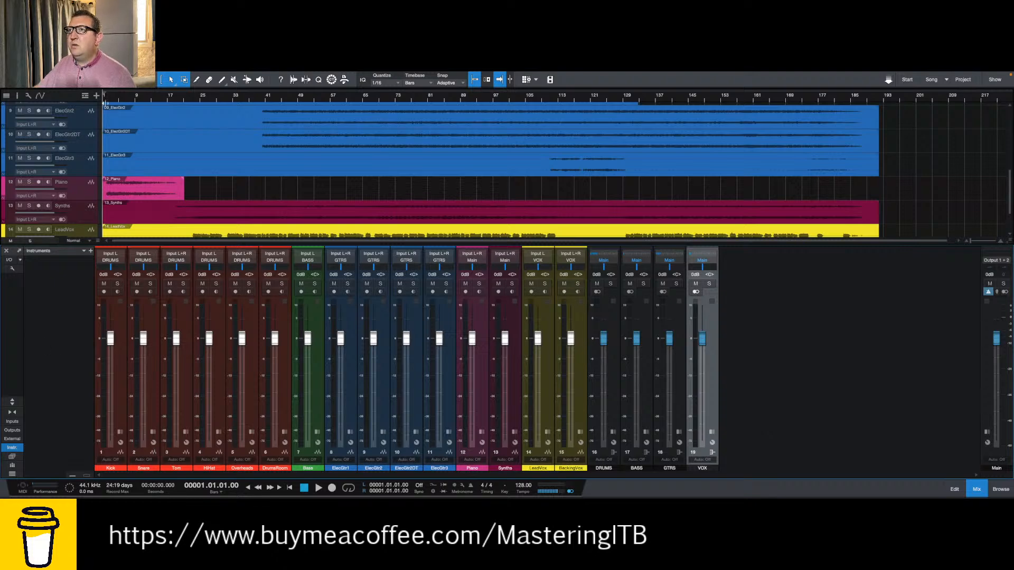
click(107, 100)
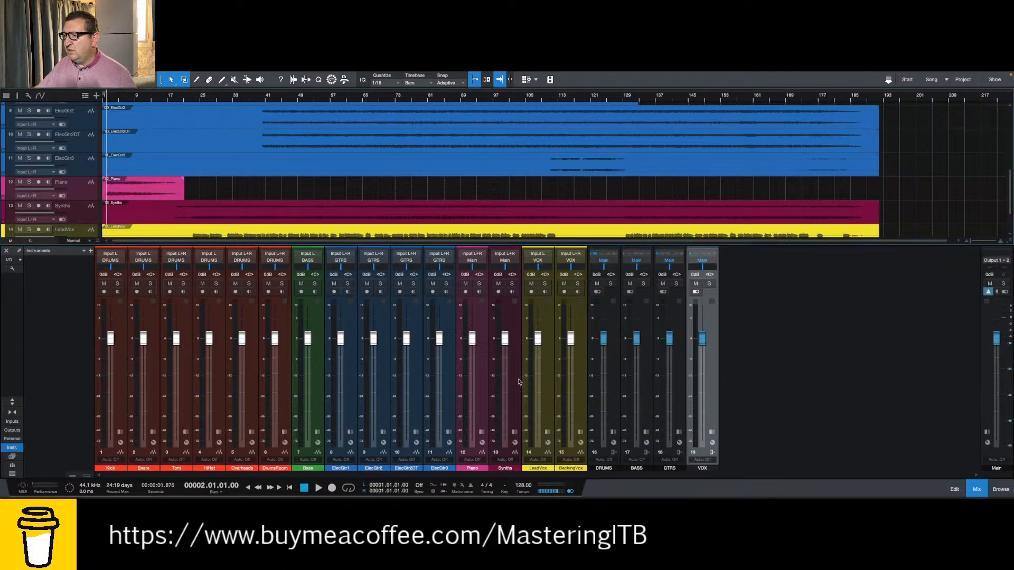
key(space)
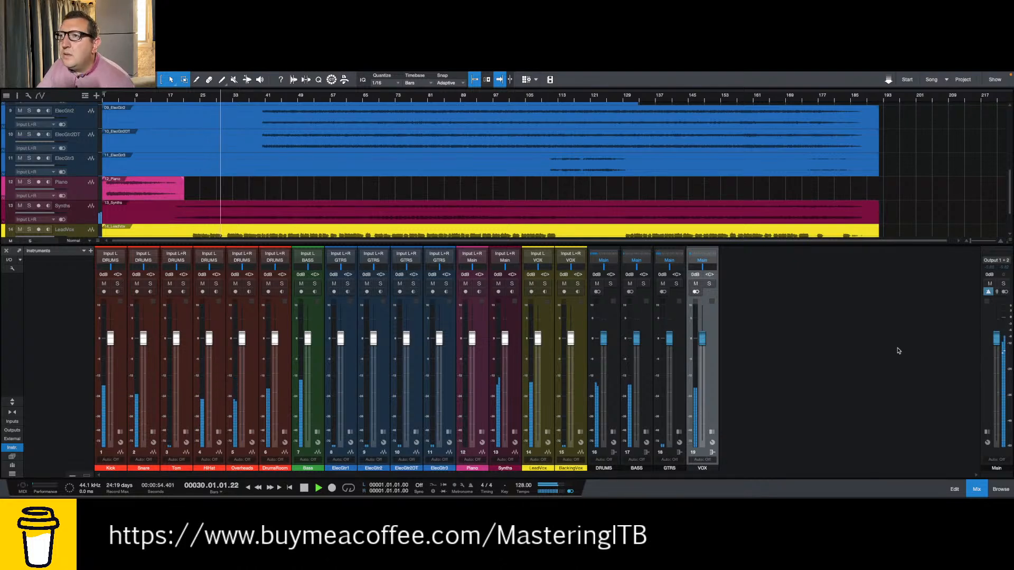
- Audition the song around bar 110 and return the playback position to bar 19
scroll(446, 164, up, 5)
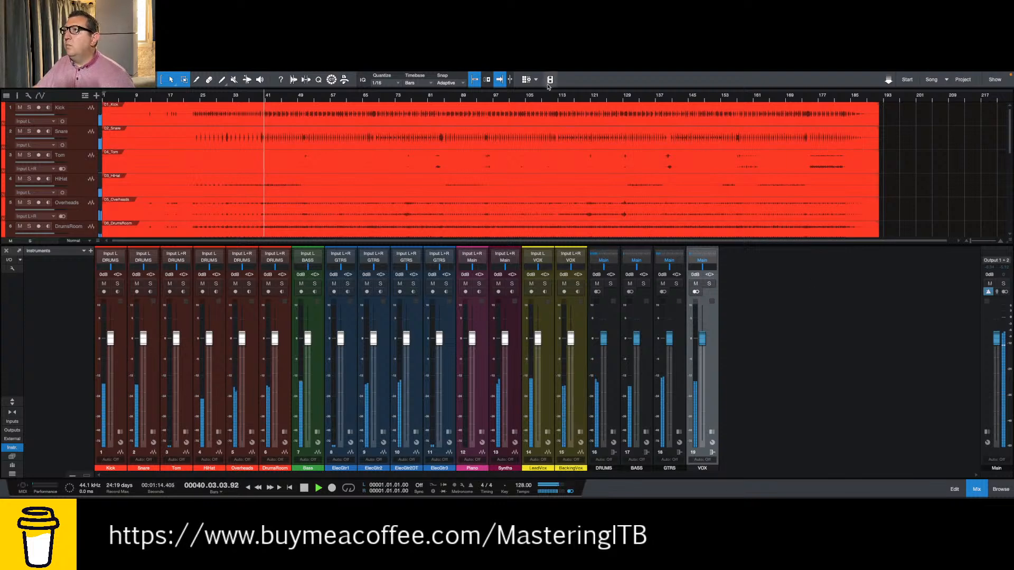
click(547, 114)
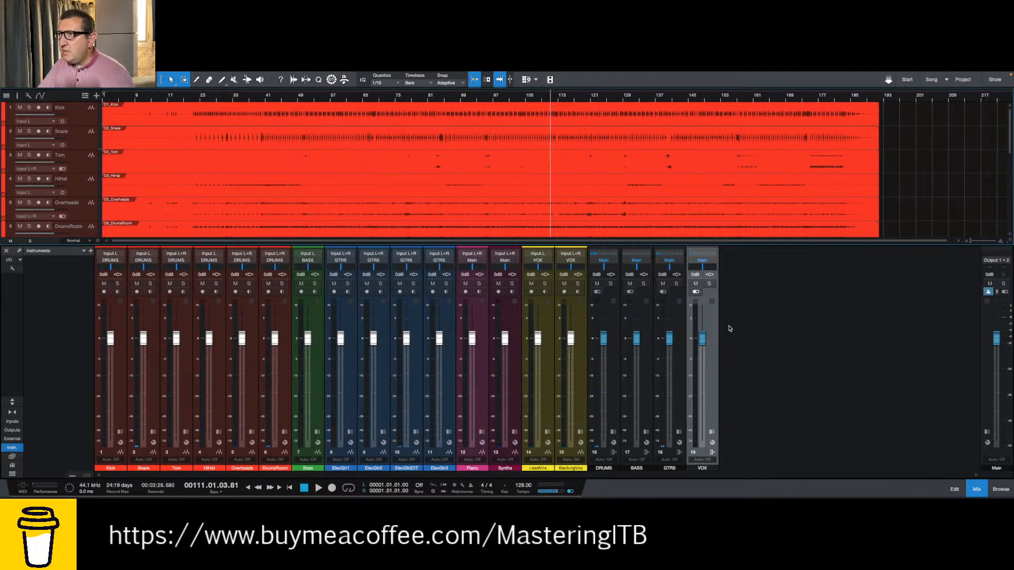
click(176, 101)
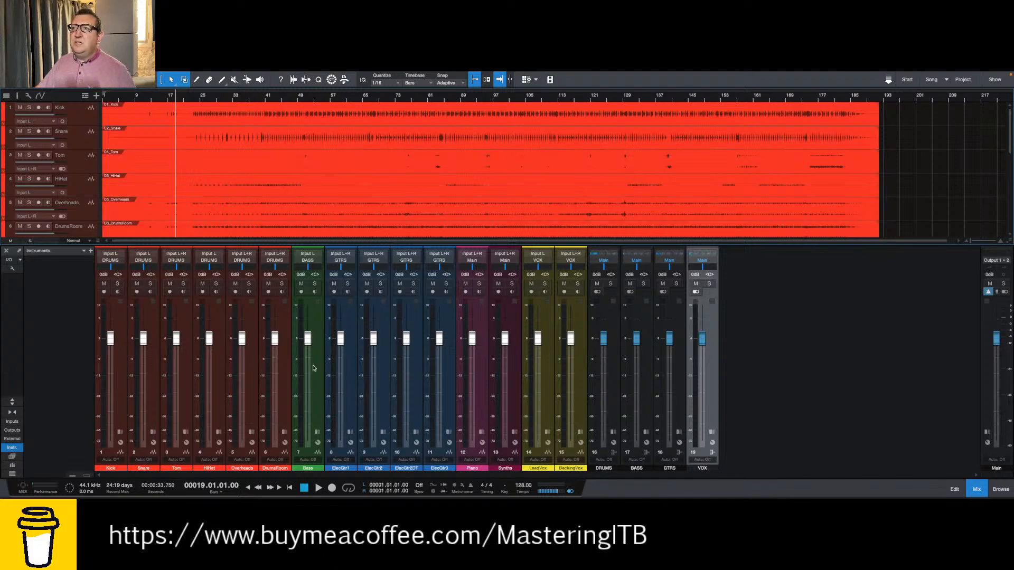
click(450, 123)
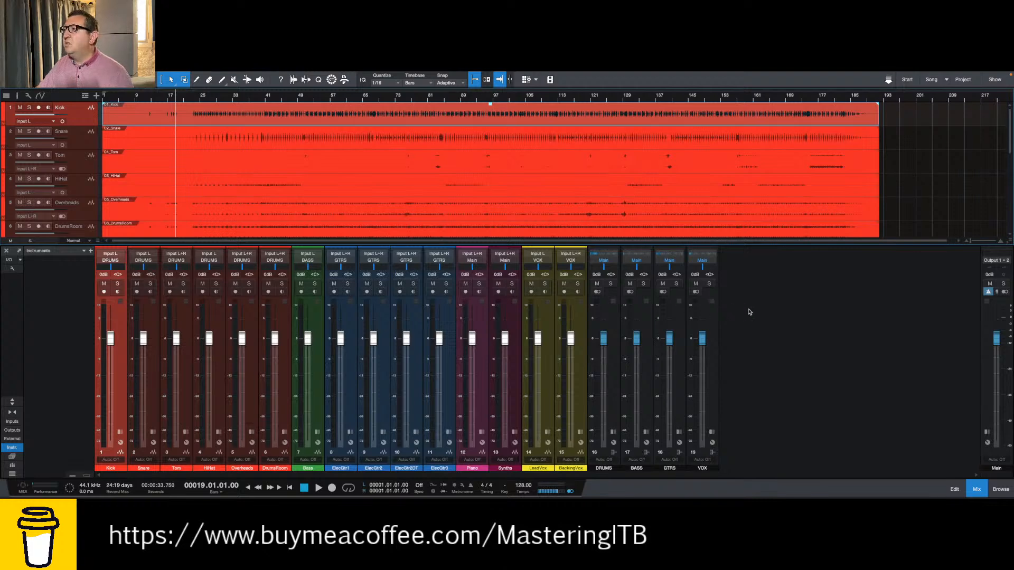
- Play the song from around bar 70 to check the channel and bus levels
click(281, 95)
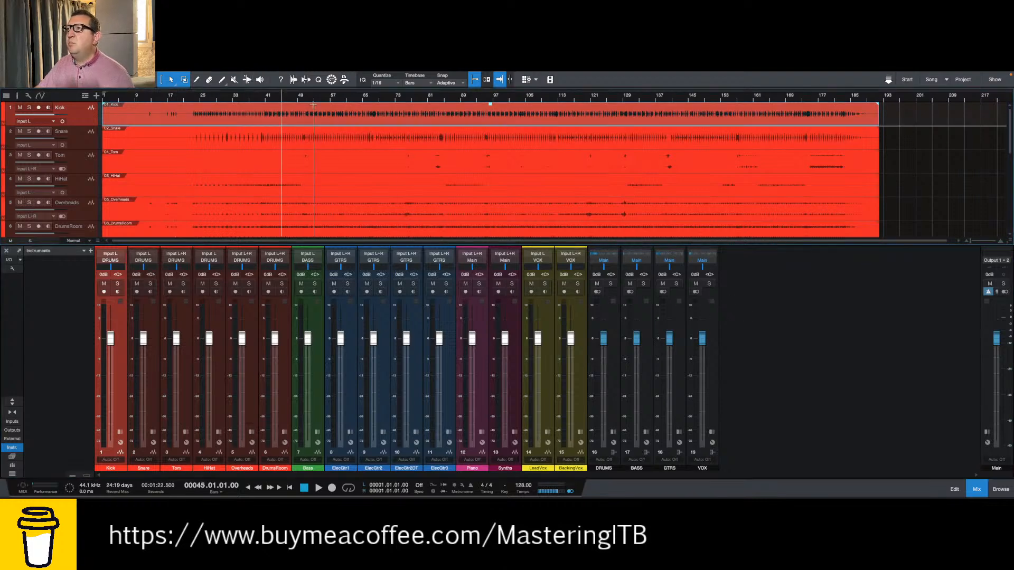
click(346, 96)
click(387, 96)
key(space)
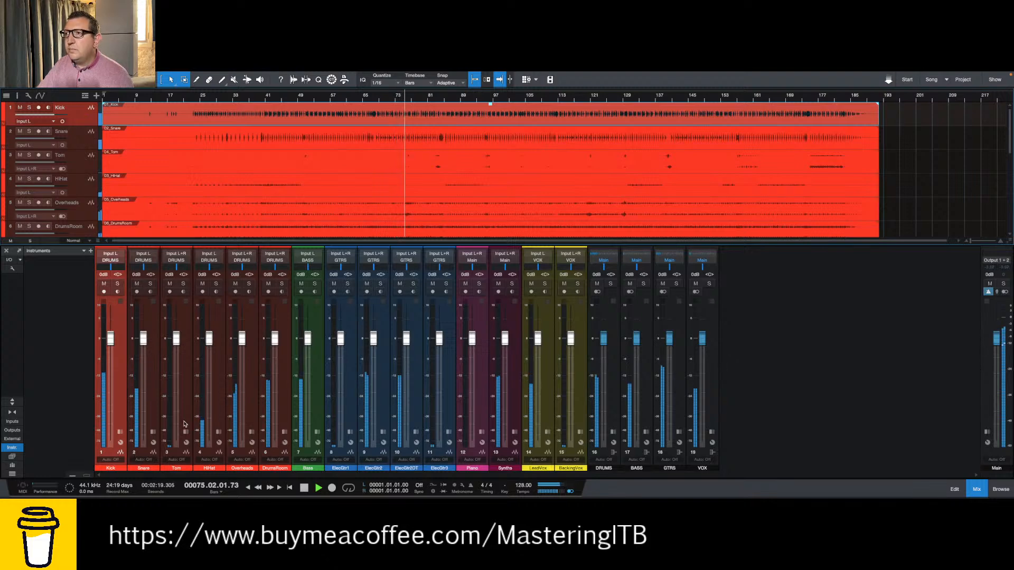
- Adjust the gain of the HiHat audio event while auditioning the song from around bars 11 and 83
click(490, 179)
mouse_move(491, 180)
mouse_down()
mouse_move(492, 165)
mouse_move(490, 179)
mouse_up()
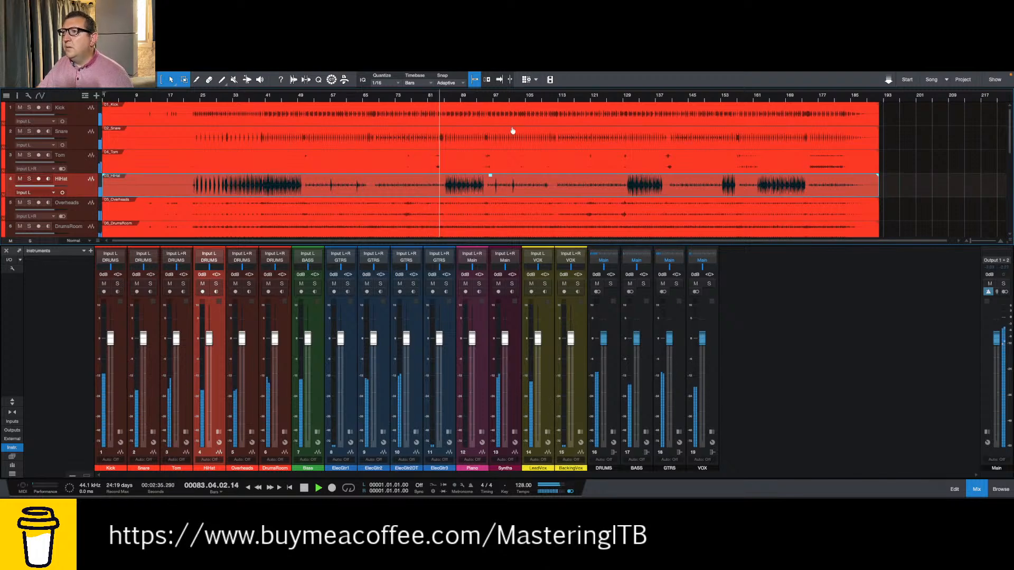
scroll(446, 147, down, 3)
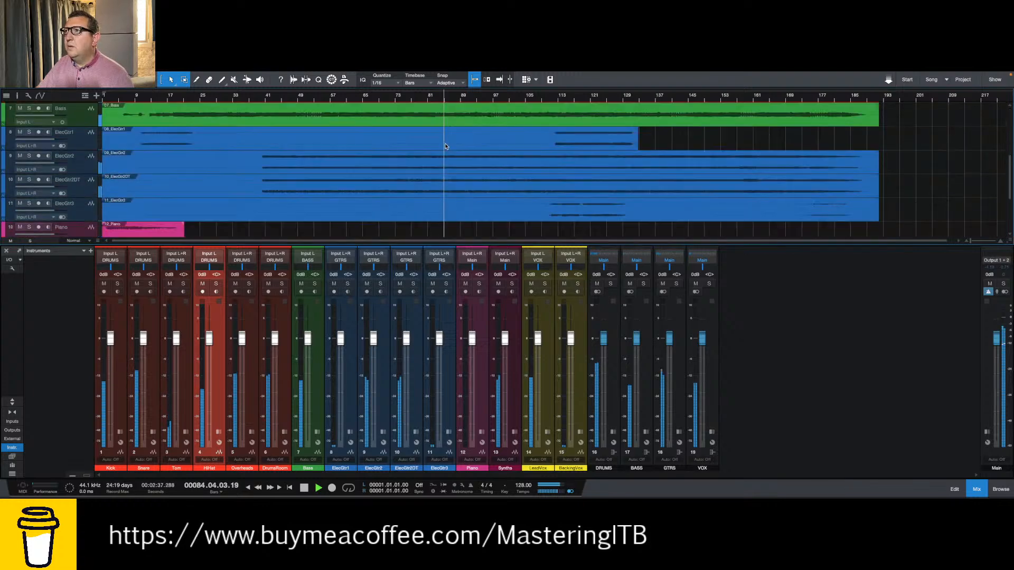
click(144, 96)
scroll(275, 220, up, 2)
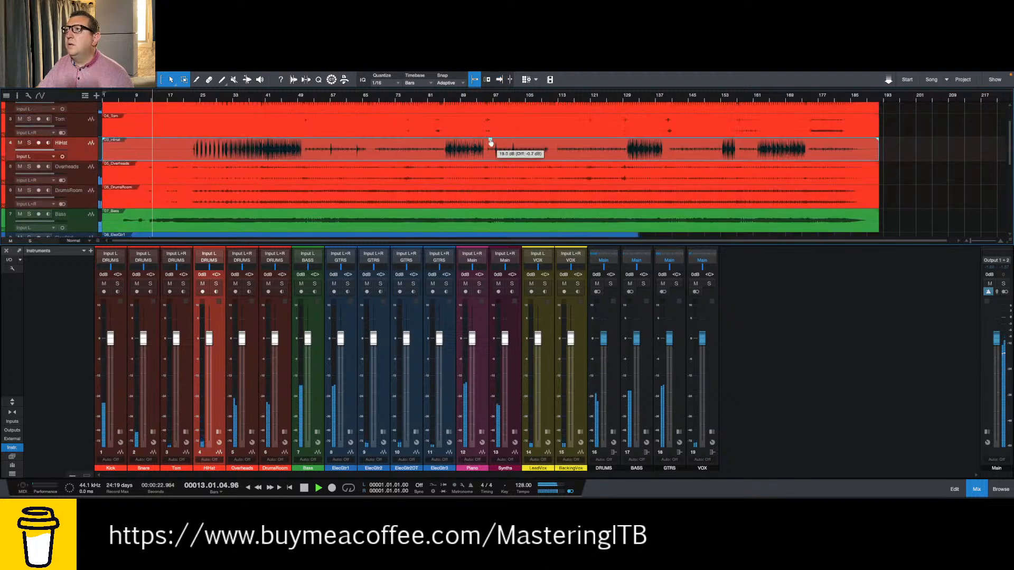
click(439, 96)
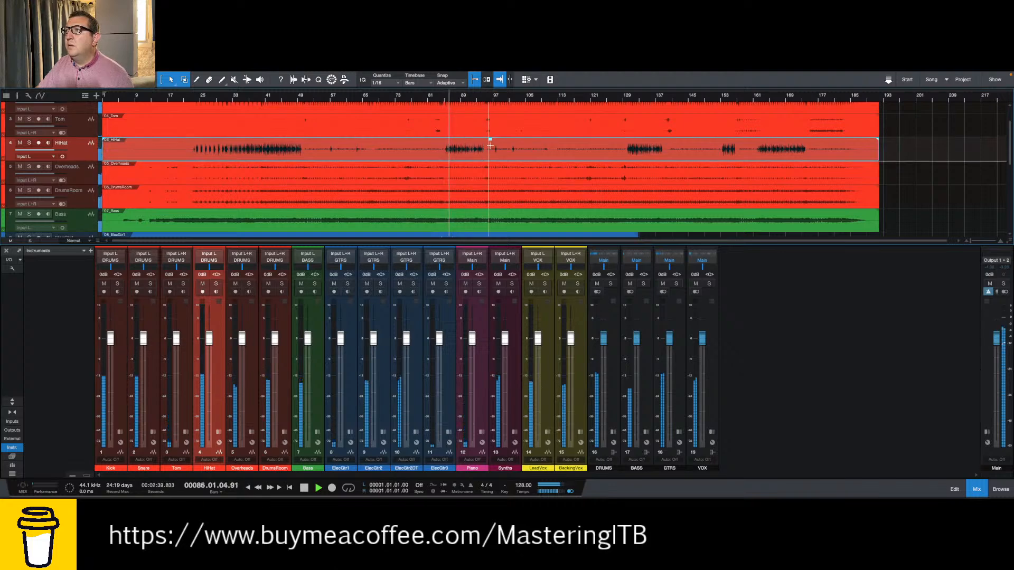
drag(490, 139, 490, 144)
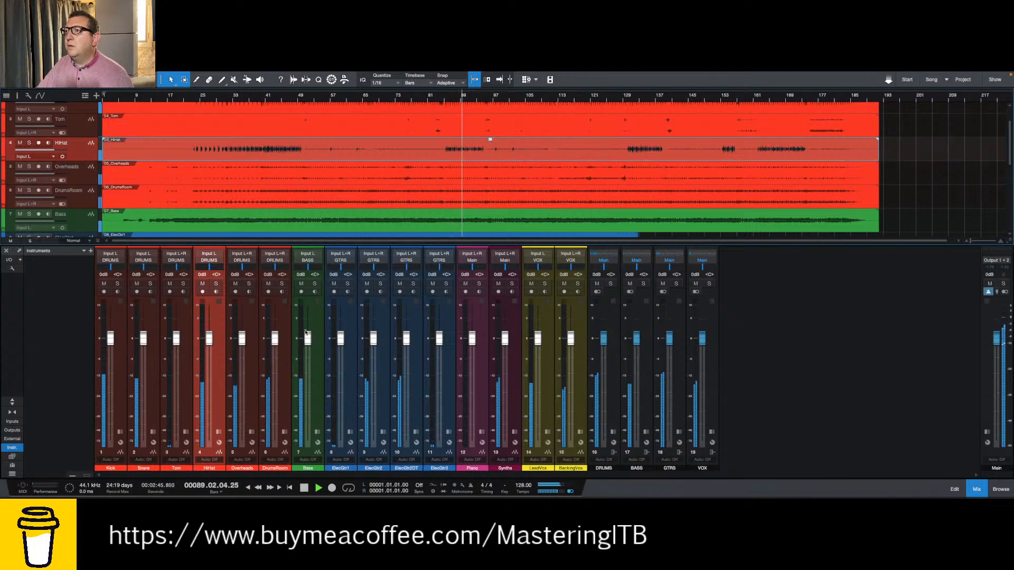
- Check the electric guitar tracks by auditioning the song from around bar 10 and around bar 110
scroll(448, 211, down, 1)
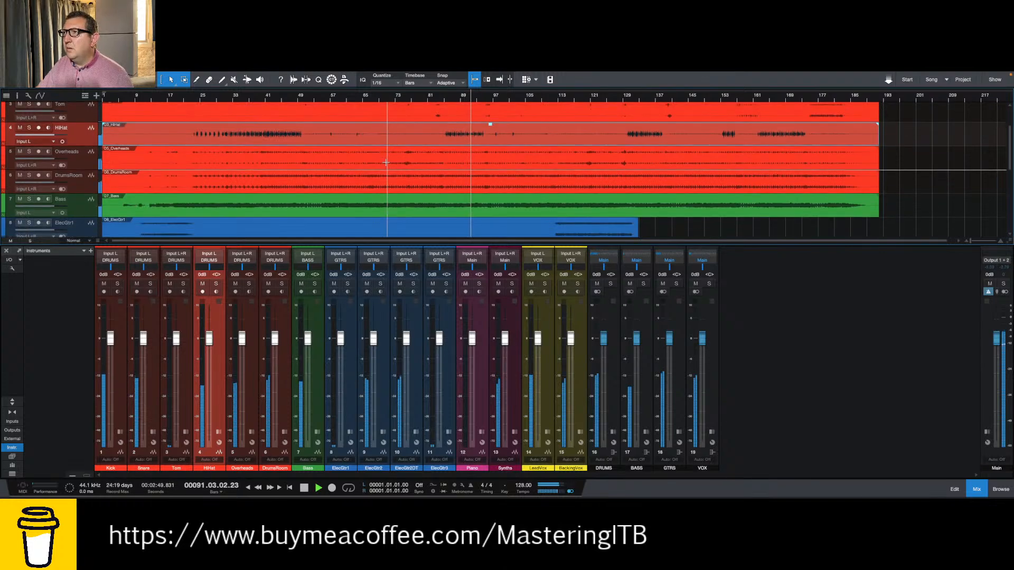
scroll(294, 157, down, 2)
scroll(294, 157, down, 4)
scroll(280, 163, up, 1)
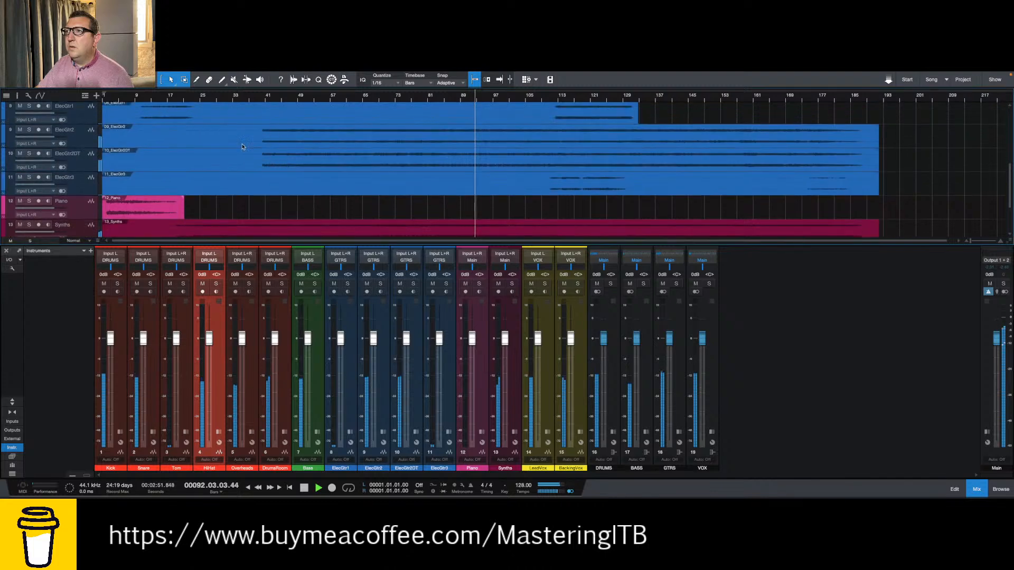
click(141, 99)
key(f)
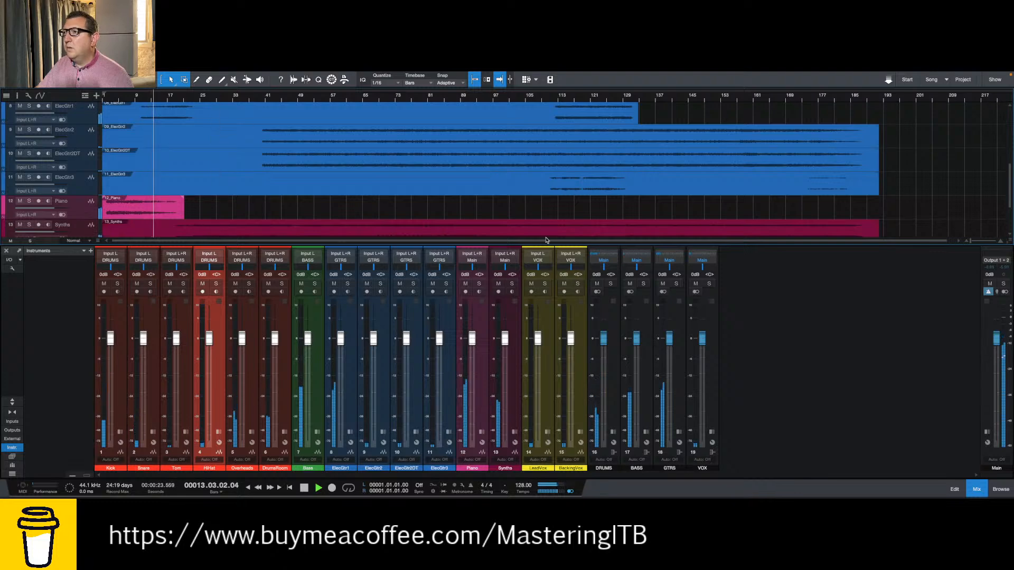
click(548, 99)
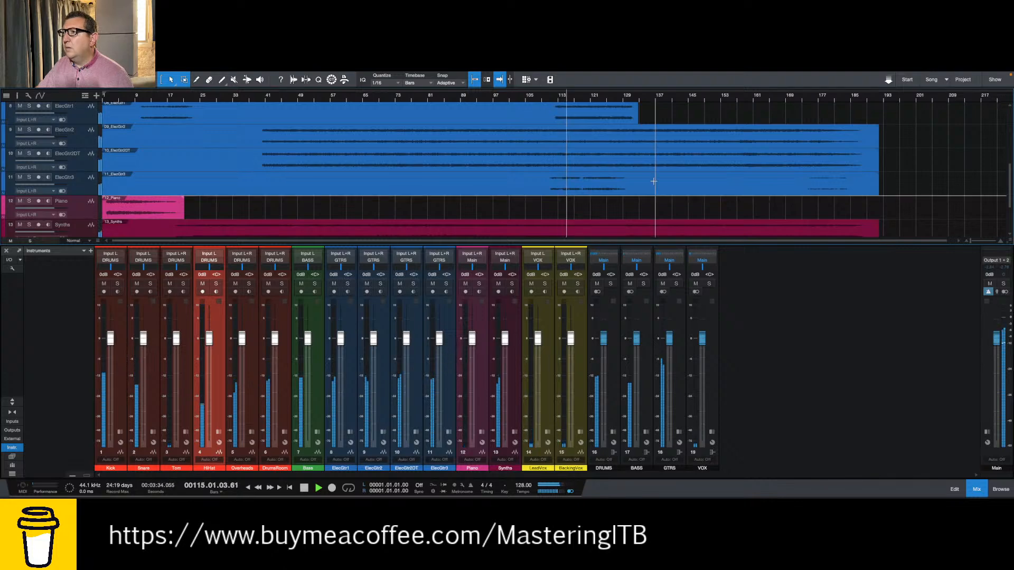
- Audition the song from around bar 83 to check the synth and vocal tracks, and stop playback
scroll(568, 191, down, 2)
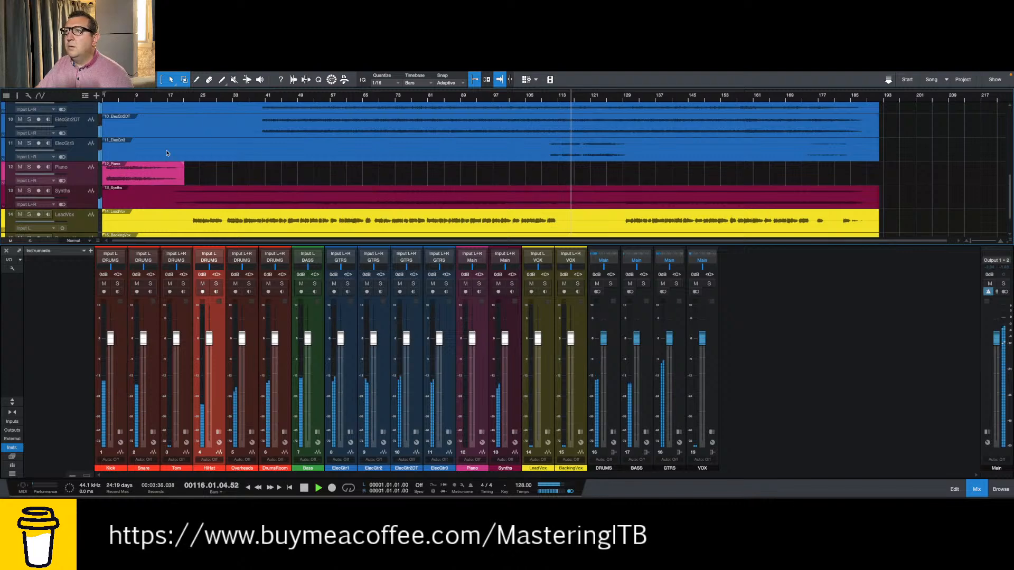
scroll(442, 132, down, 2)
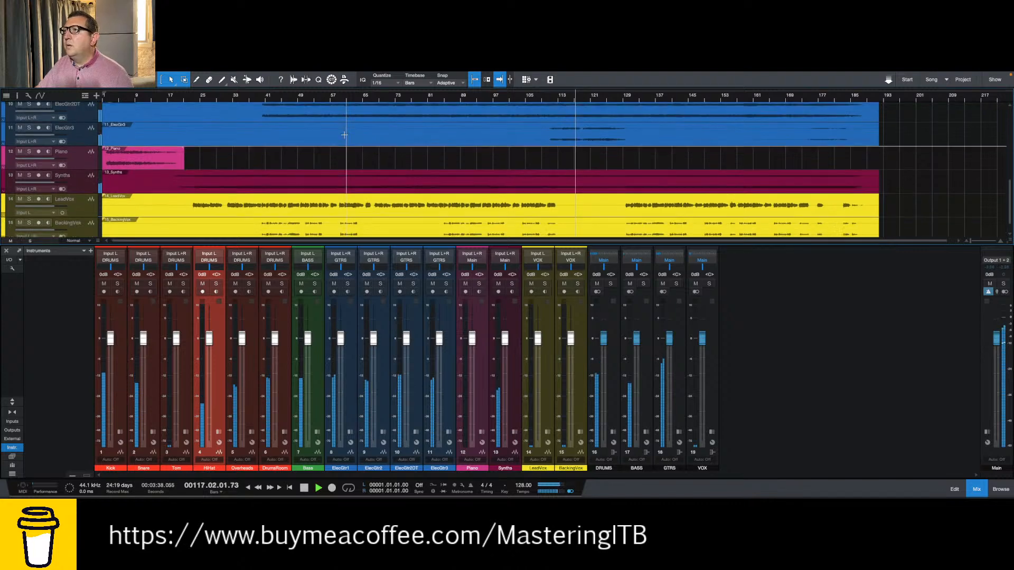
click(438, 96)
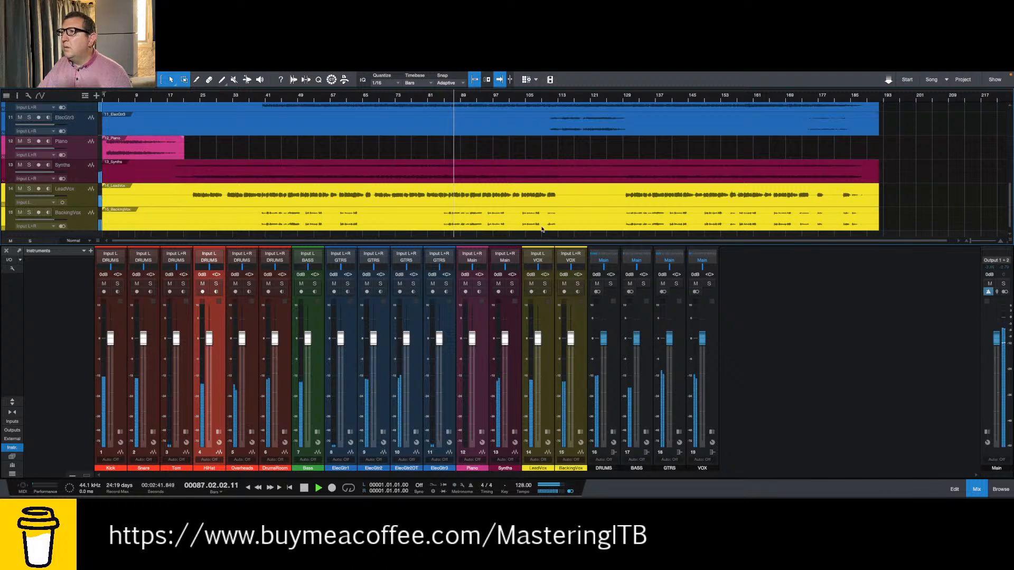
scroll(521, 215, down, 1)
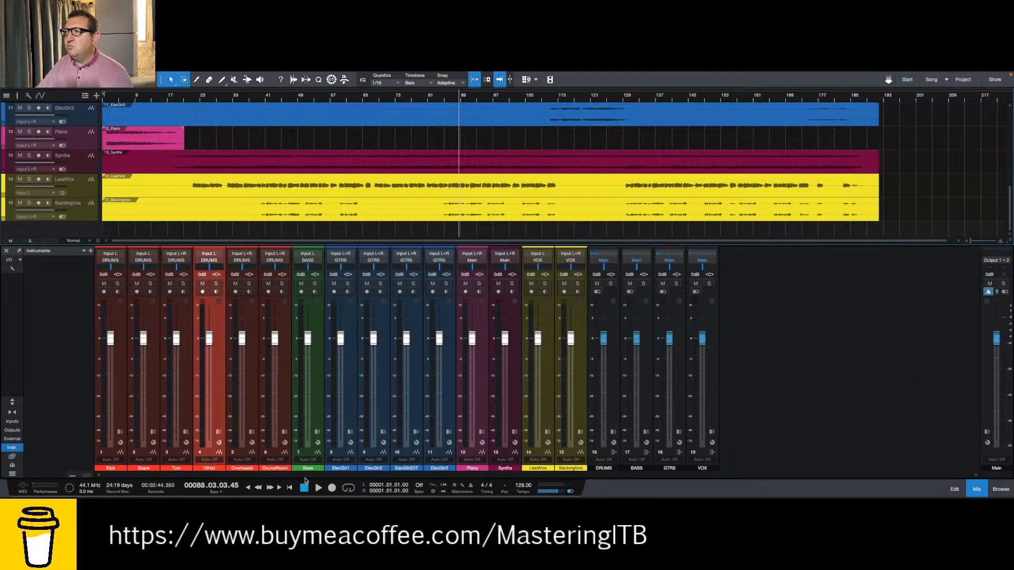
- Lower the faders of all channels from Kick to BackingVox to minus infinity together and clear the multi-channel selection
click(124, 404)
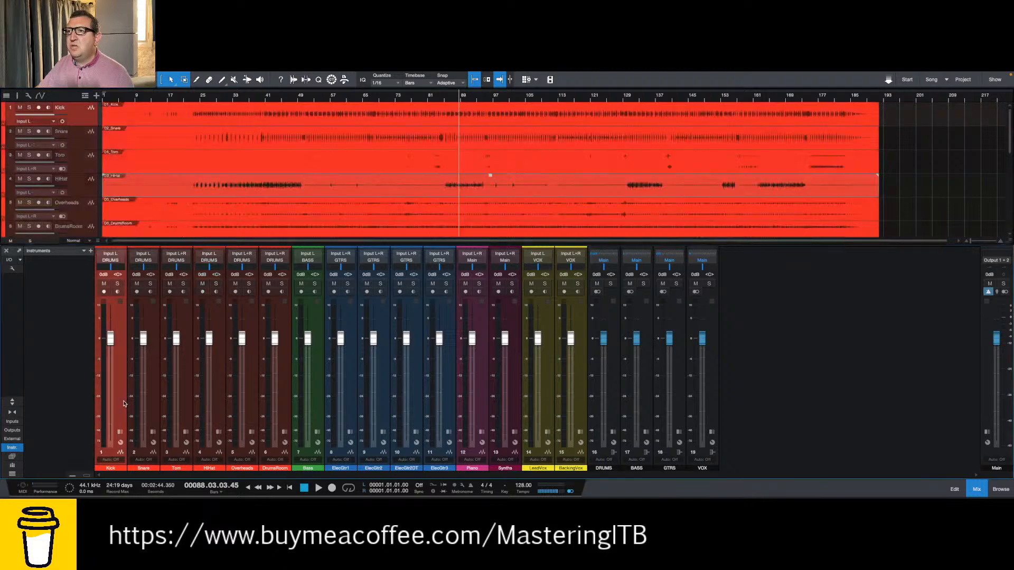
click(579, 402)
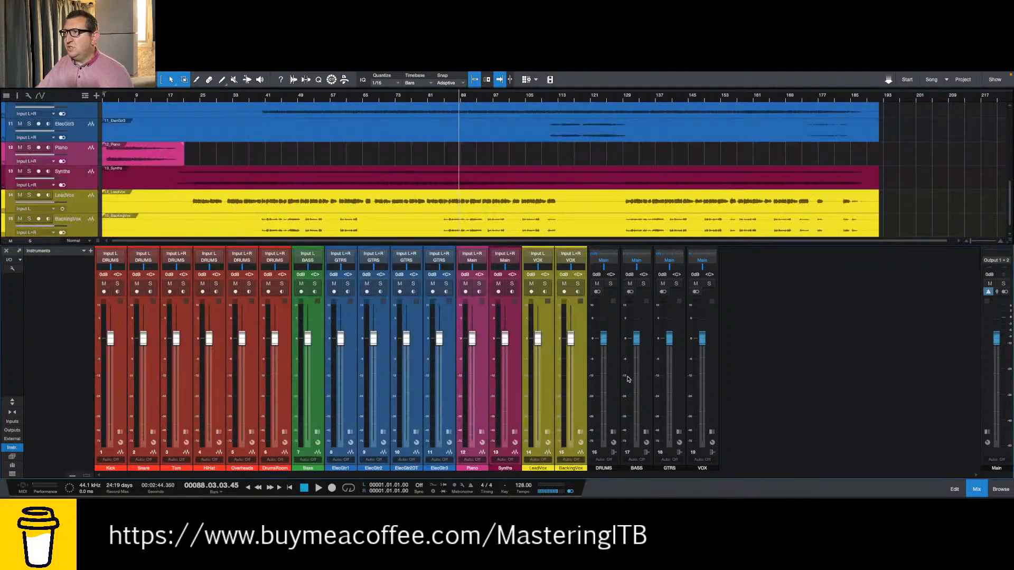
drag(567, 340, 571, 343)
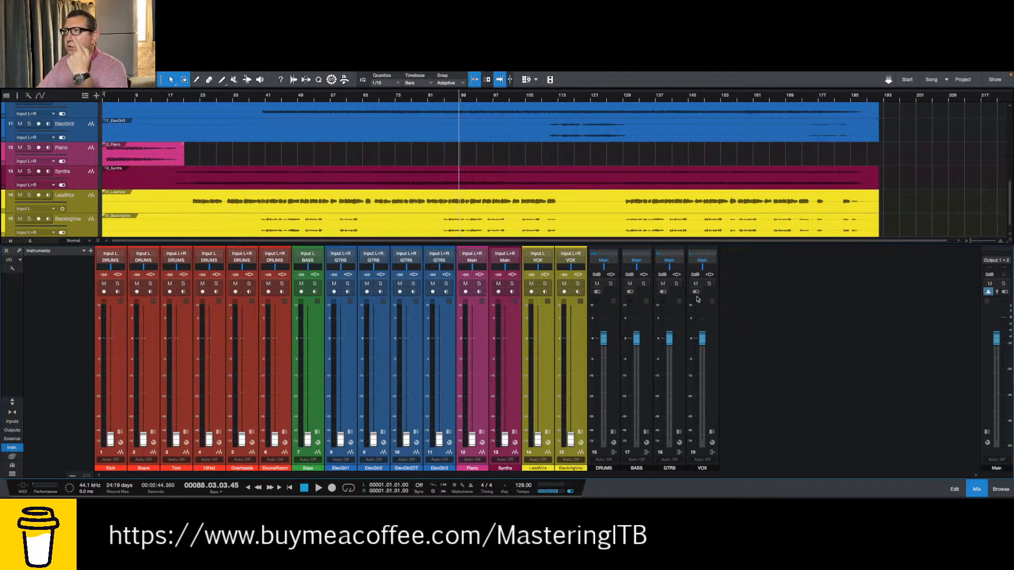
click(616, 366)
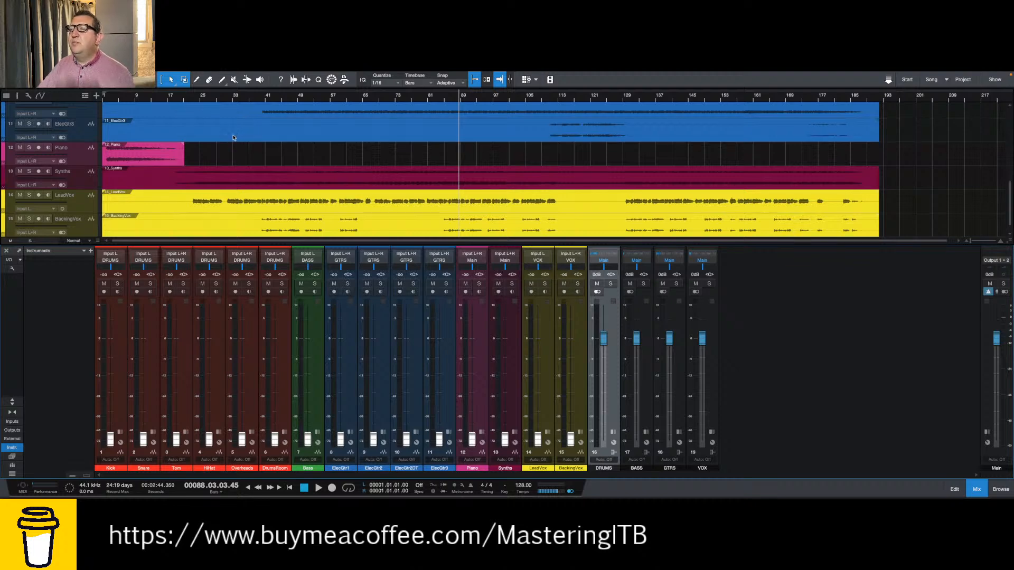
- Play the song from bar 22, raise the LeadVox fader to about +0.9 dB and stop playback
click(188, 100)
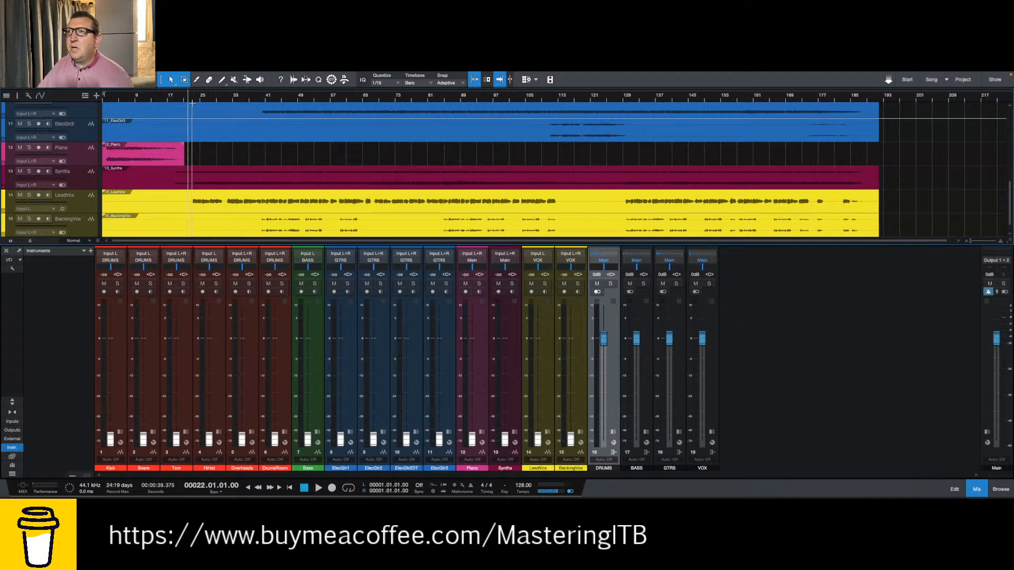
key(space)
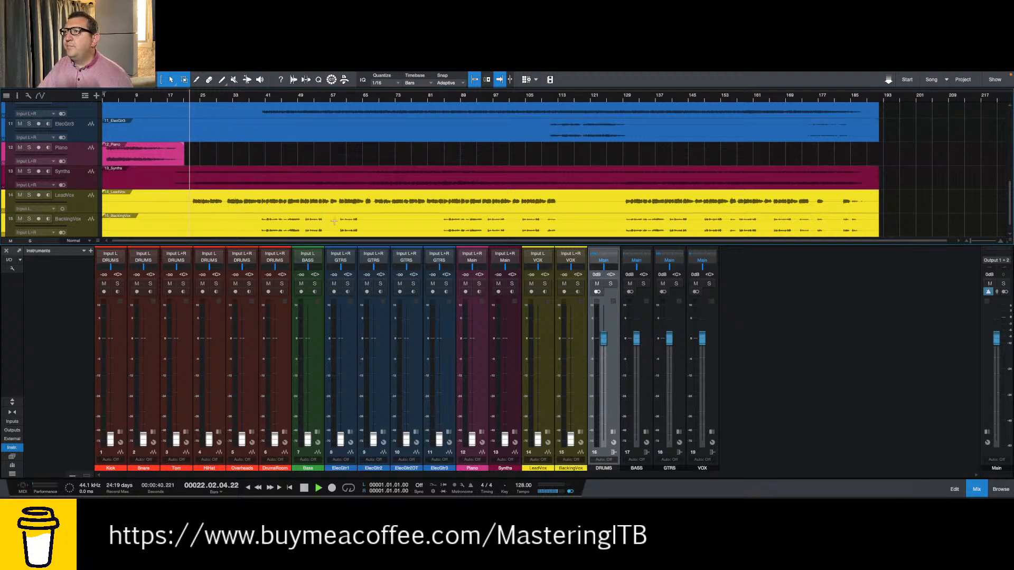
drag(537, 439, 537, 344)
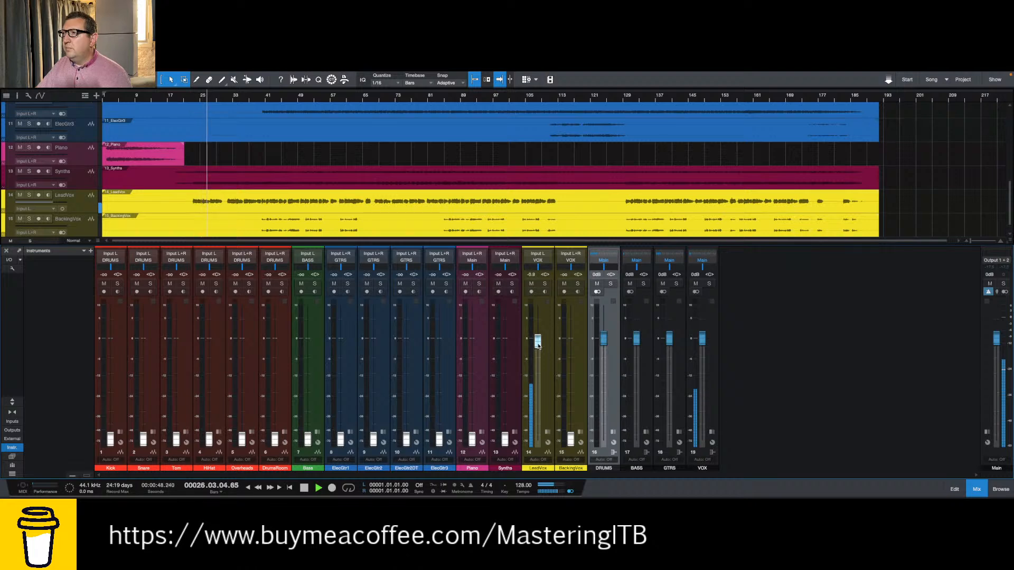
drag(538, 344, 539, 341)
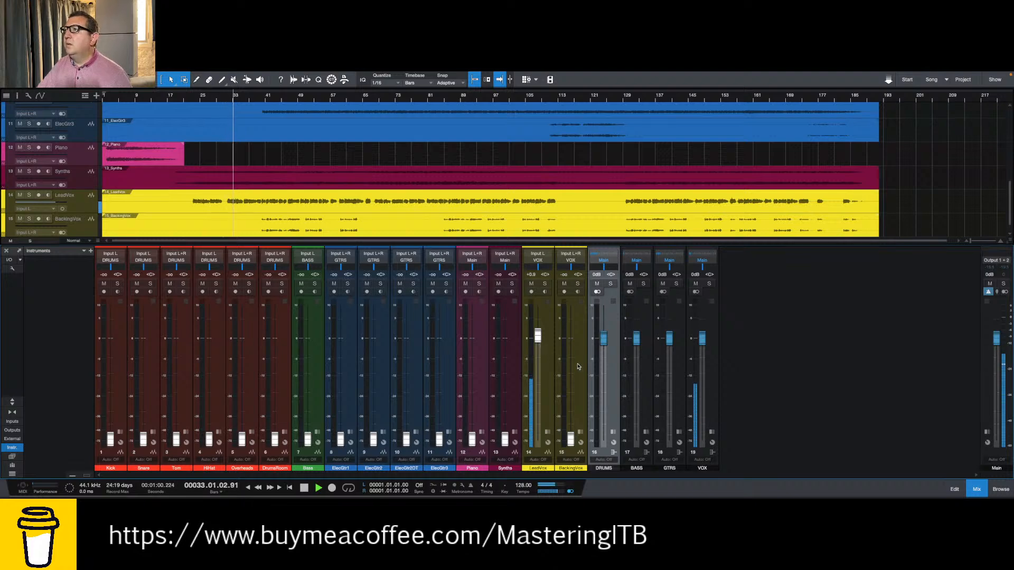
key(space)
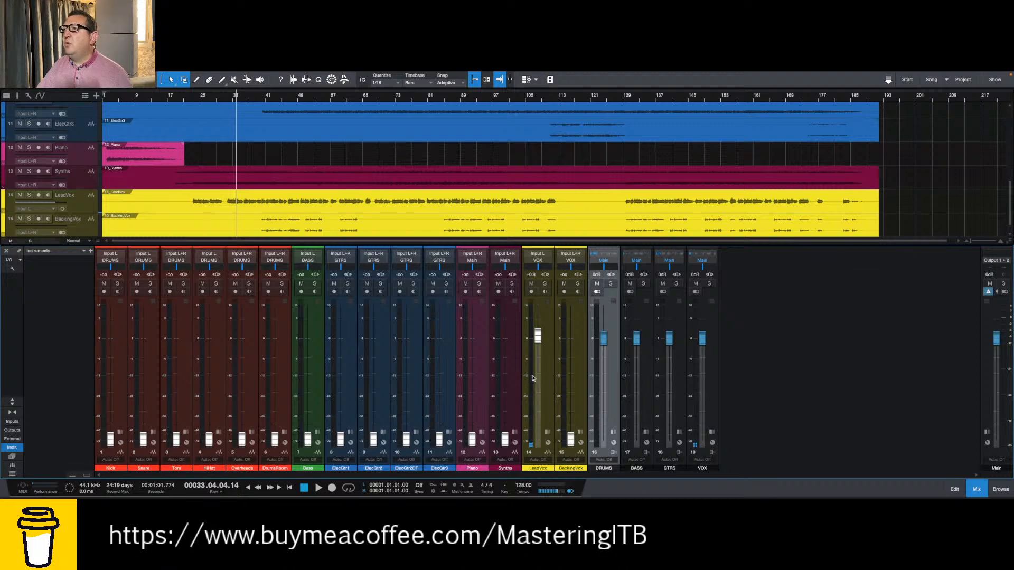
mouse_move(531, 378)
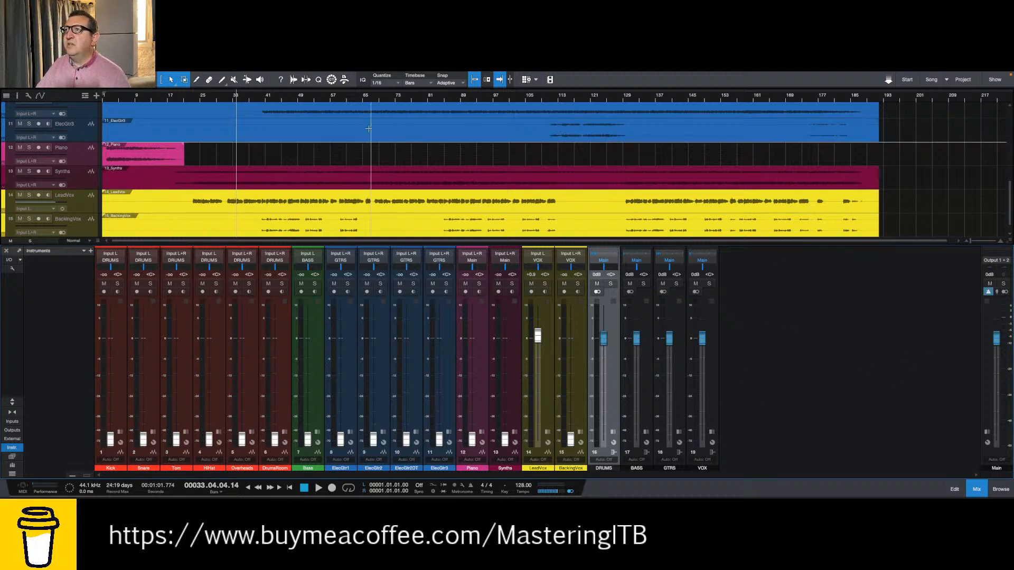
- Play the song from bar 39 and balance the BackingVox fader against the lead vocal at -6.0 dB
click(256, 98)
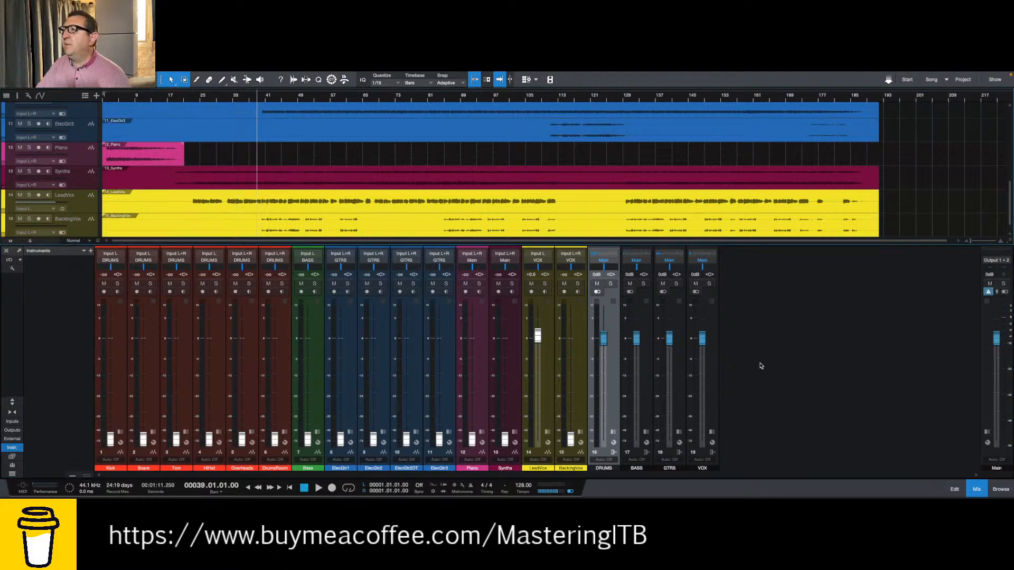
key(space)
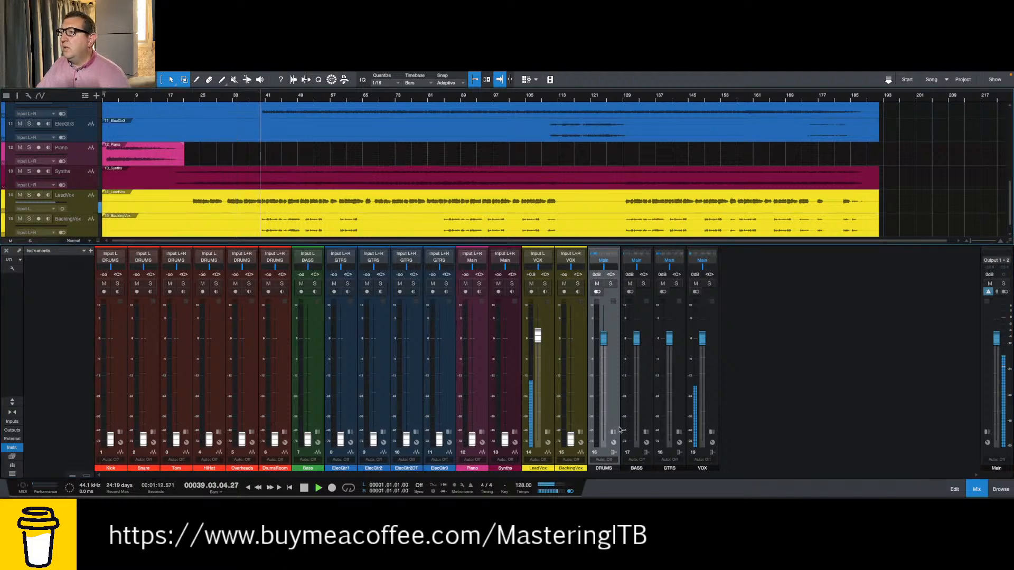
drag(570, 439, 571, 351)
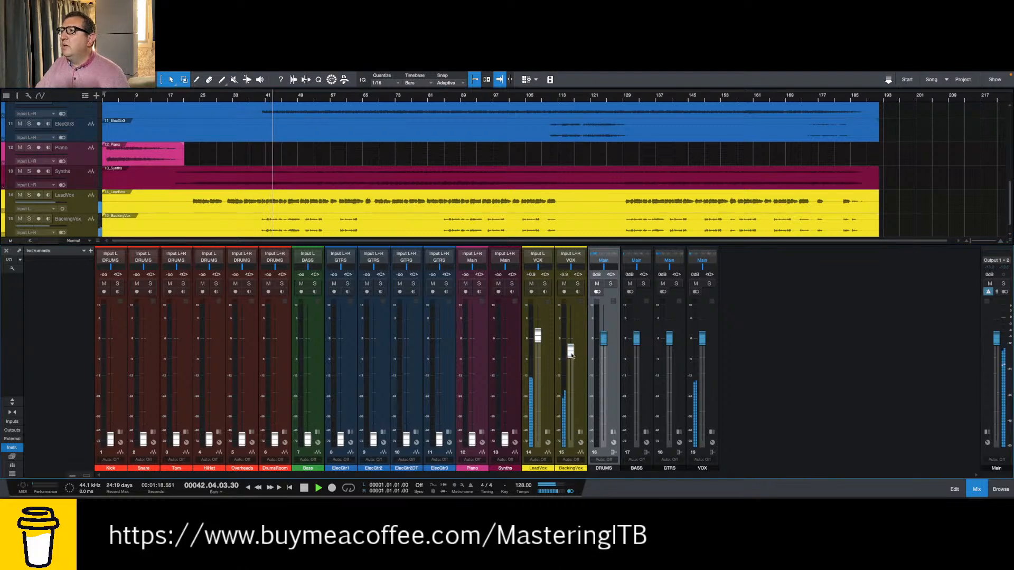
drag(572, 355, 572, 358)
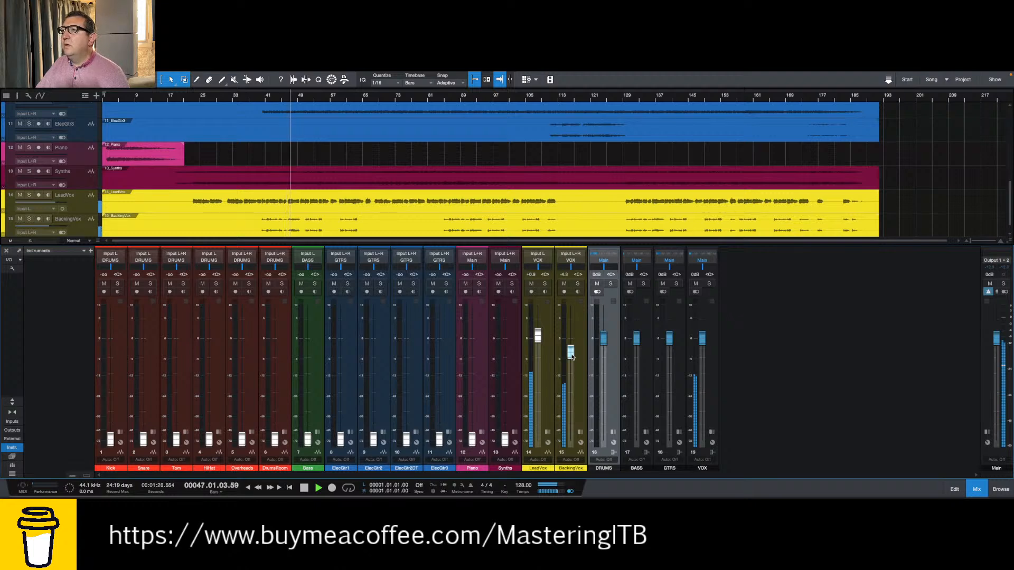
drag(572, 357, 573, 361)
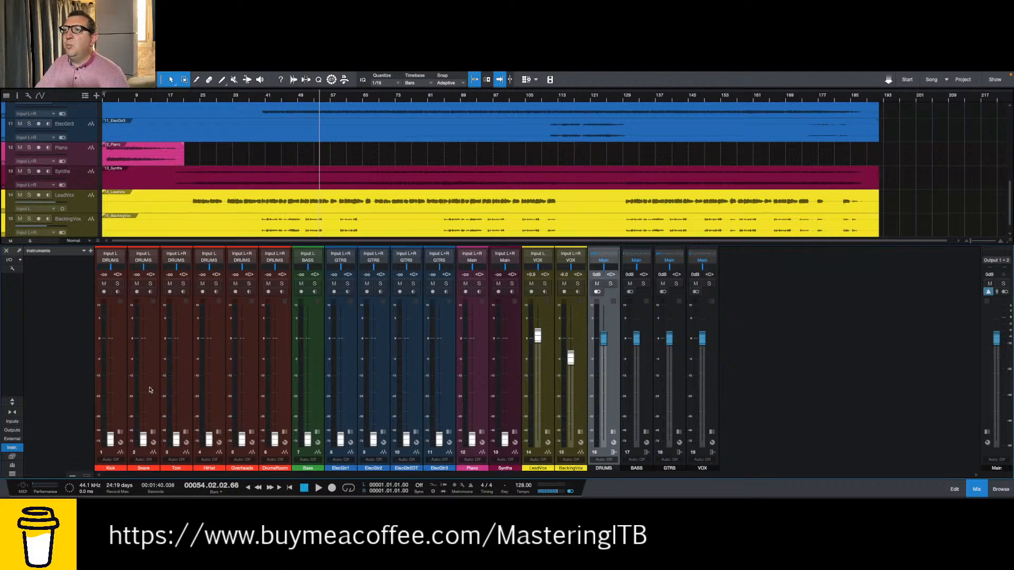
- Play the song from bar 38 and raise the Kick fader to about -3.3 dB under the vocals
click(121, 381)
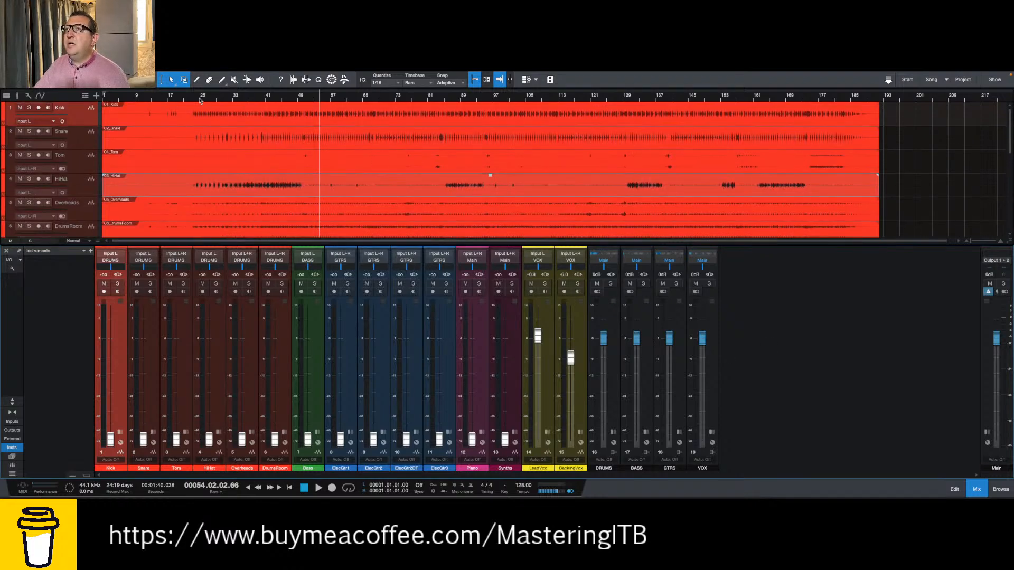
click(254, 99)
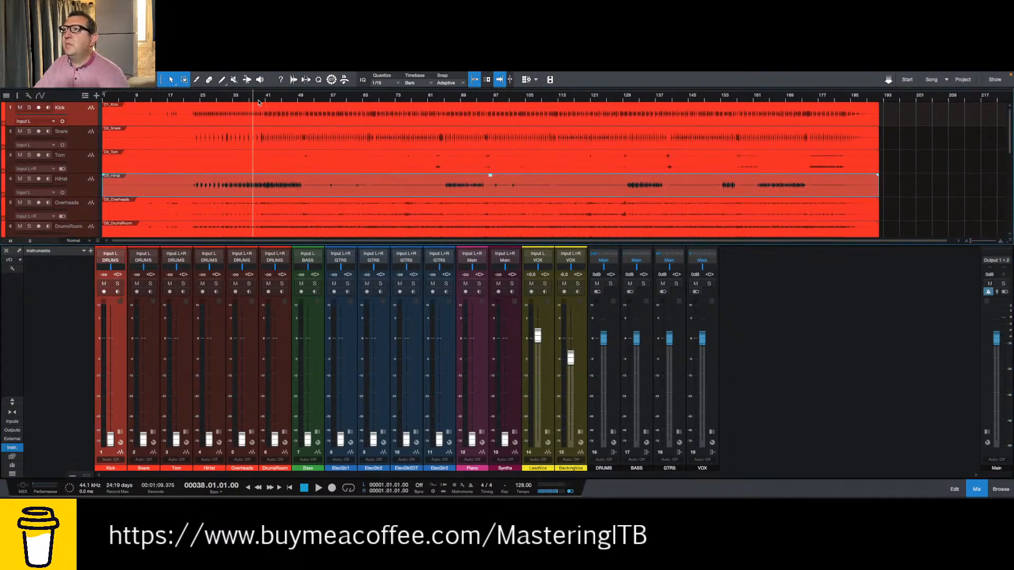
key(space)
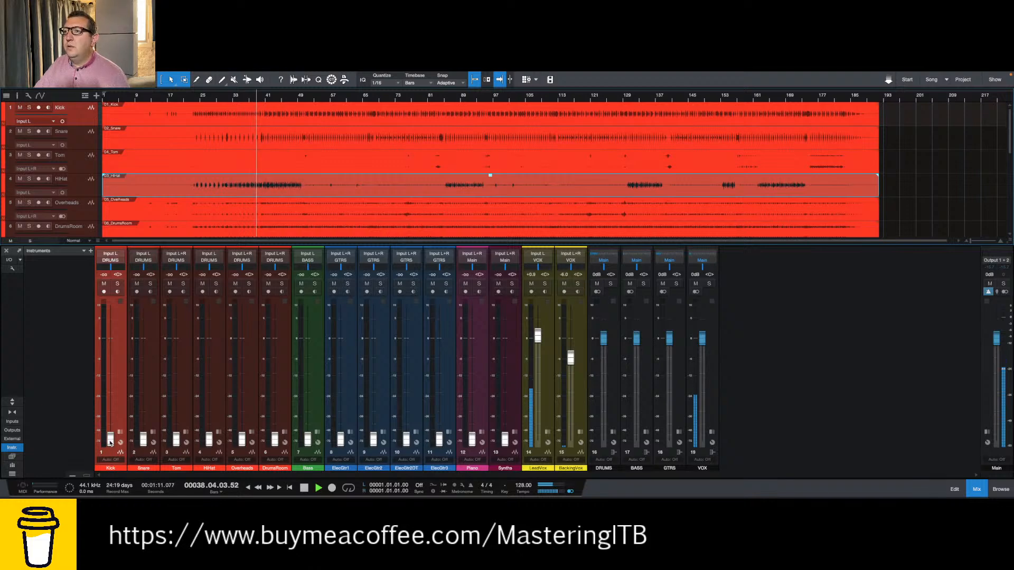
drag(110, 442, 112, 354)
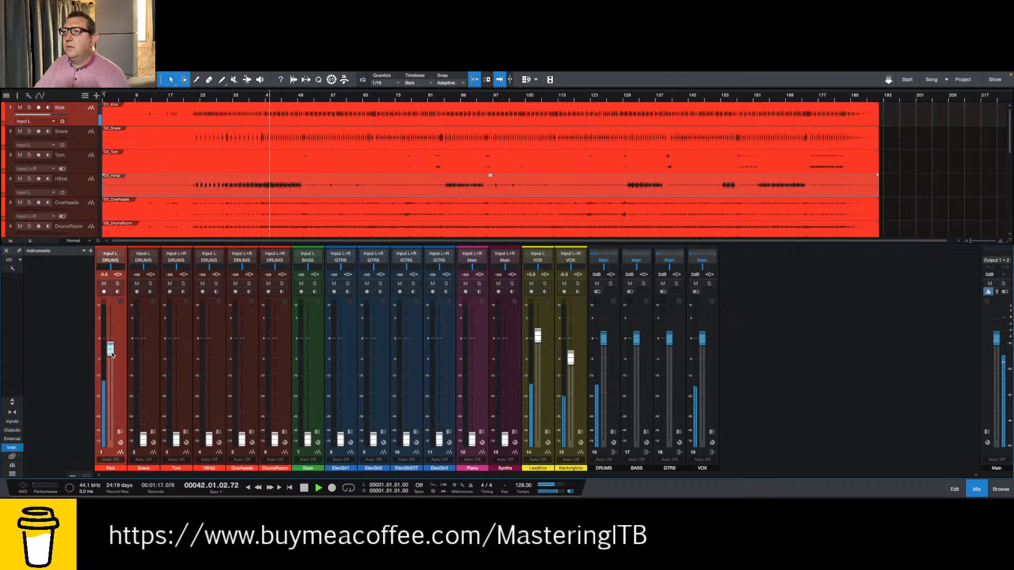
drag(112, 354, 113, 354)
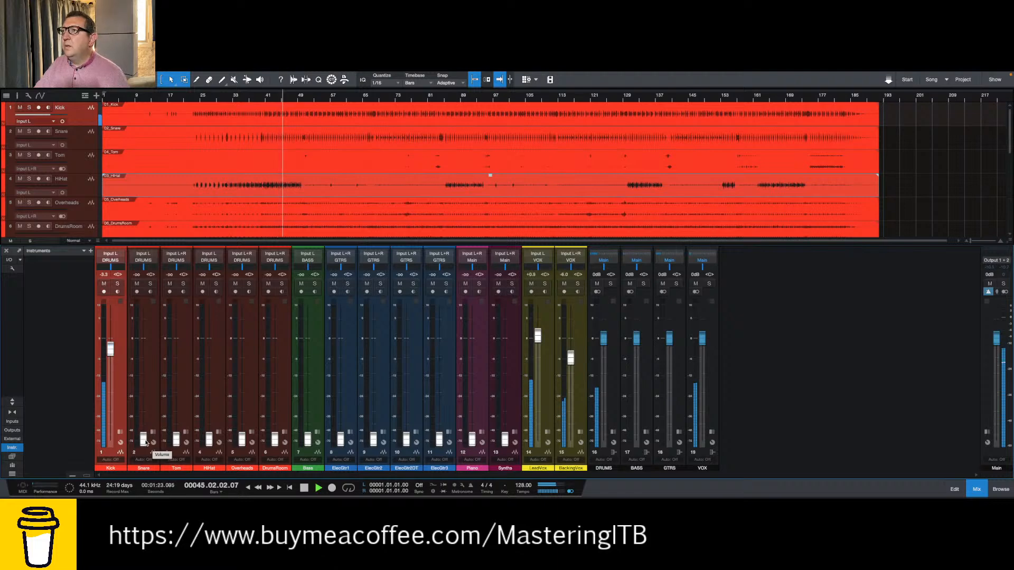
- Raise the Snare fader to about -5.5 dB and the Tom fader to about -4.4 dB, replaying the tom passage around bar 82
drag(145, 440, 144, 360)
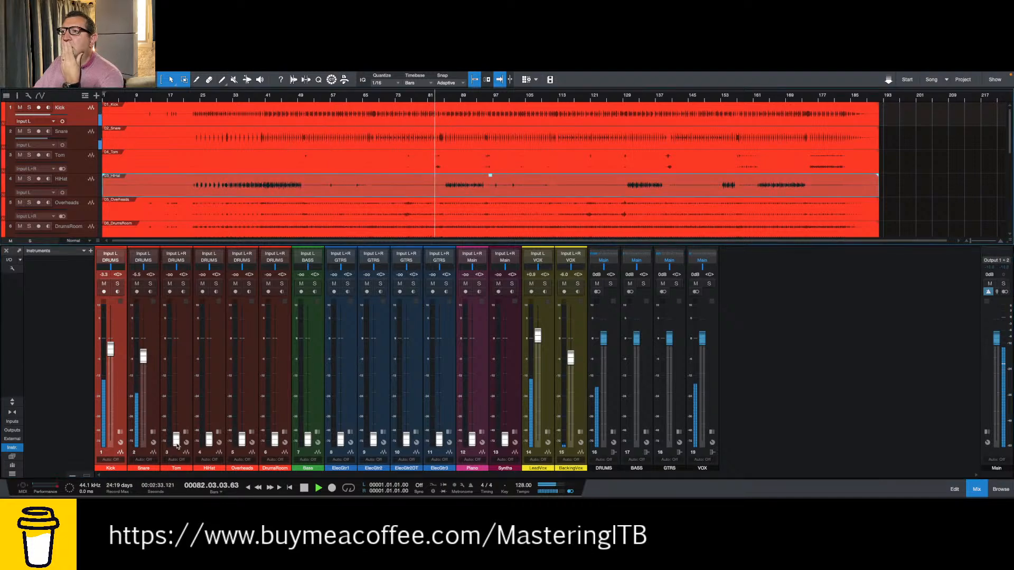
drag(175, 439, 186, 359)
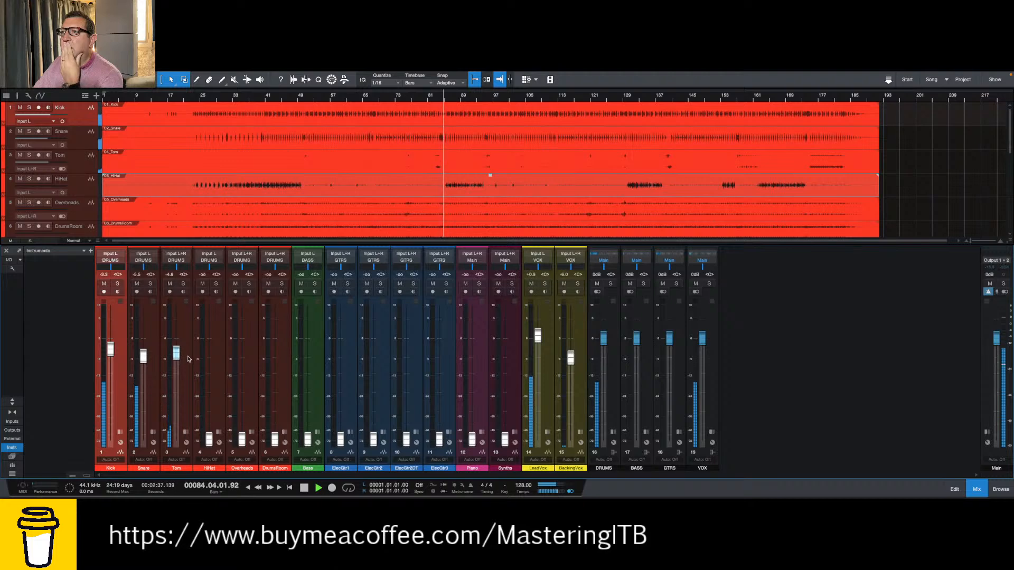
click(431, 121)
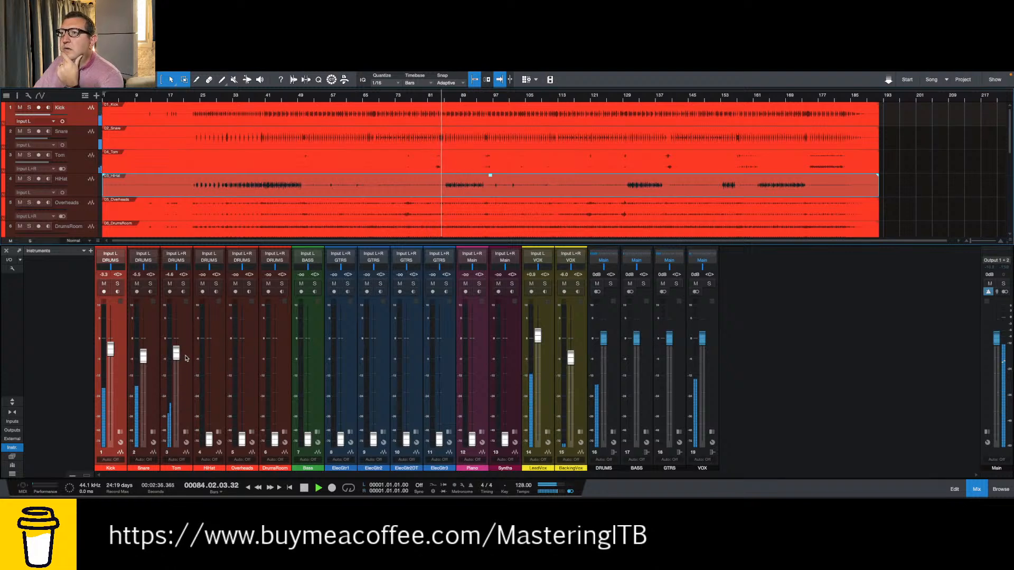
drag(176, 357, 177, 356)
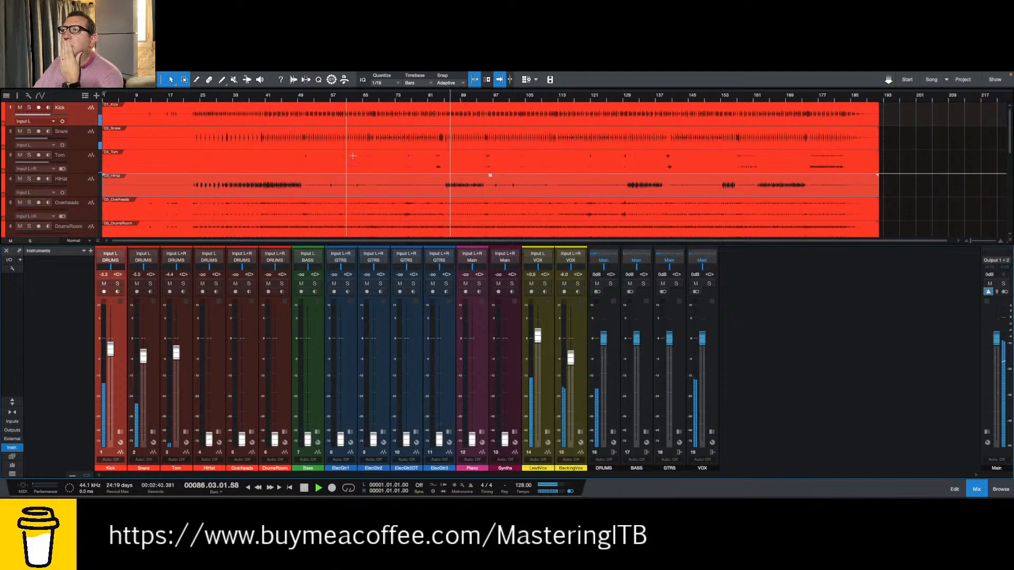
- Play the song from bar 36 and balance the HiHat fader at about -8.7 dB, replaying from around bar 41 to check
click(246, 97)
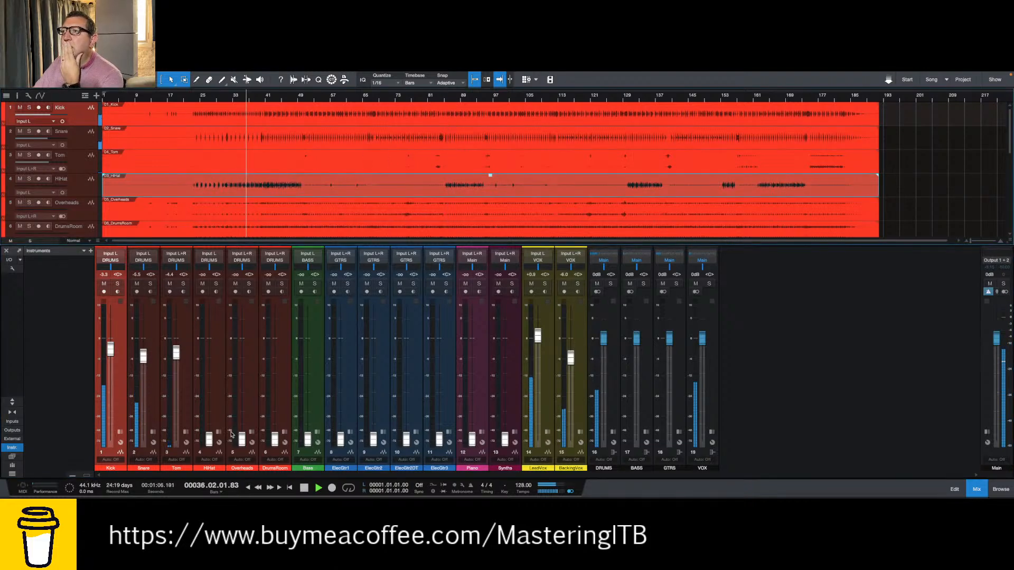
drag(209, 441, 212, 360)
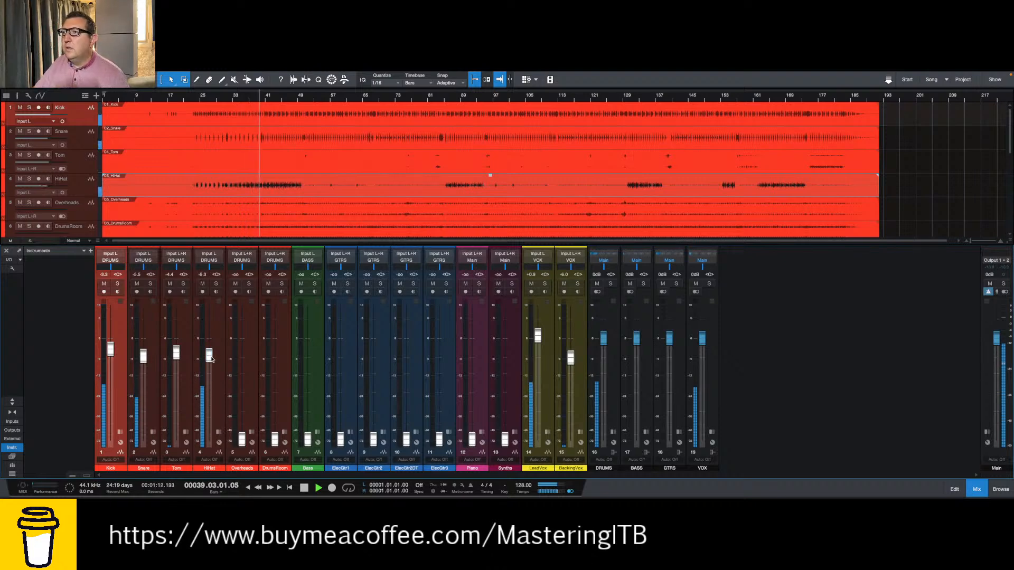
drag(211, 359, 212, 366)
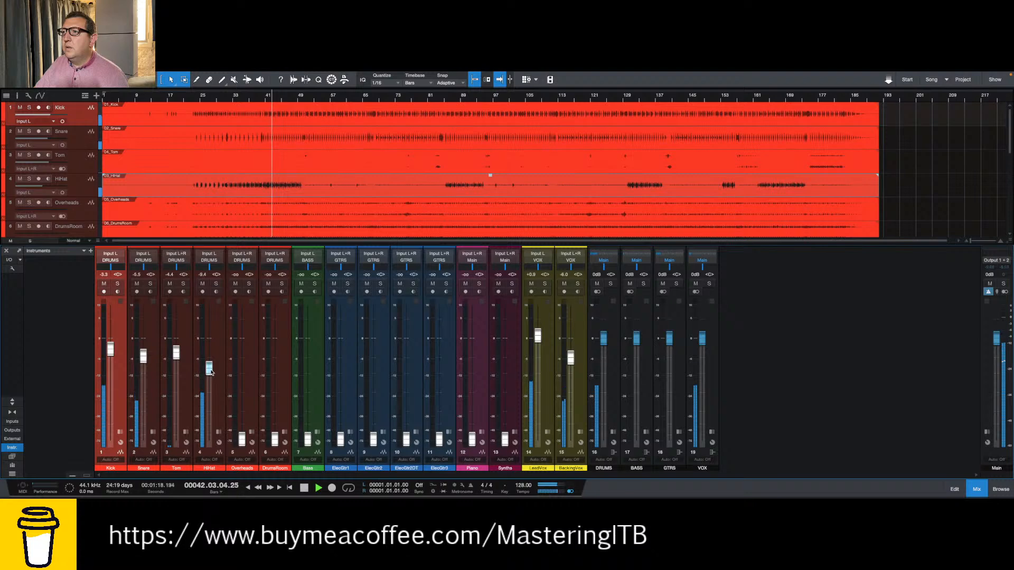
drag(210, 371, 211, 371)
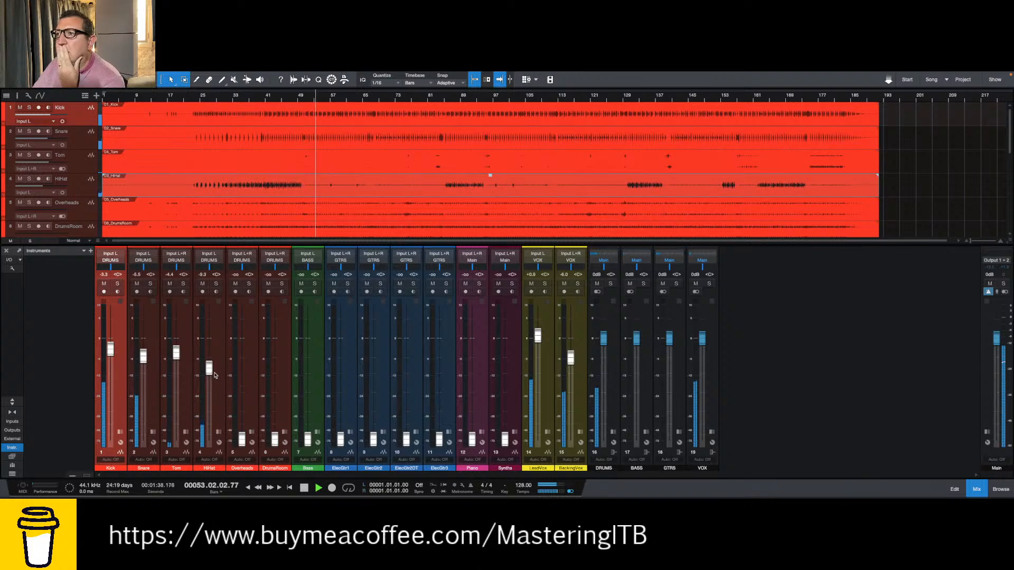
drag(209, 371, 210, 368)
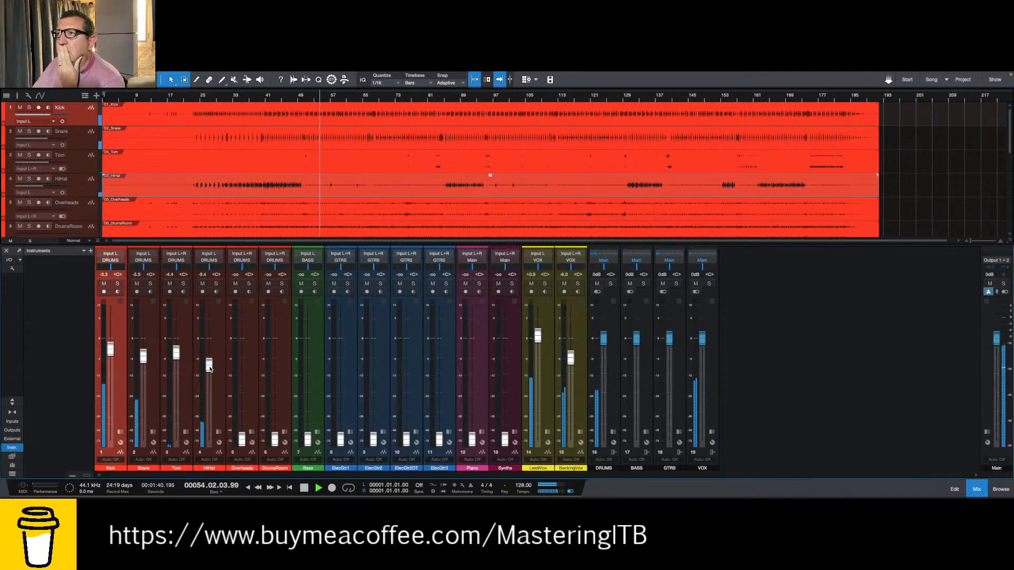
click(263, 99)
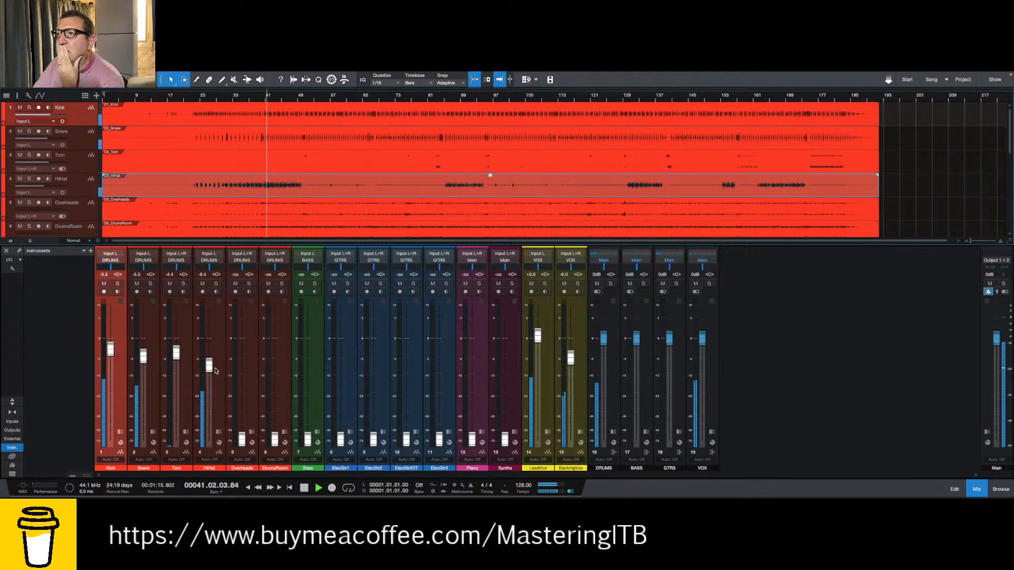
drag(210, 368, 209, 369)
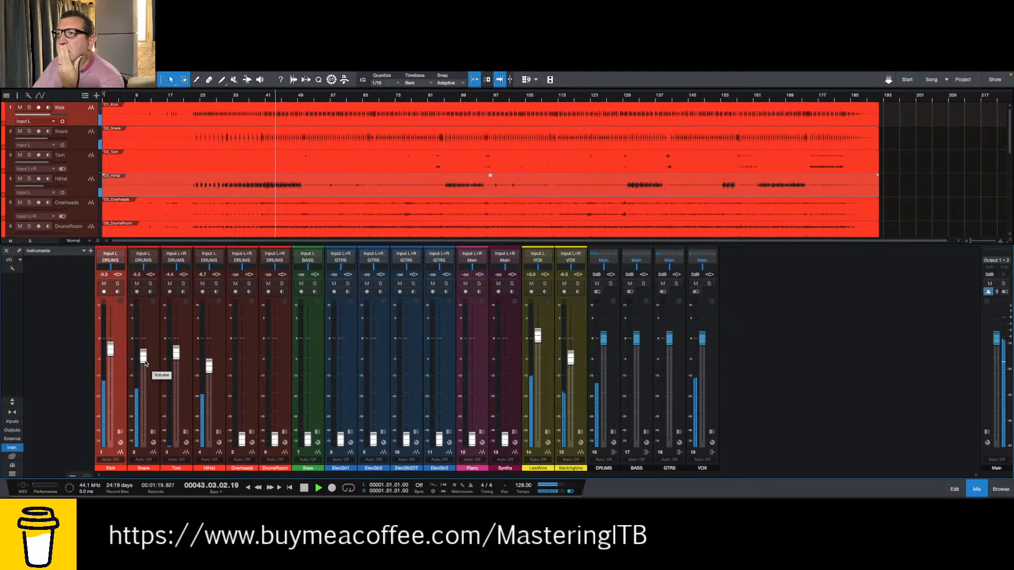
- Raise the Overheads fader to about -7.0 dB and the DrumsRoom fader to about -21.2 dB during playback
drag(241, 439, 239, 365)
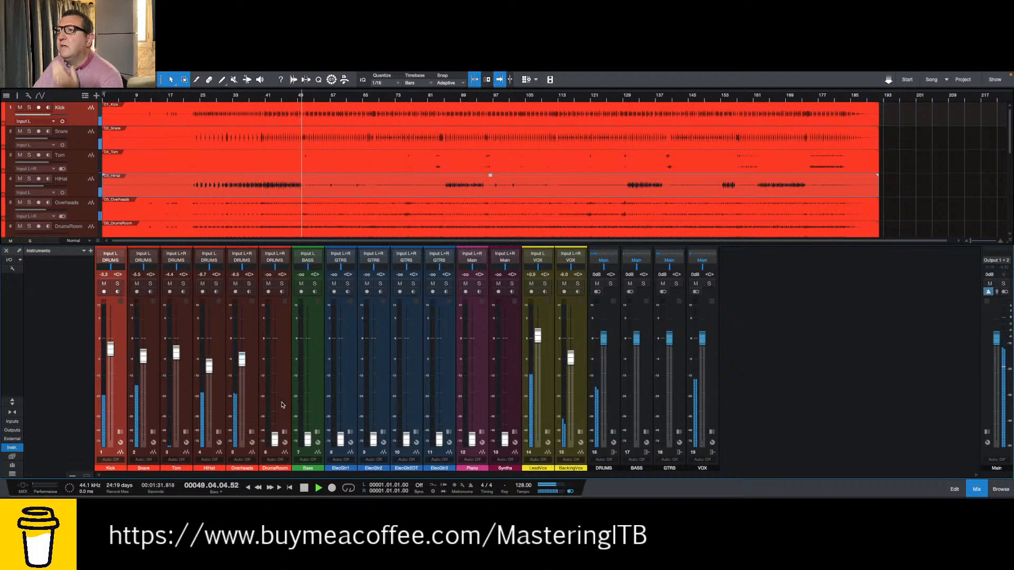
drag(242, 360, 244, 364)
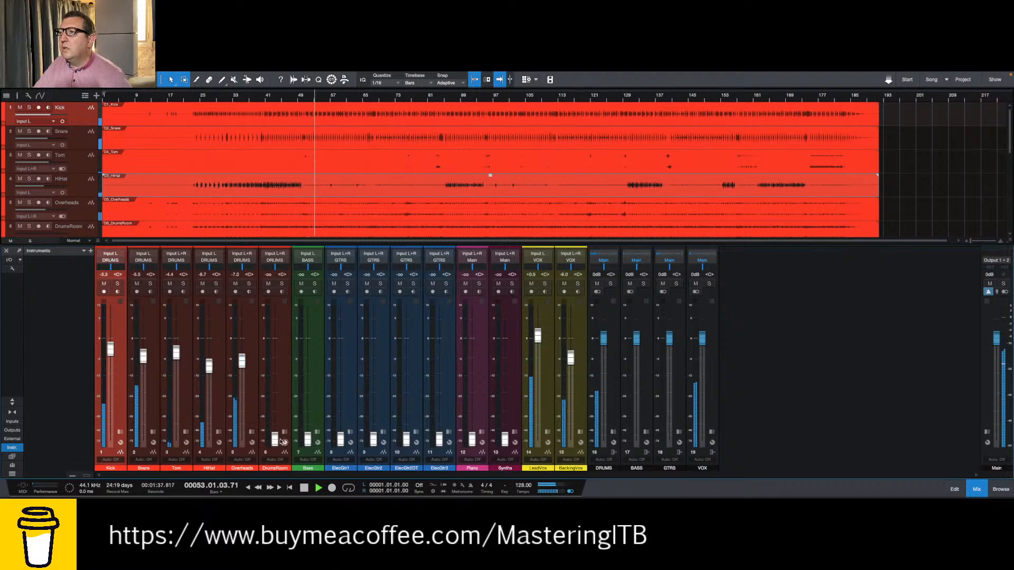
drag(275, 439, 276, 392)
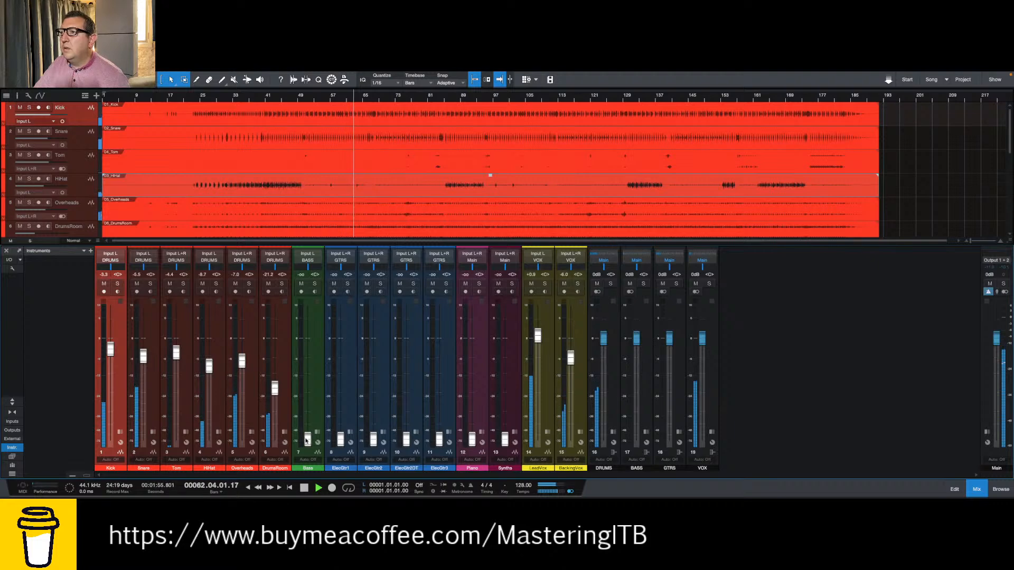
- Raise the Bass fader gradually to about -3.8 dB against the drums and vocals during playback
scroll(325, 197, down, 3)
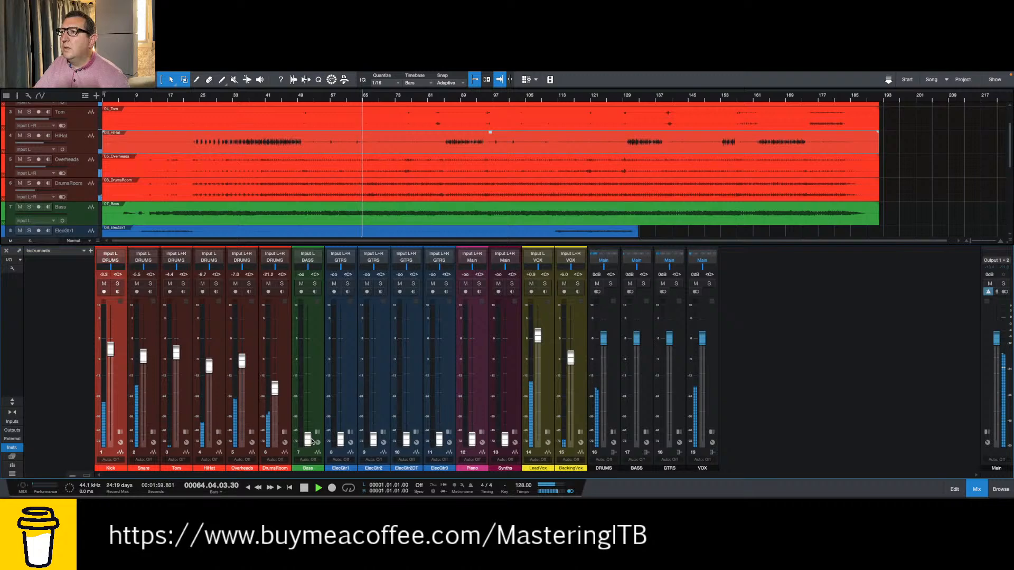
drag(308, 438, 310, 367)
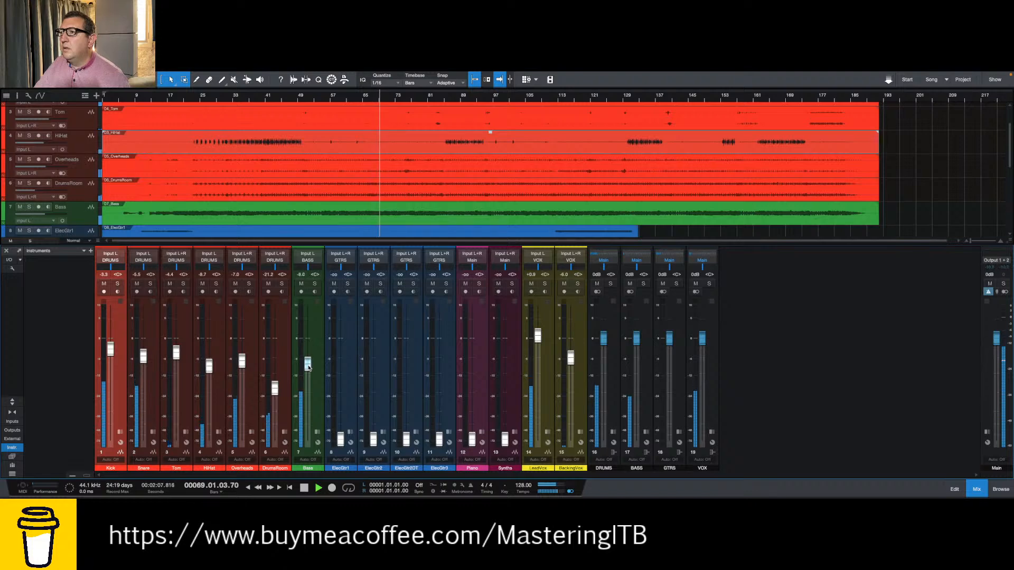
drag(307, 366, 309, 364)
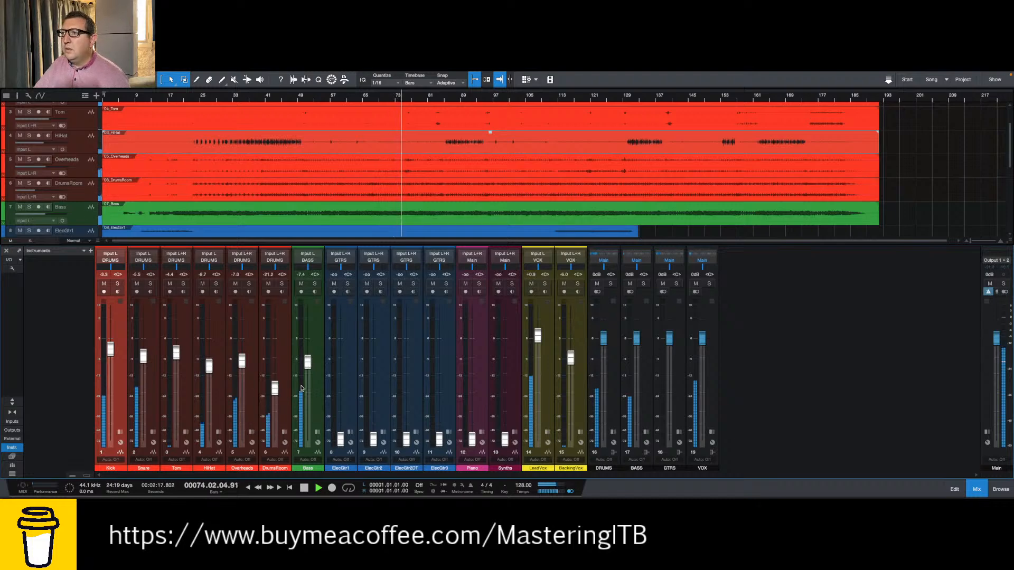
mouse_move(309, 368)
mouse_down()
mouse_move(309, 344)
mouse_move(309, 358)
mouse_up()
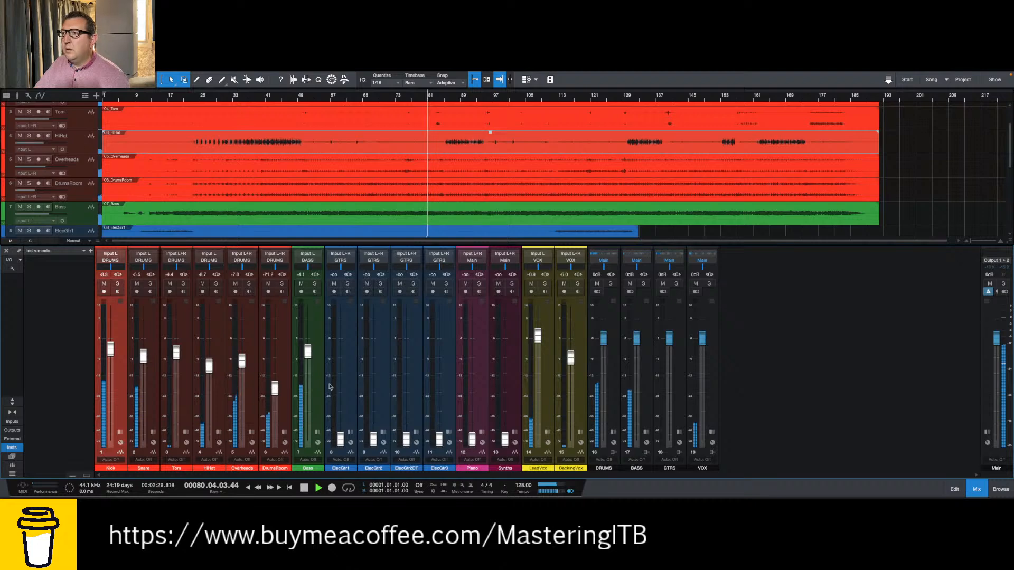
scroll(338, 158, down, 3)
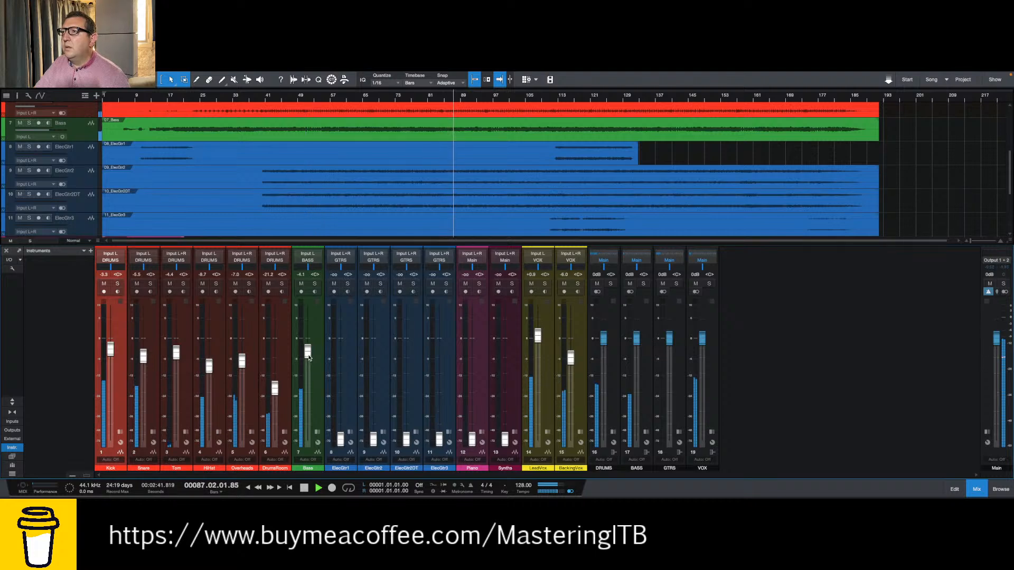
drag(309, 357, 309, 355)
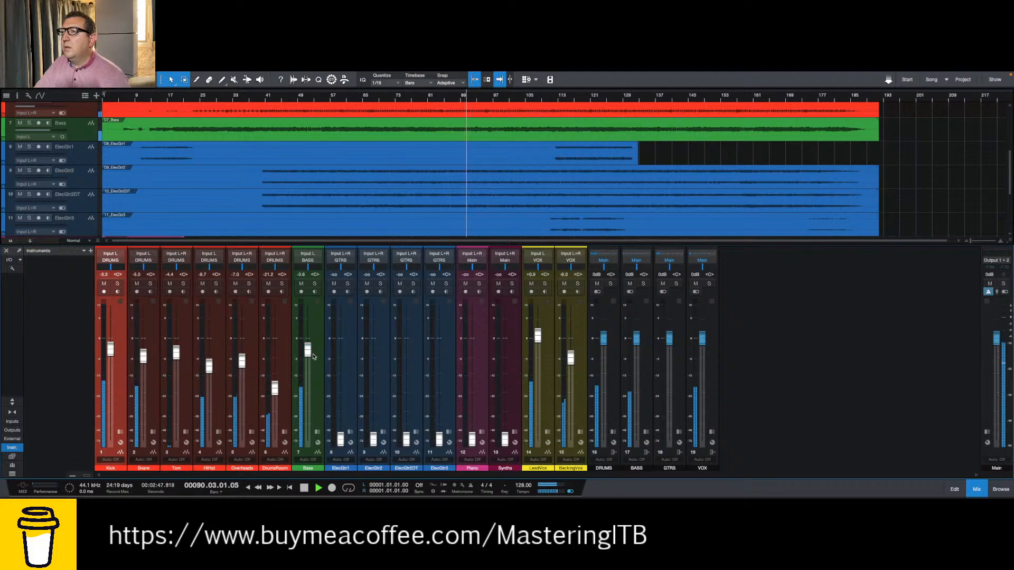
- Raise the ElecGtr2 and ElecGtr2DT faders to about -5.8 and -5.9 dB, and pan them hard left and hard right
drag(376, 437, 376, 372)
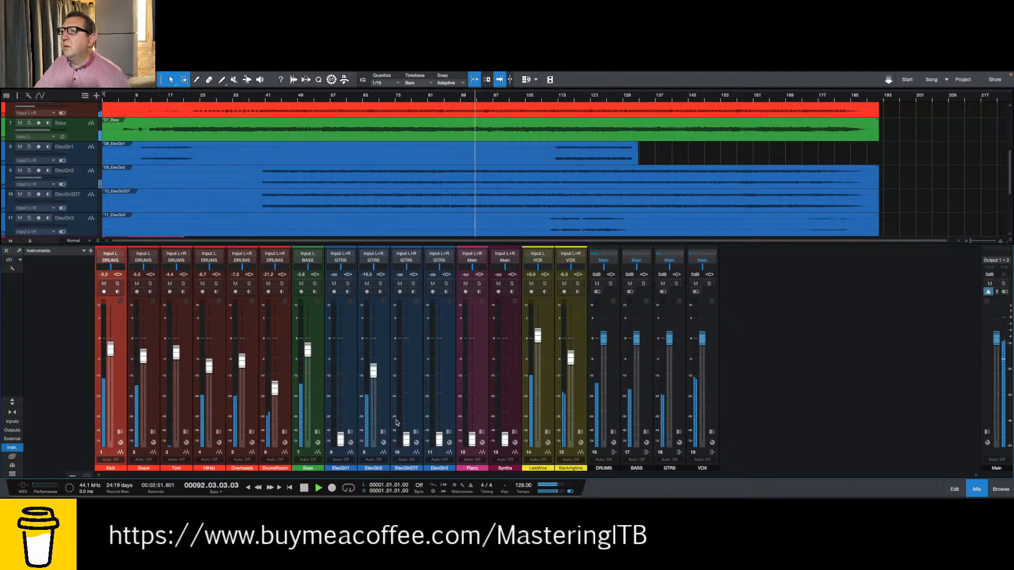
drag(406, 439, 375, 366)
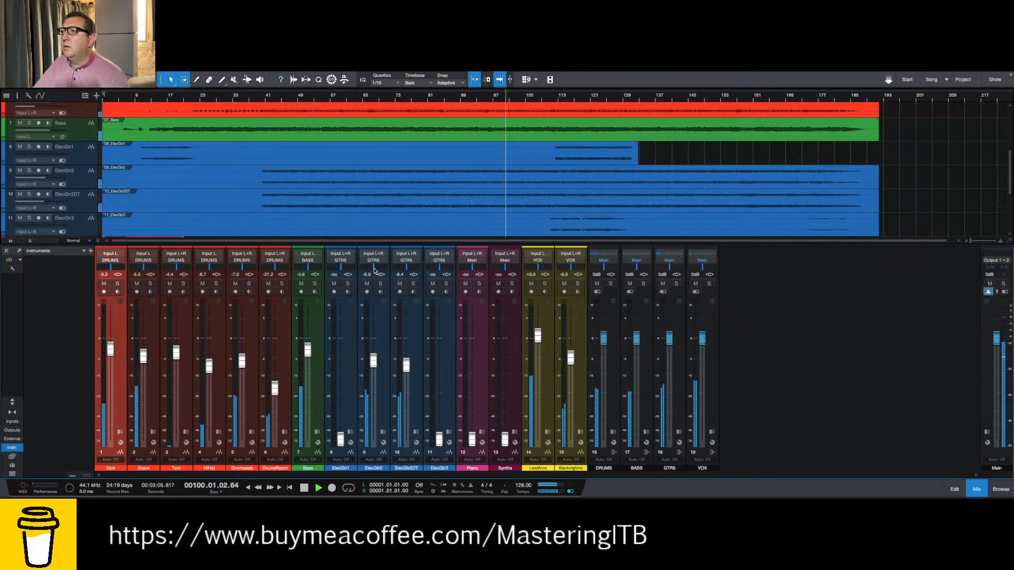
drag(379, 277, 425, 284)
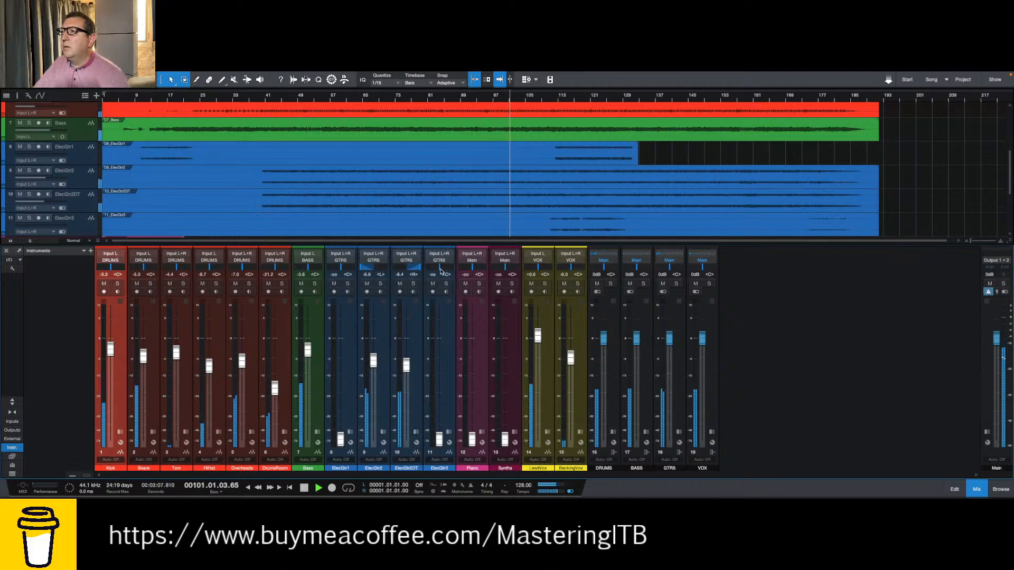
drag(408, 372, 408, 368)
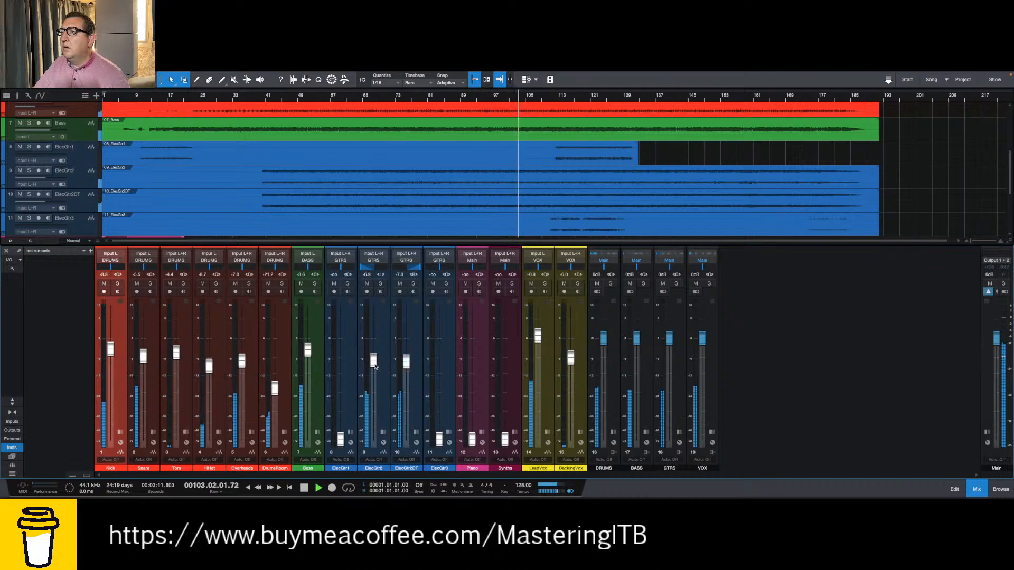
mouse_move(376, 362)
mouse_down()
mouse_move(407, 362)
mouse_move(375, 363)
mouse_up()
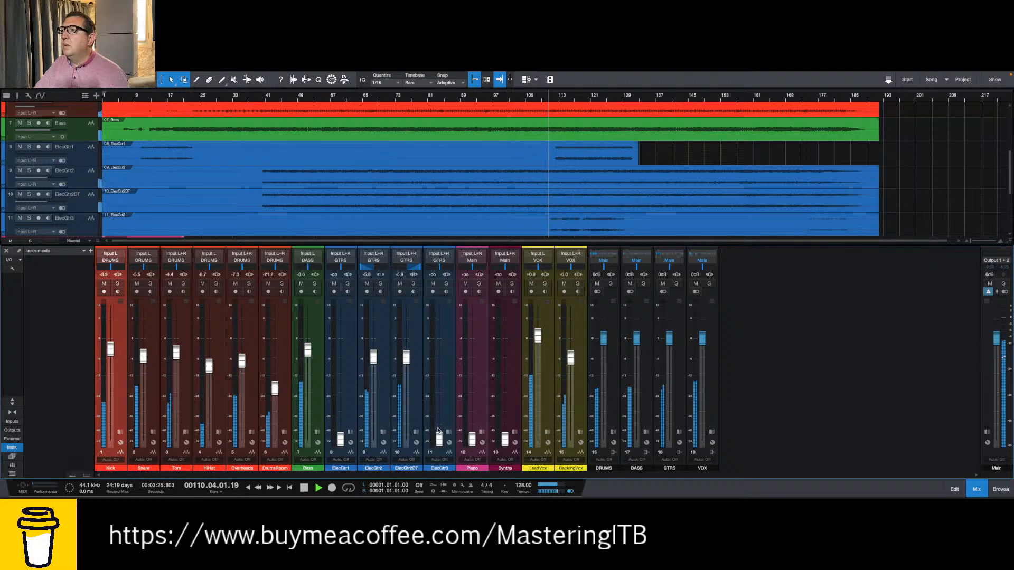
- Play the song from around bar 41 and narrow the pans of ElecGtr2 to L79 and ElecGtr2DT to R82
click(262, 99)
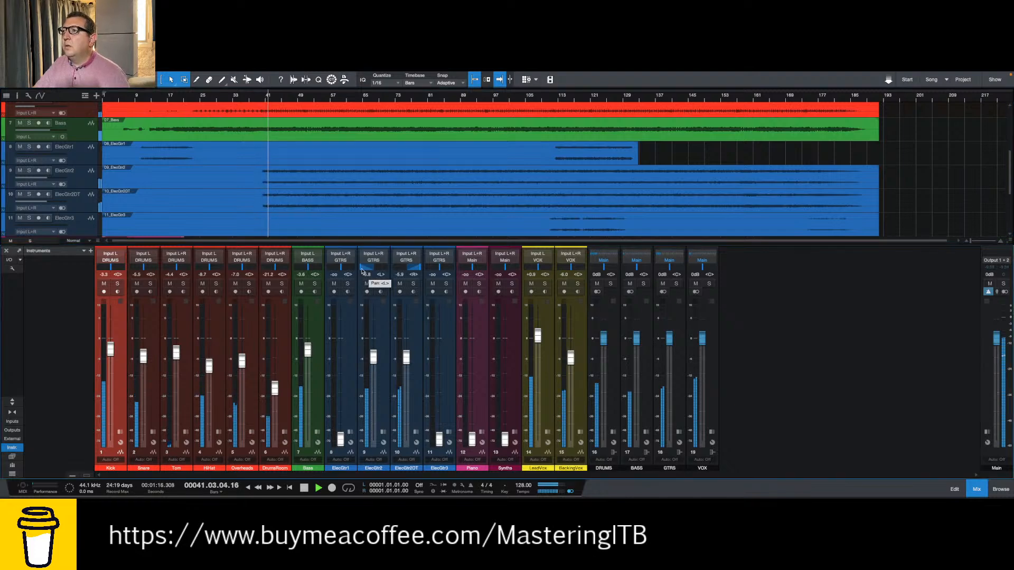
drag(362, 270, 417, 272)
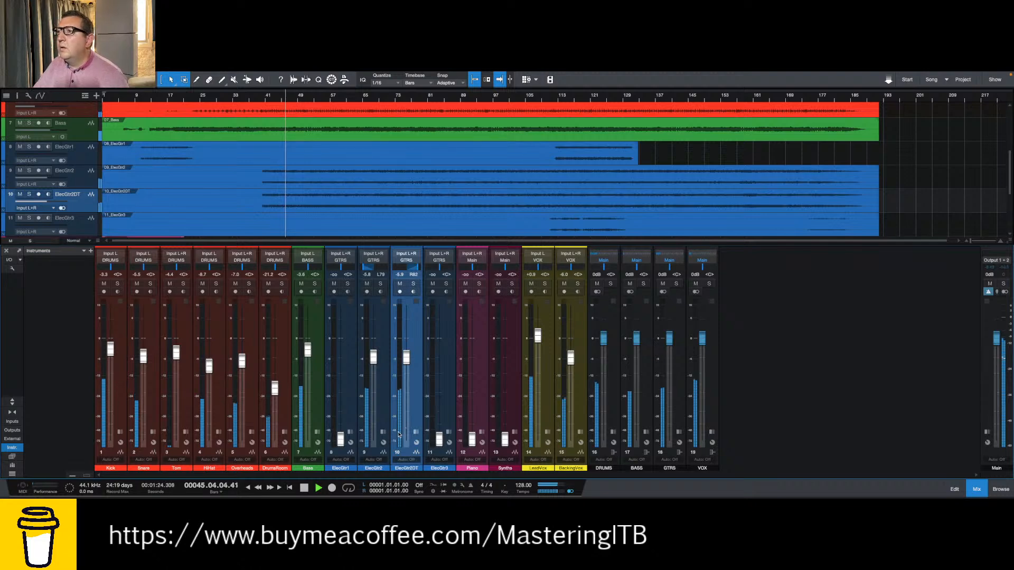
- Stop playback, group the ElecGtr2 and ElecGtr2DT channels as "Rhy Gtrs" and nudge their linked faders slightly
click(385, 406)
right_click(408, 403)
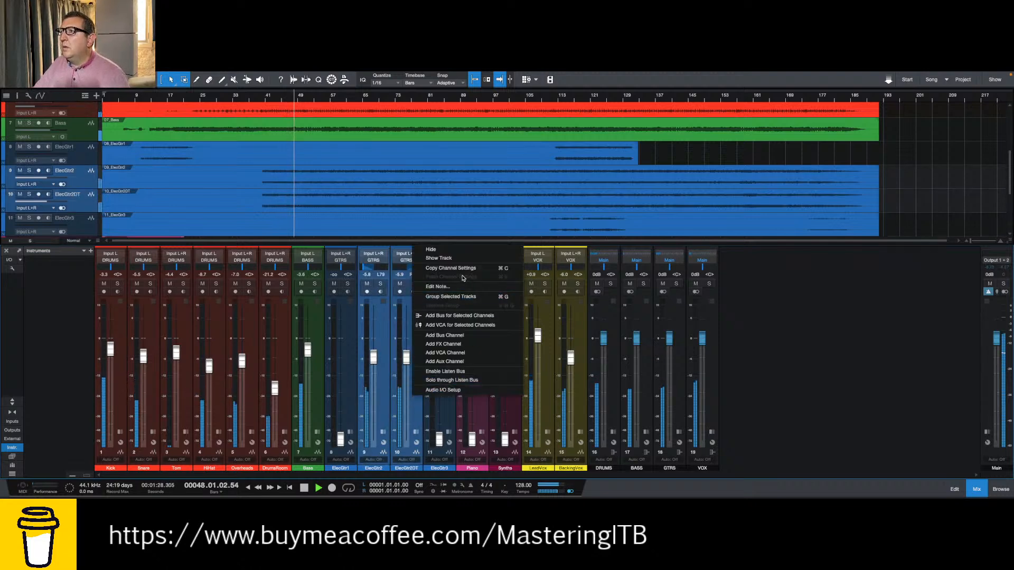
click(416, 409)
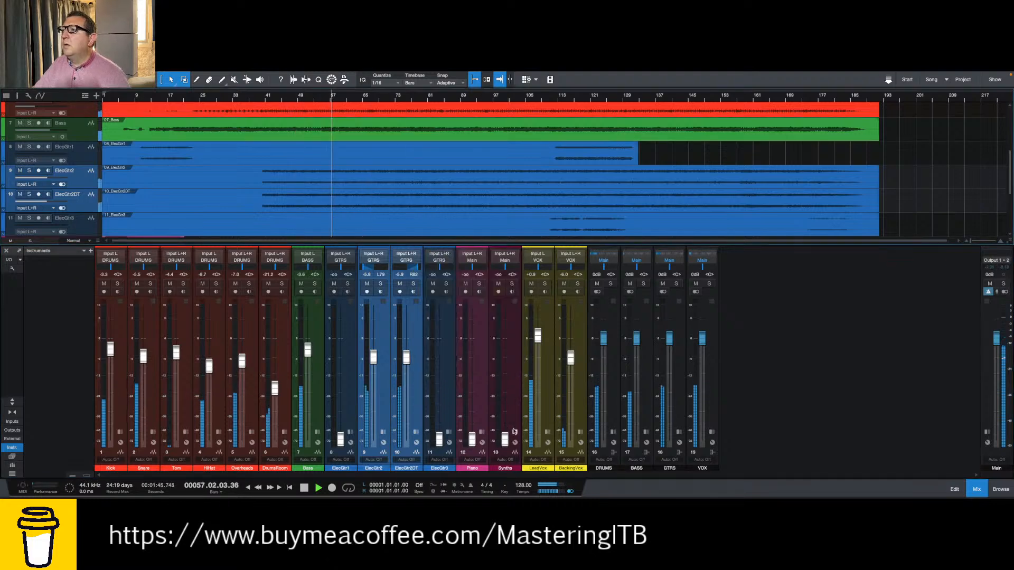
key(space)
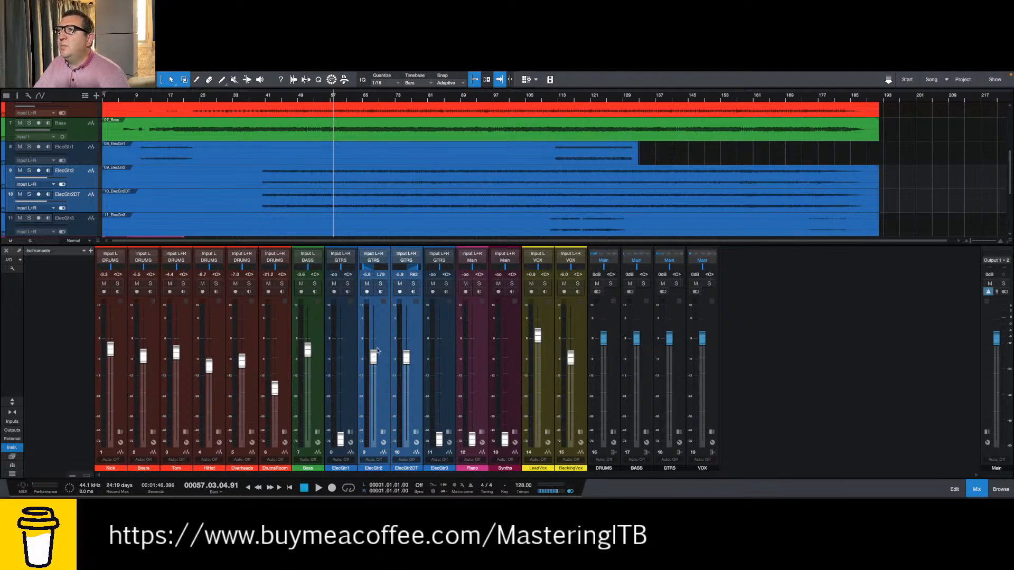
right_click(410, 400)
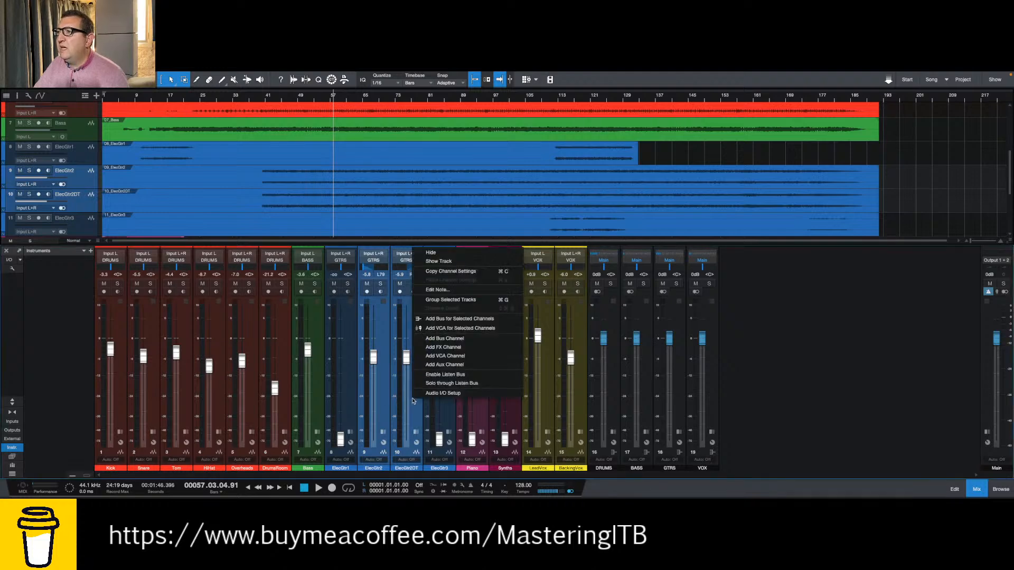
click(463, 300)
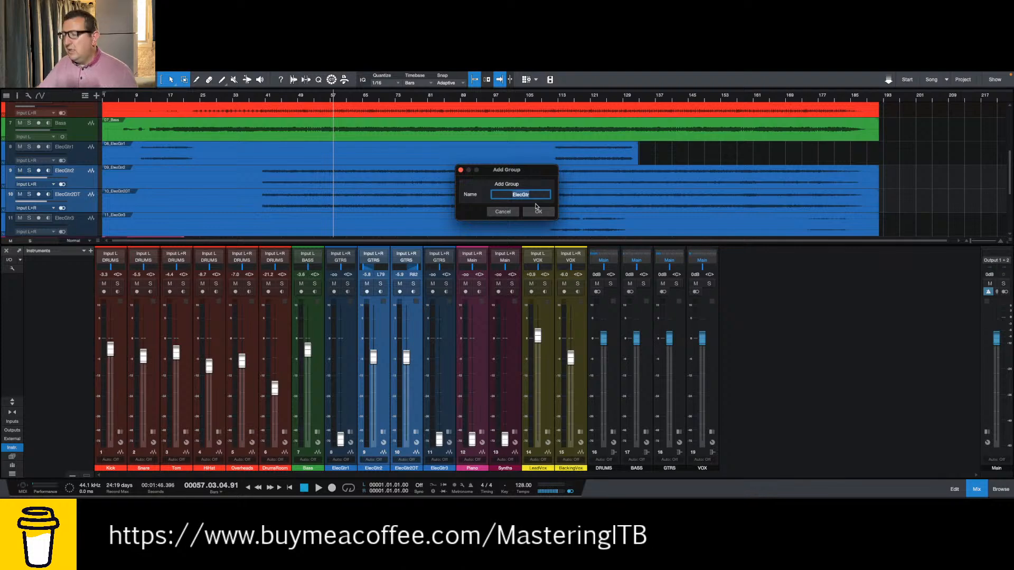
text(Rhy Gtrs)
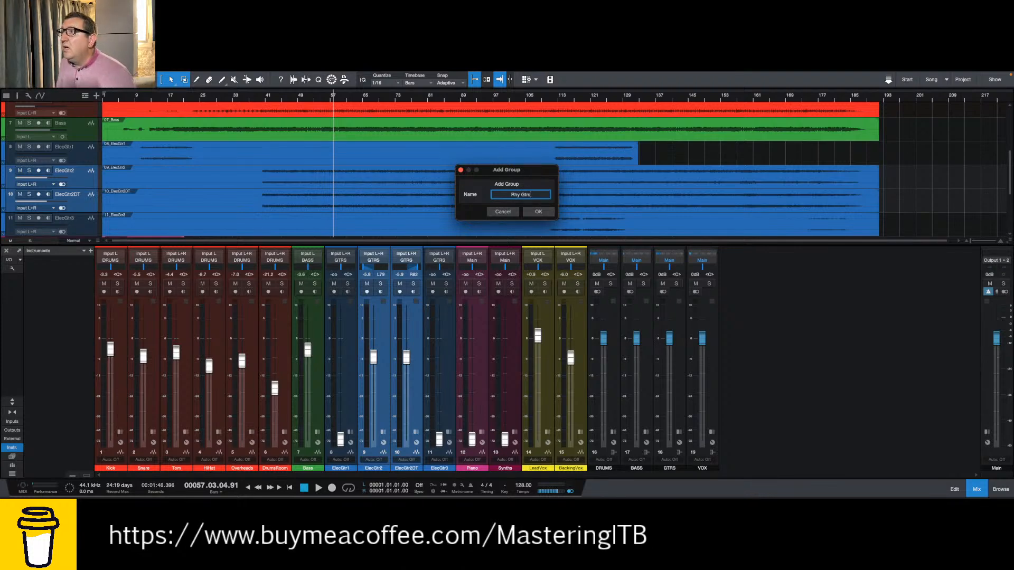
key(Return)
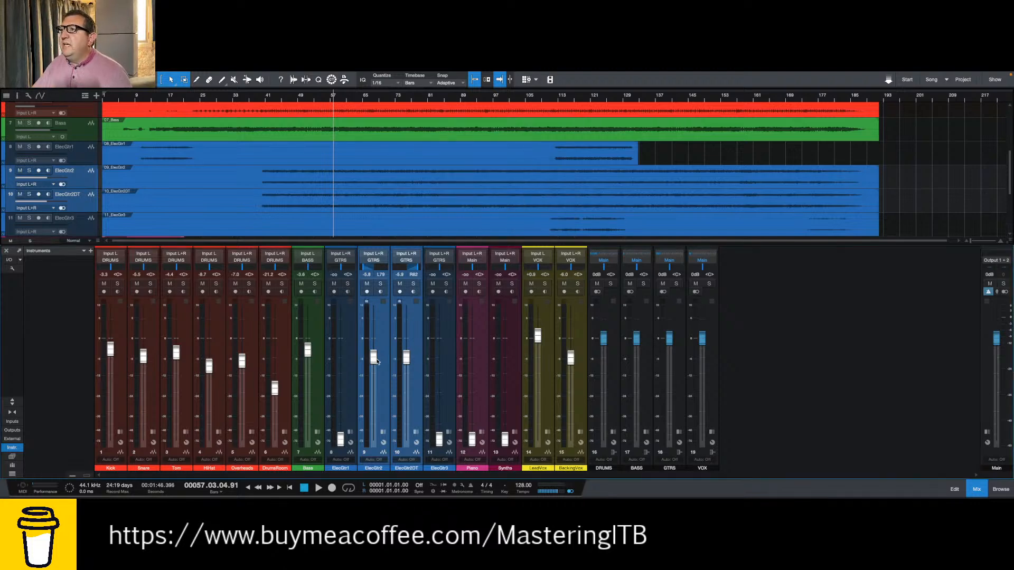
mouse_move(373, 361)
mouse_down()
mouse_move(374, 352)
mouse_move(374, 361)
mouse_up()
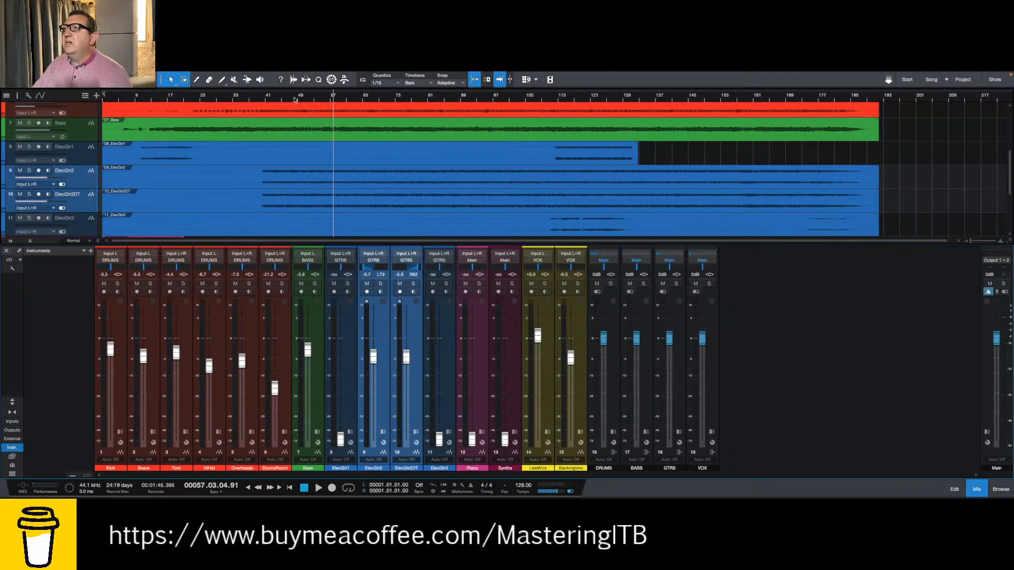
- Play the song from around bar 40 and raise the linked ElecGtr2 and ElecGtr2DT faders to about -4.6 and -4.7 dB
click(262, 98)
key(space)
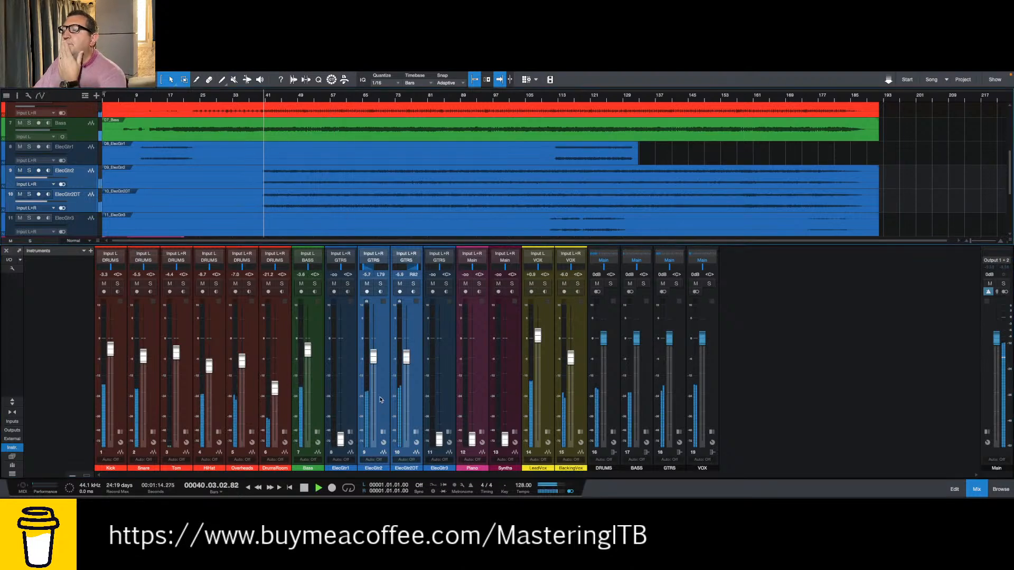
drag(374, 365, 374, 359)
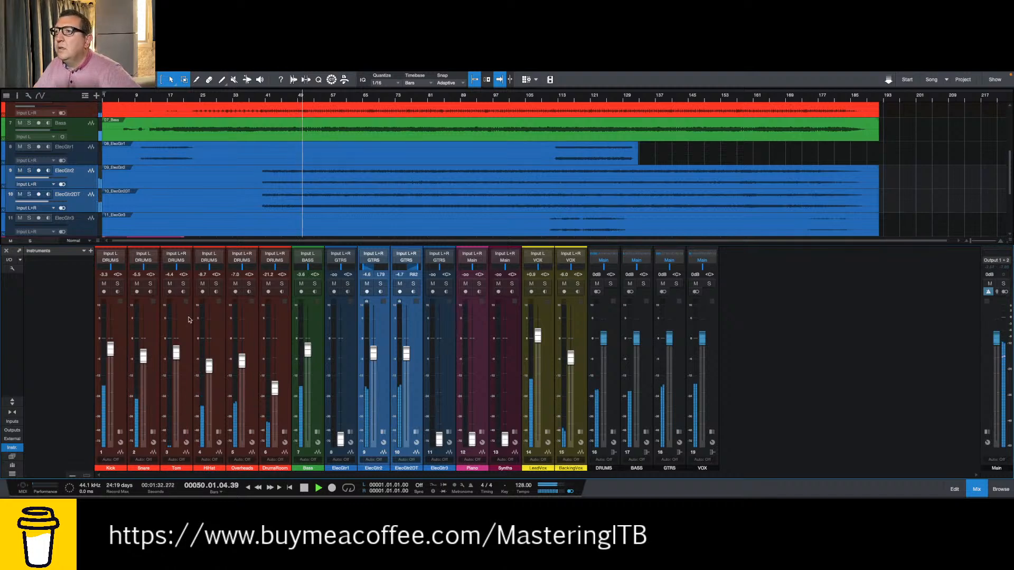
- Pan the HiHat channel to L24 and the Tom channel to R24 during playback
scroll(343, 183, up, 5)
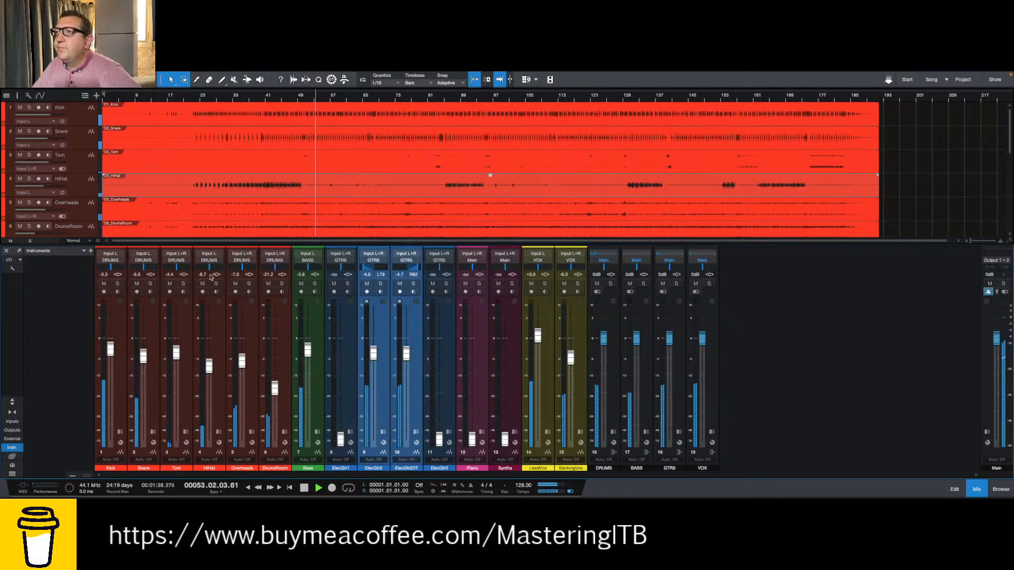
drag(210, 271, 207, 271)
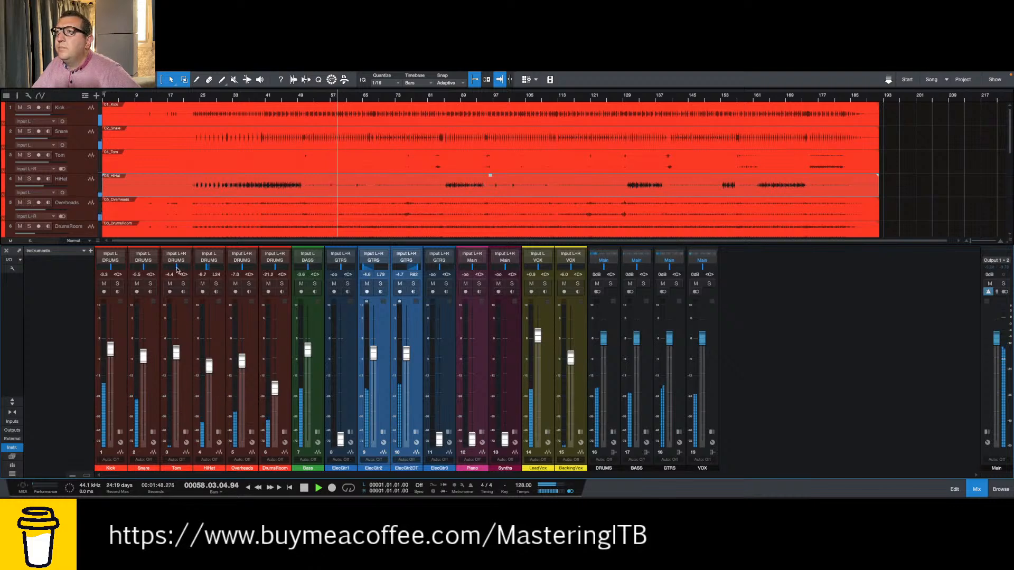
drag(178, 269, 180, 270)
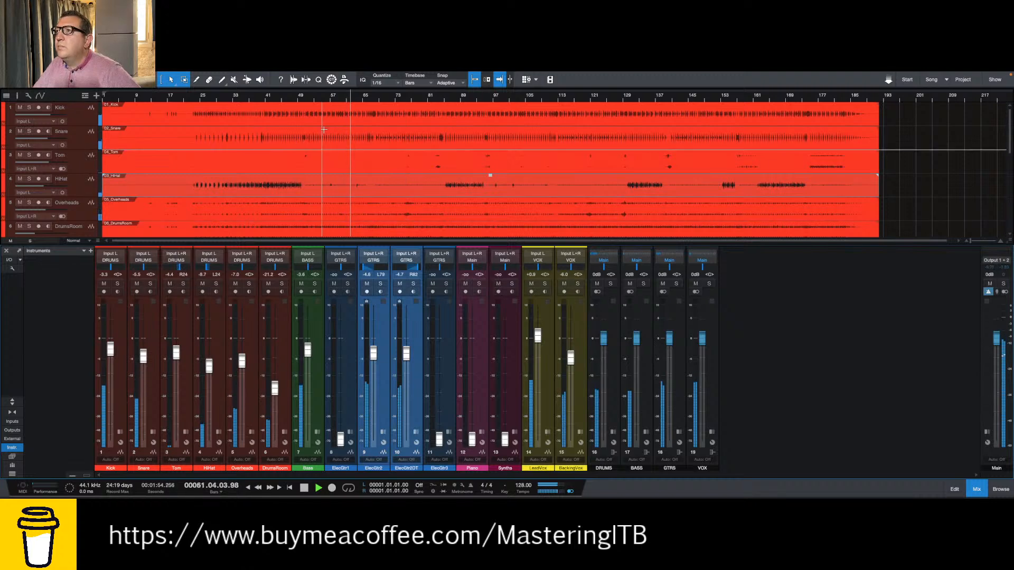
- Replay from around bar 24 and lower the LeadVox and BackingVox faders together to about +0.6 and -6.2 dB
click(198, 100)
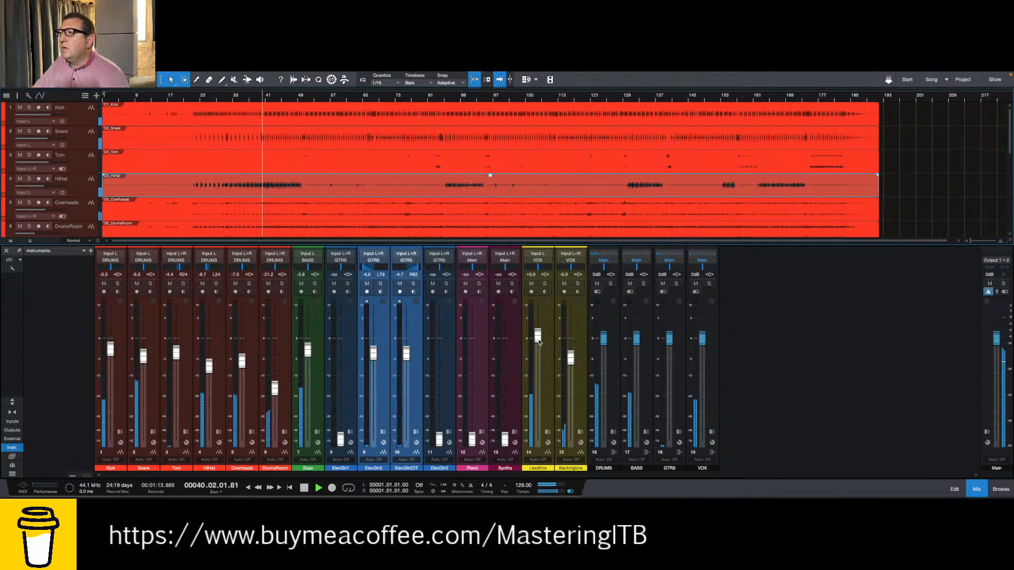
click(550, 384)
shift+click(579, 391)
drag(572, 361, 571, 362)
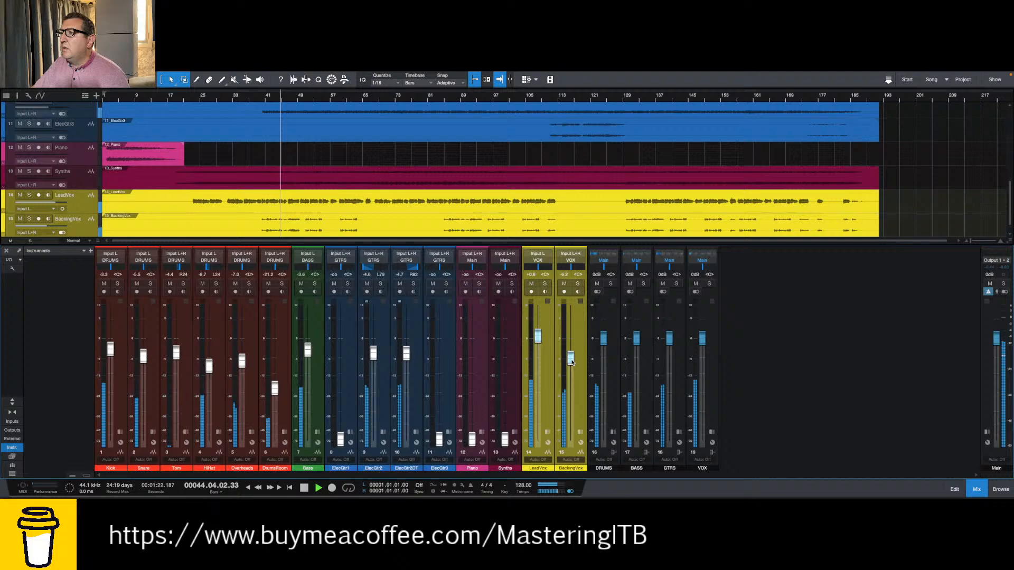
- Lower the linked ElecGtr2 and ElecGtr2DT faders to about -5.5 and -5.7 dB, and stop playback
click(379, 392)
ctrl+click(408, 366)
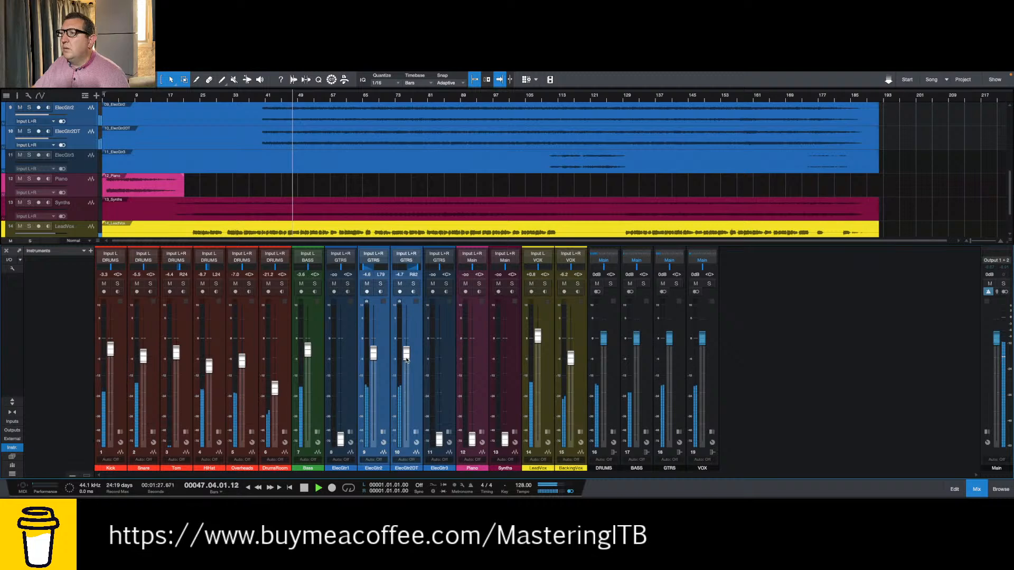
drag(406, 359, 407, 363)
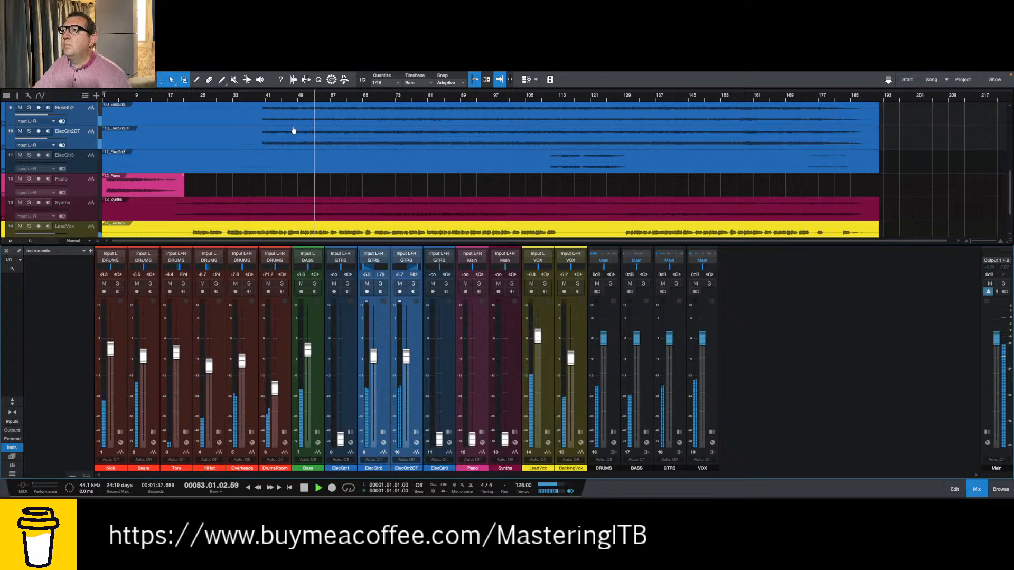
key(space)
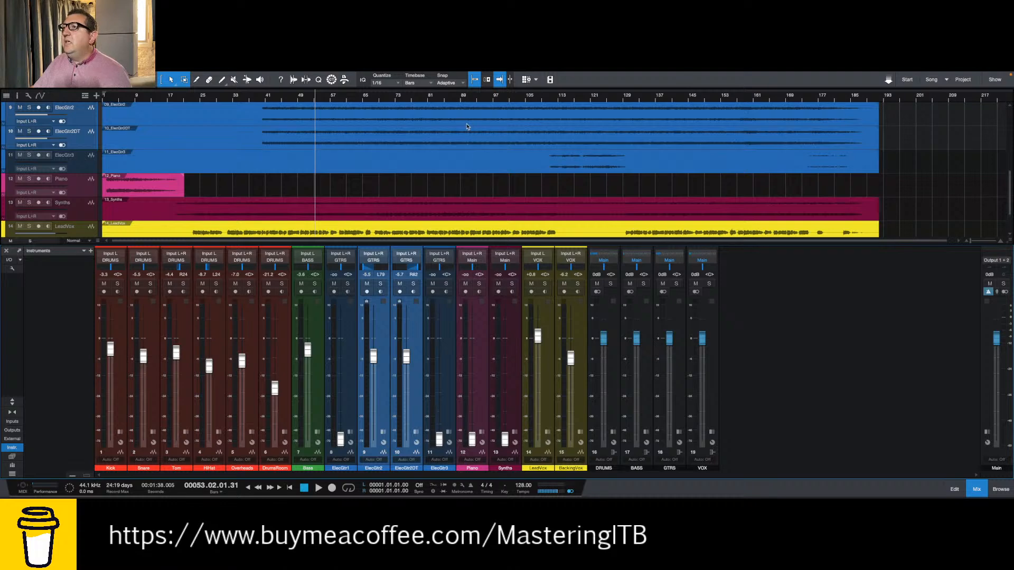
- Play the song from bar 20 and raise the Synths fader to about -8.0 dB
scroll(467, 127, down, 1)
scroll(453, 139, down, 1)
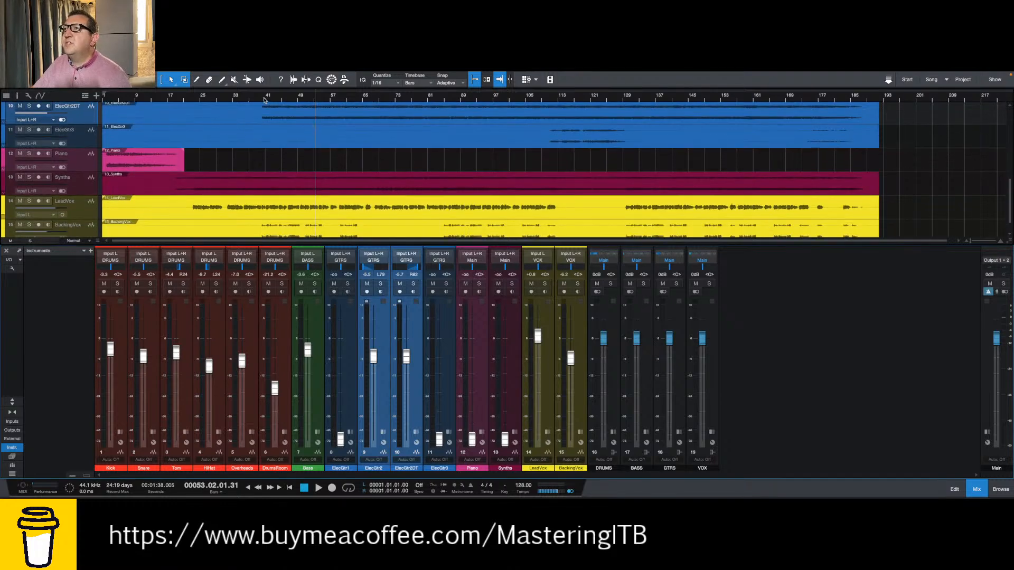
click(180, 103)
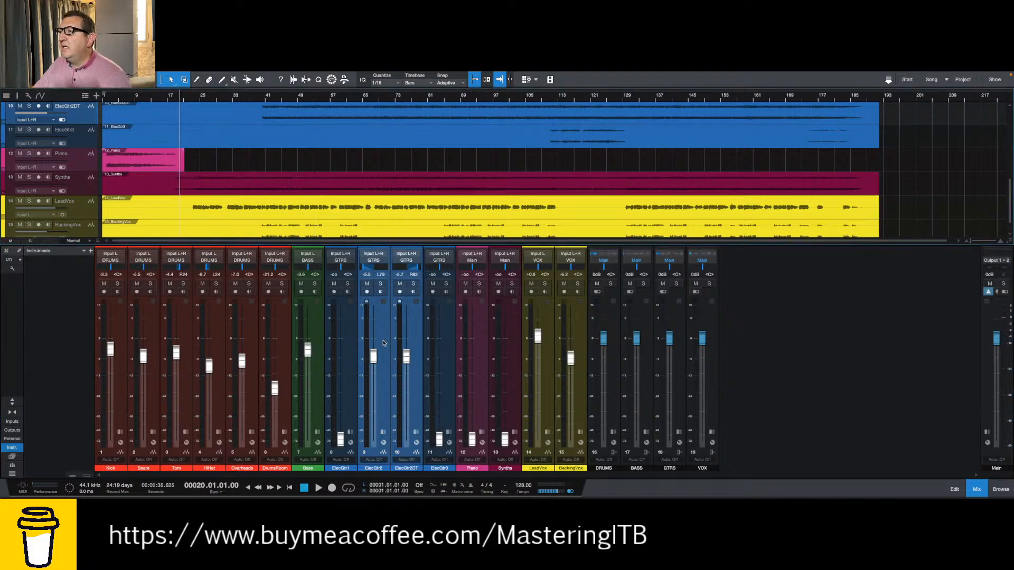
key(space)
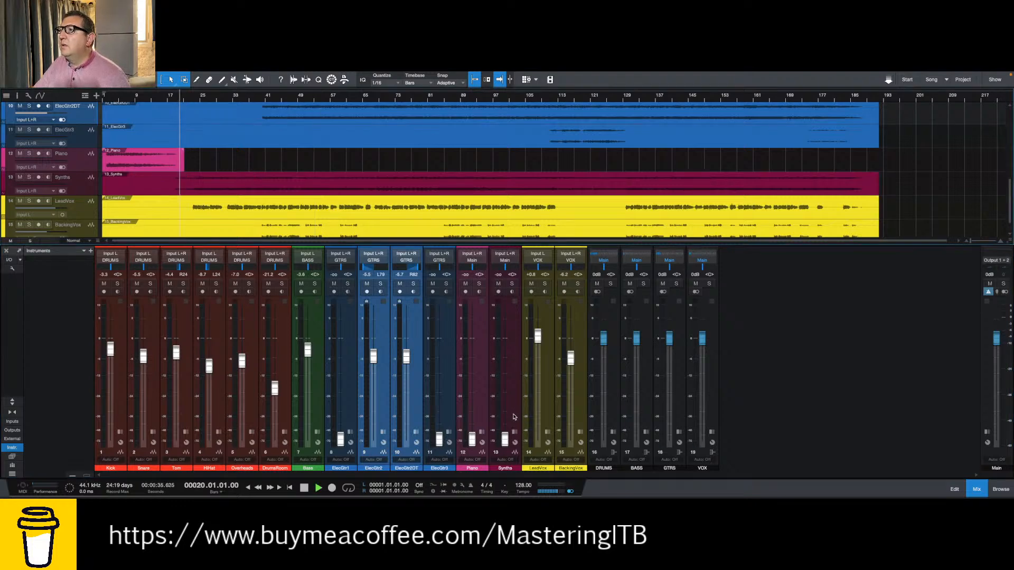
drag(504, 446, 506, 372)
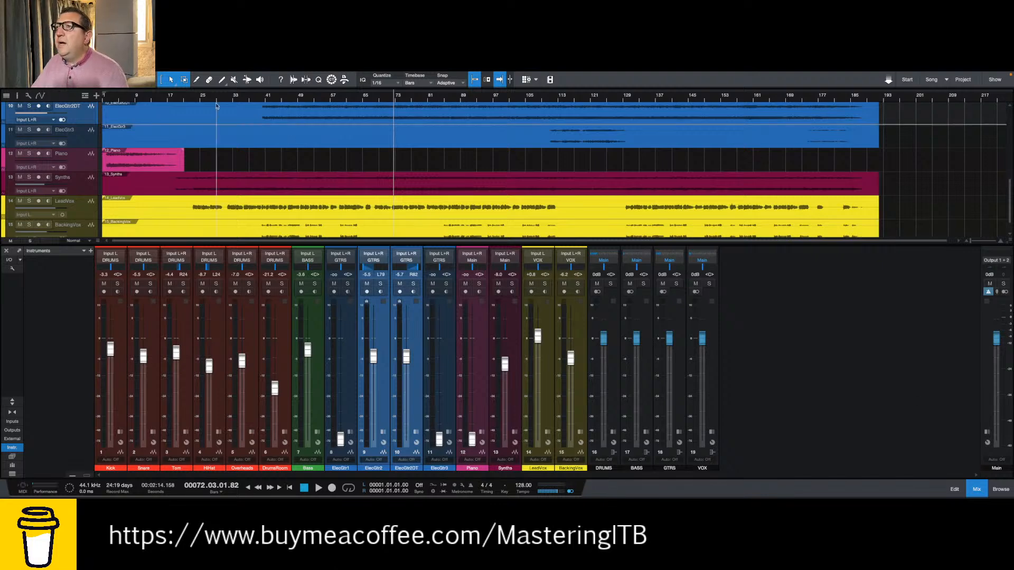
- Play the song from the beginning, raise the Piano fader to about -8.2 dB, and stop playback
scroll(339, 157, up, 4)
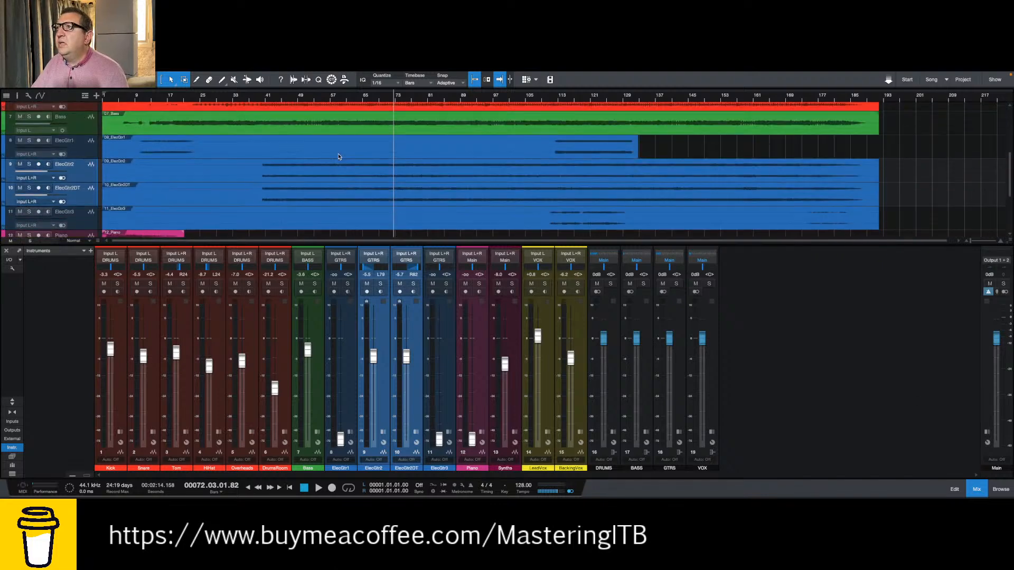
scroll(301, 156, down, 2)
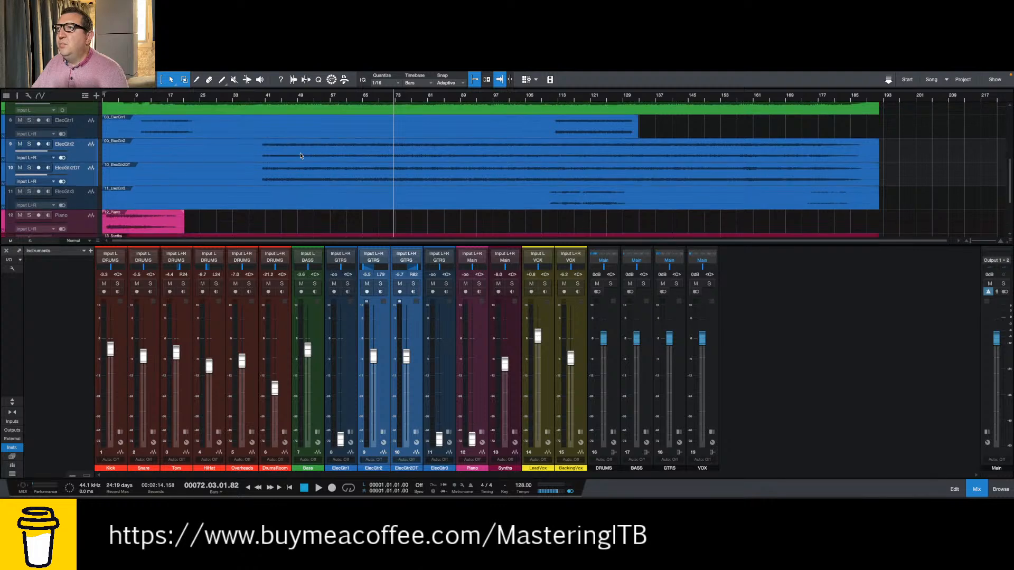
scroll(302, 156, down, 1)
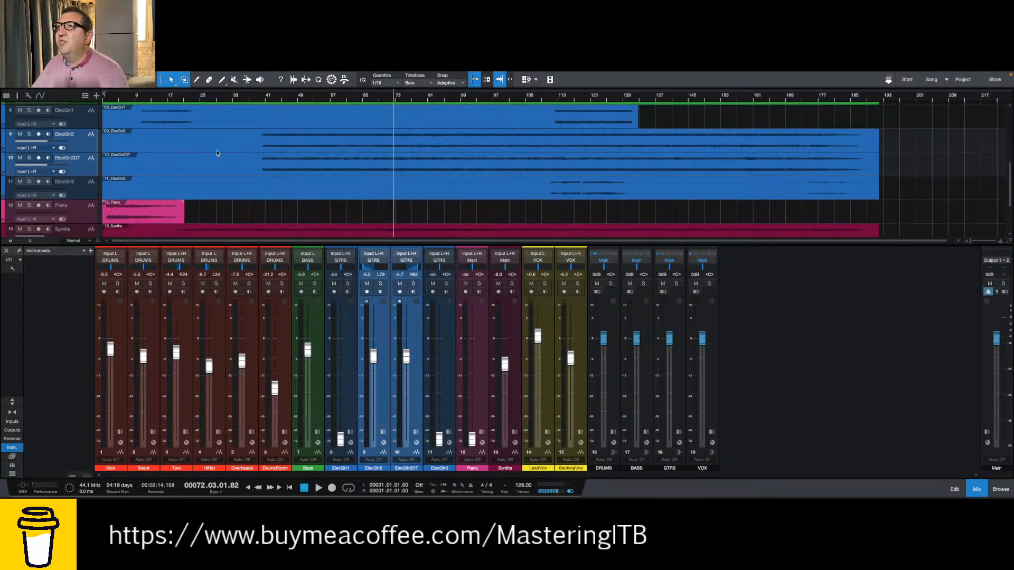
click(106, 98)
key(space)
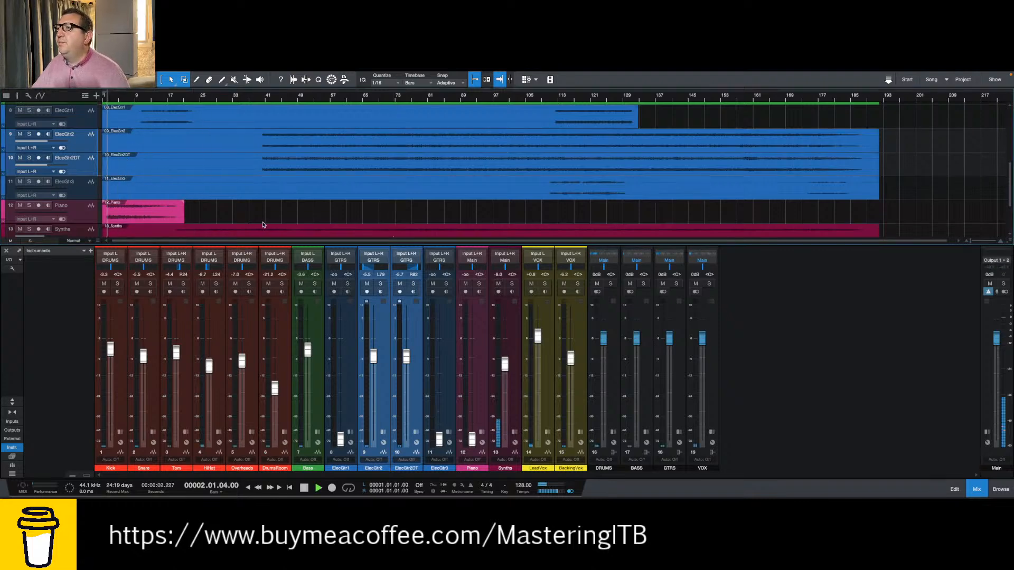
drag(471, 440, 474, 366)
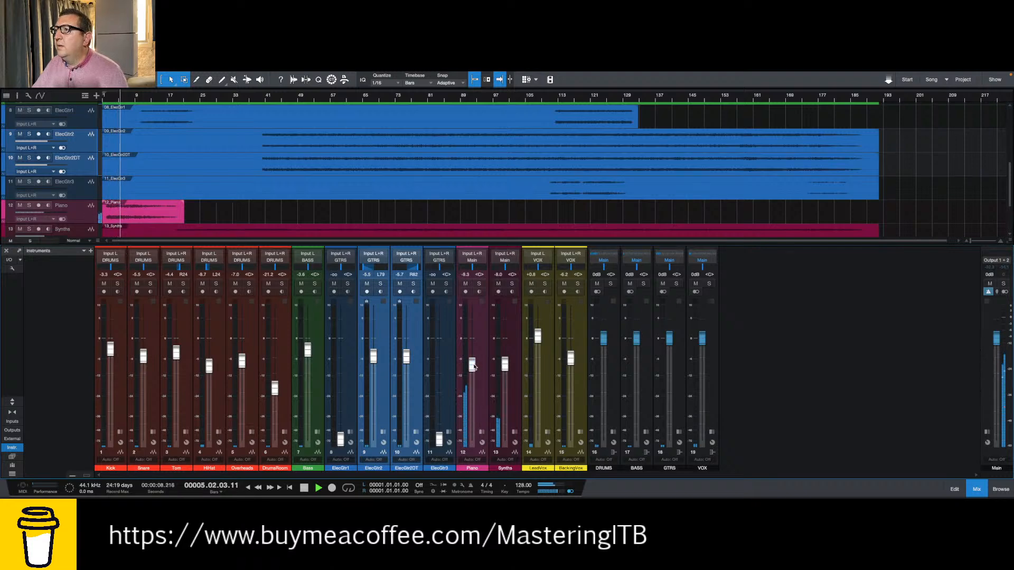
scroll(350, 211, down, 1)
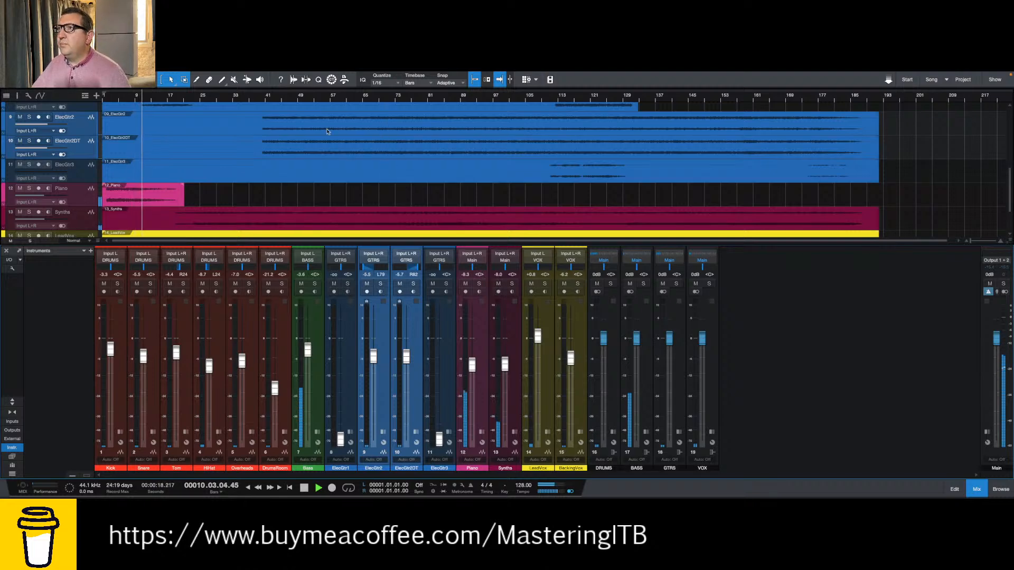
key(space)
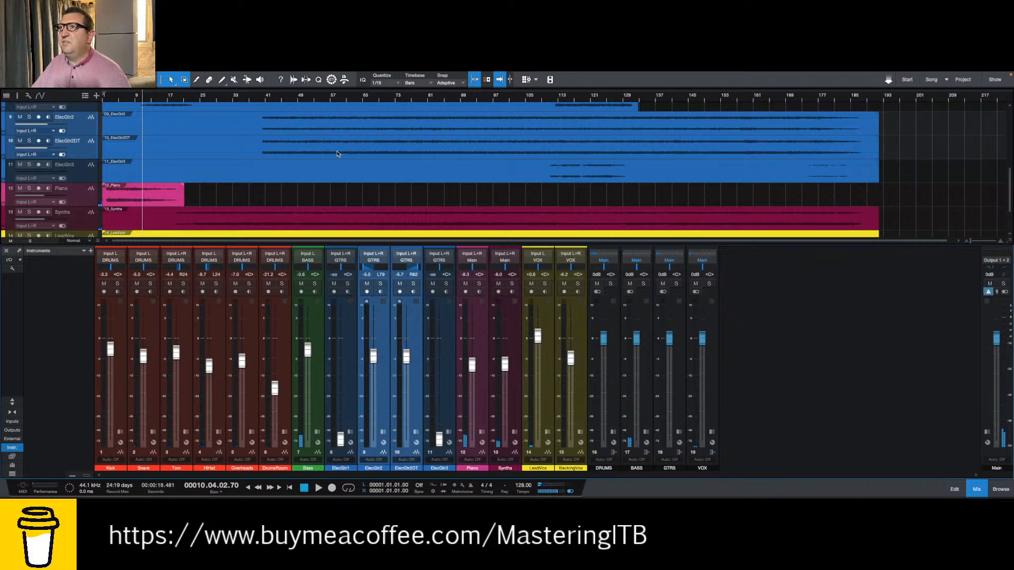
- Resume playback from bar 10 and look through the tracks to see which instruments play in the intro
key(space)
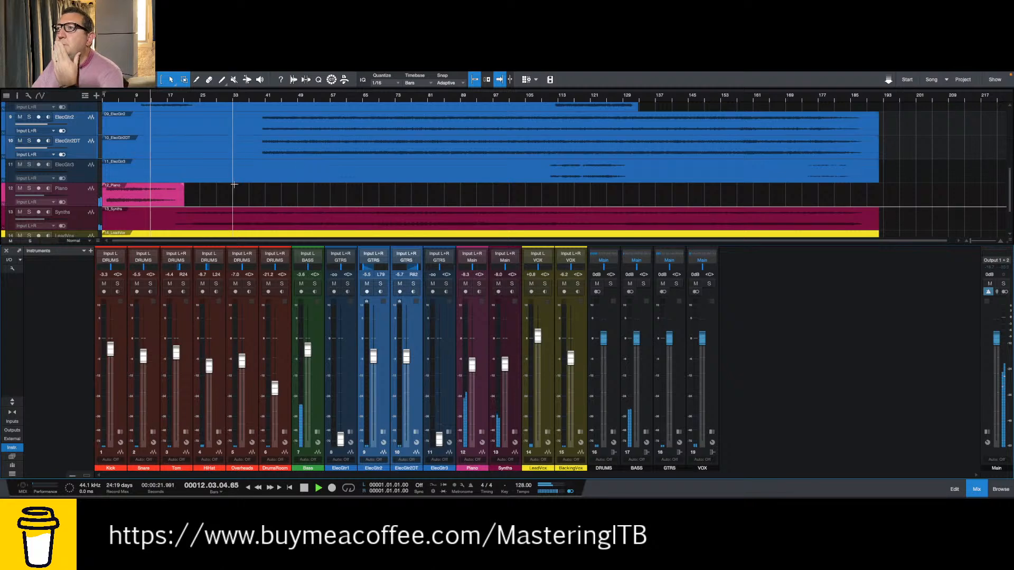
scroll(233, 185, down, 1)
scroll(233, 184, down, 1)
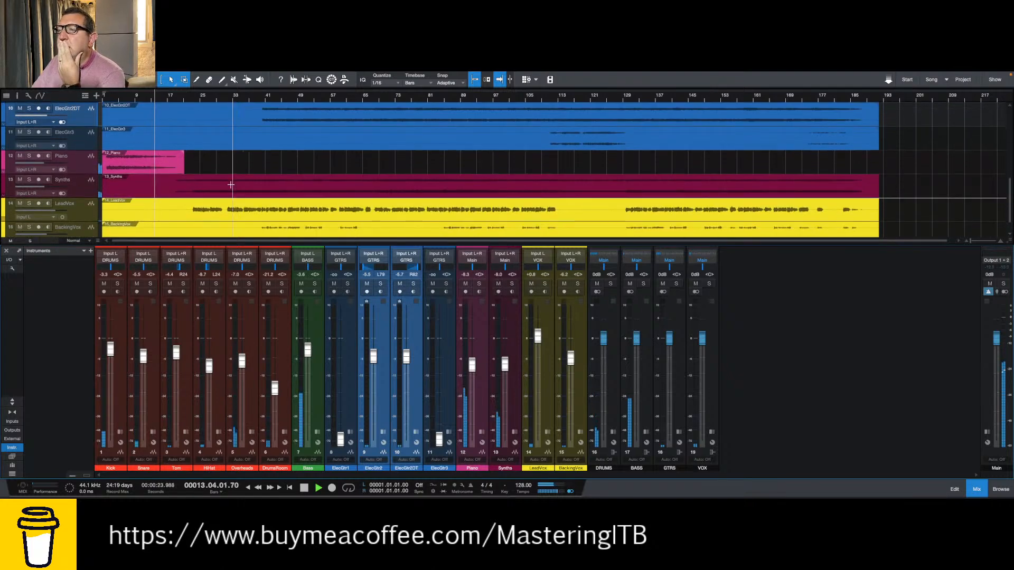
scroll(229, 183, up, 3)
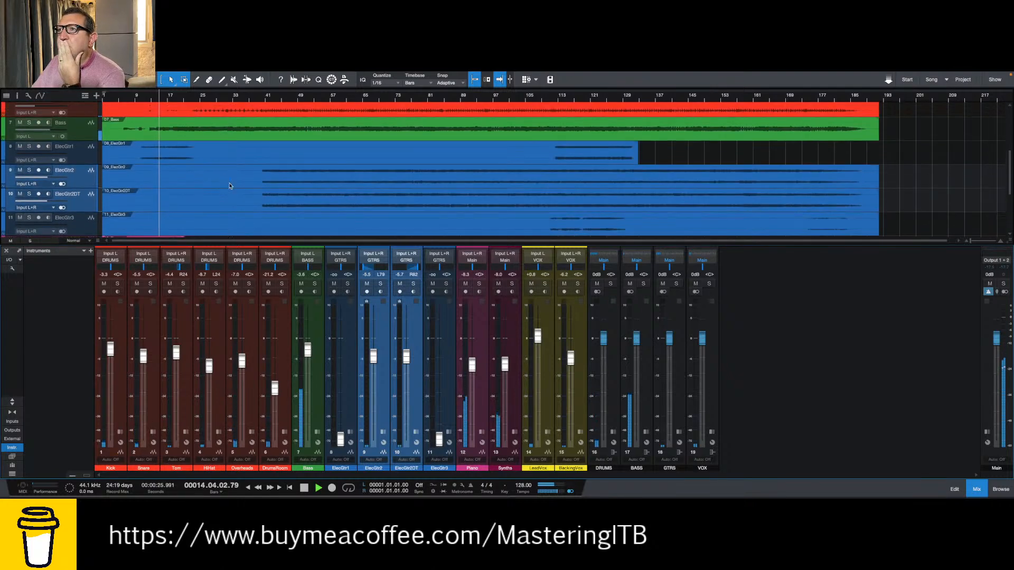
scroll(230, 186, down, 4)
scroll(229, 186, up, 3)
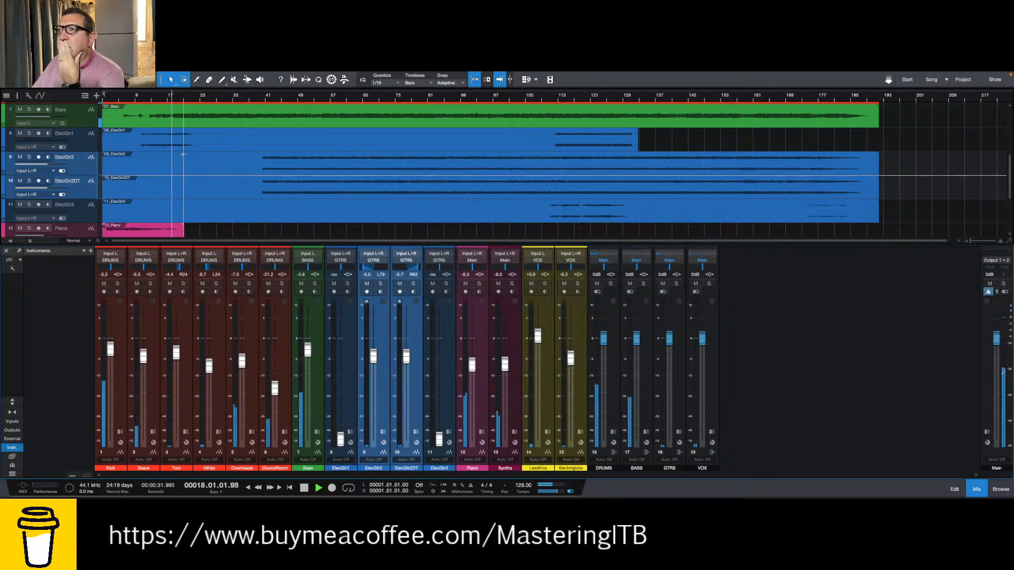
scroll(183, 154, down, 1)
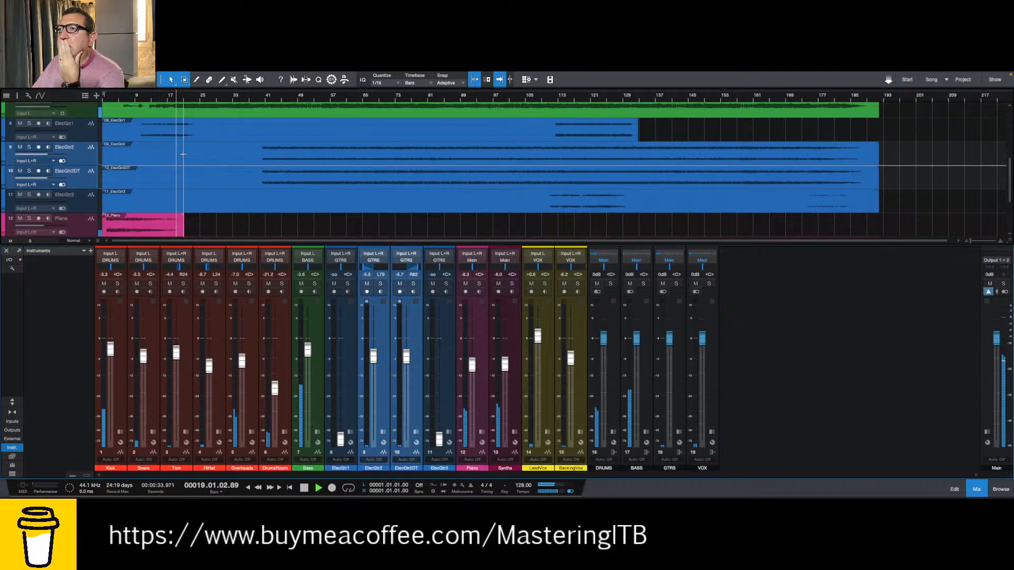
scroll(182, 154, down, 1)
scroll(182, 154, down, 1)
scroll(183, 154, up, 2)
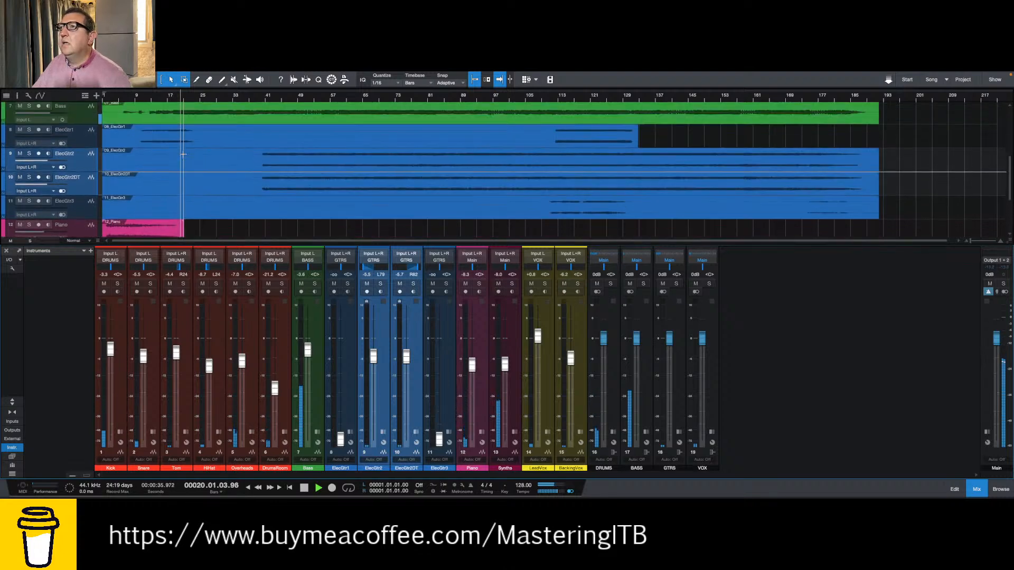
scroll(182, 154, up, 1)
- Replay from around bar 10, raise the ElecGtr1 fader to about -2.8 dB, and keep listening into the verse
click(140, 99)
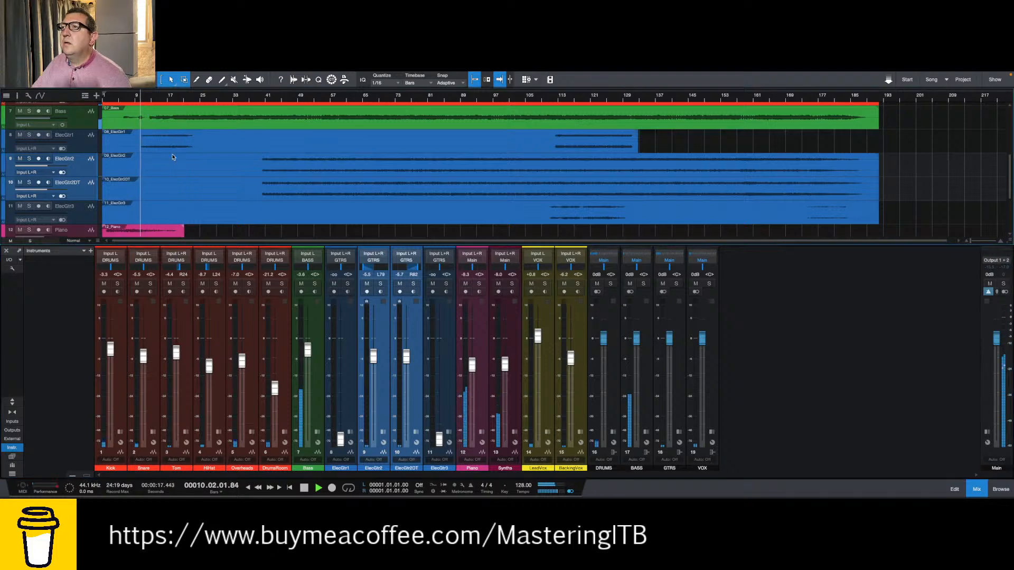
key(space)
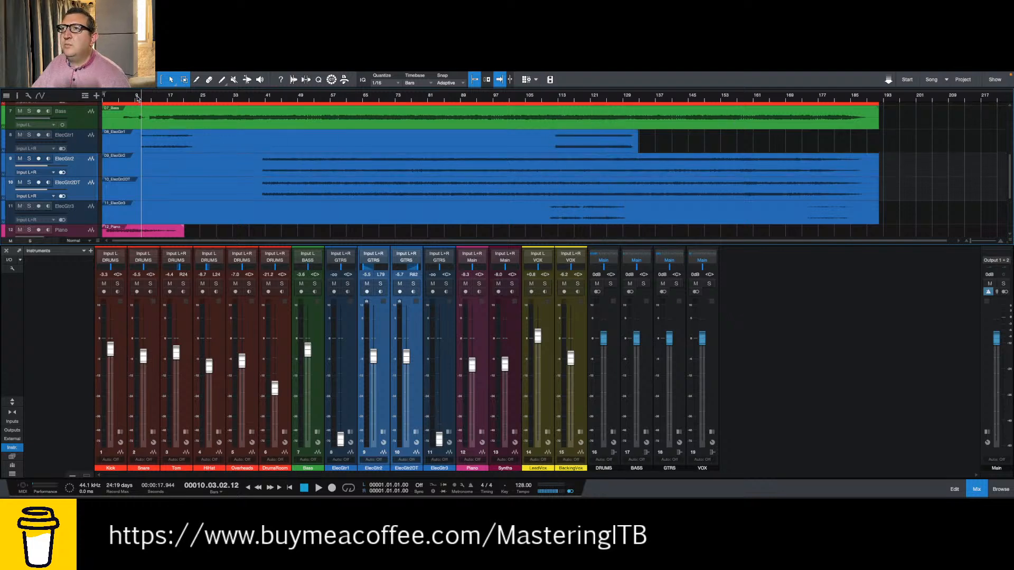
key(space)
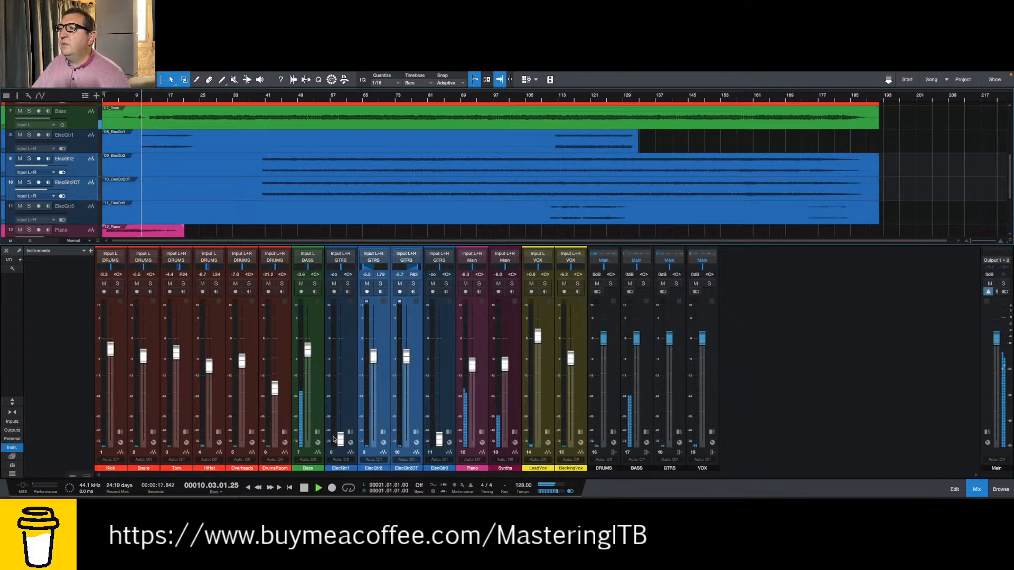
drag(339, 439, 349, 347)
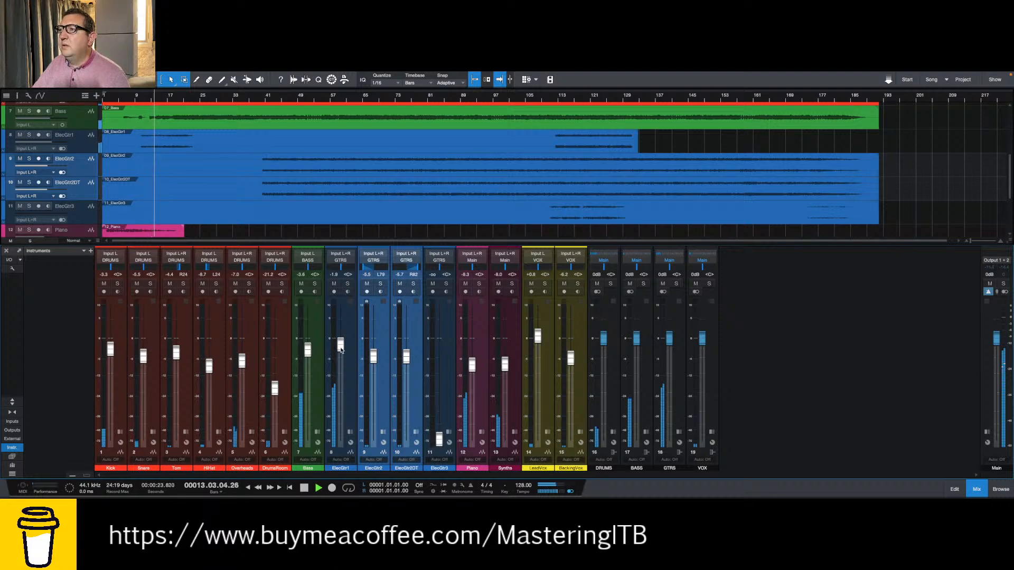
drag(341, 349, 341, 353)
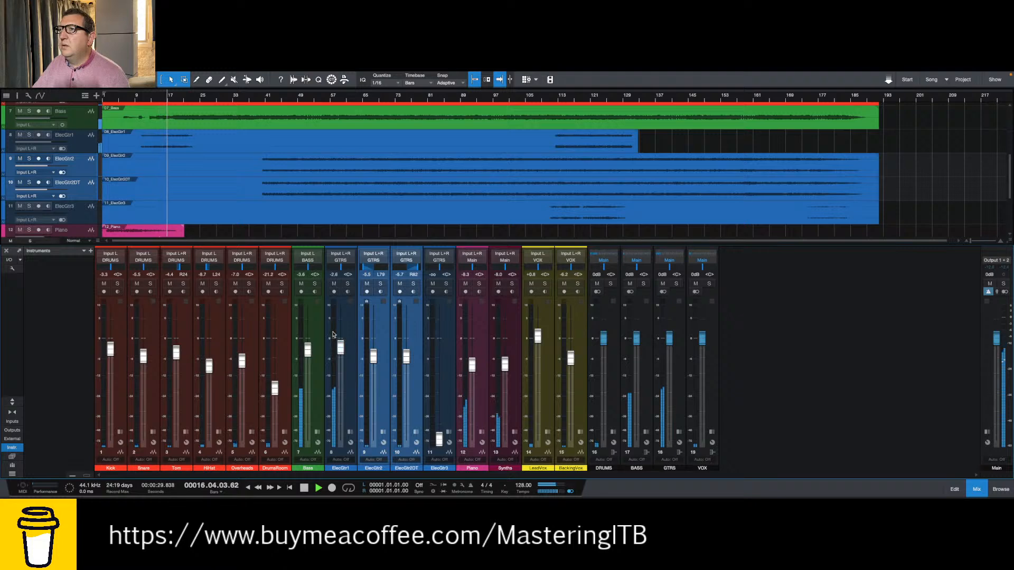
scroll(250, 140, down, 1)
scroll(249, 141, down, 1)
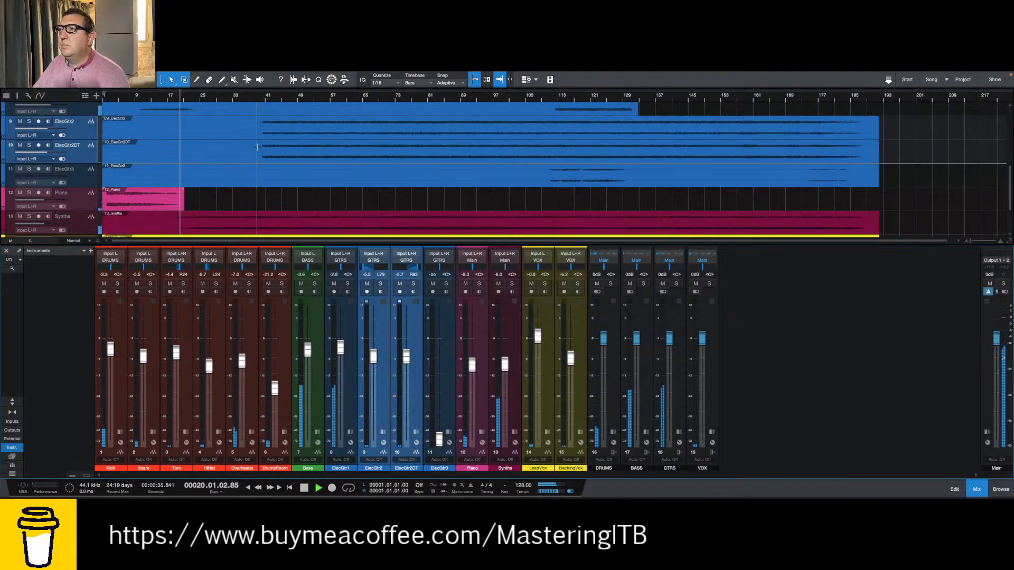
scroll(237, 146, down, 1)
scroll(237, 146, down, 2)
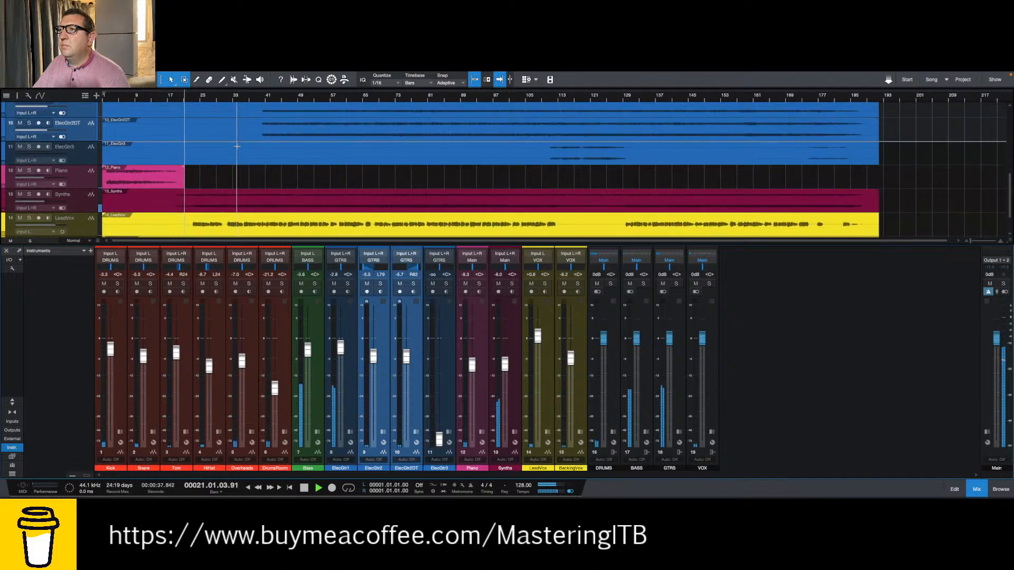
scroll(240, 147, down, 2)
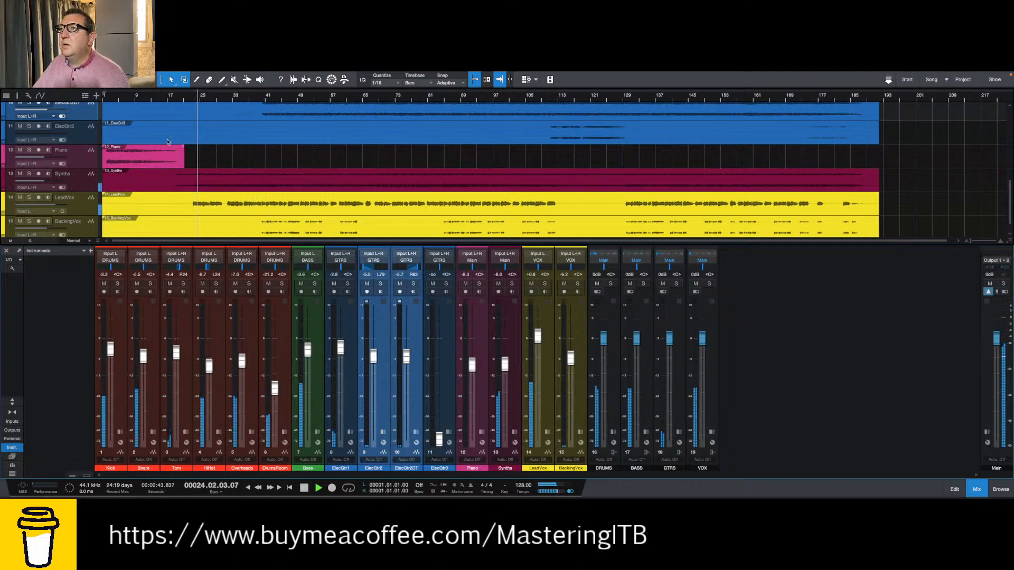
- Replay the song from near the beginning and listen through the intro with the guitar tracks in view
click(109, 100)
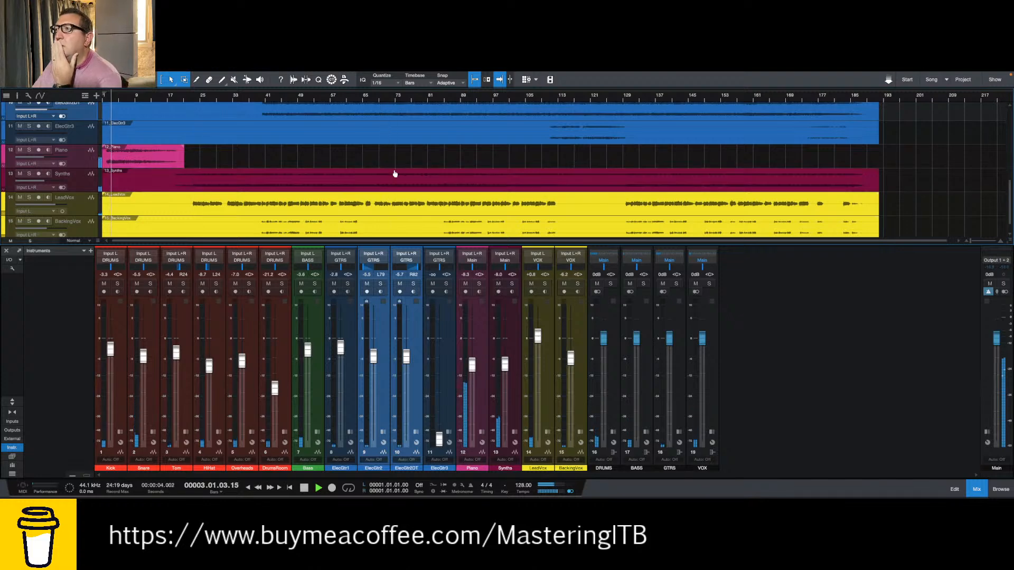
scroll(347, 175, up, 1)
scroll(347, 174, up, 3)
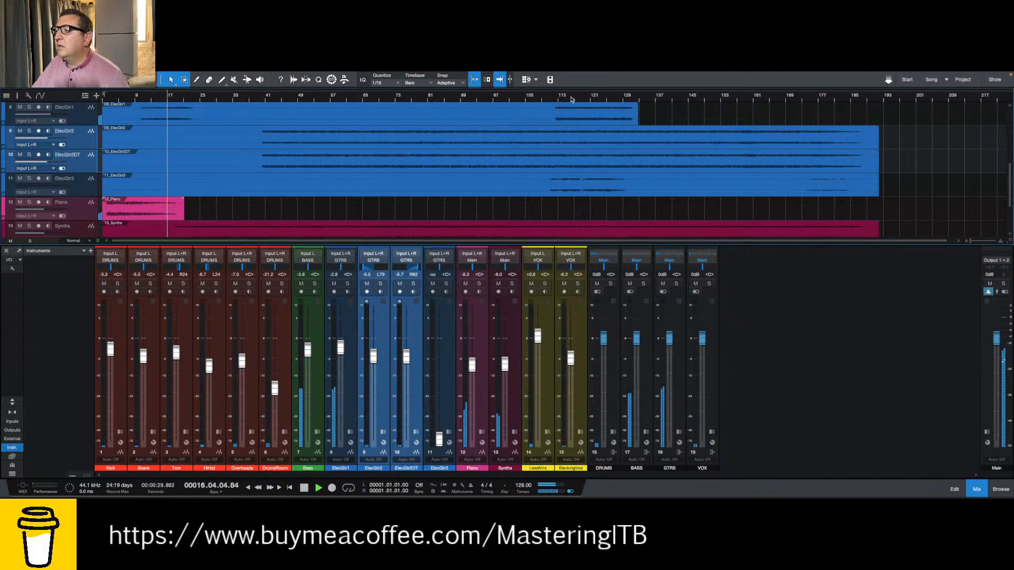
- Play the song from around bar 108 and raise the ElecGtr3 fader to about -4.7 dB
click(542, 98)
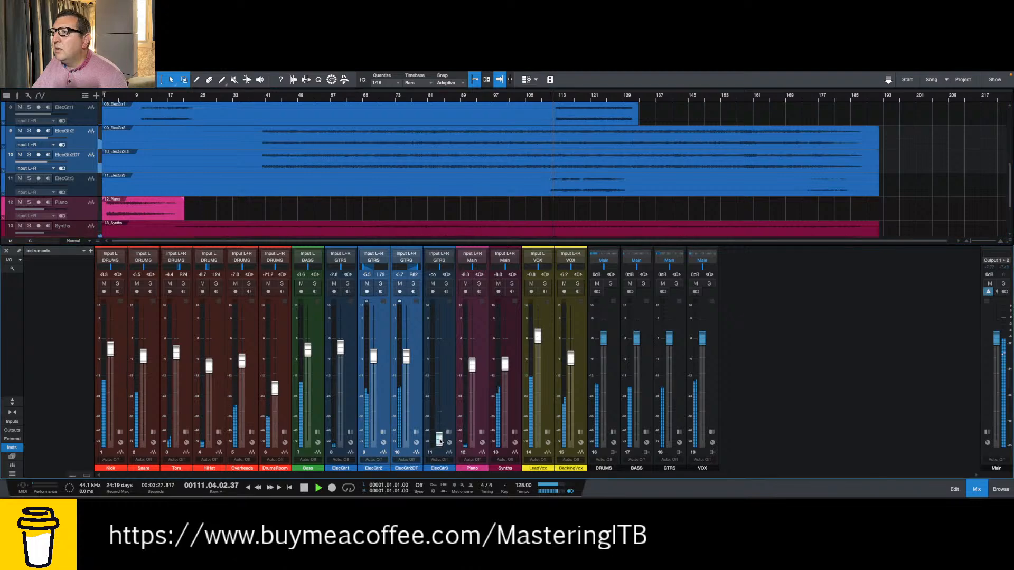
drag(438, 440, 440, 357)
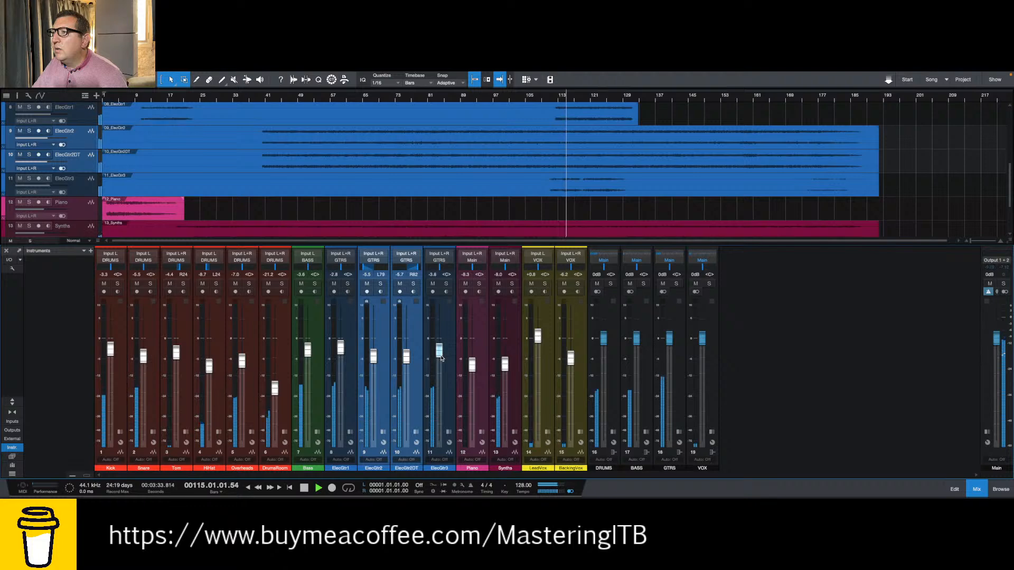
drag(441, 358, 442, 360)
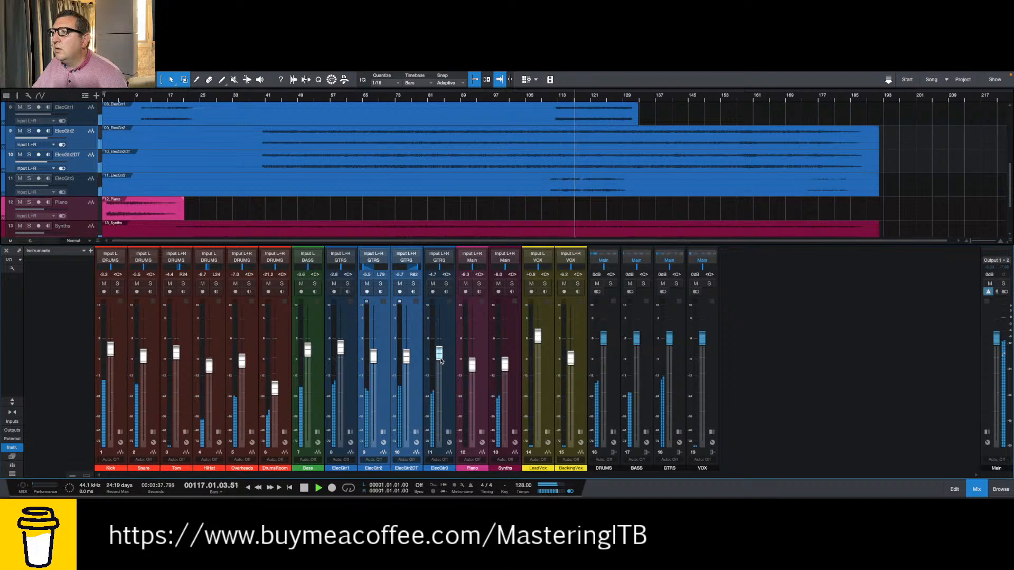
- Solo ElecGtr3 and ElecGtr1 in turn to hear each guitar part alone, clearing each solo after listening
click(447, 285)
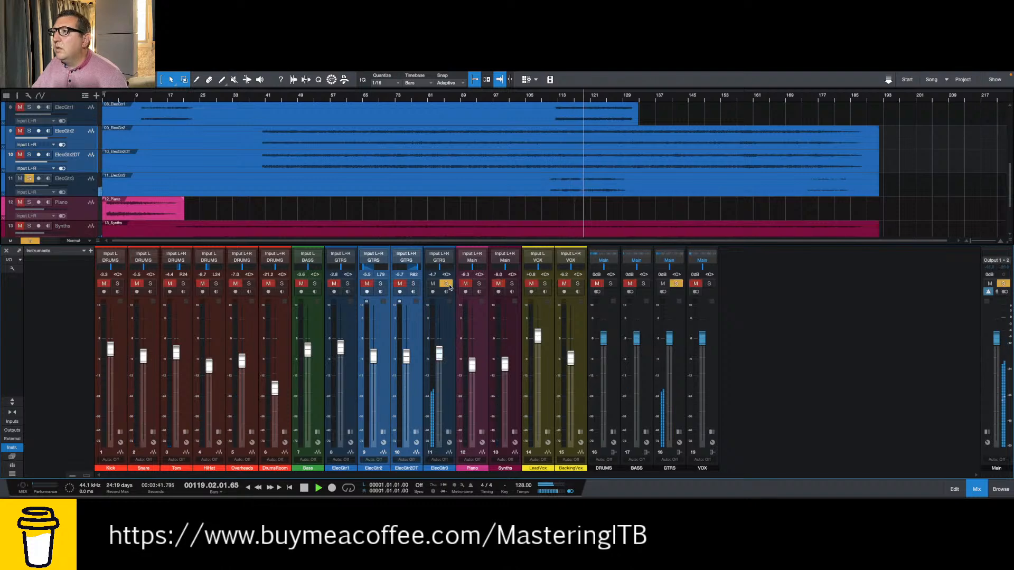
click(448, 285)
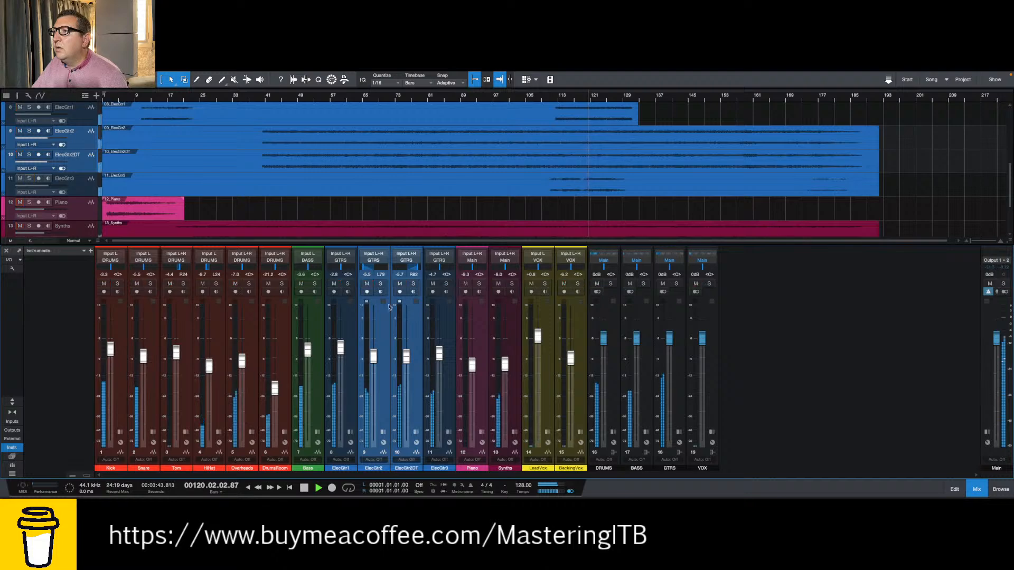
click(348, 284)
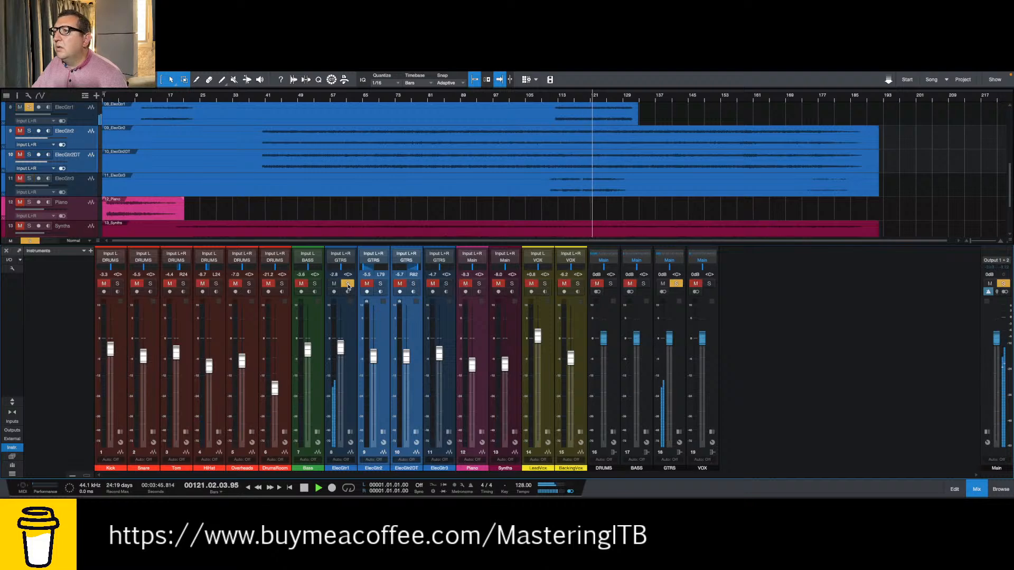
click(348, 284)
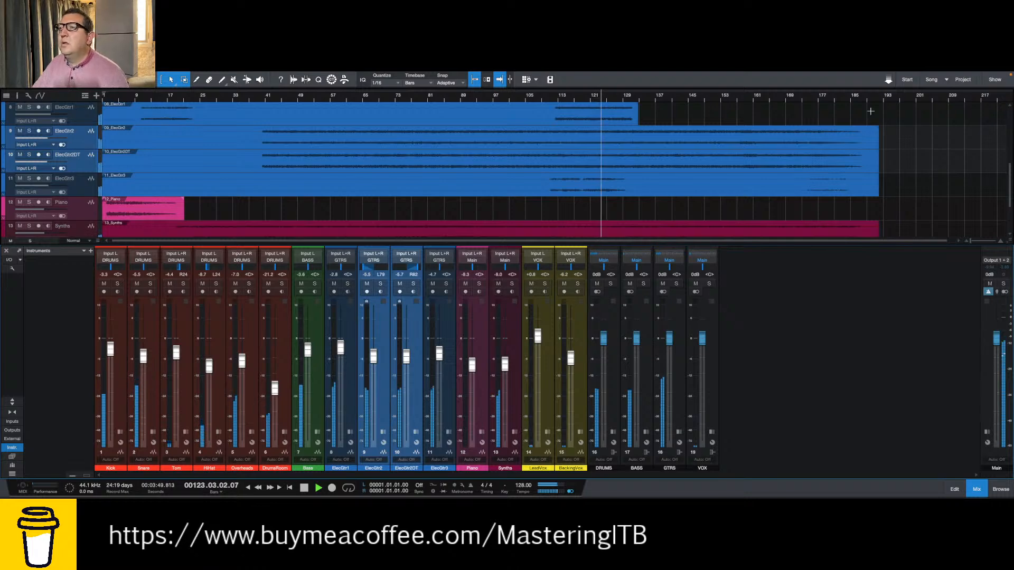
- Rename the ElecGtr1 track as "Lead Gtr"
click(66, 107)
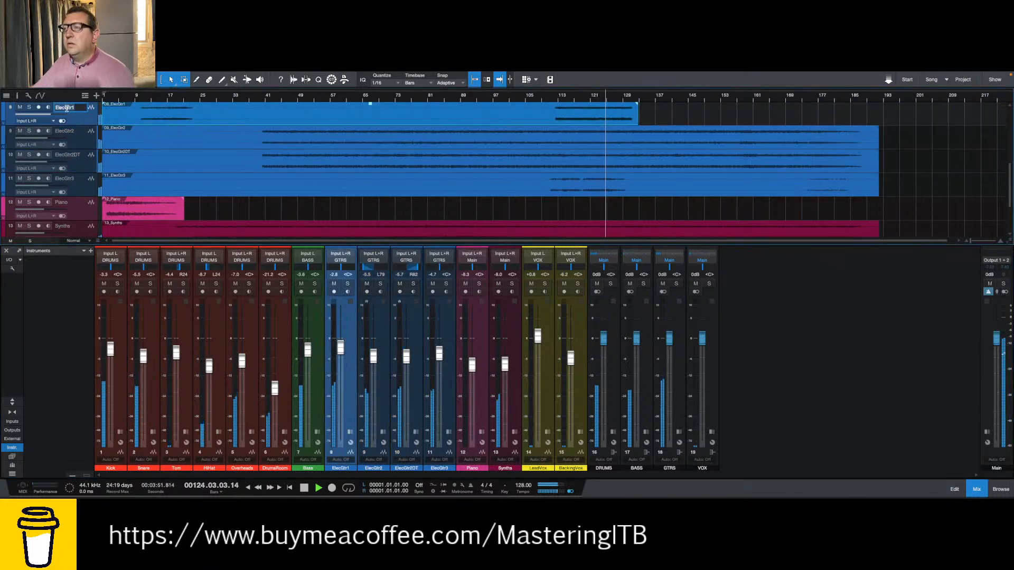
text(Leag)
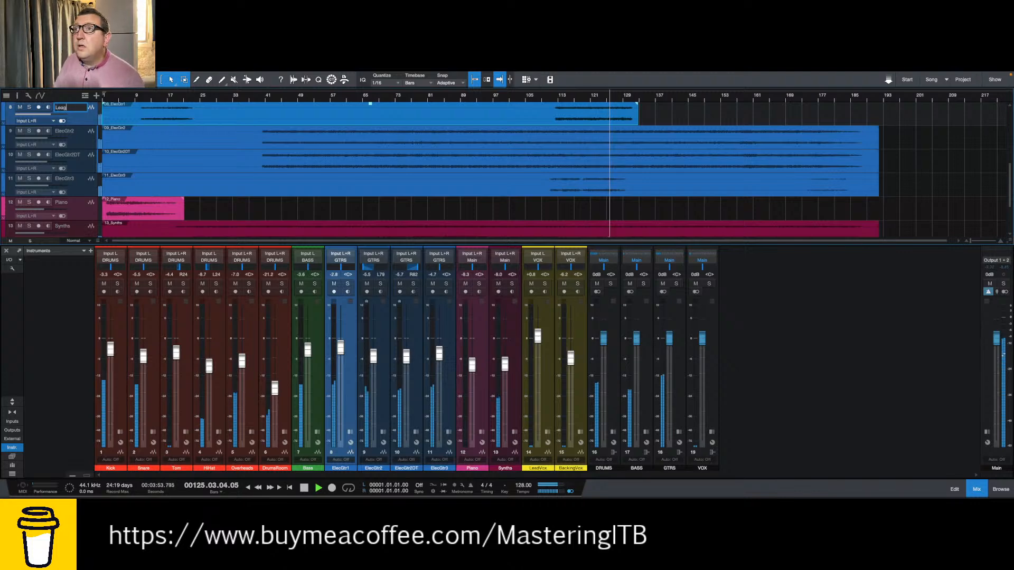
key(BackSpace)
text(d Gtr)
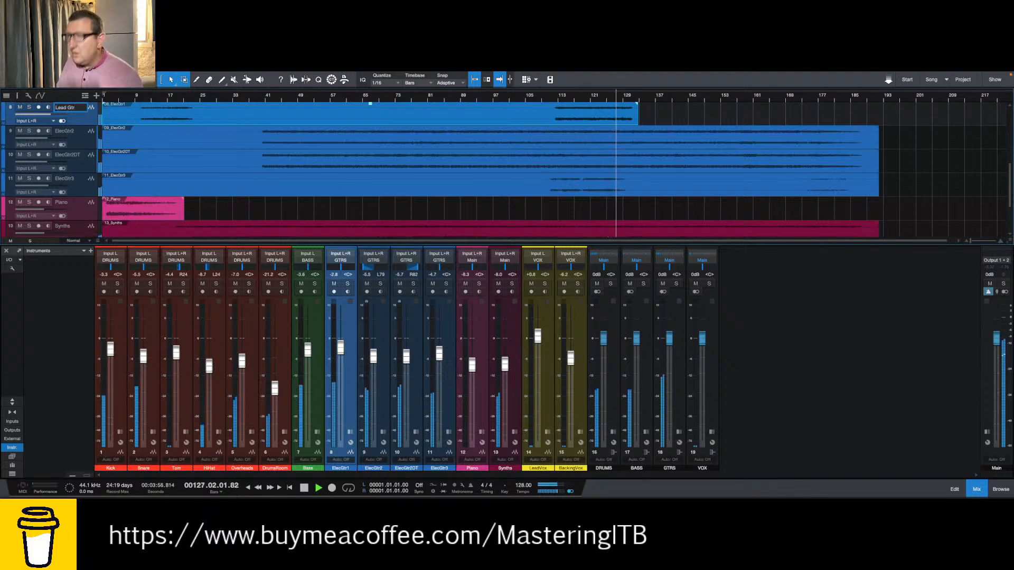
key(Return)
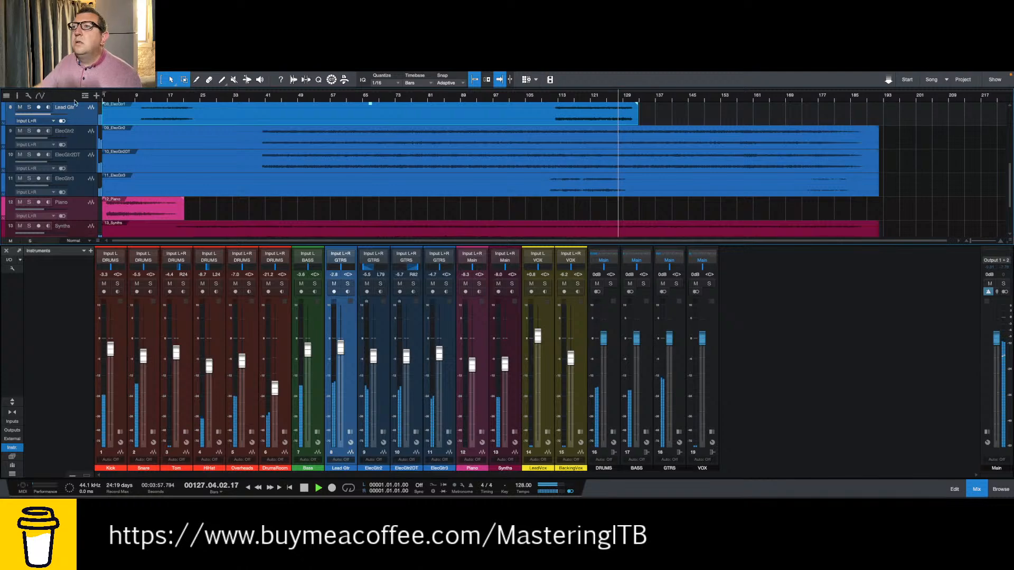
- Rename the ElecGtr3 track as "Lead Harmony"
double_click(71, 180)
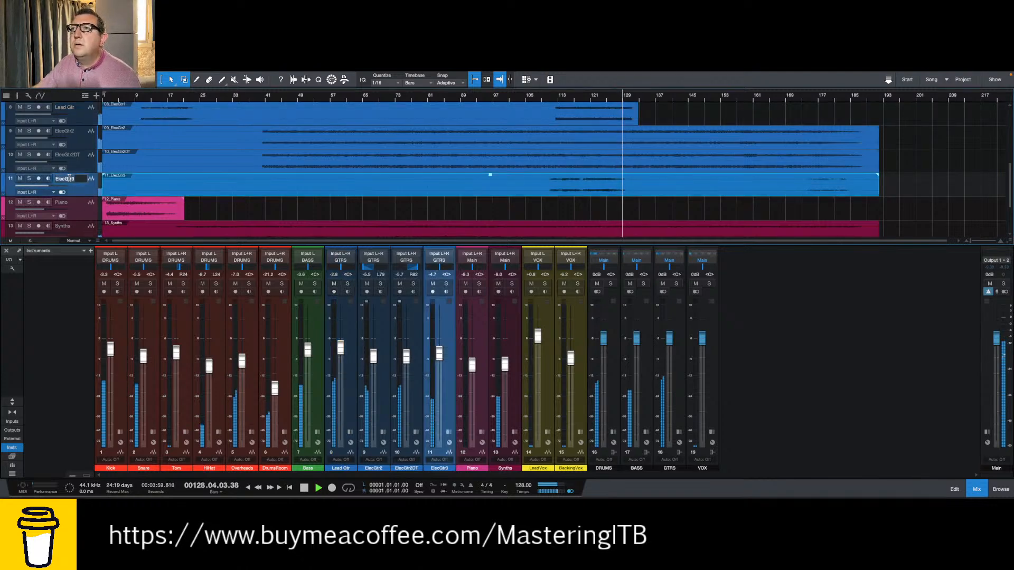
text(Lead)
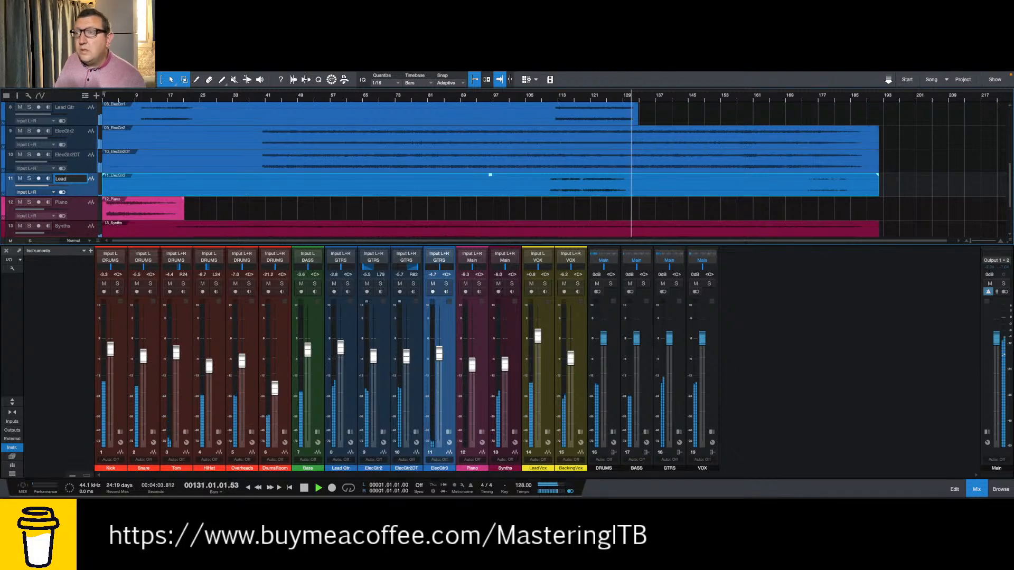
text( Harmon)
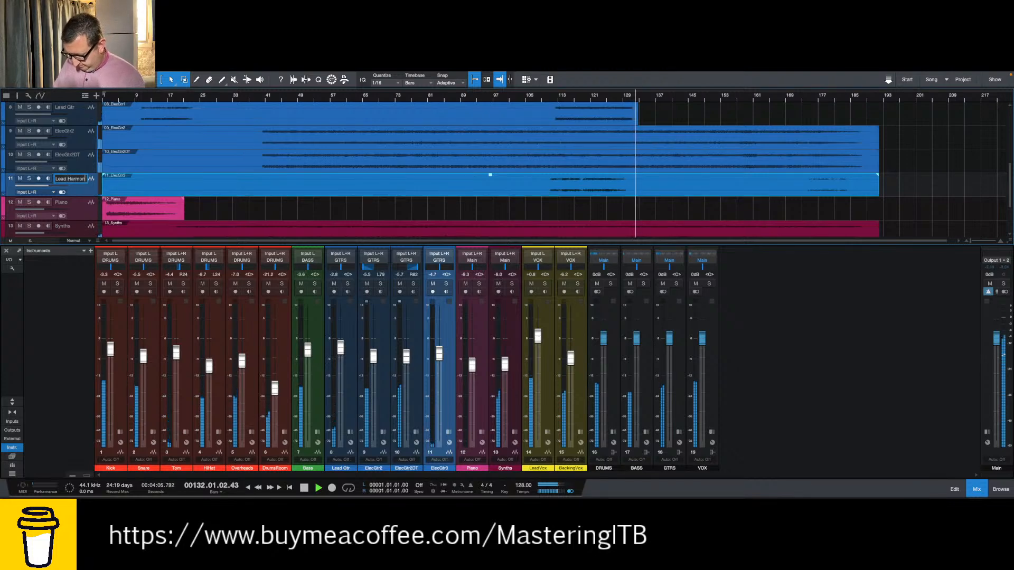
text(y)
key(Return)
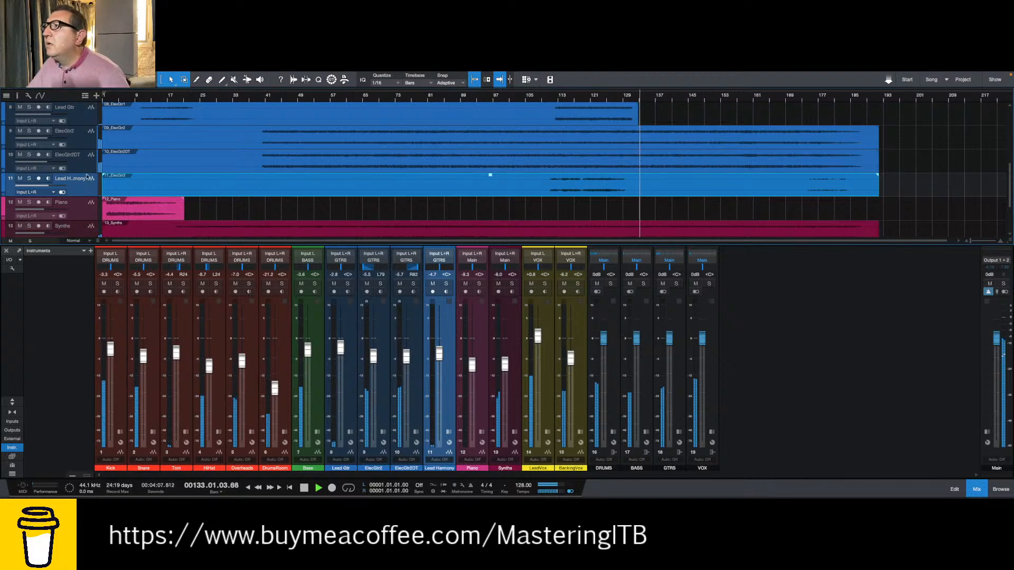
- Replay the section from around bar 108, lower the Lead Harmony fader to about -12.0 dB, listen on through the vocals, and stop playback
click(541, 99)
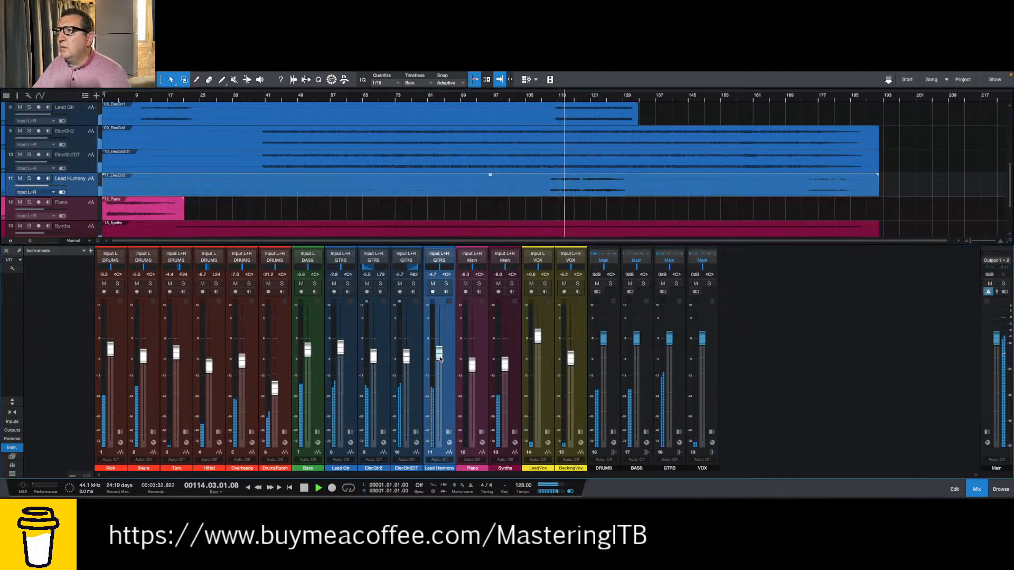
drag(440, 359, 440, 370)
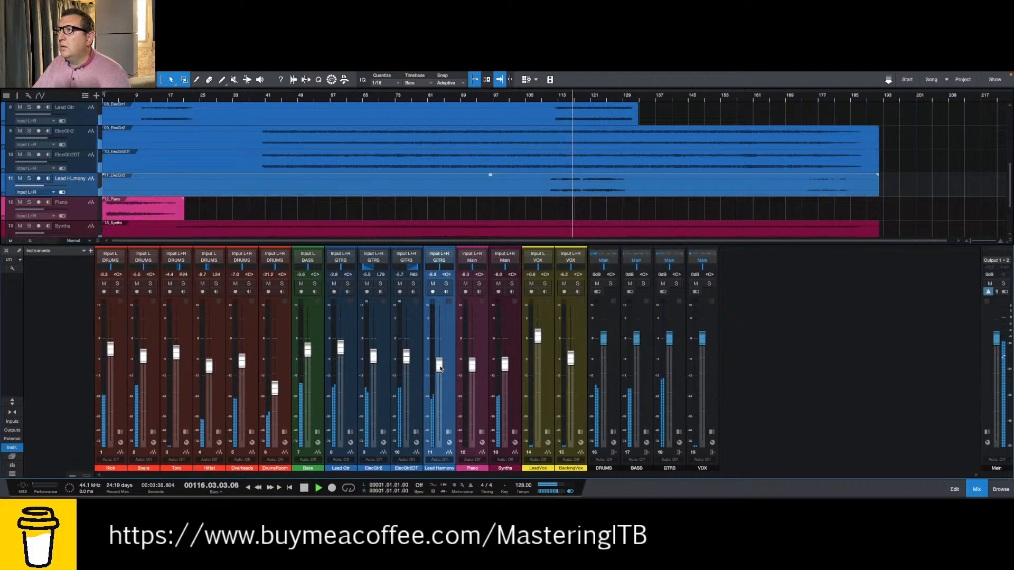
drag(440, 368, 441, 370)
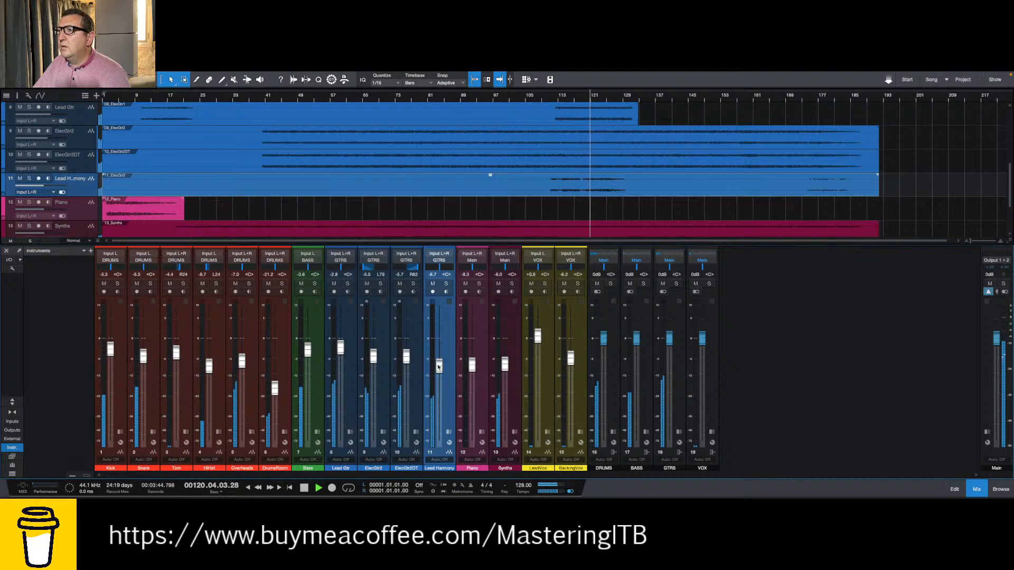
drag(439, 366, 438, 419)
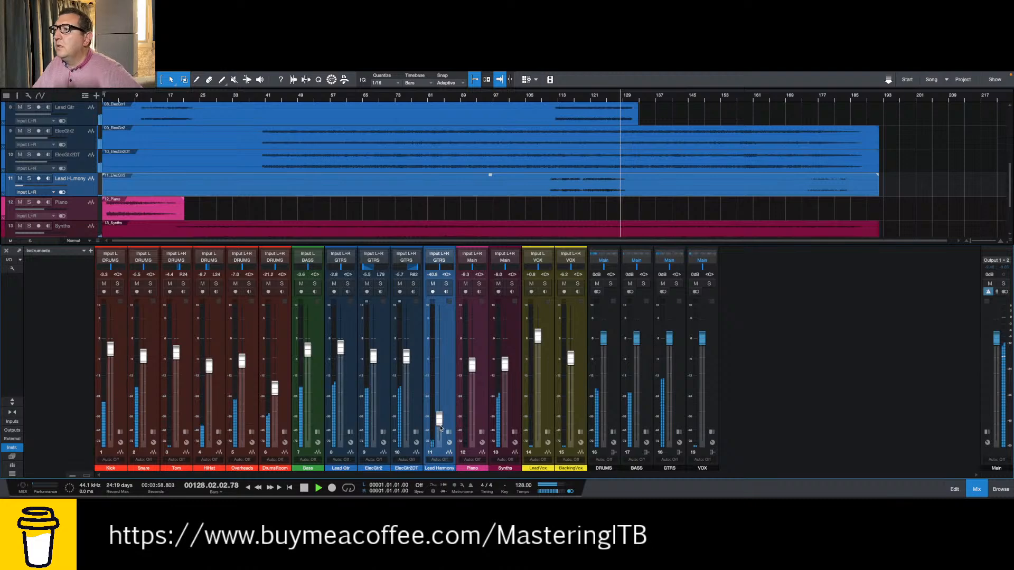
drag(439, 424, 439, 397)
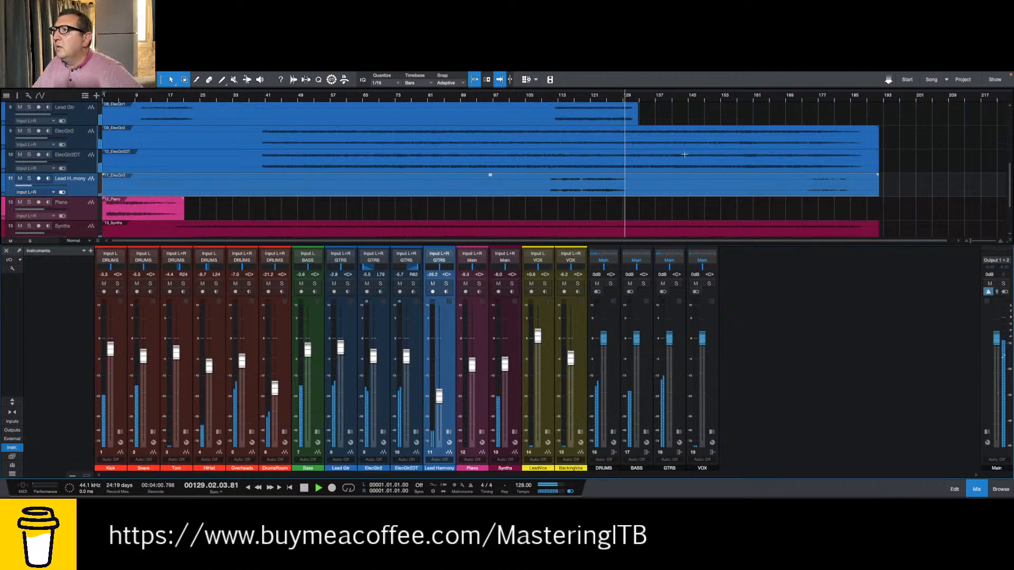
click(552, 99)
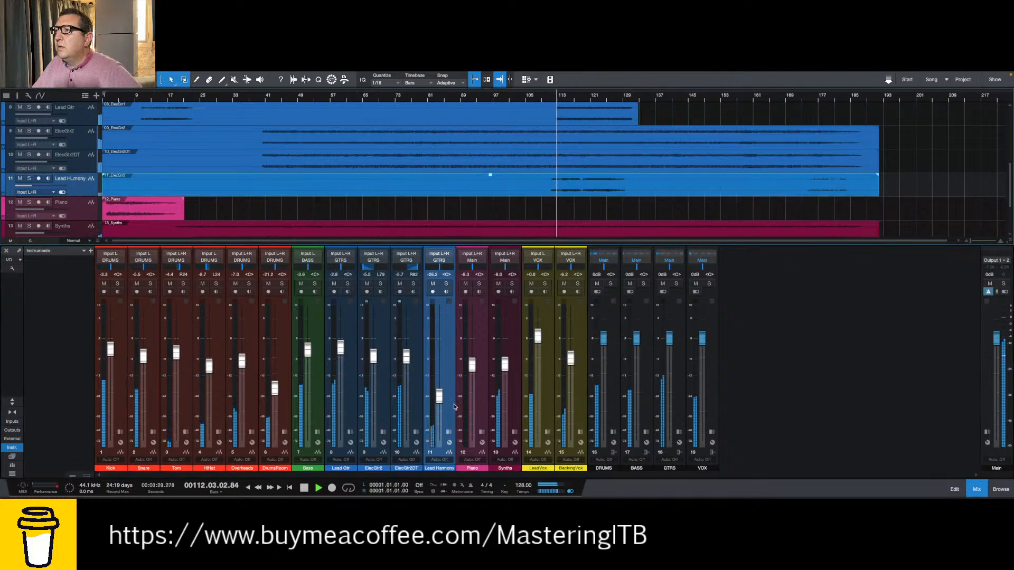
drag(439, 399, 443, 379)
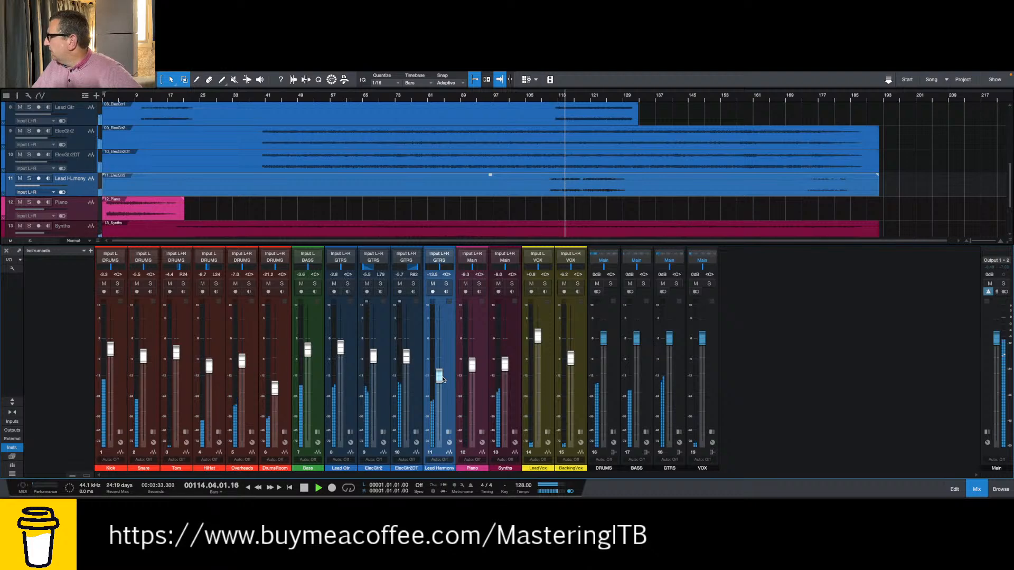
drag(443, 379, 444, 376)
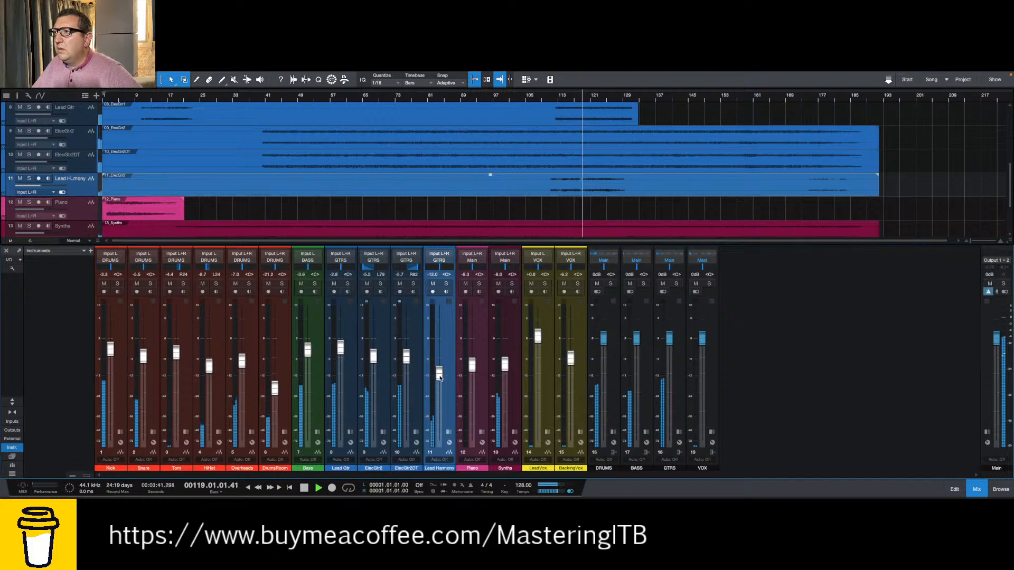
mouse_move(439, 377)
mouse_down()
mouse_move(439, 364)
mouse_move(438, 374)
mouse_up()
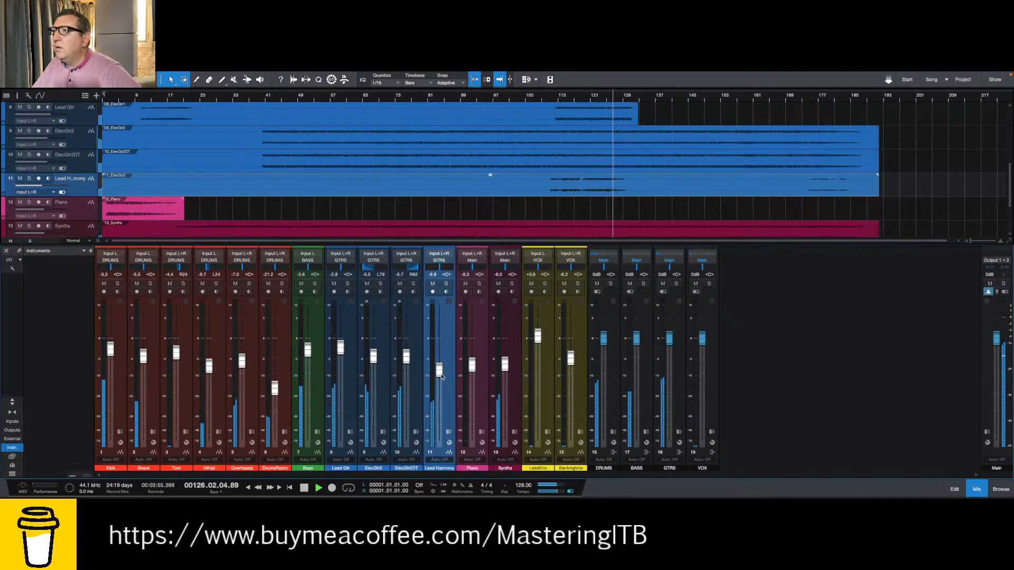
drag(441, 373, 442, 380)
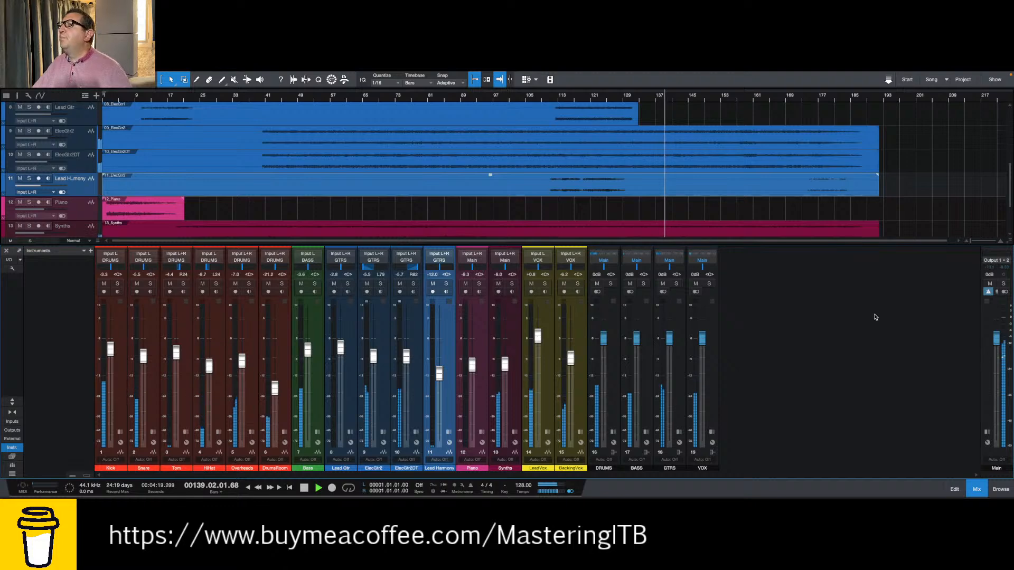
scroll(845, 216, down, 3)
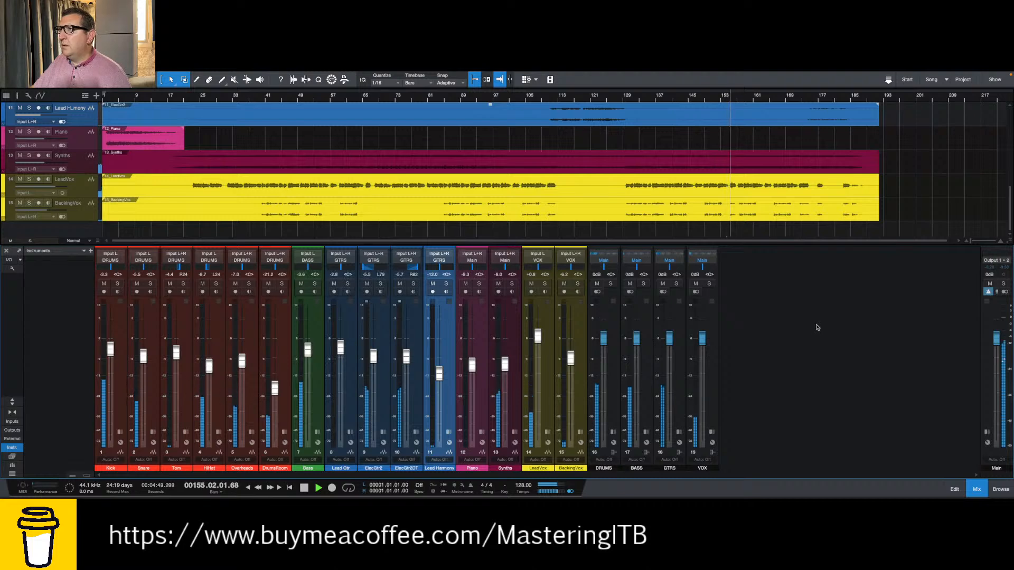
key(space)
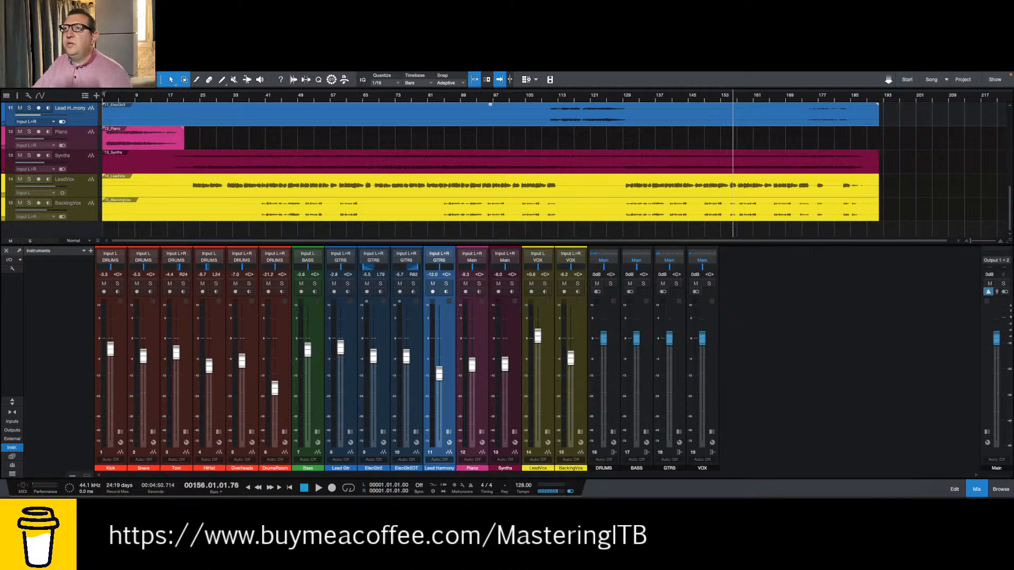
- Expand the mixer to show the inserts and sends, and enlarge those sections above the faders
click(13, 403)
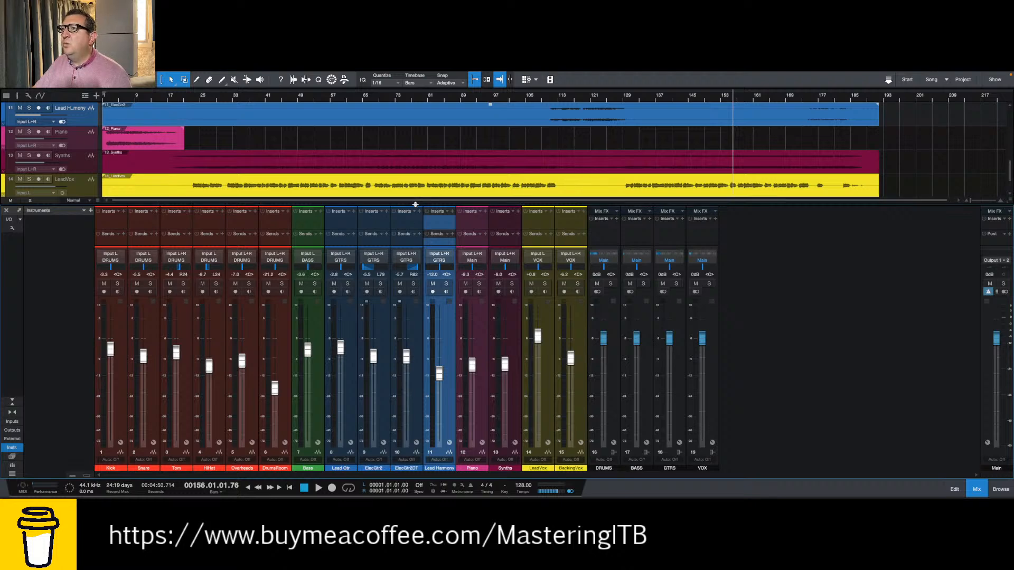
drag(415, 205, 418, 186)
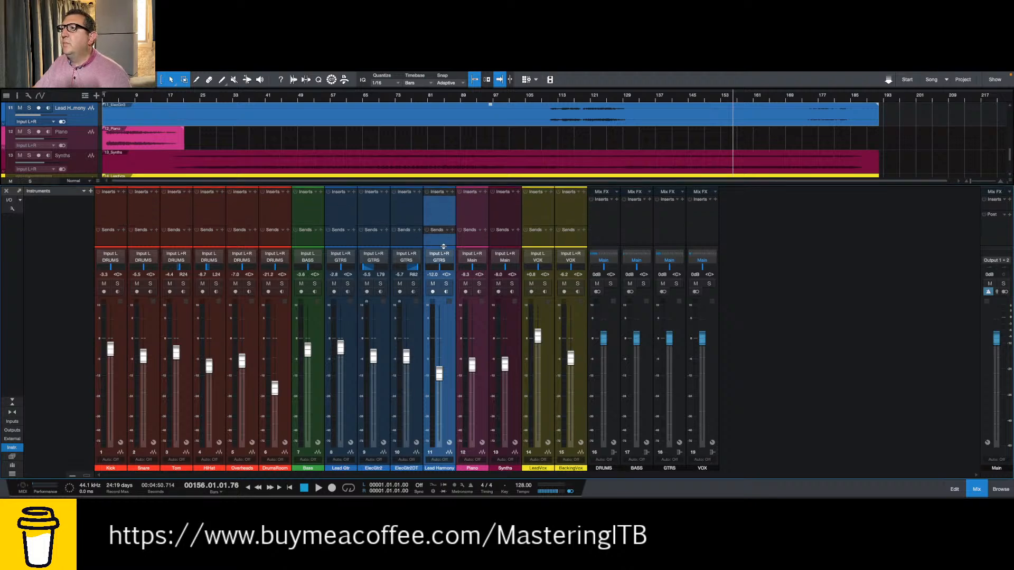
mouse_move(444, 247)
mouse_down()
mouse_move(446, 266)
mouse_move(449, 237)
mouse_up()
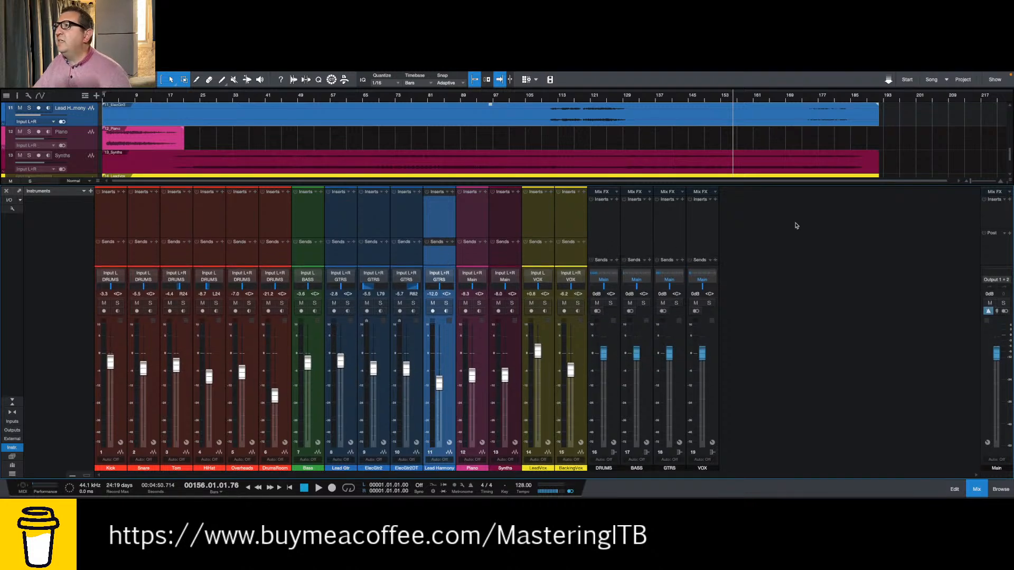
- Start playback from bar 23, just before the lead vocal enters
scroll(204, 132, down, 1)
click(191, 97)
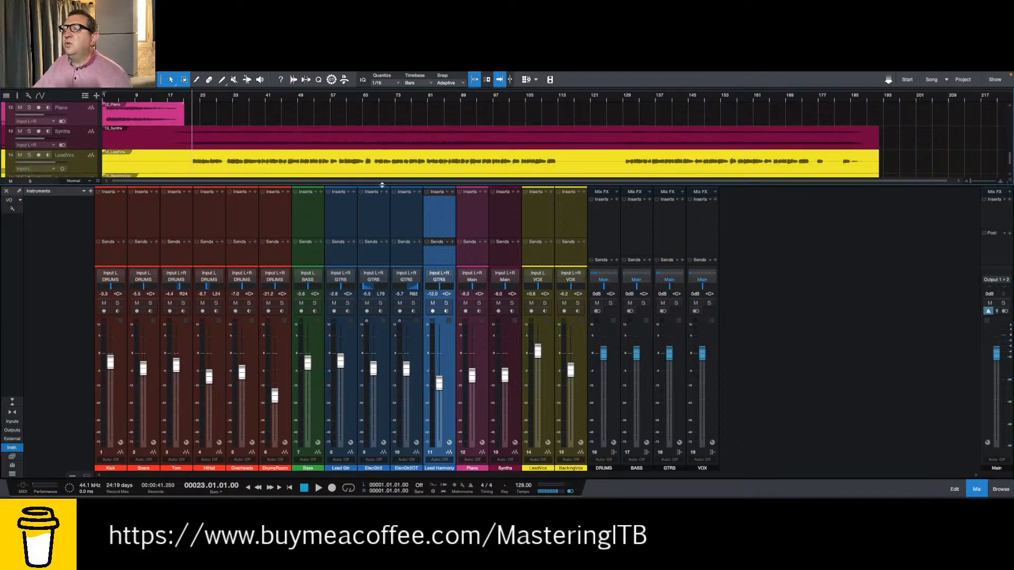
key(space)
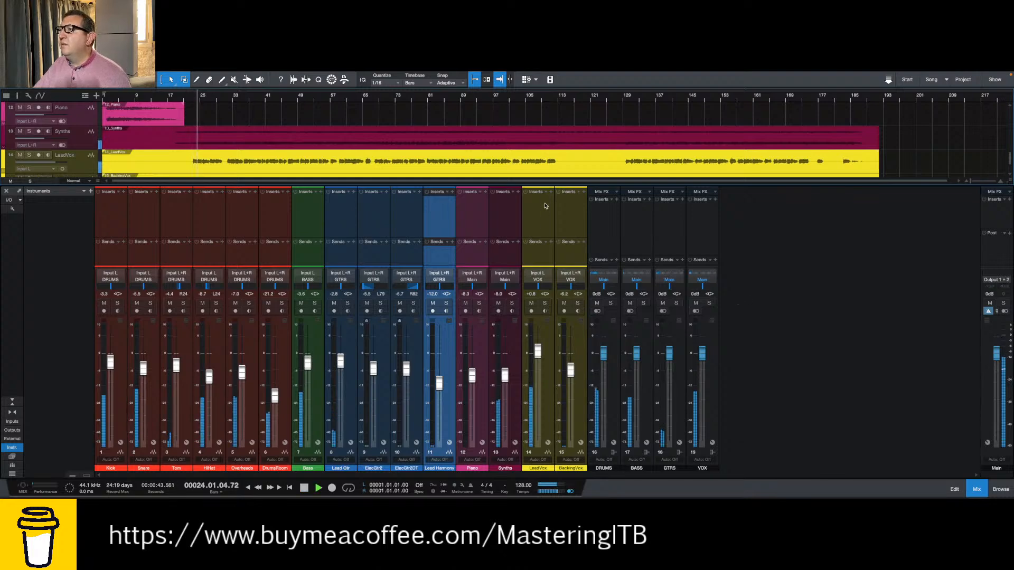
click(716, 199)
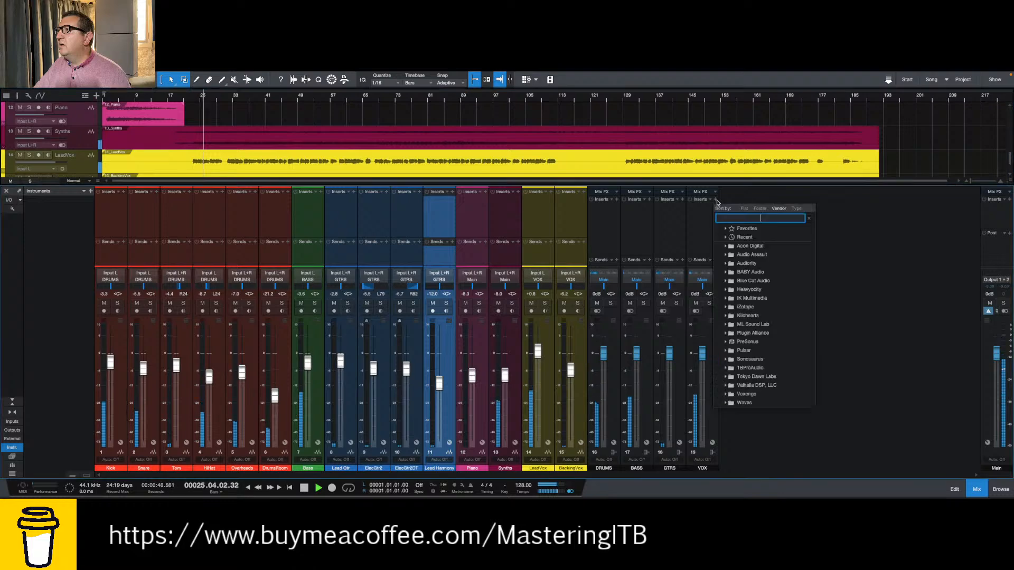
click(842, 264)
- Show the effects browser, look through its EQ folder, sort the effects by vendor, and expand the PreSonus folder
key(F5)
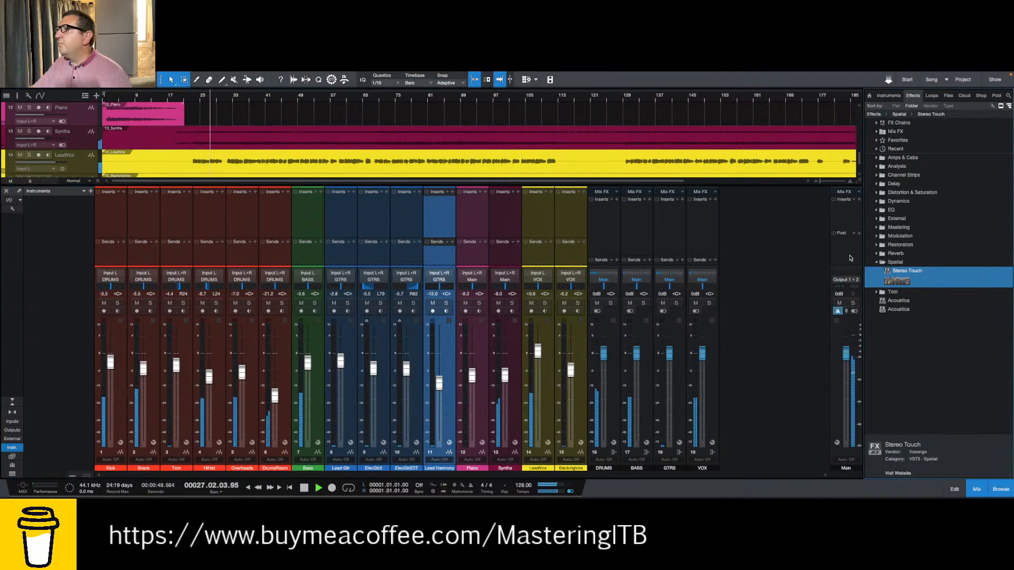
click(876, 264)
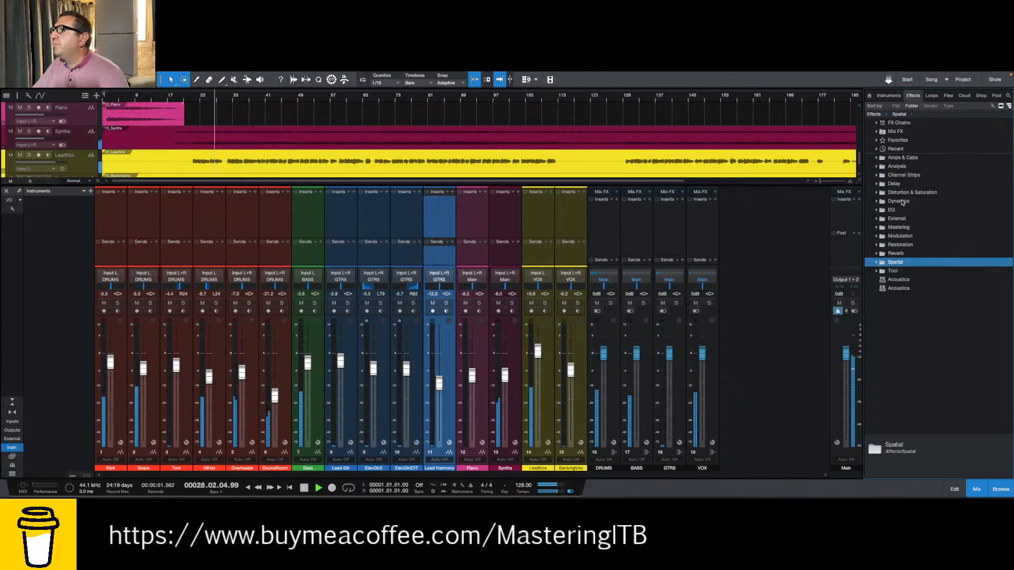
click(877, 209)
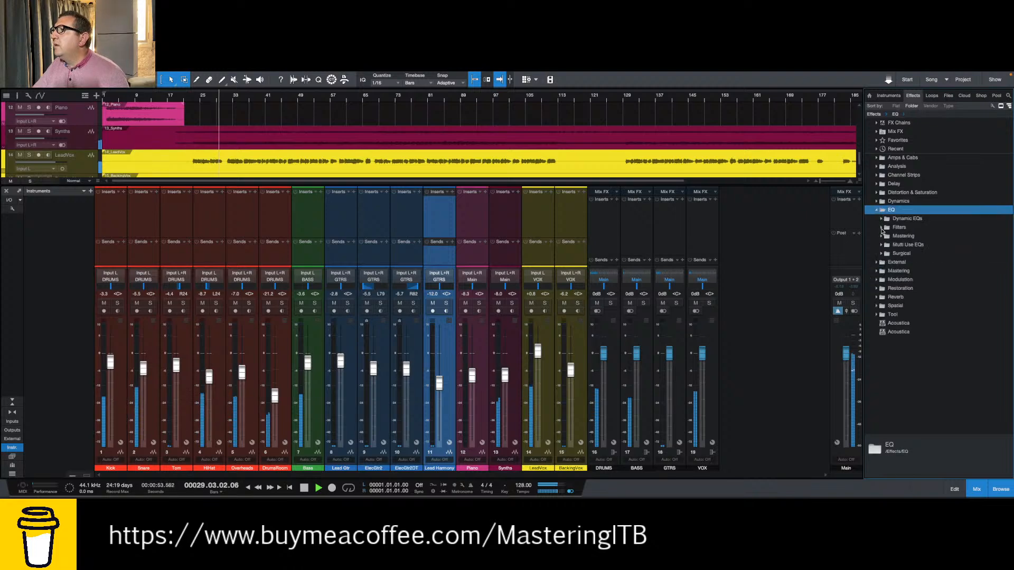
click(880, 228)
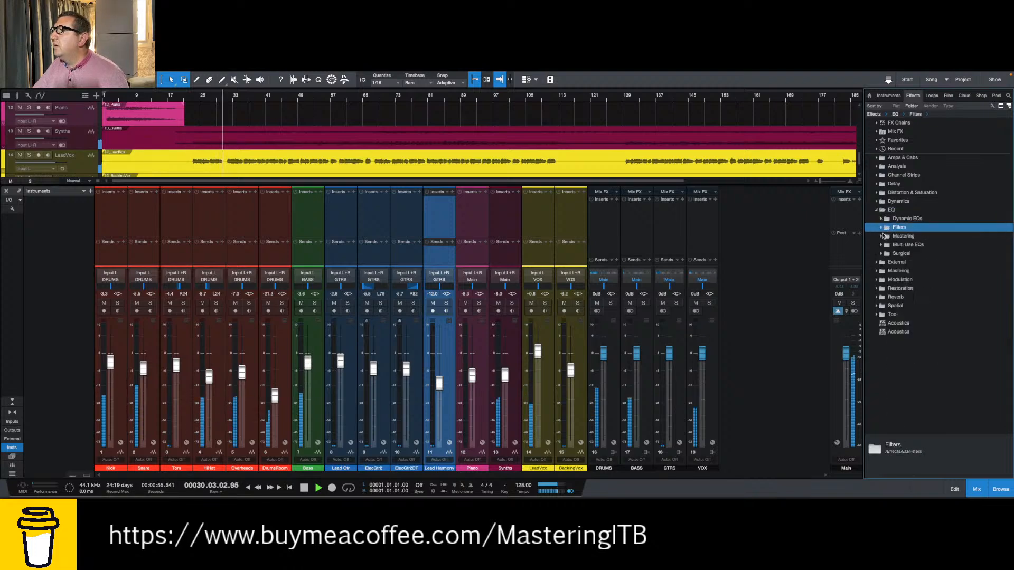
click(875, 210)
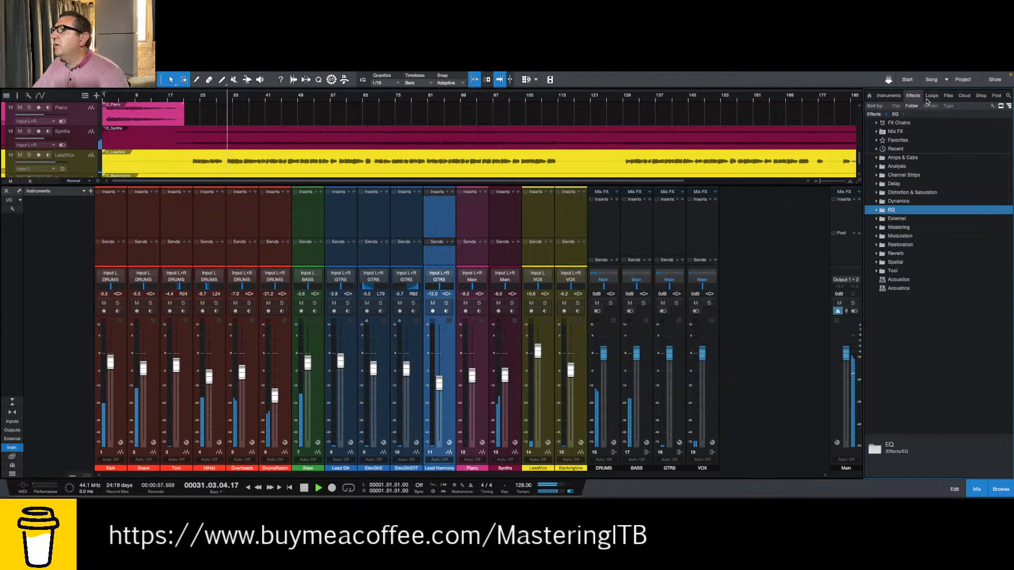
click(930, 105)
click(881, 256)
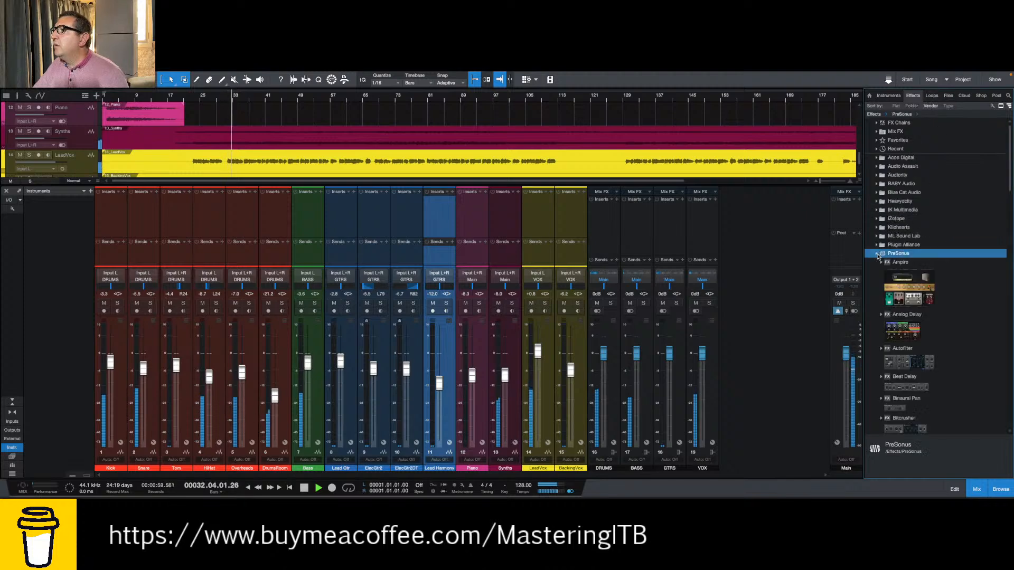
- Insert the PreSonus Pro EQ on the VOX bus
scroll(933, 248, down, 5)
scroll(932, 249, down, 10)
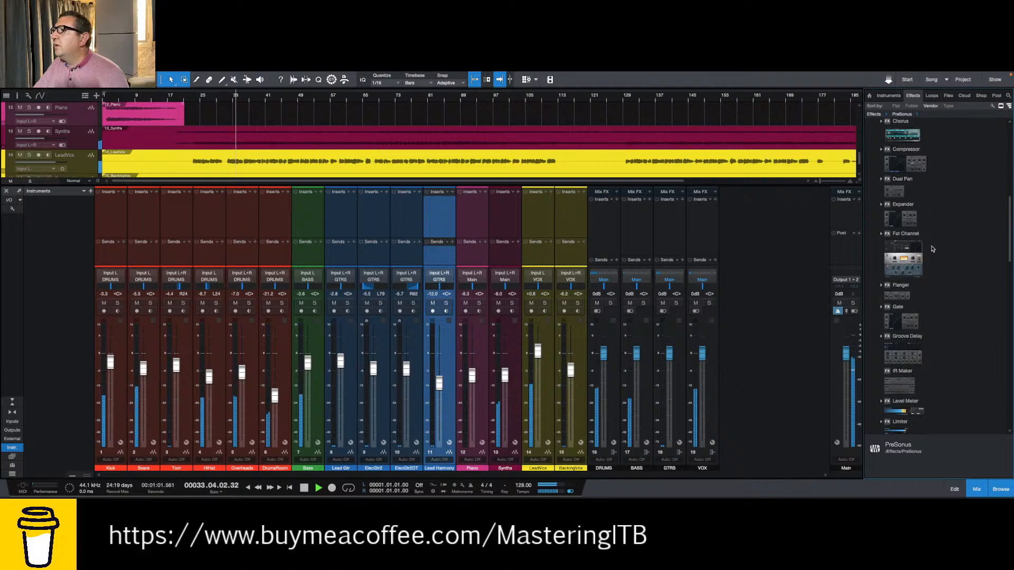
scroll(930, 254, down, 8)
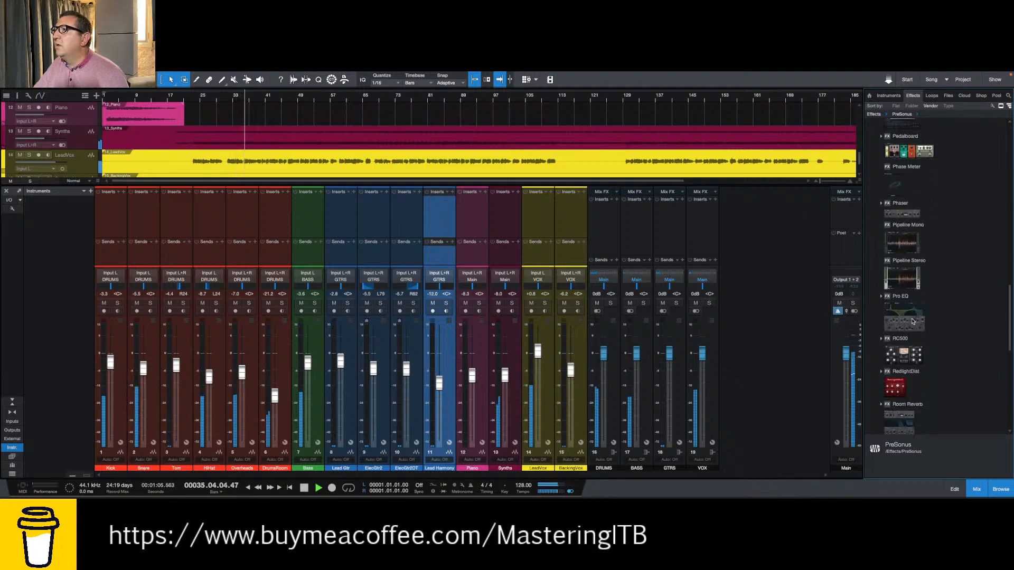
click(906, 317)
drag(906, 318, 702, 212)
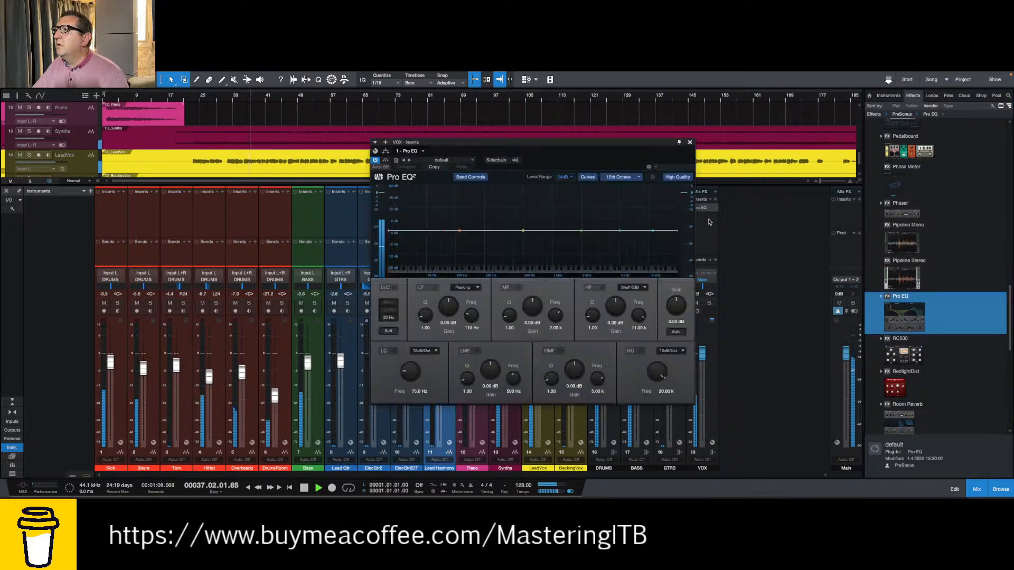
- Enable the VOX bus EQ's low cut at 24 dB/Oct, raise its frequency to 184 Hz, and close the EQ
click(393, 351)
click(425, 350)
click(433, 378)
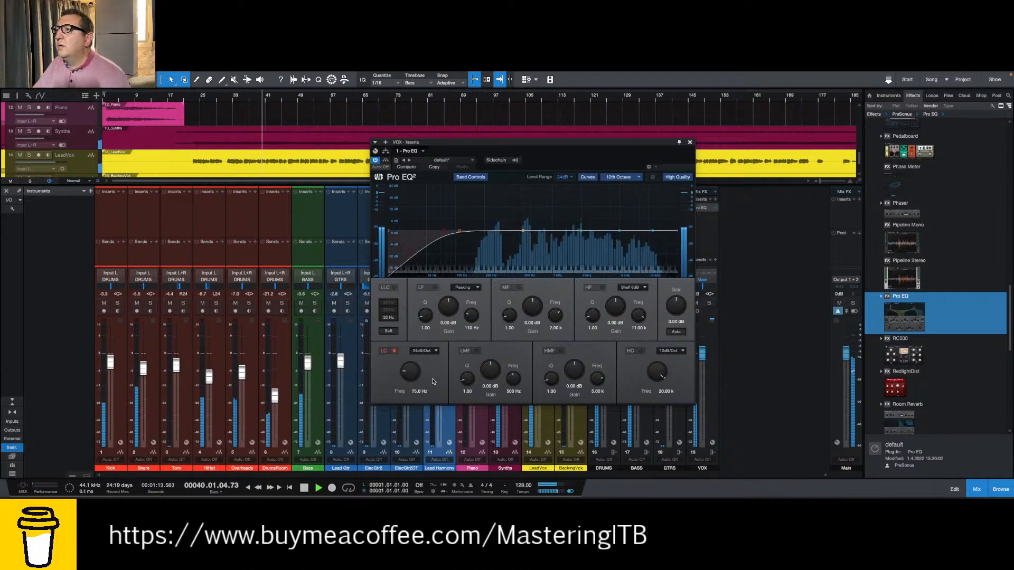
drag(404, 372, 410, 366)
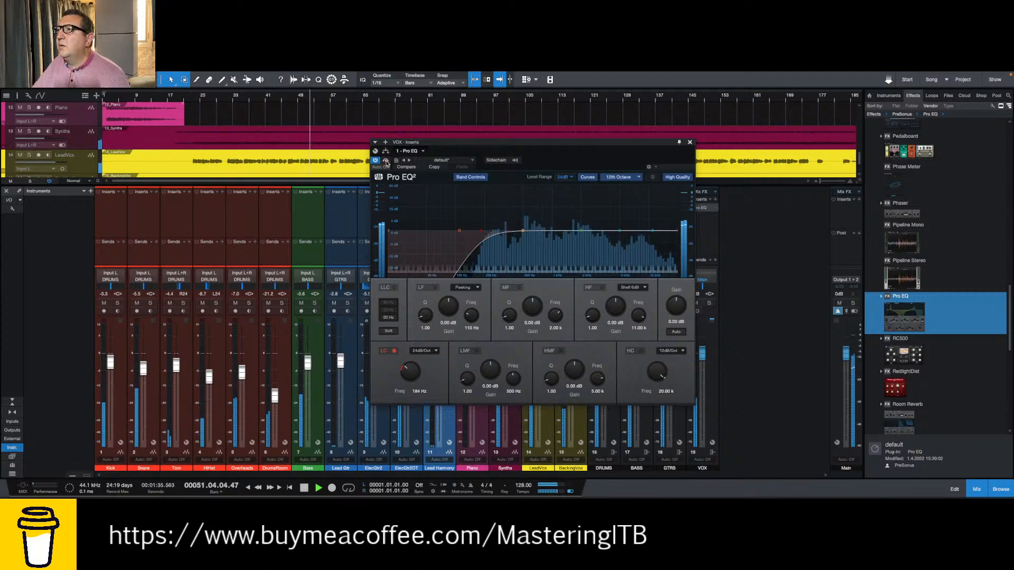
click(689, 143)
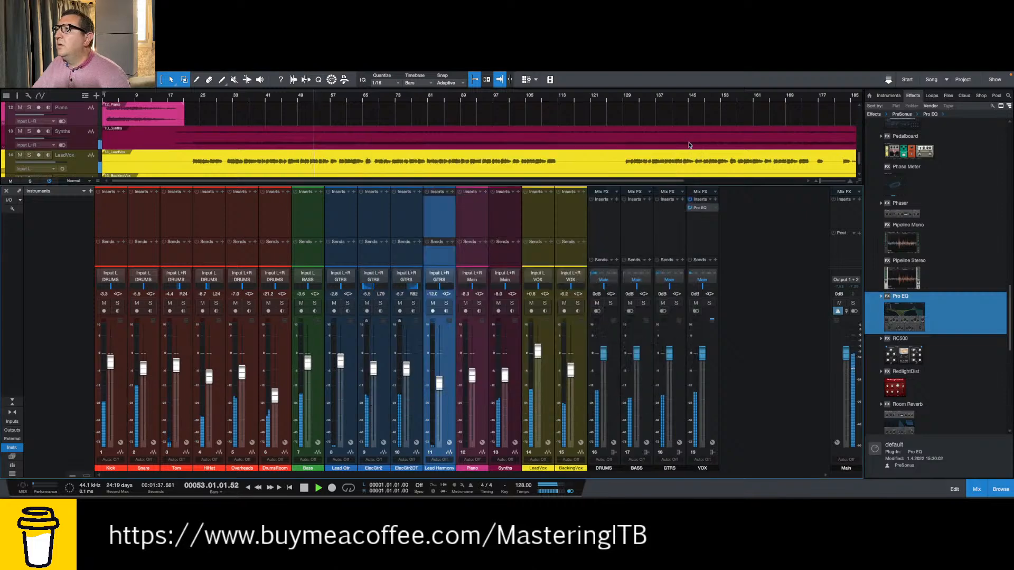
- Insert Pro EQ on the GTRS bus and enable its low cut with the frequency at about 114 Hz
drag(898, 314, 675, 231)
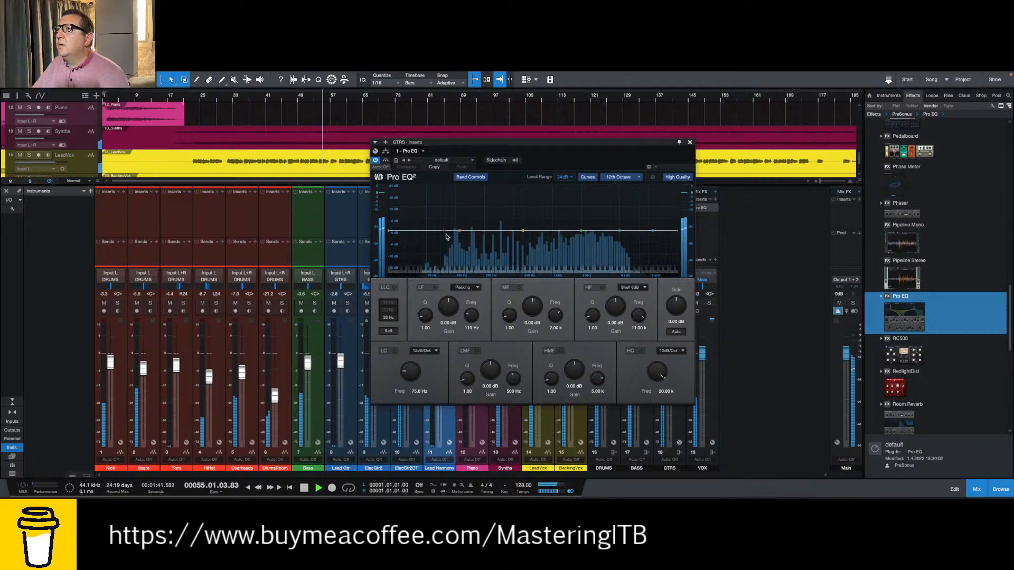
click(394, 350)
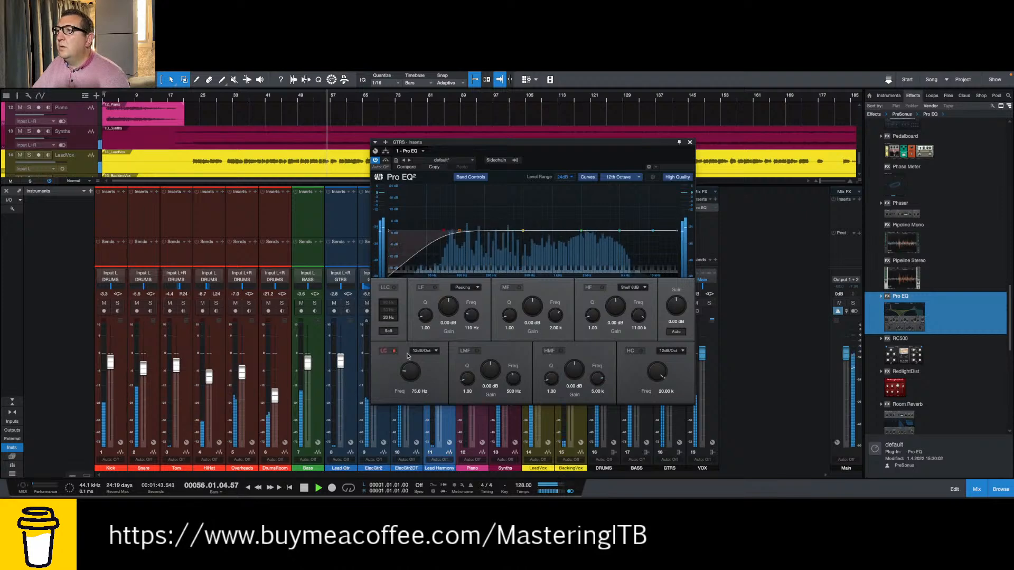
click(435, 350)
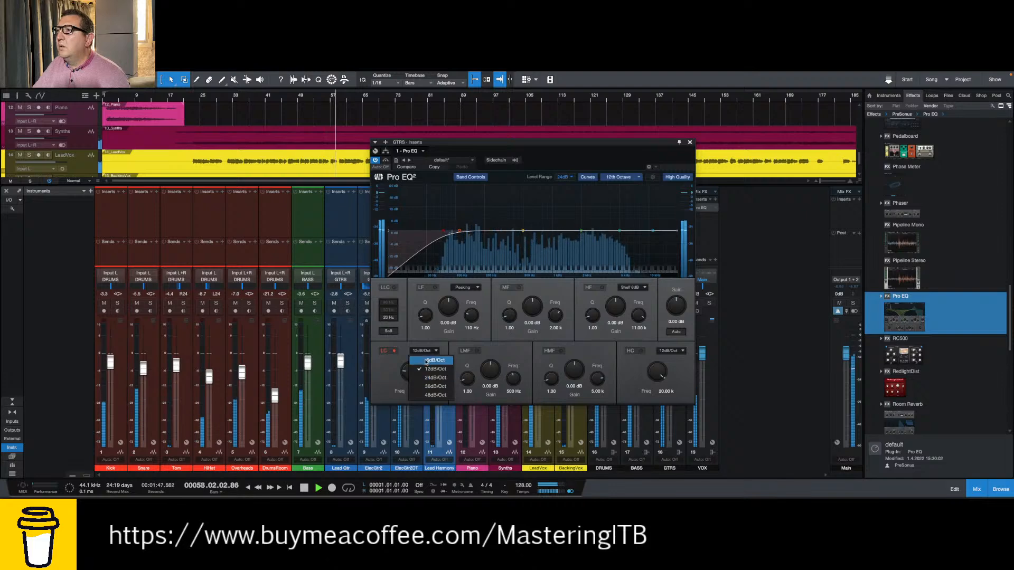
click(383, 369)
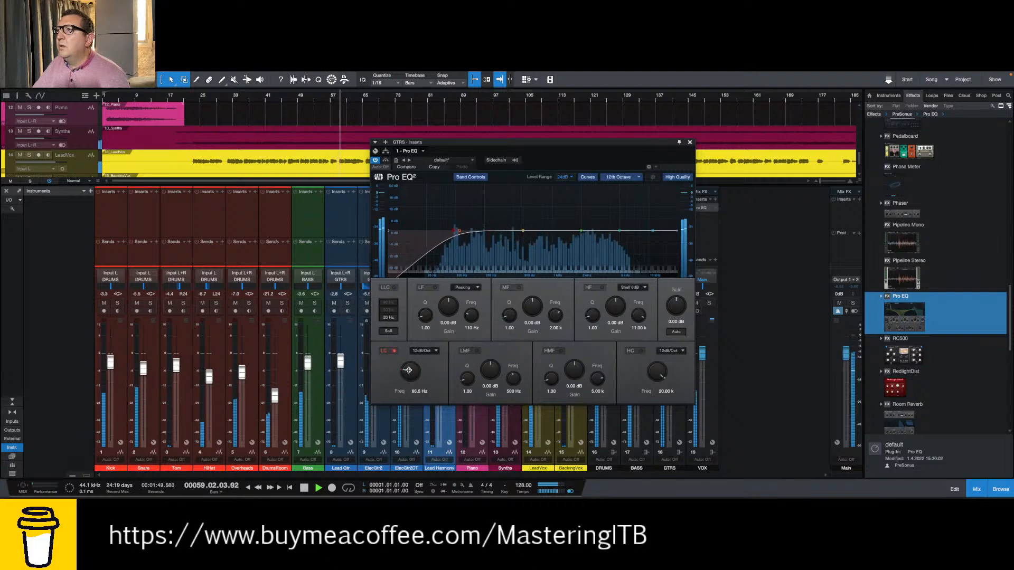
drag(409, 369, 408, 367)
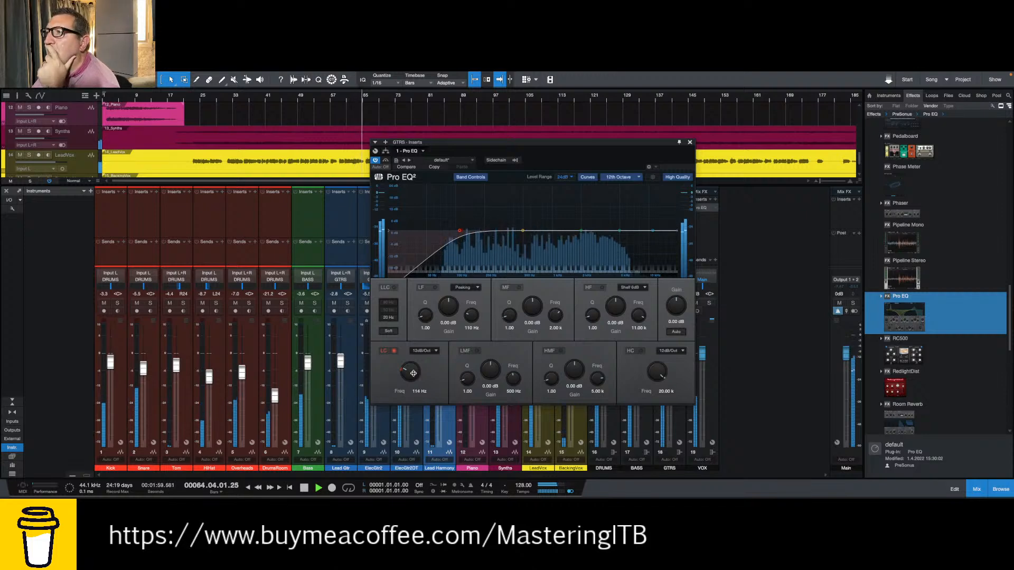
drag(413, 372, 413, 374)
- Try a 36 dB/Oct slope for the GTRS low cut, settle on 24 dB/Oct, and set its frequency to 106 Hz
click(425, 350)
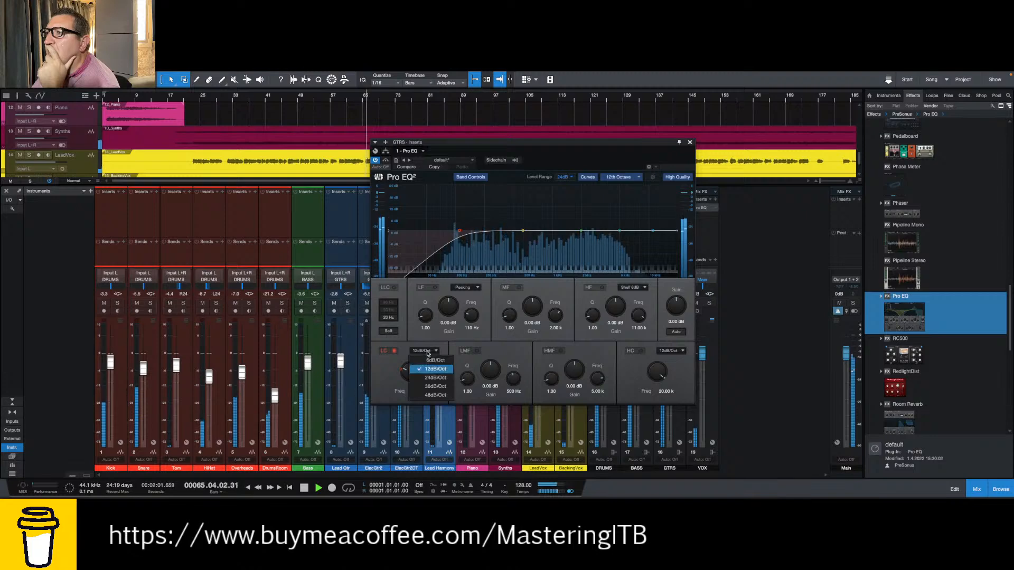
click(429, 373)
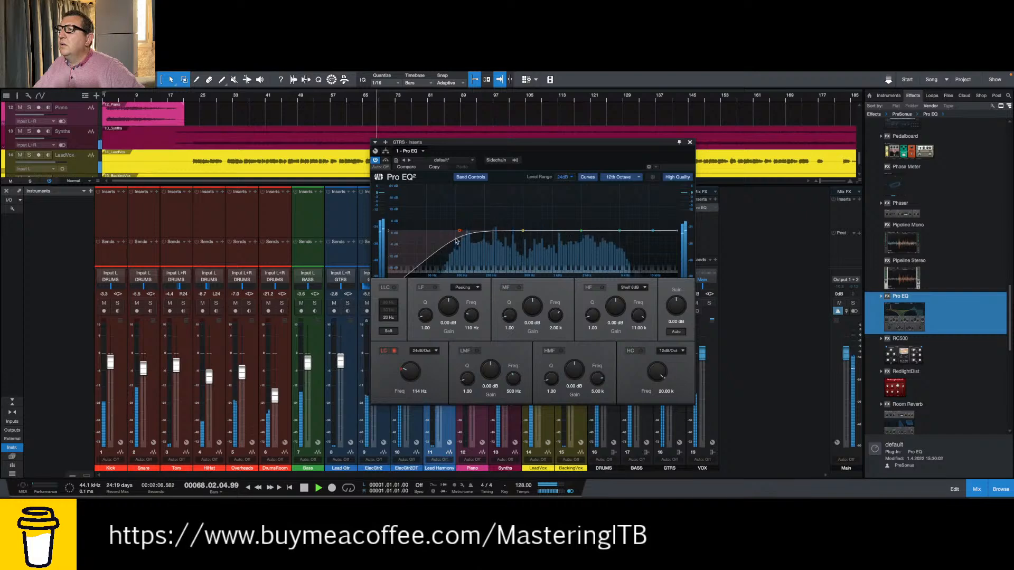
click(425, 350)
click(433, 387)
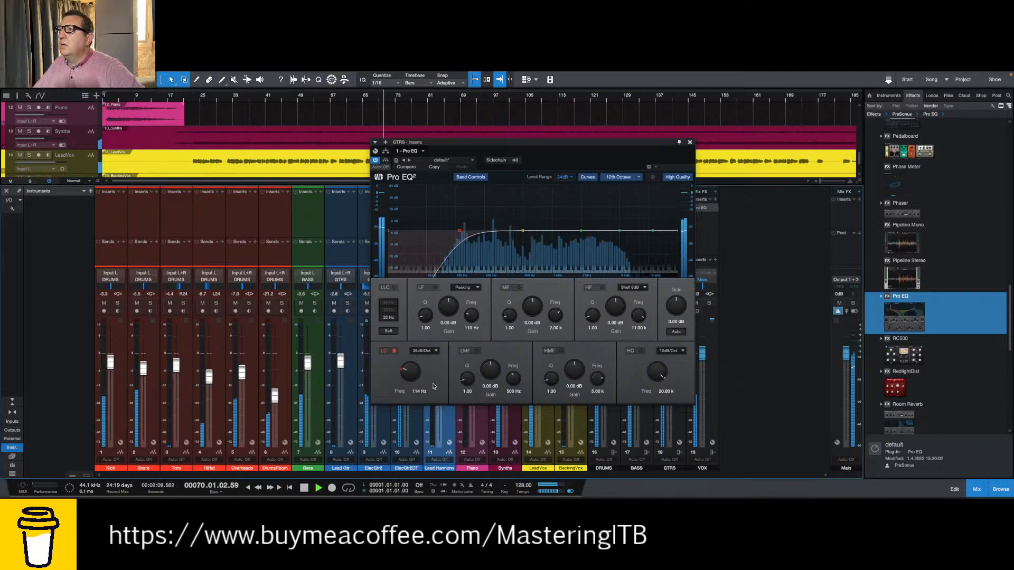
click(431, 351)
click(431, 377)
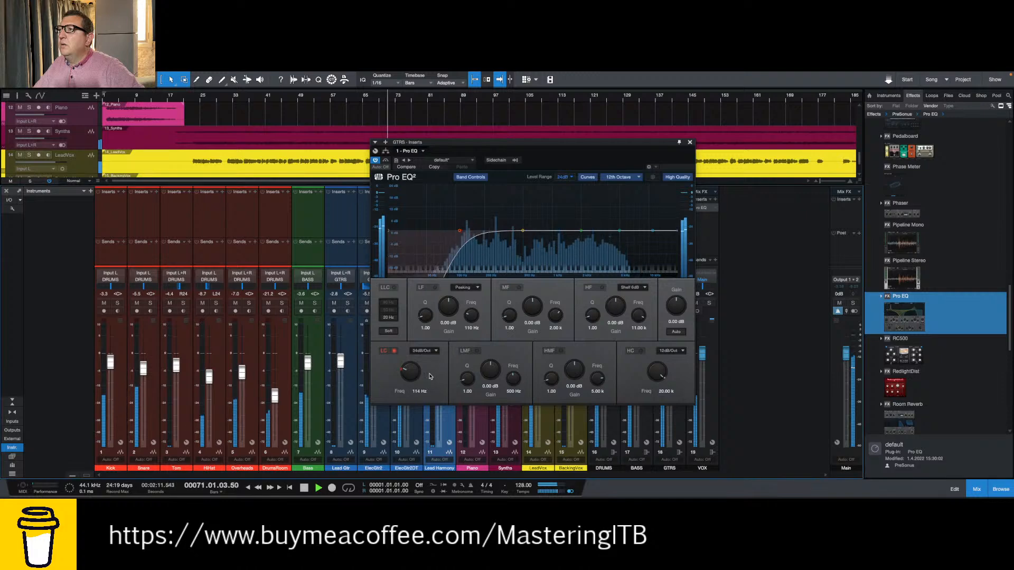
drag(413, 367, 413, 365)
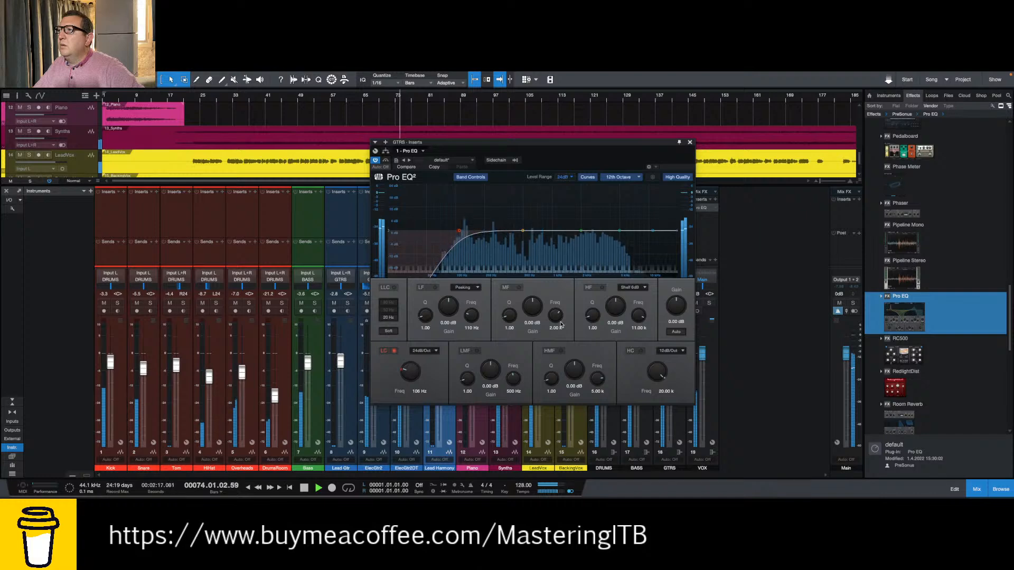
- Enable the GTRS EQ's high cut at 24 dB/Oct and about 7.3 kHz, close the EQ, and stop playback
click(641, 351)
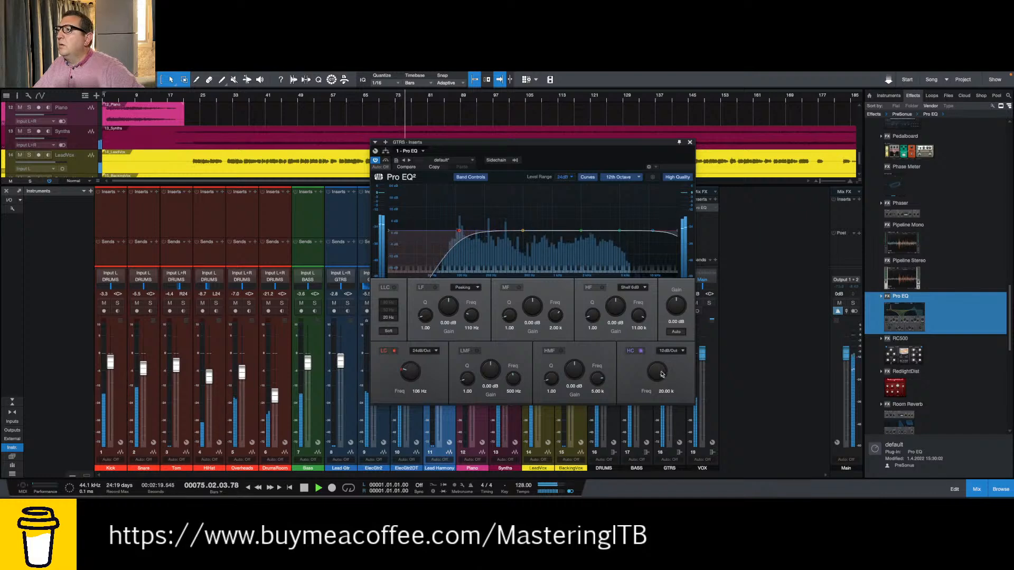
drag(660, 374, 658, 377)
click(670, 350)
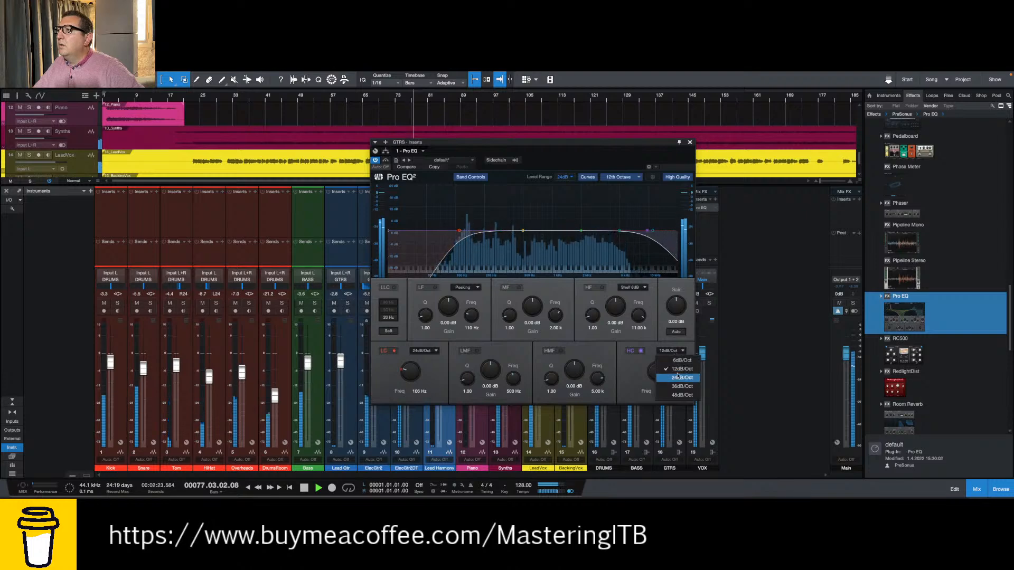
click(675, 369)
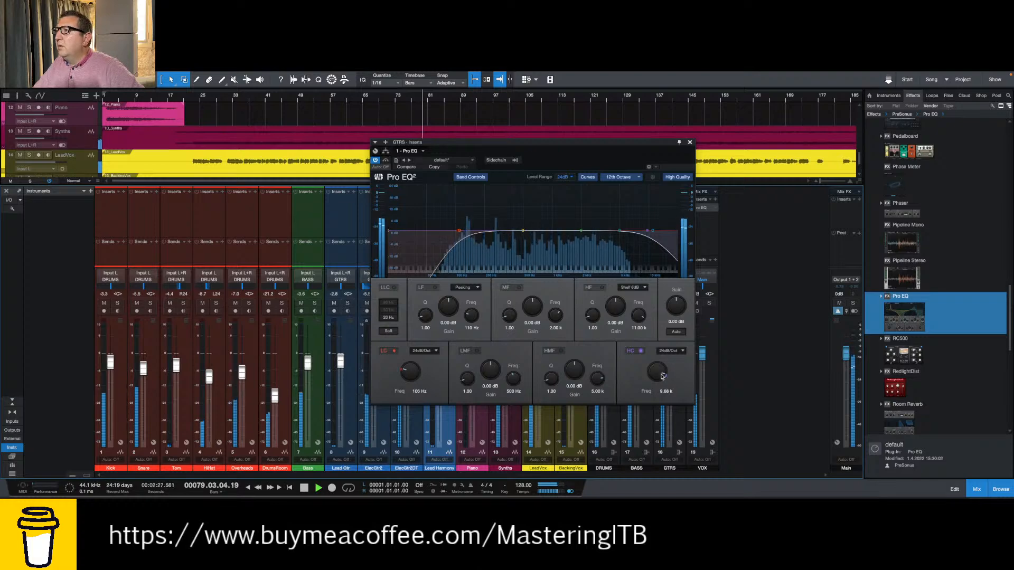
drag(662, 376, 657, 371)
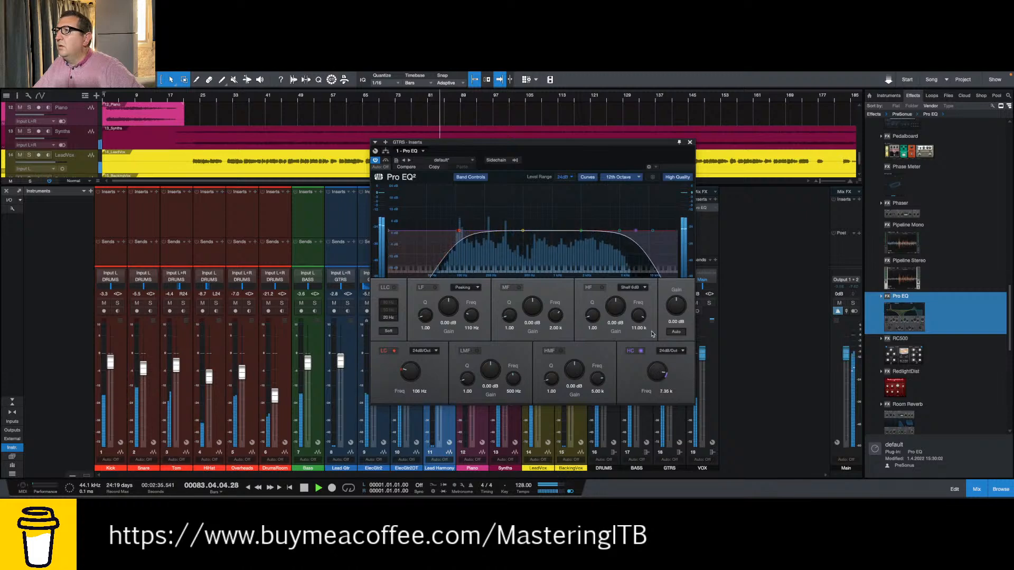
click(689, 142)
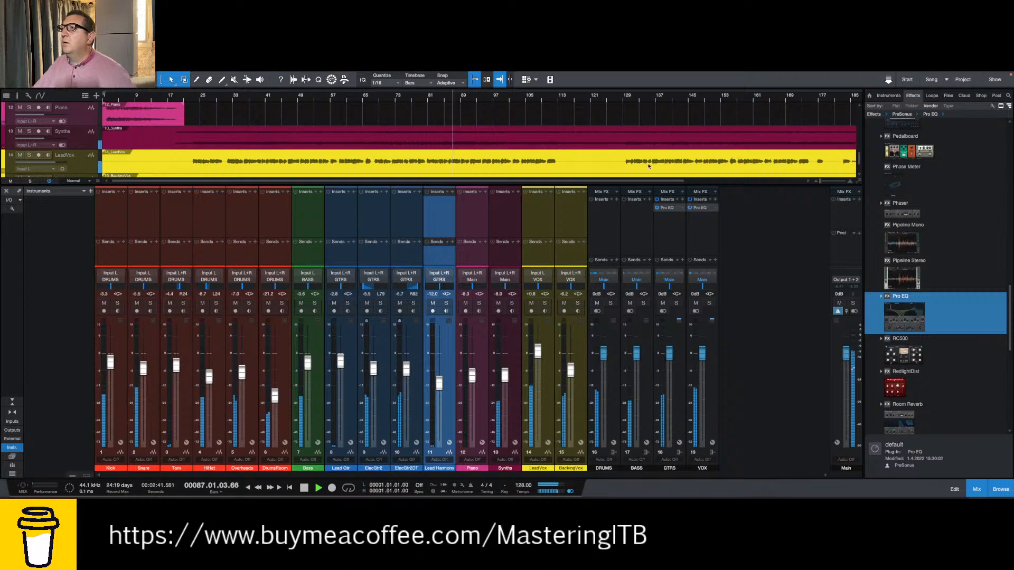
key(space)
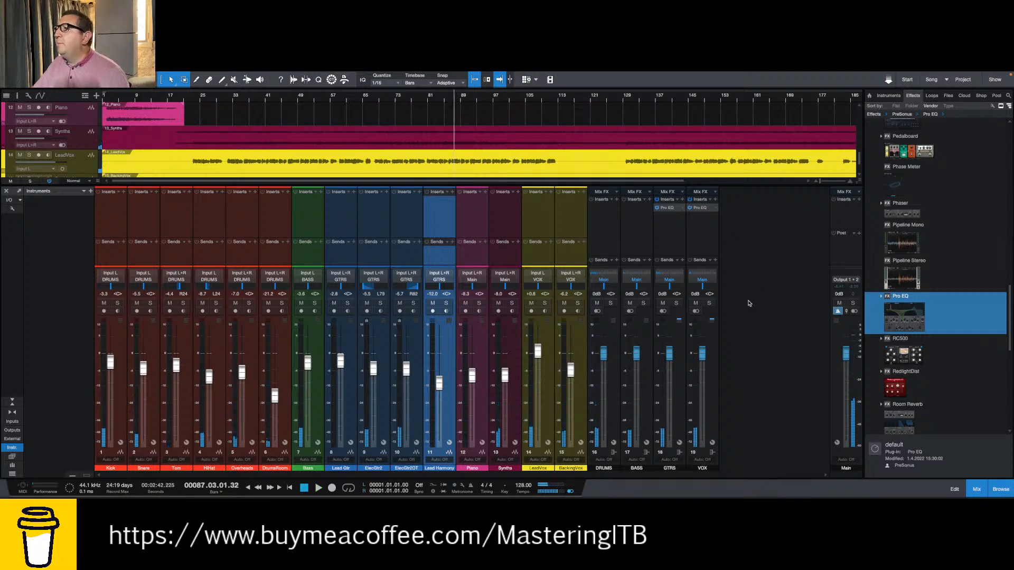
- Review the VOX bus EQ and the GTRS bus EQ, and play from bar 94 with the GTRS curve open
click(700, 208)
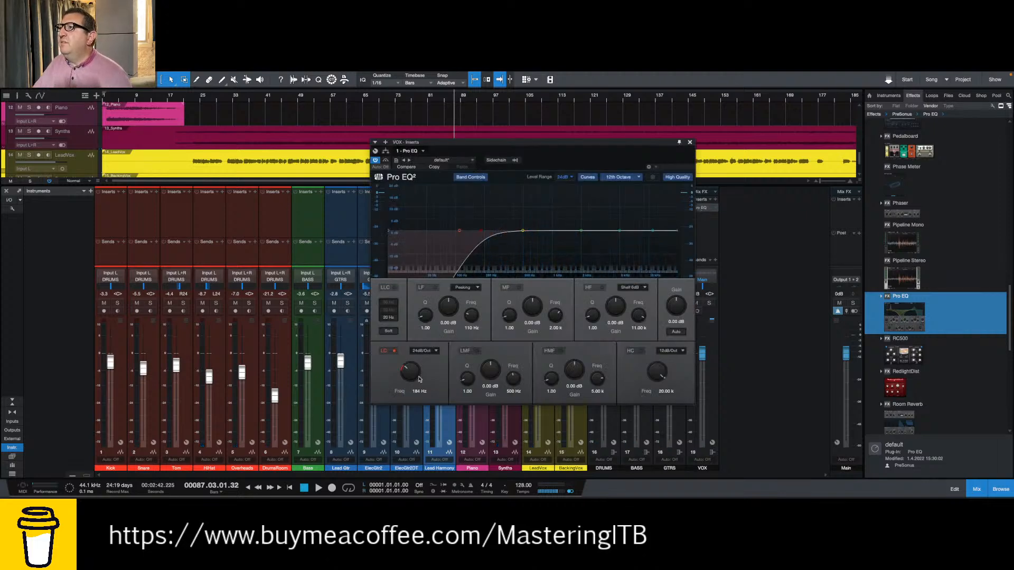
click(689, 143)
click(671, 209)
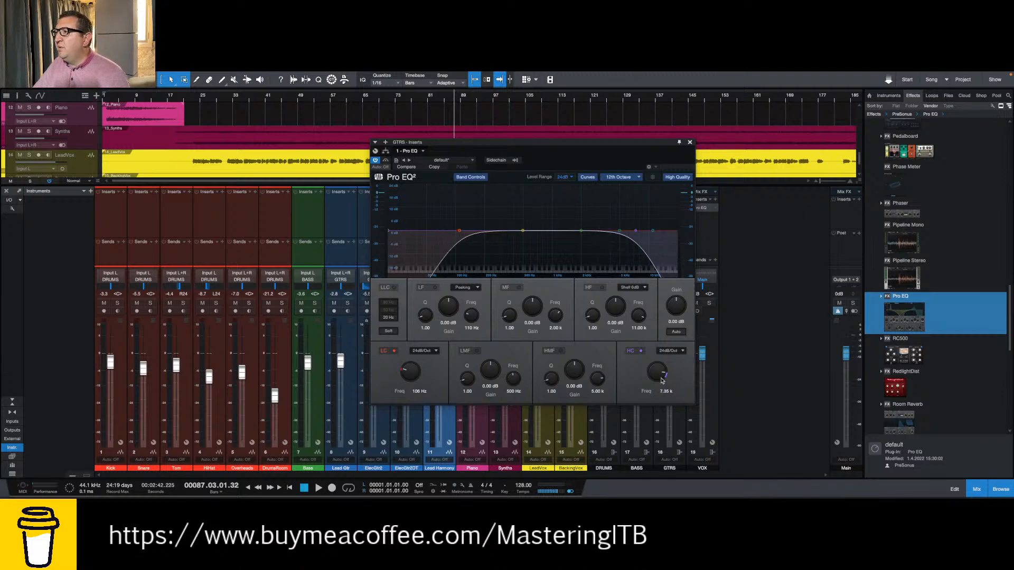
click(482, 99)
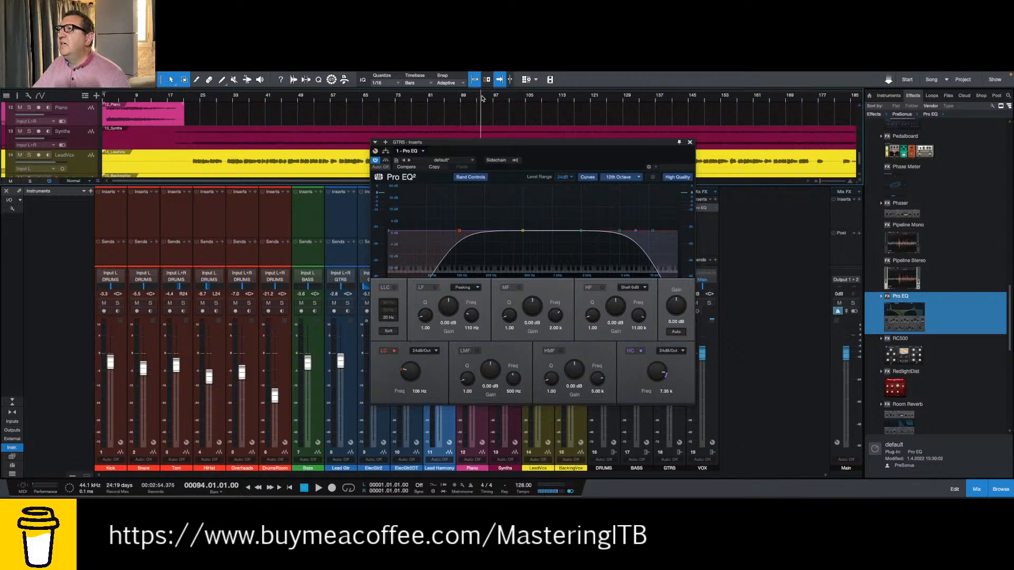
key(space)
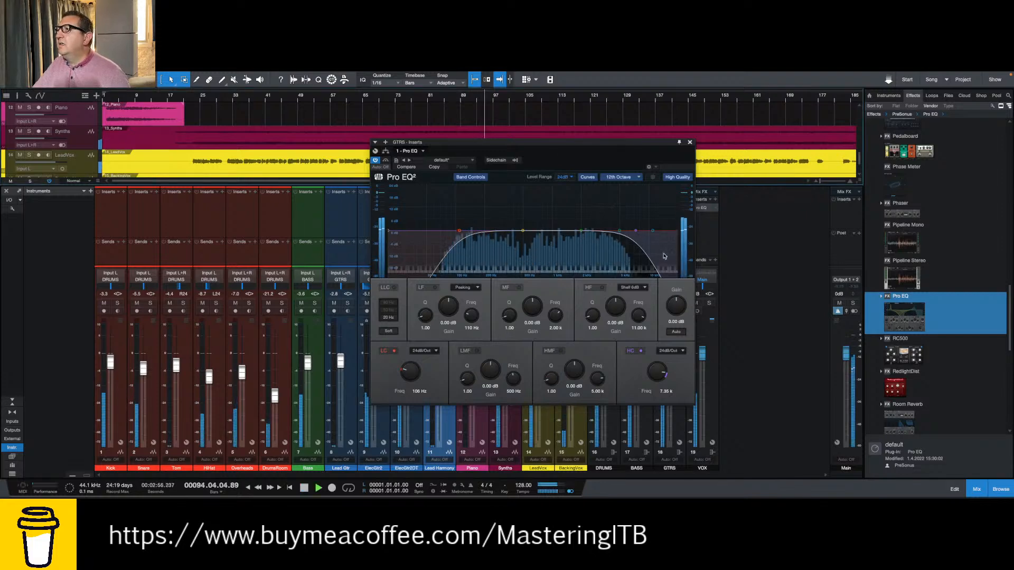
- Compare the GTRS bus with its high cut off and on, stop playback, and close the EQ
click(640, 351)
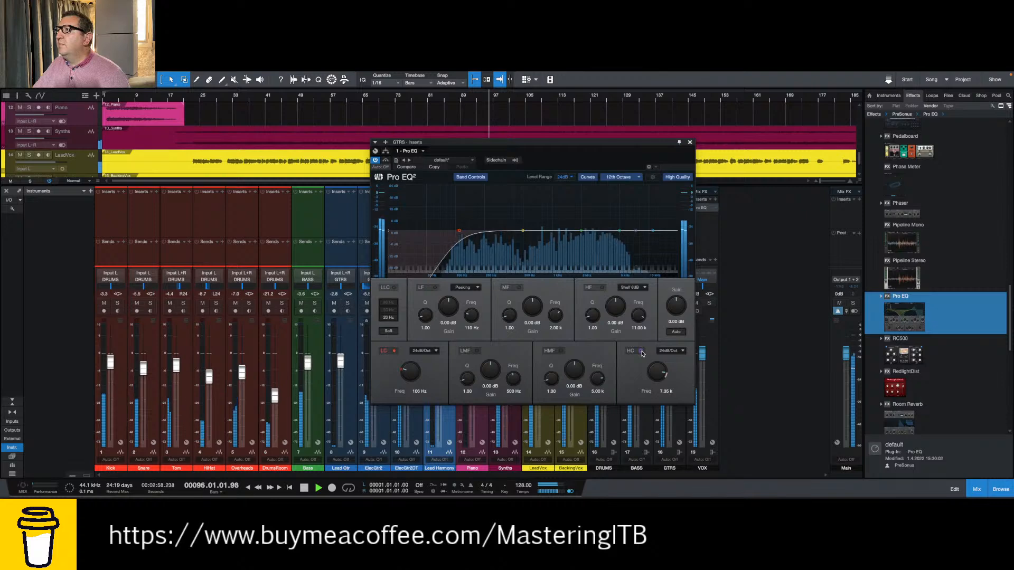
click(641, 351)
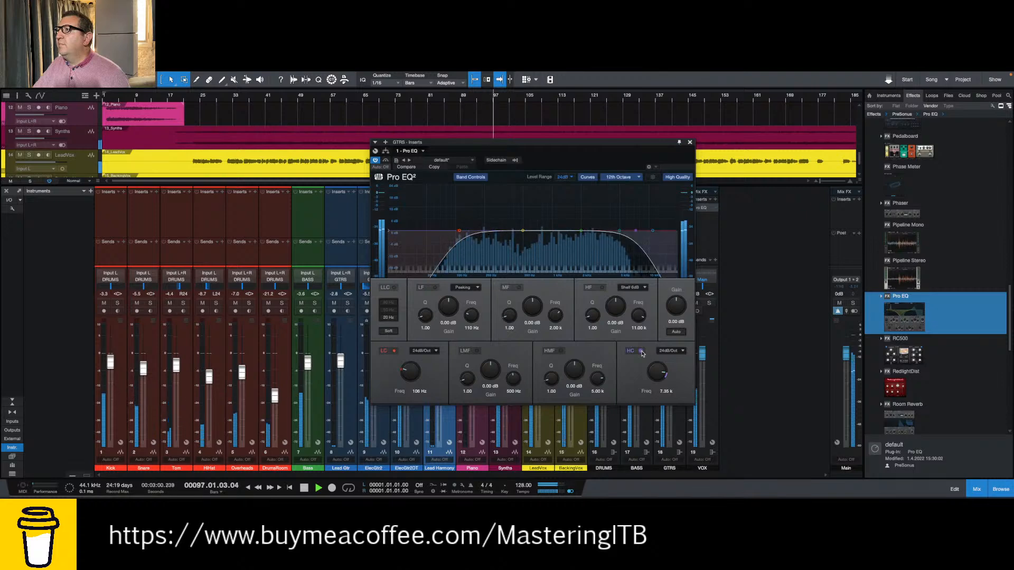
key(space)
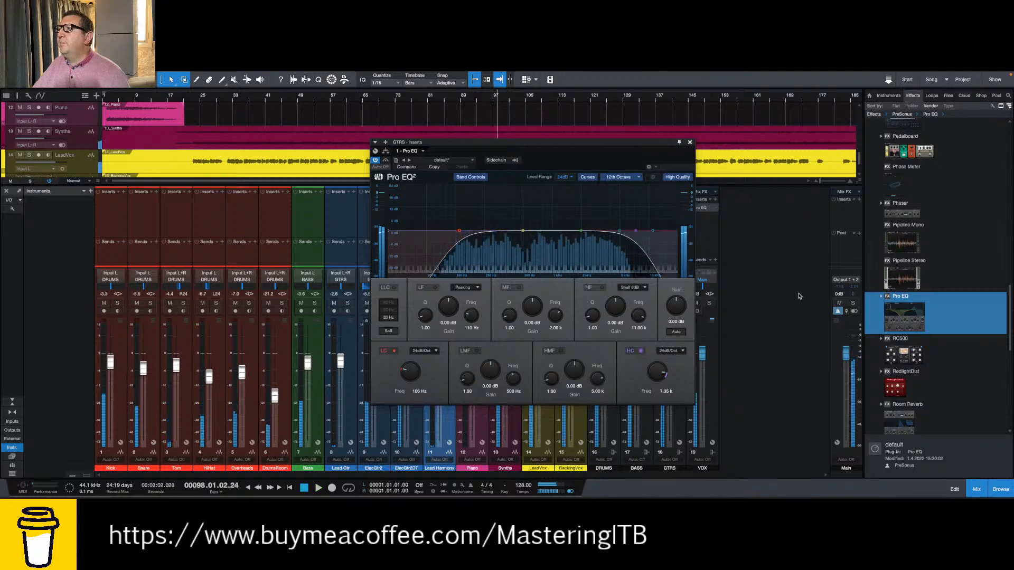
click(690, 143)
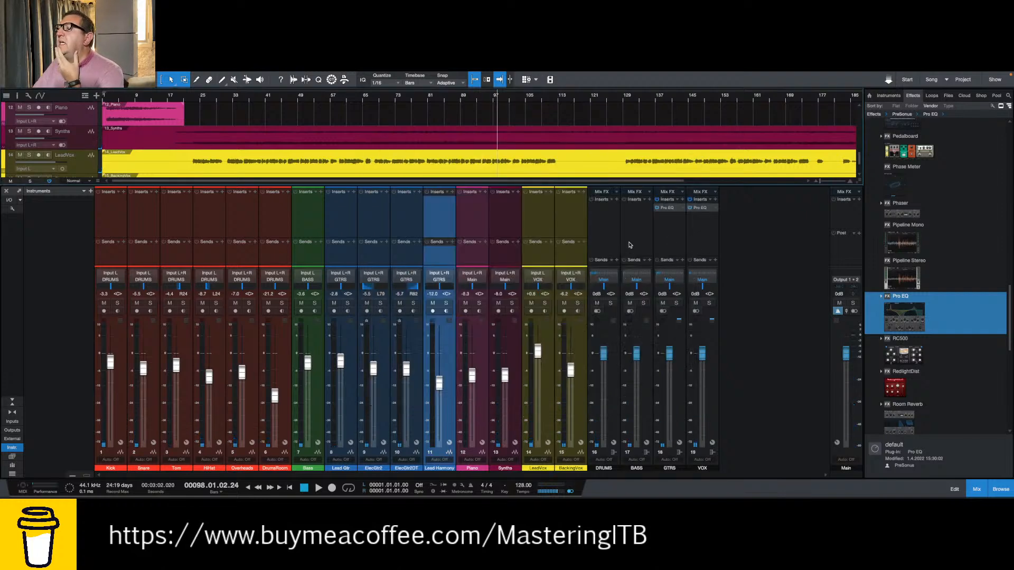
- Insert Pro EQ on the BASS bus and play from bar 13 to examine the bass spectrum
drag(898, 319, 641, 232)
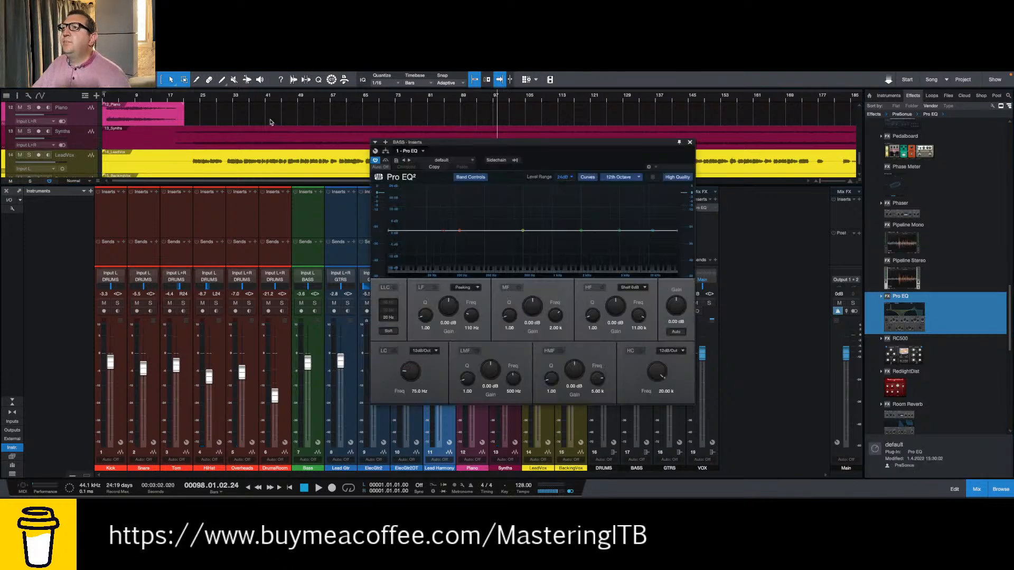
scroll(270, 122, up, 5)
click(154, 99)
key(space)
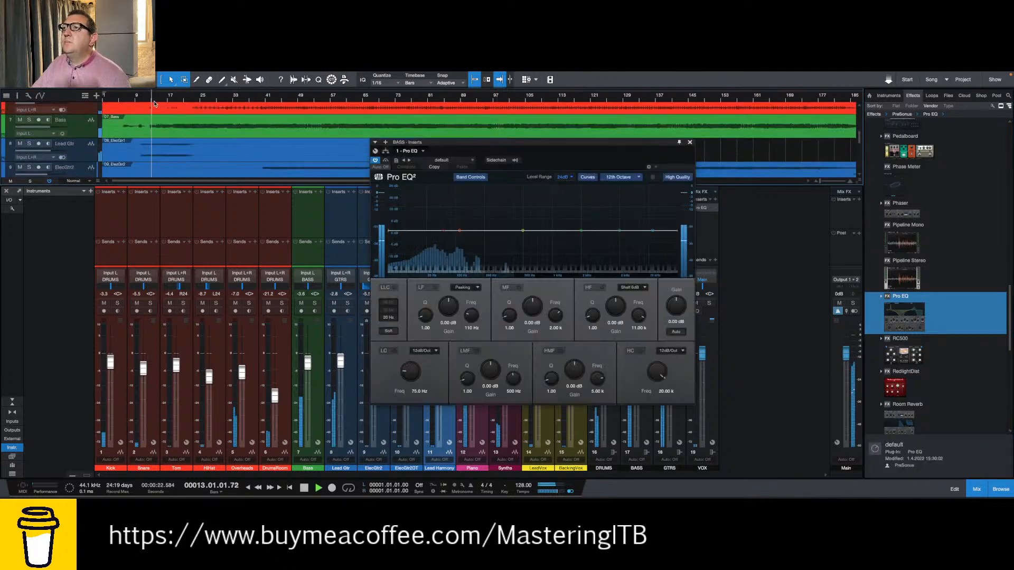
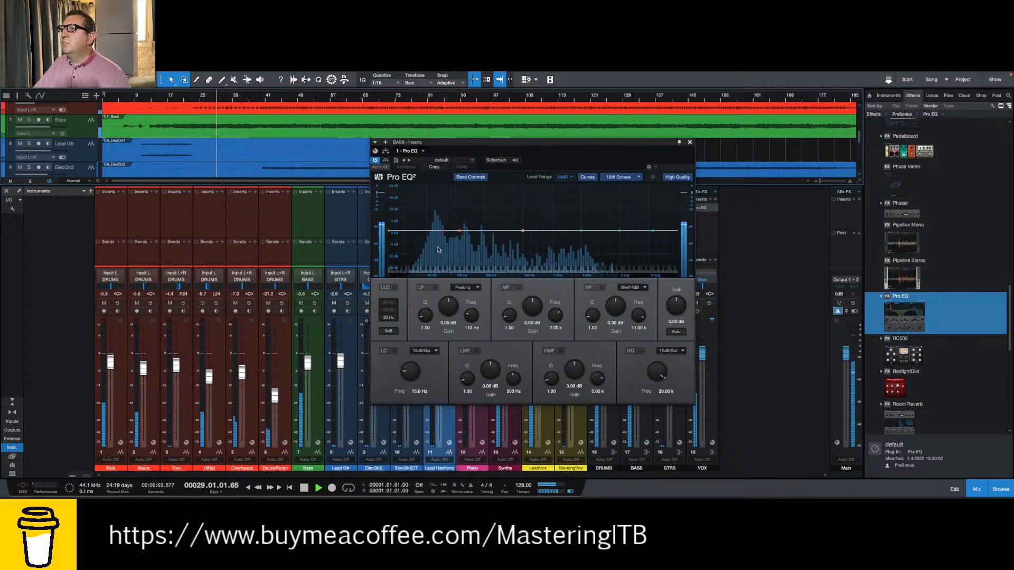
key(space)
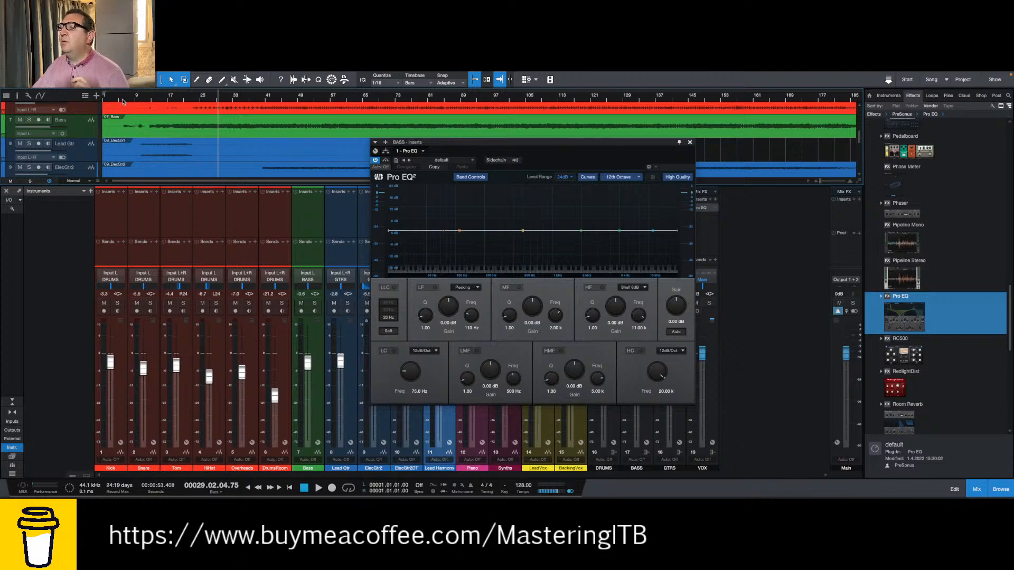
- Play from bar 24 and enable the BASS EQ's low cut at 24 dB/Oct and about 53 Hz
click(196, 100)
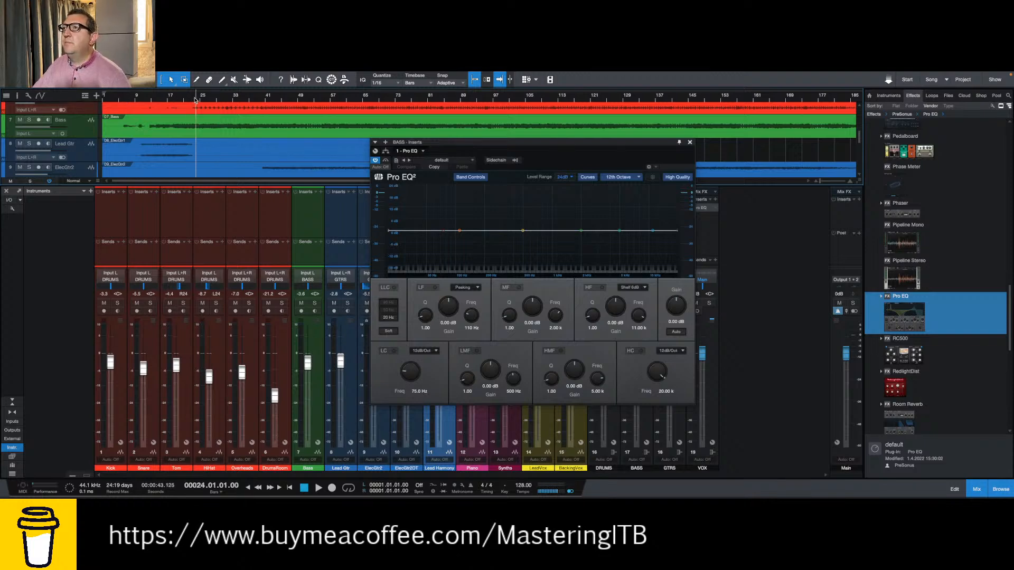
key(space)
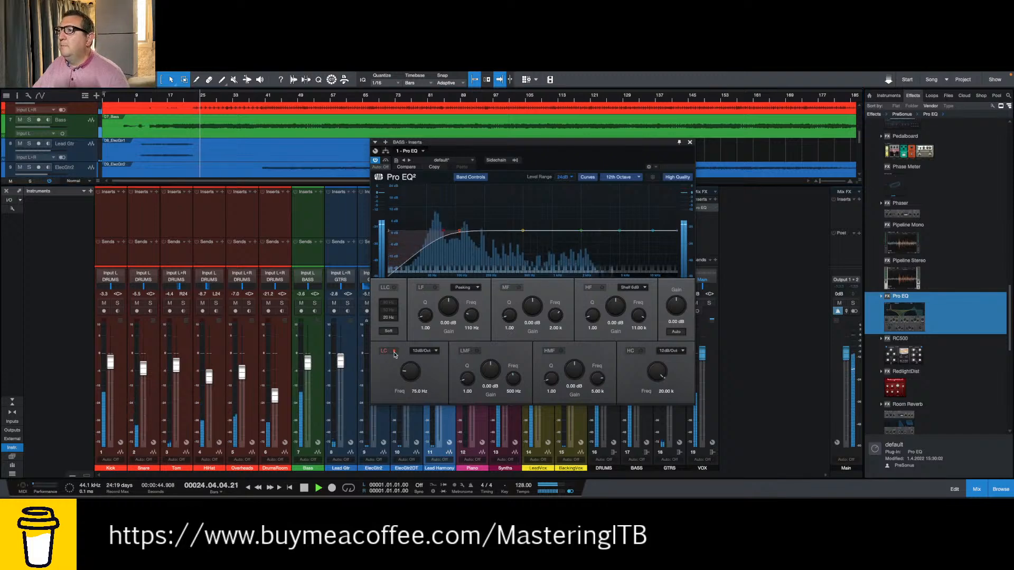
click(390, 351)
click(429, 351)
click(432, 377)
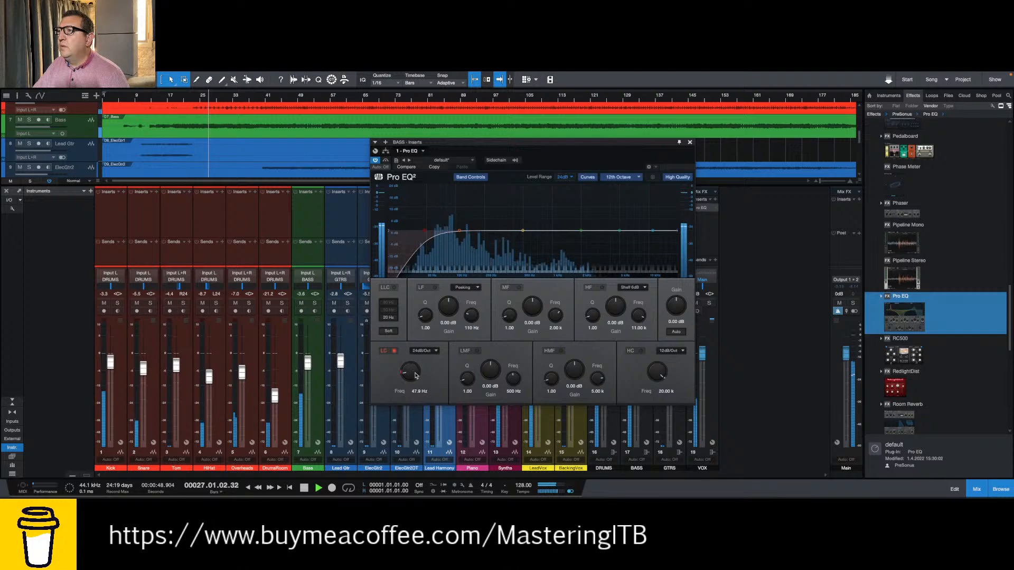
drag(413, 378, 412, 374)
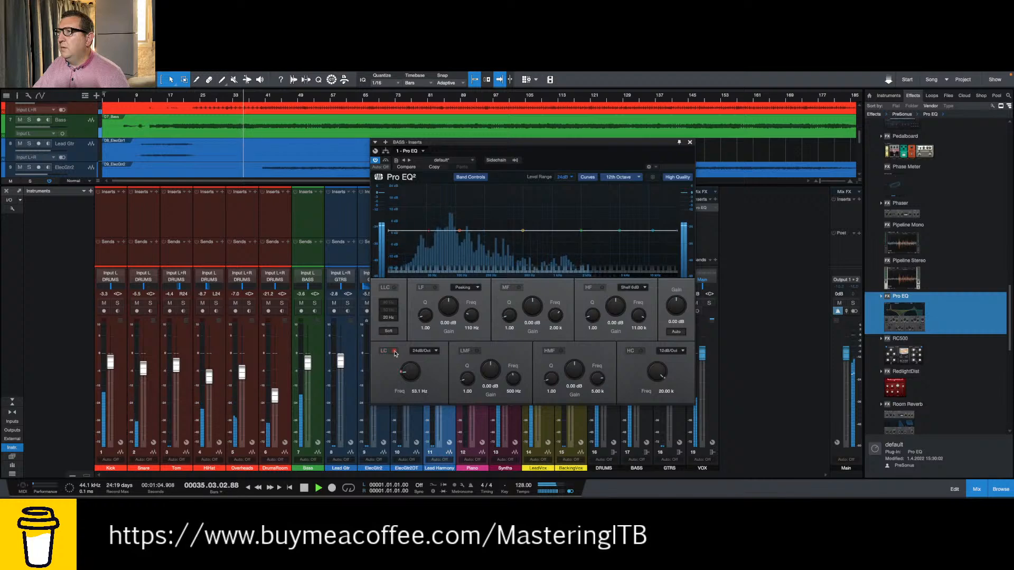
- Set the BASS low cut frequency to about 59 Hz and compare the sound with the filter off and on
click(394, 353)
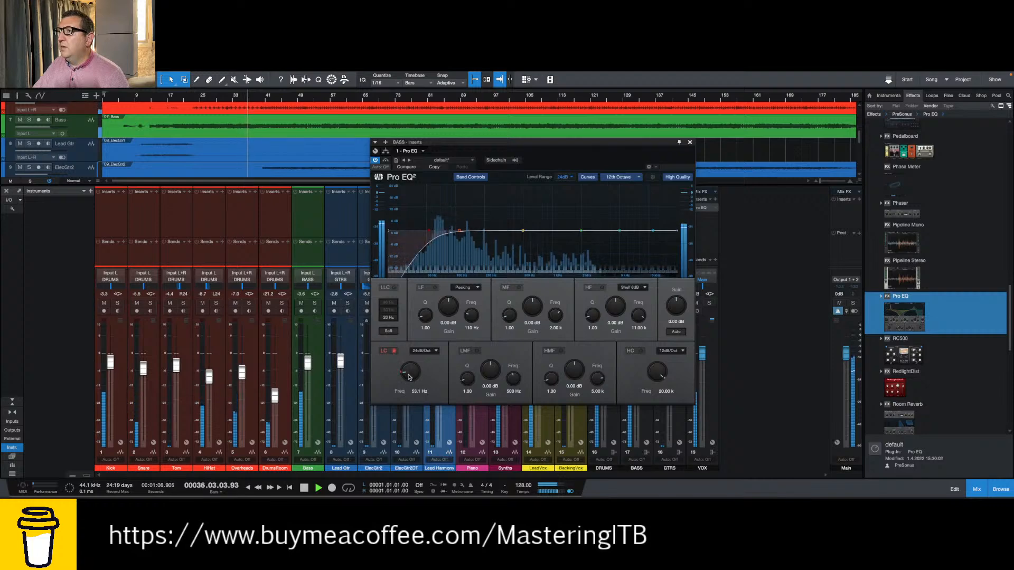
drag(408, 376, 408, 373)
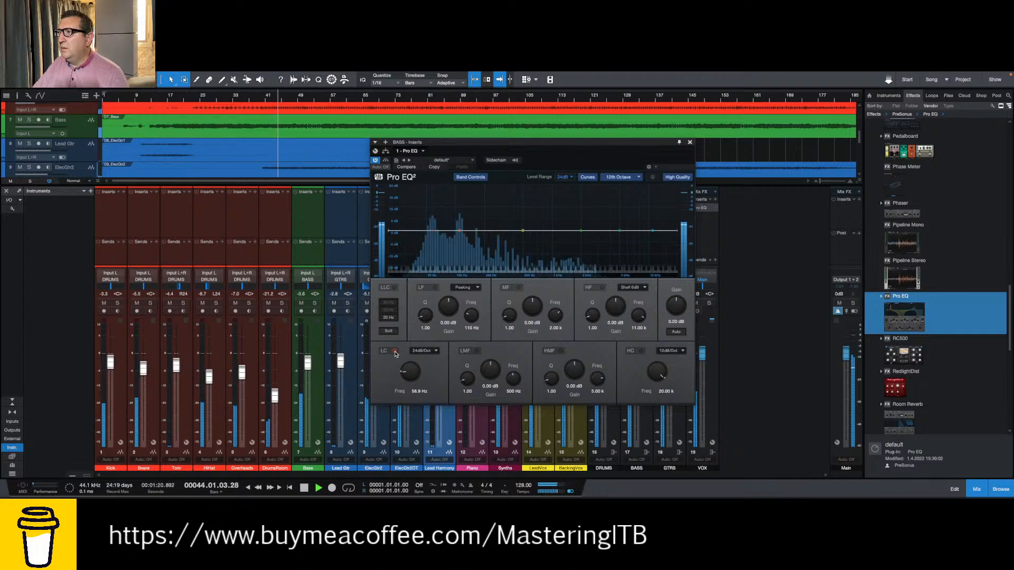
click(394, 351)
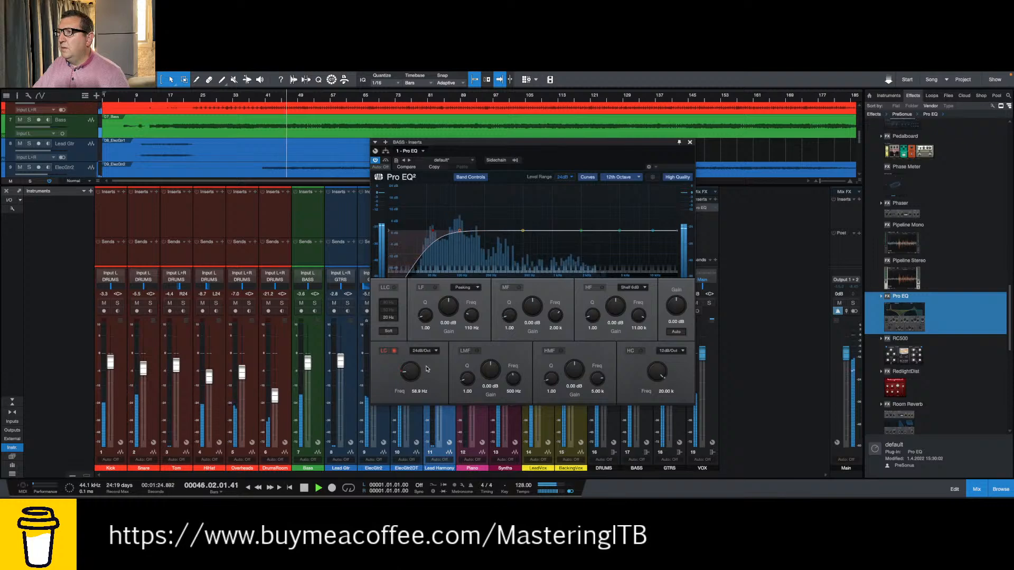
click(395, 351)
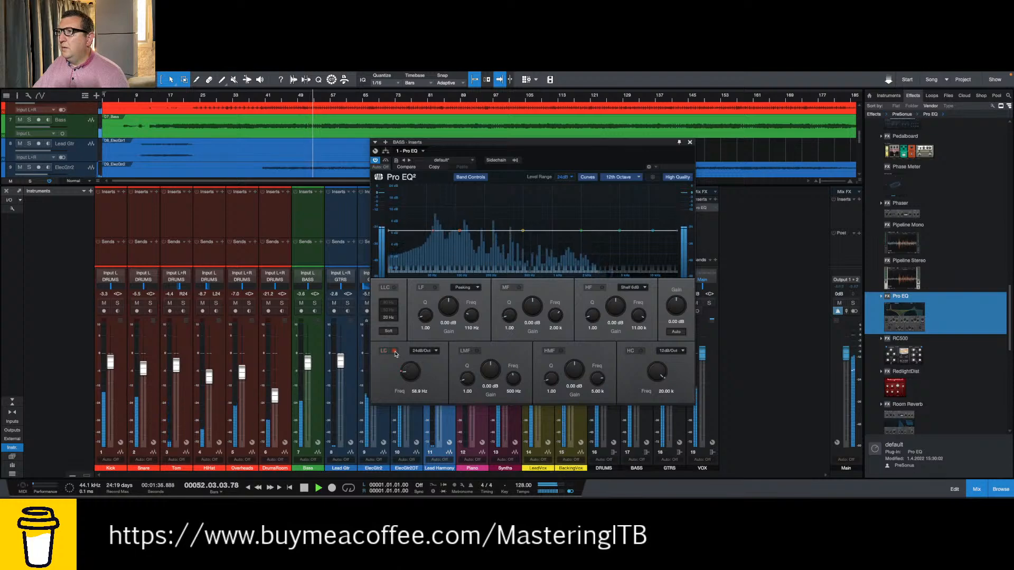
click(395, 351)
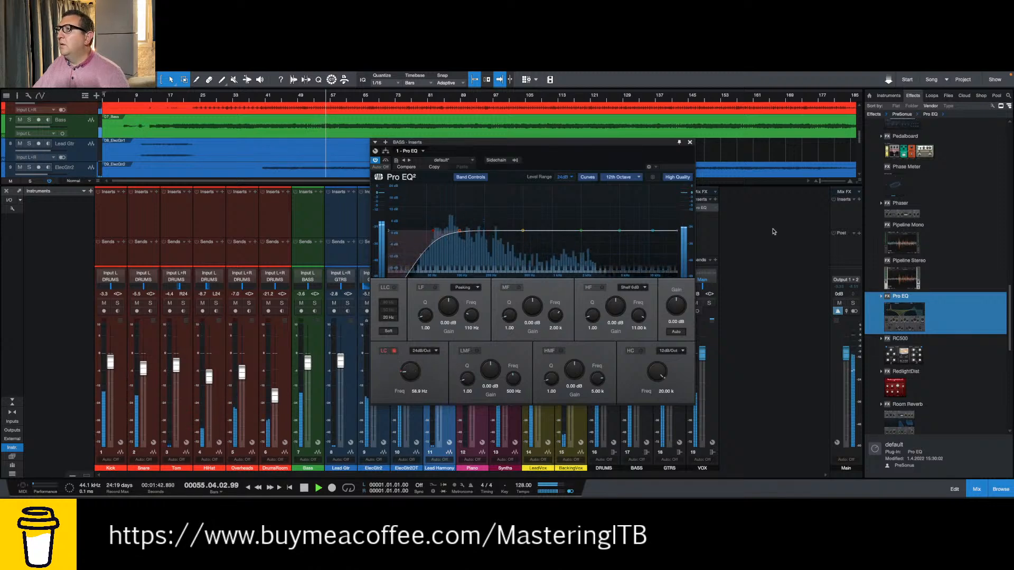
- Enable the BASS EQ's high cut at 24 dB/Oct and about 4.8 kHz, stop playback, and close the EQ
click(641, 351)
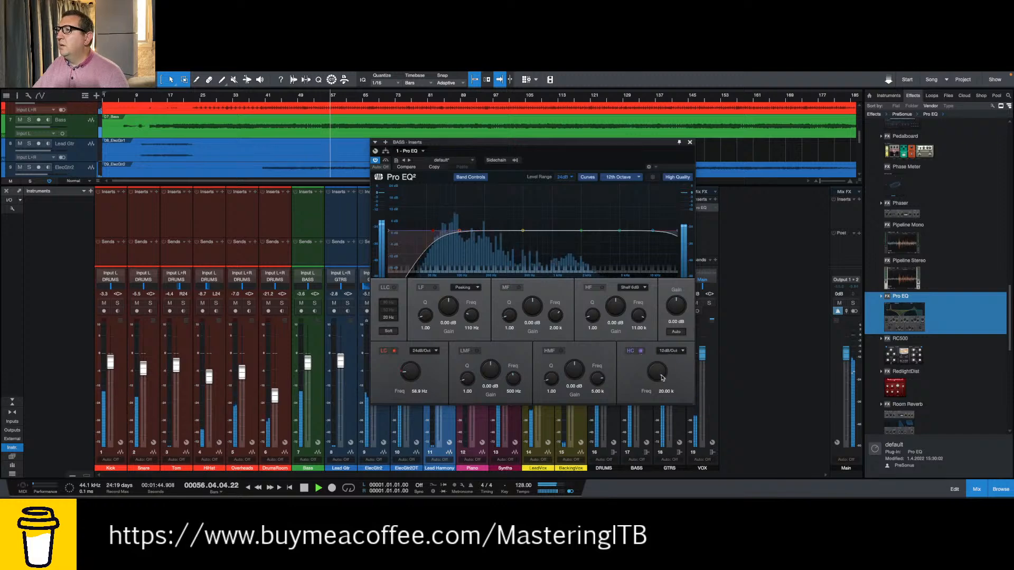
drag(661, 375, 657, 381)
click(682, 351)
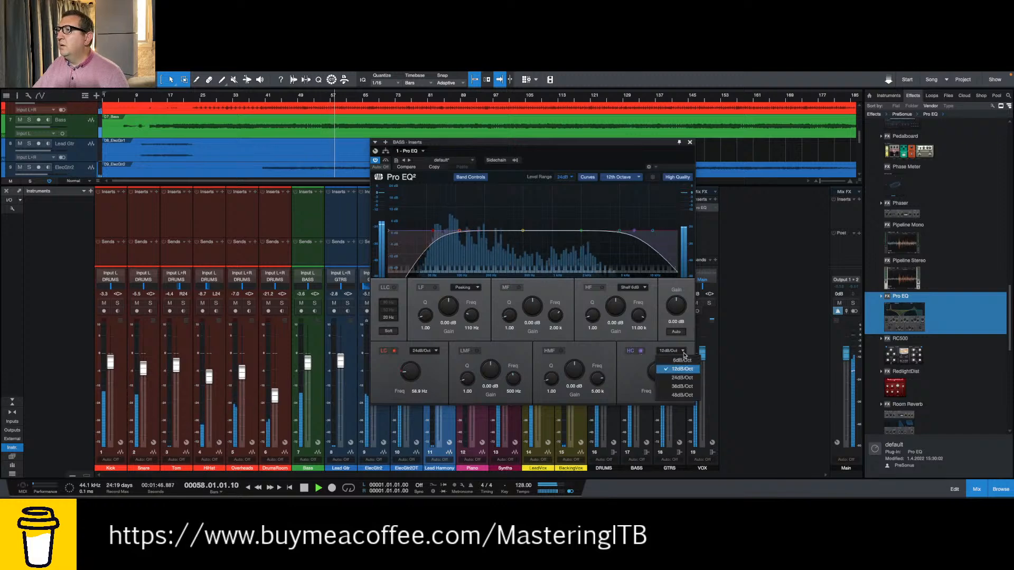
click(678, 372)
drag(658, 366, 656, 368)
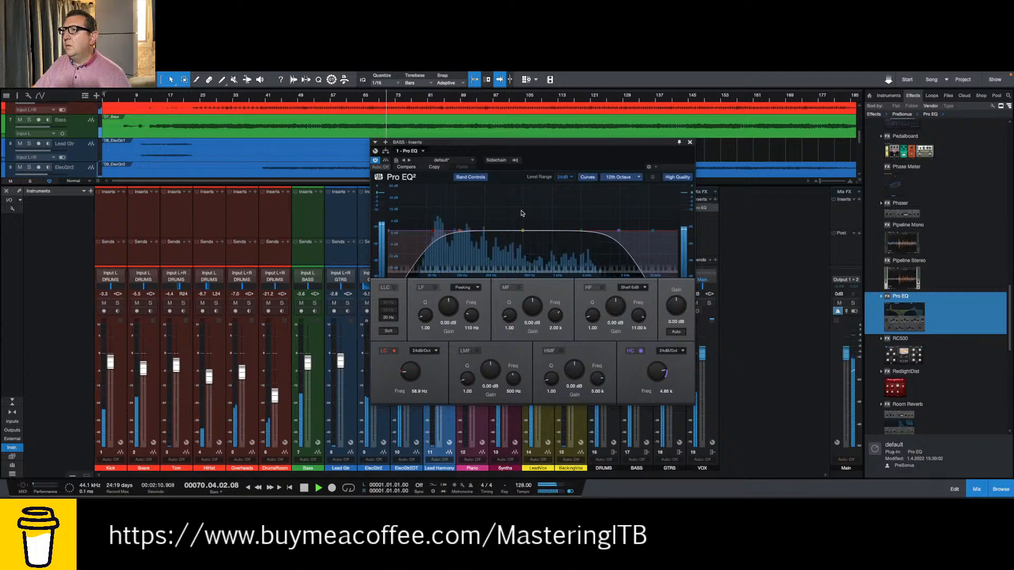
key(space)
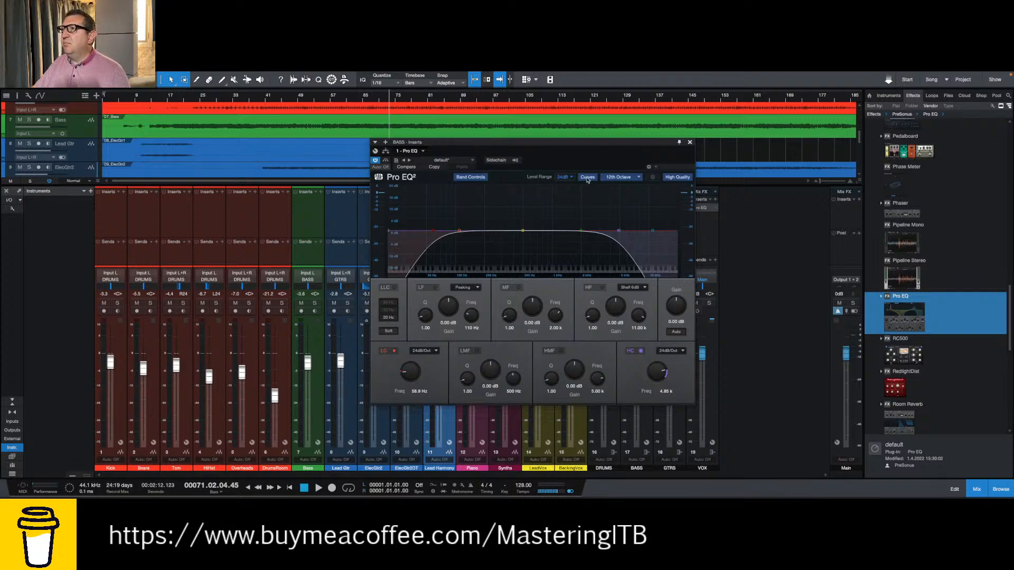
click(690, 143)
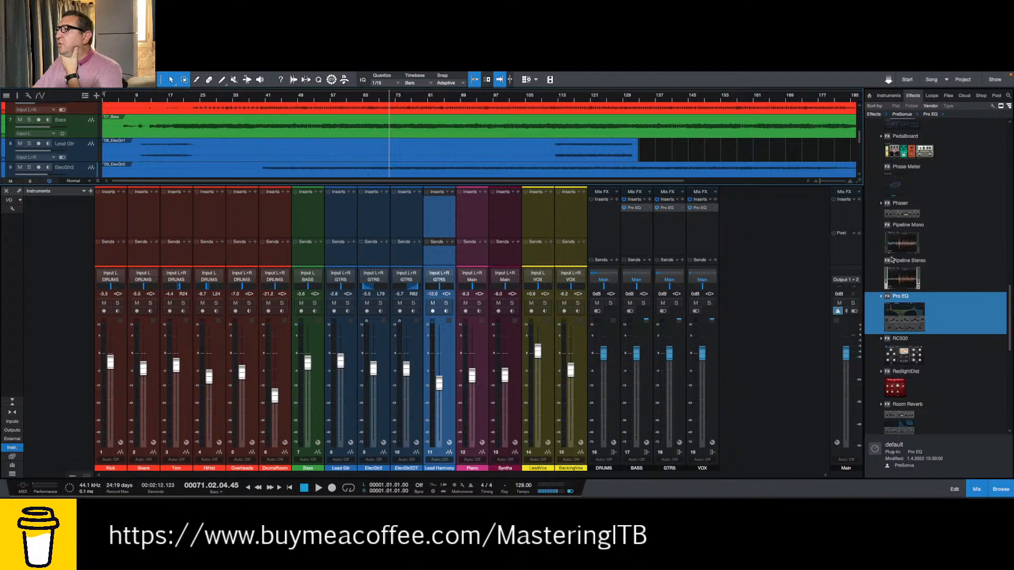
- Bring the vocal tracks into view and play the full mix from bar 24
scroll(522, 127, down, 5)
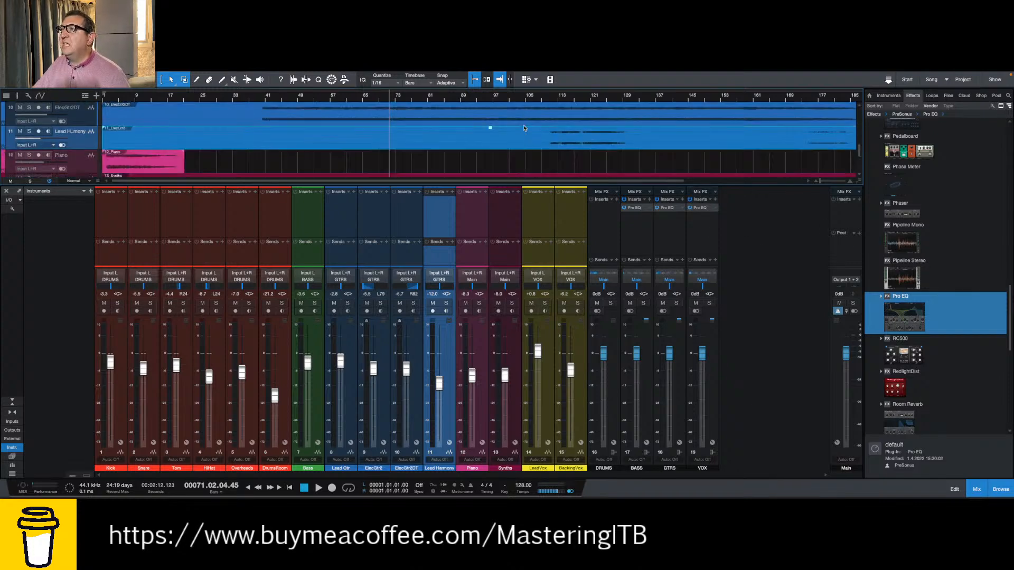
scroll(525, 127, down, 3)
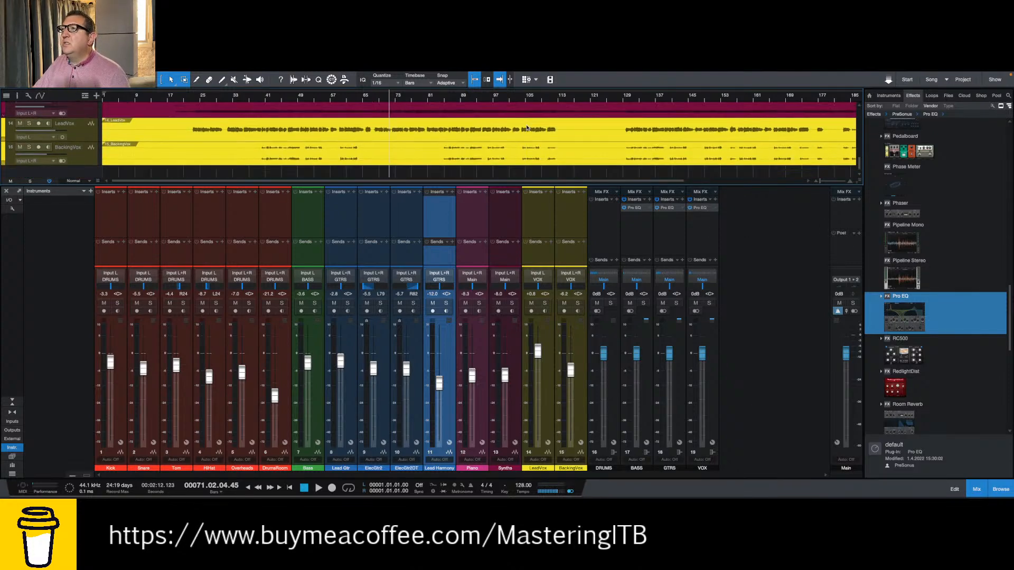
click(196, 99)
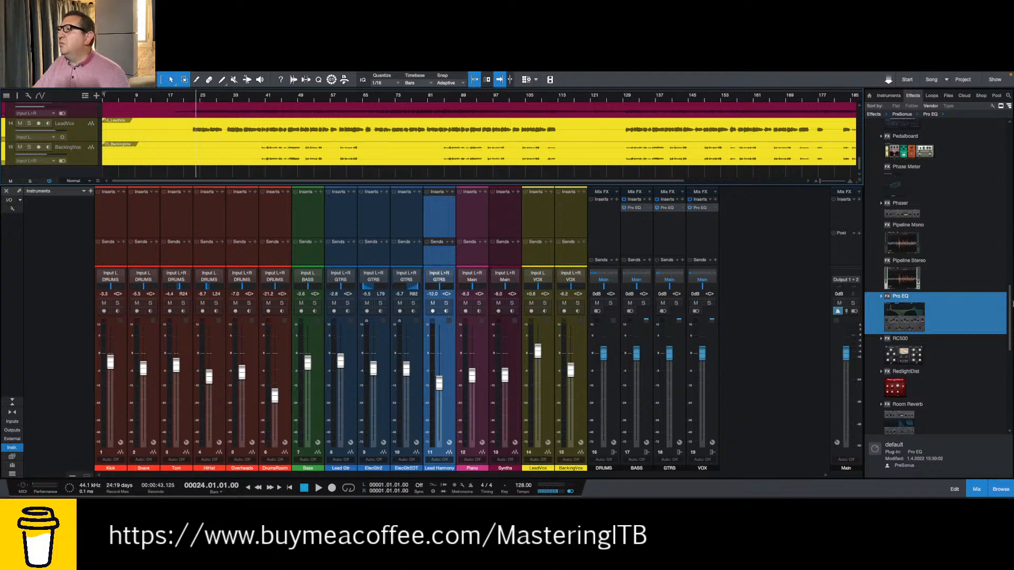
key(space)
- Look through the PreSonus effects list while the mix plays, and stop playback
scroll(962, 288, up, 10)
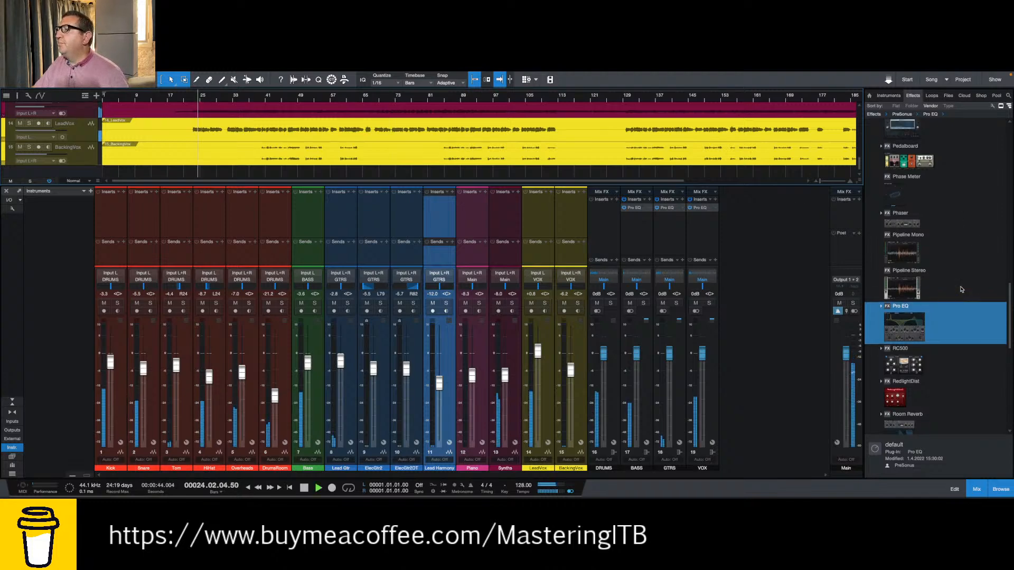
scroll(962, 293, up, 4)
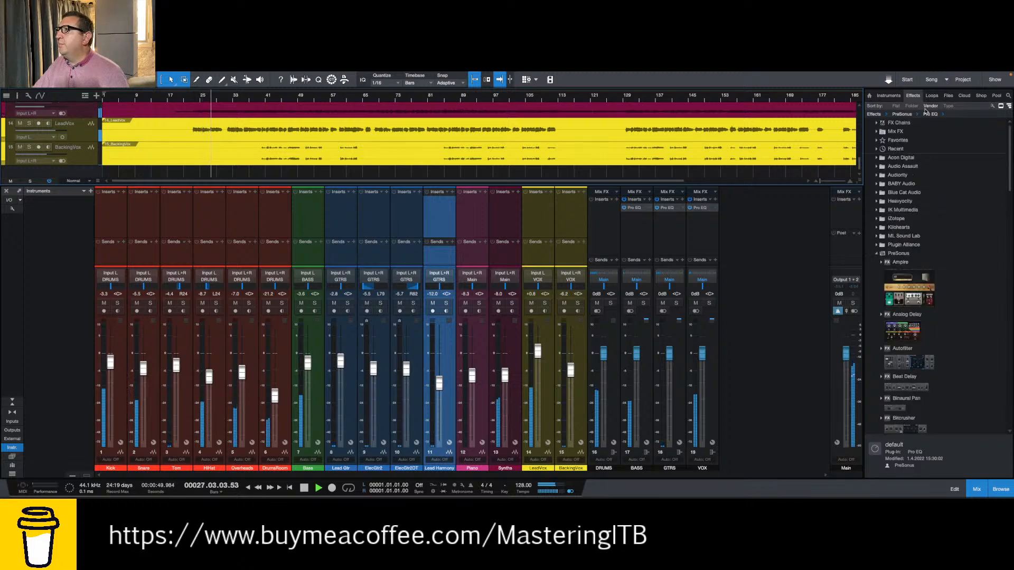
scroll(969, 324, down, 15)
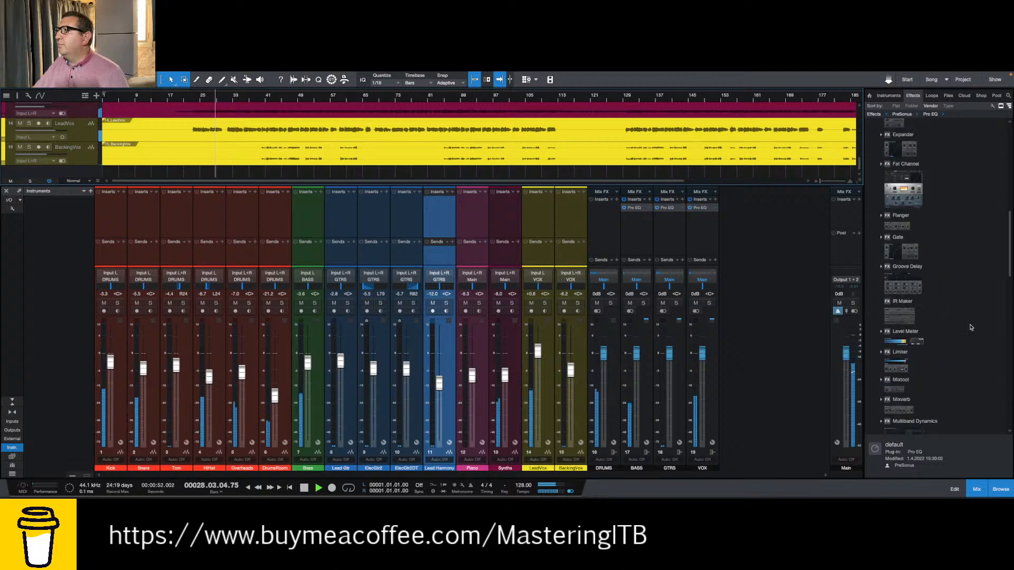
scroll(970, 328, down, 6)
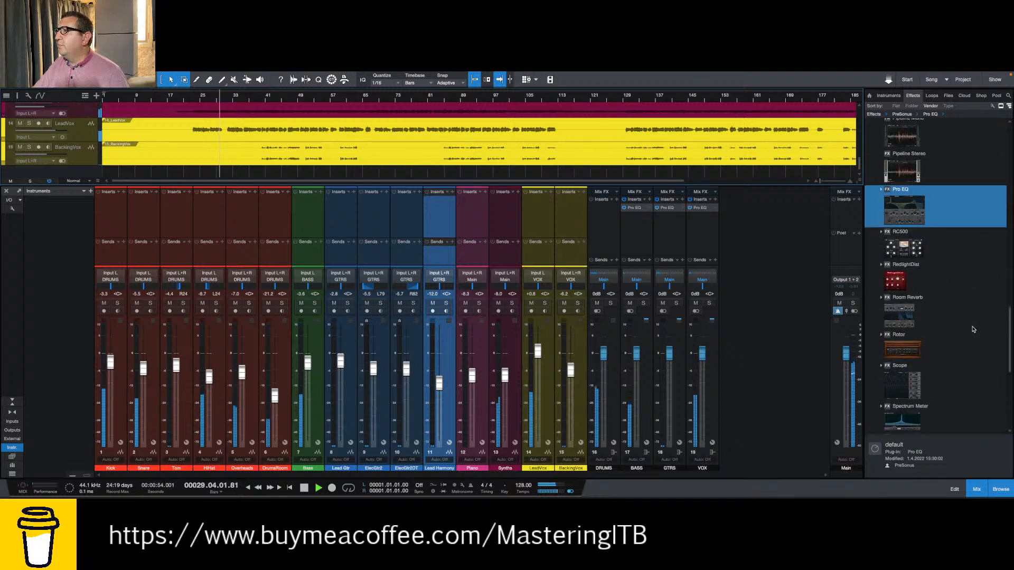
scroll(973, 329, down, 5)
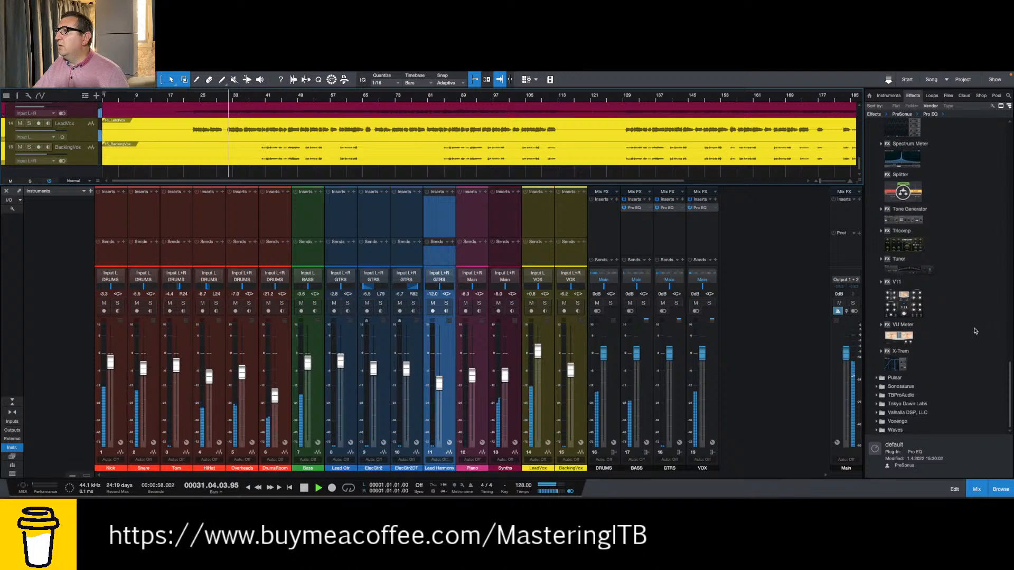
scroll(970, 330, up, 4)
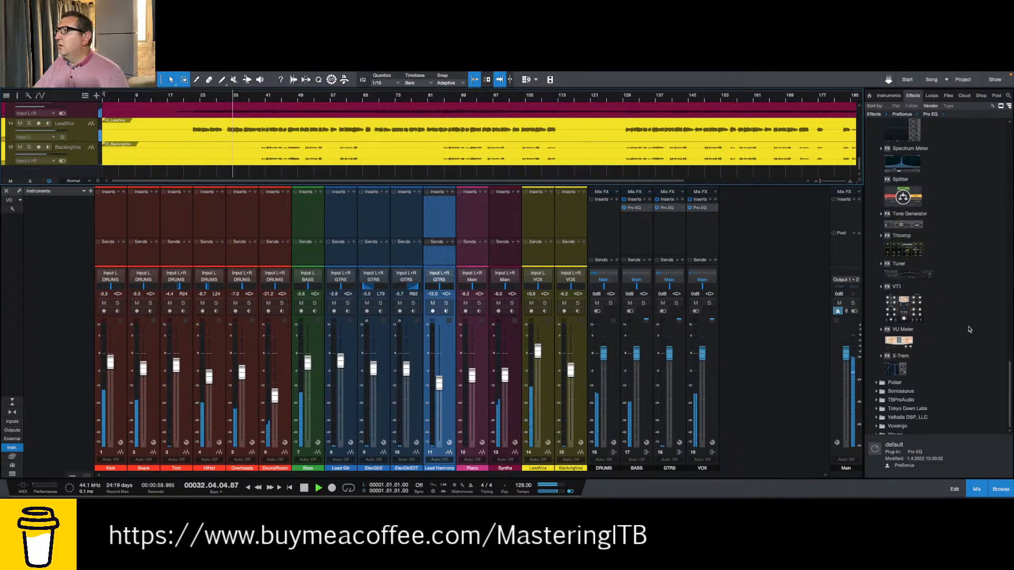
scroll(969, 330, up, 2)
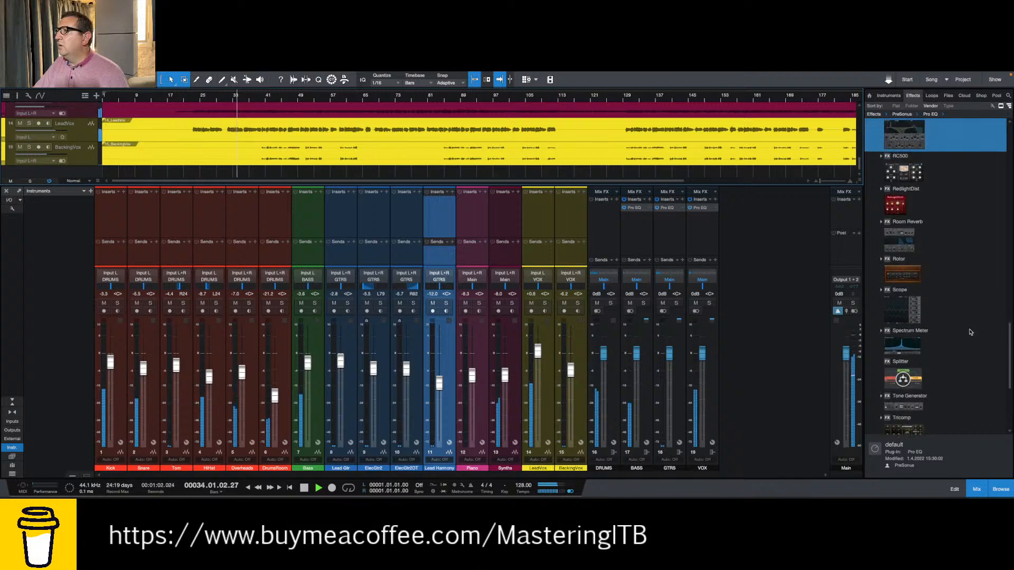
scroll(970, 331, down, 3)
scroll(970, 331, up, 2)
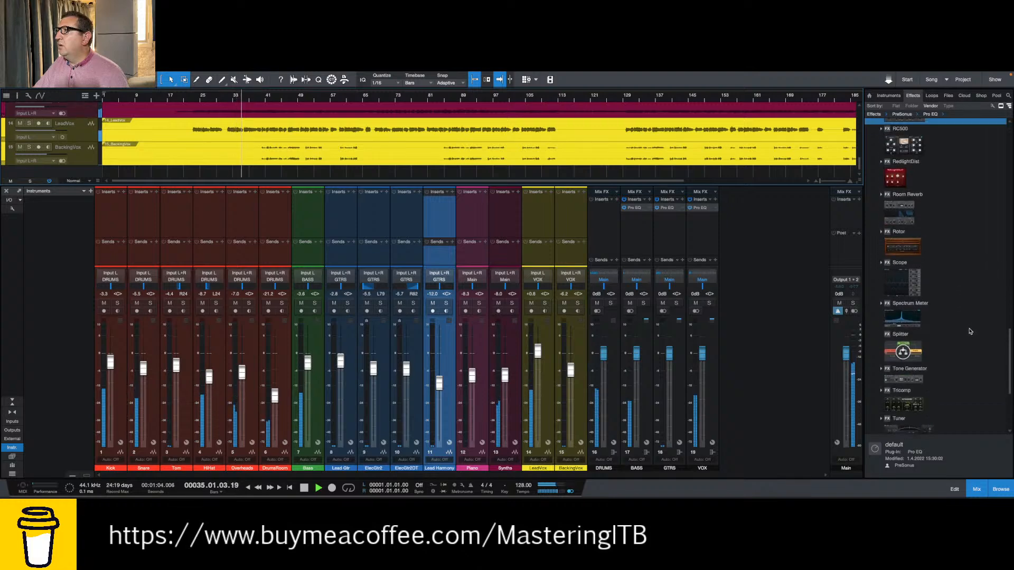
scroll(970, 332, up, 1)
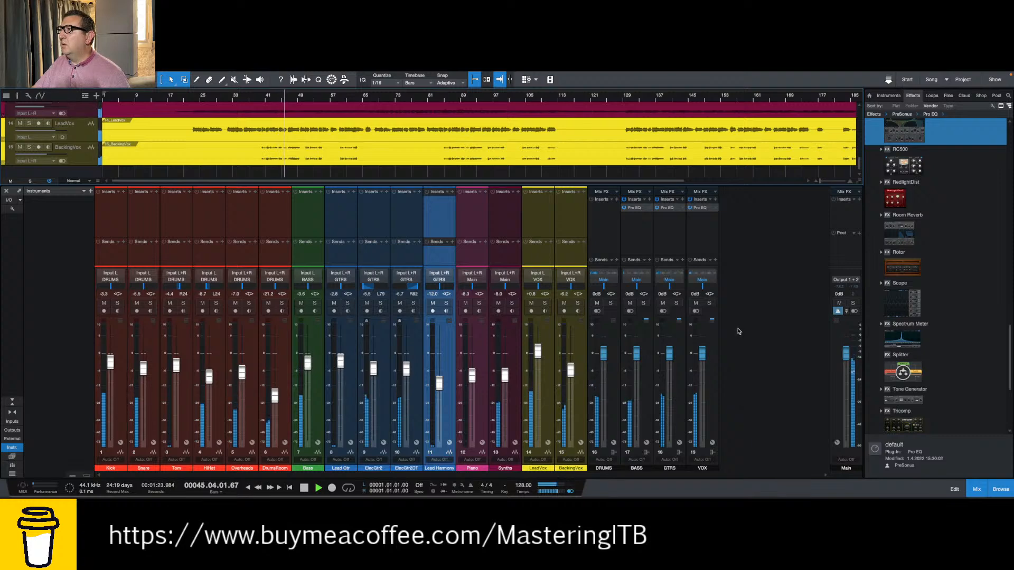
key(space)
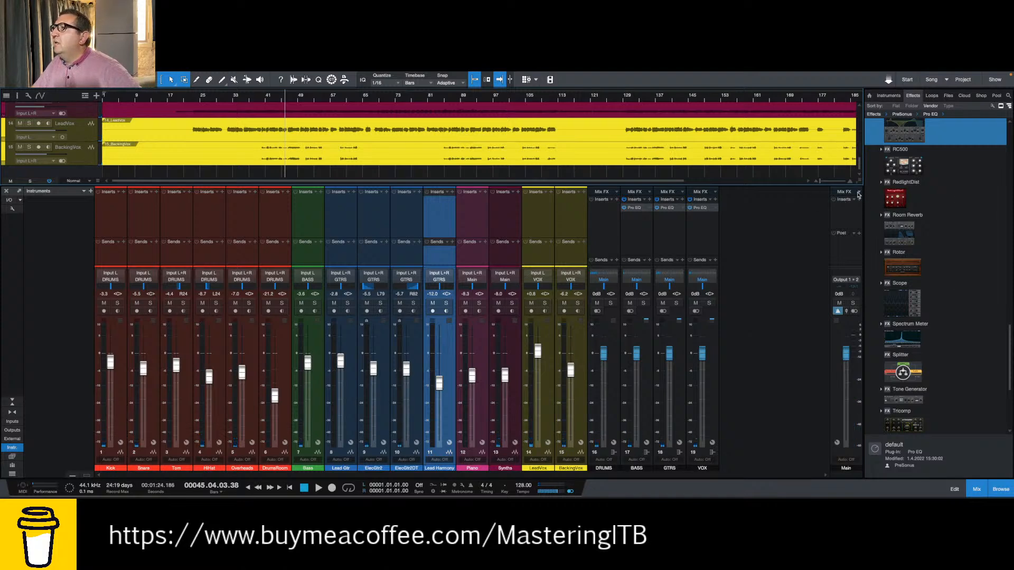
- Add Brit Console as the Mix FX on the Main bus and move its window clear of the mixer channels
click(859, 192)
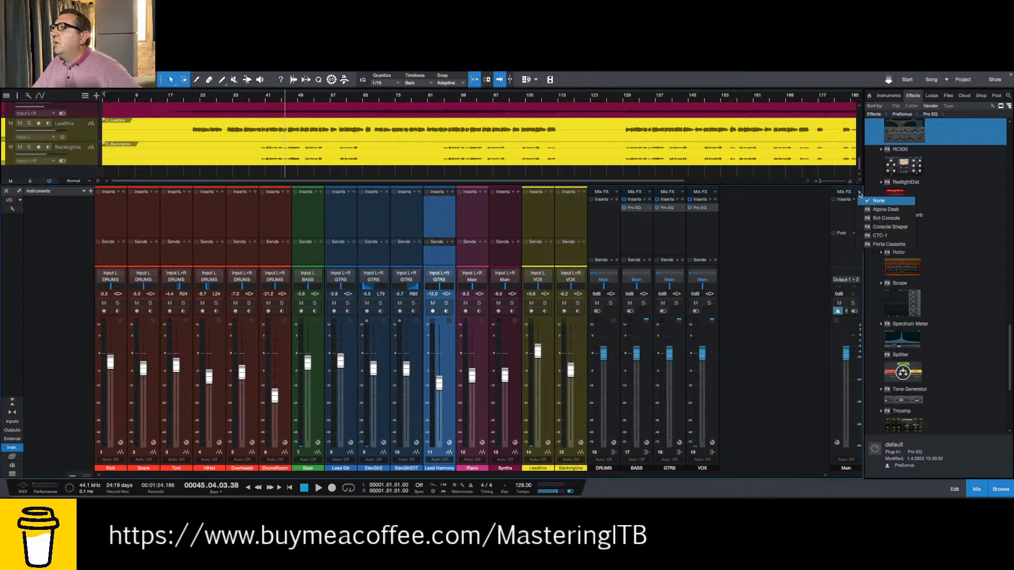
click(884, 221)
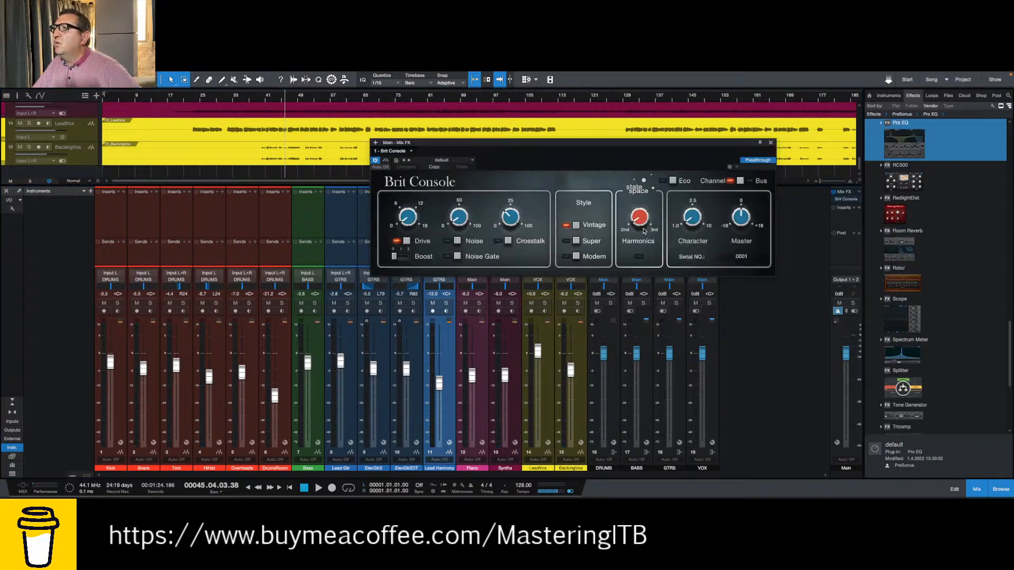
drag(638, 145, 492, 130)
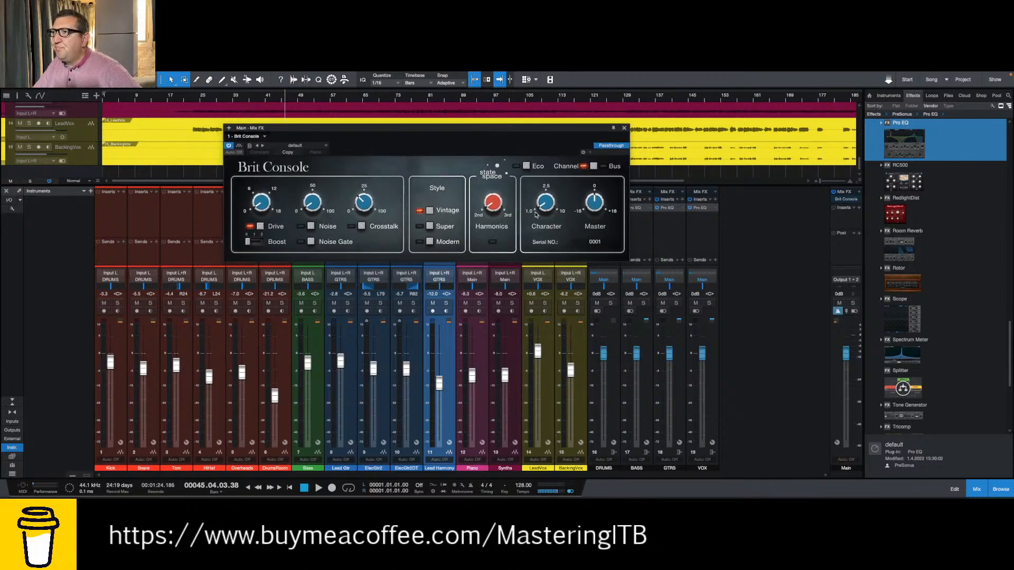
drag(468, 131, 636, 133)
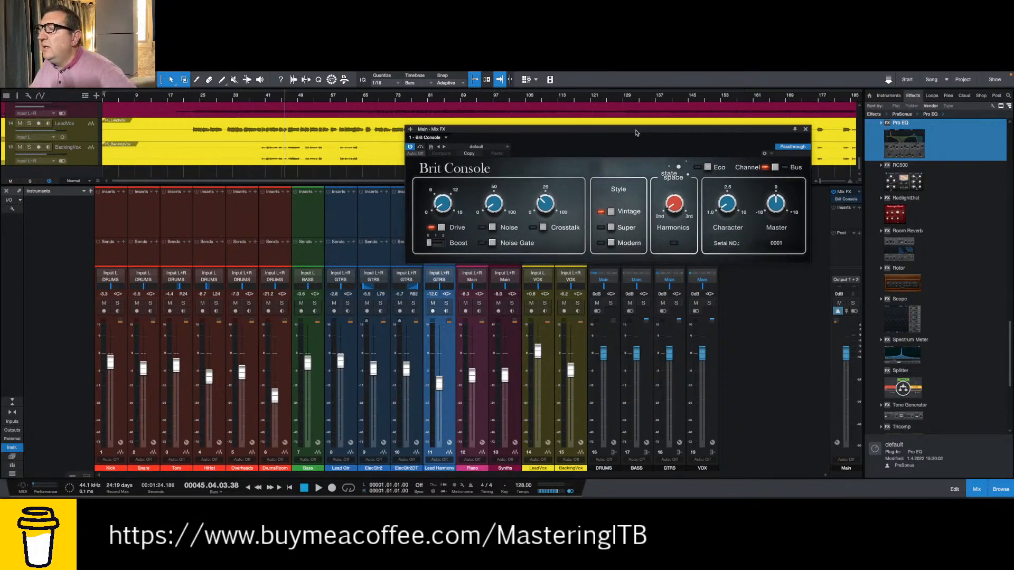
- Raise the Brit Console's Drive and switch it from Channel to Bus mode while the full mix plays
click(192, 100)
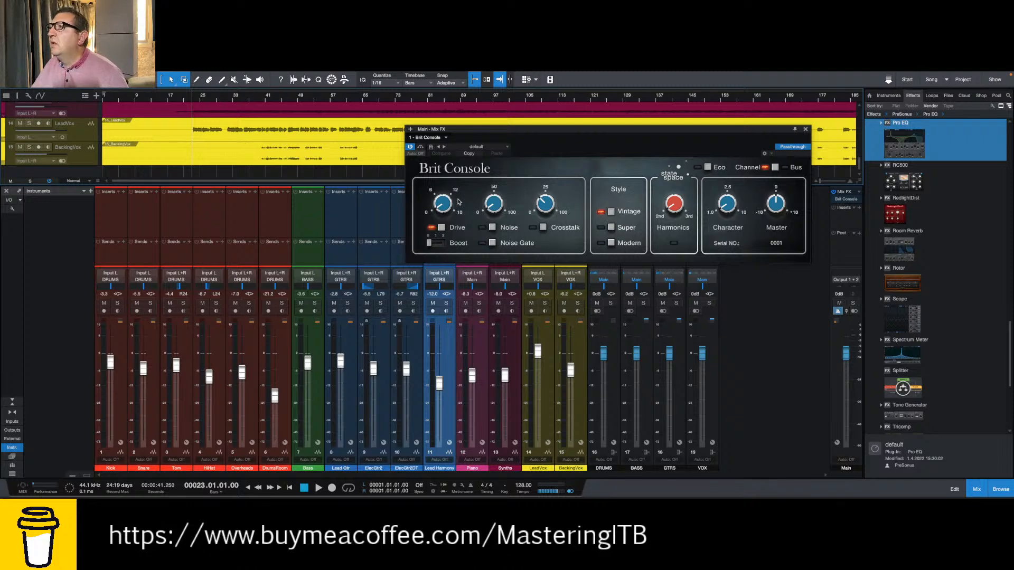
key(space)
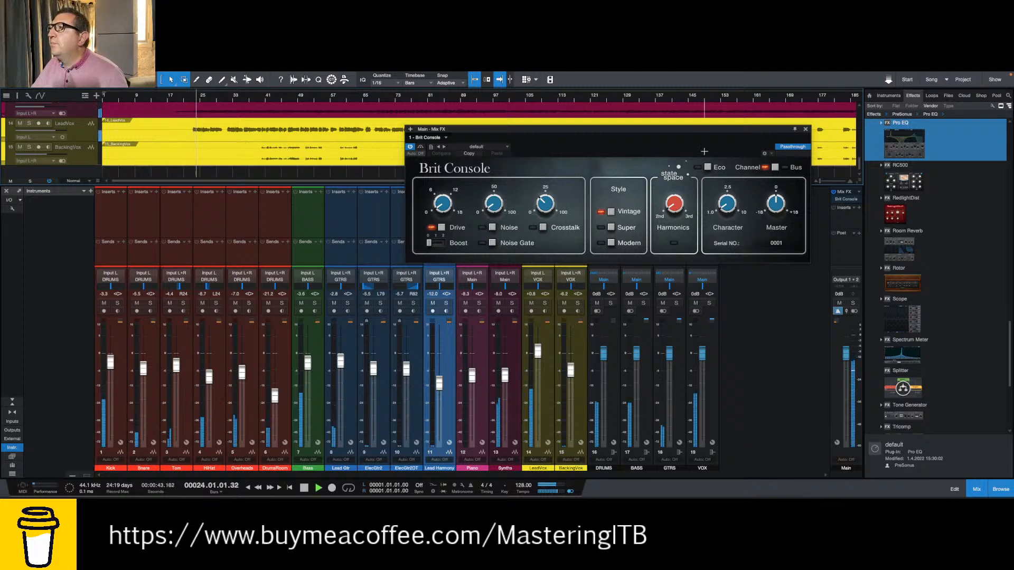
click(322, 96)
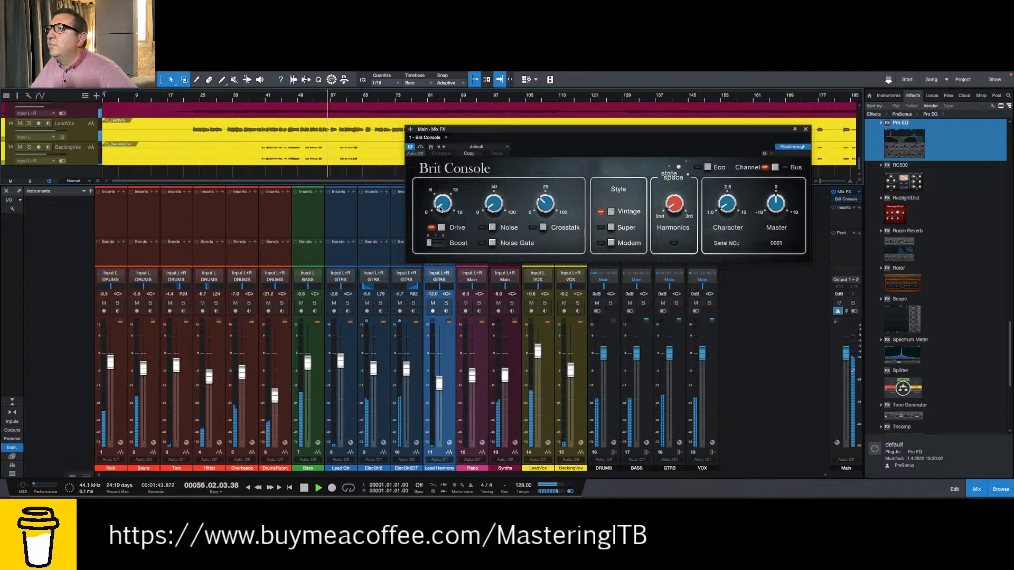
drag(439, 209, 443, 186)
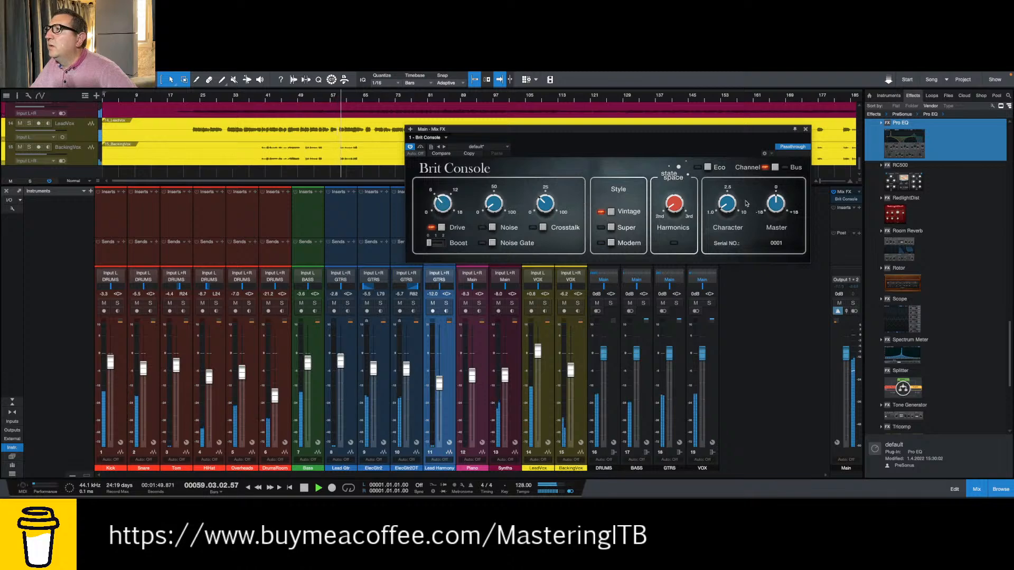
click(774, 167)
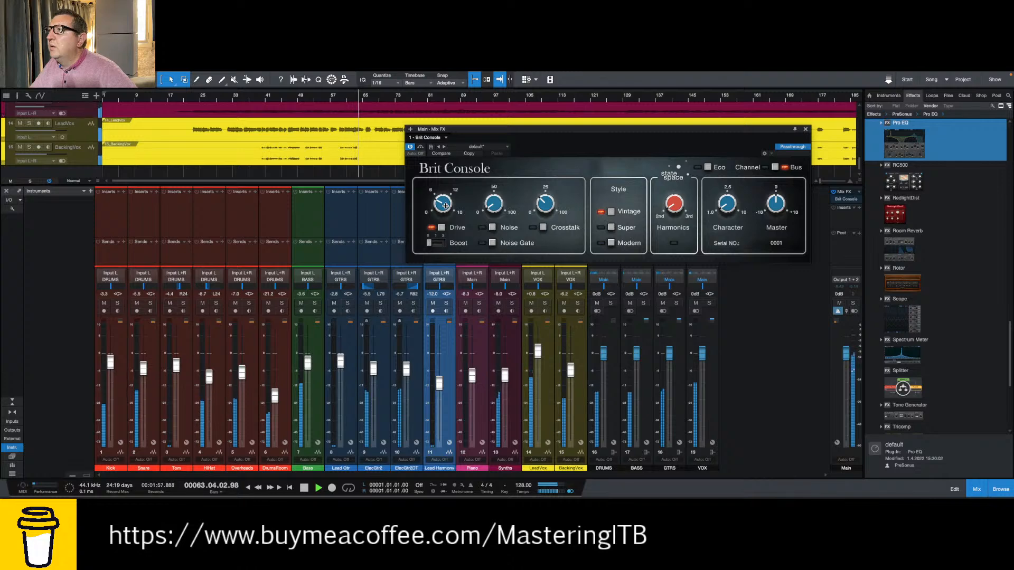
- Compare the mix with the Brit Console bypassed and active, and close its window
click(421, 150)
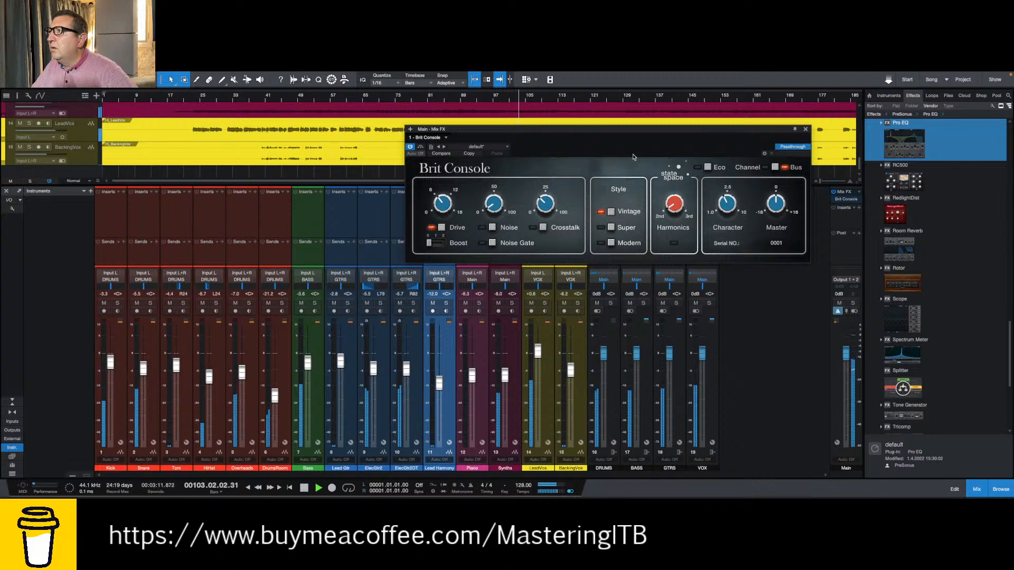
click(420, 148)
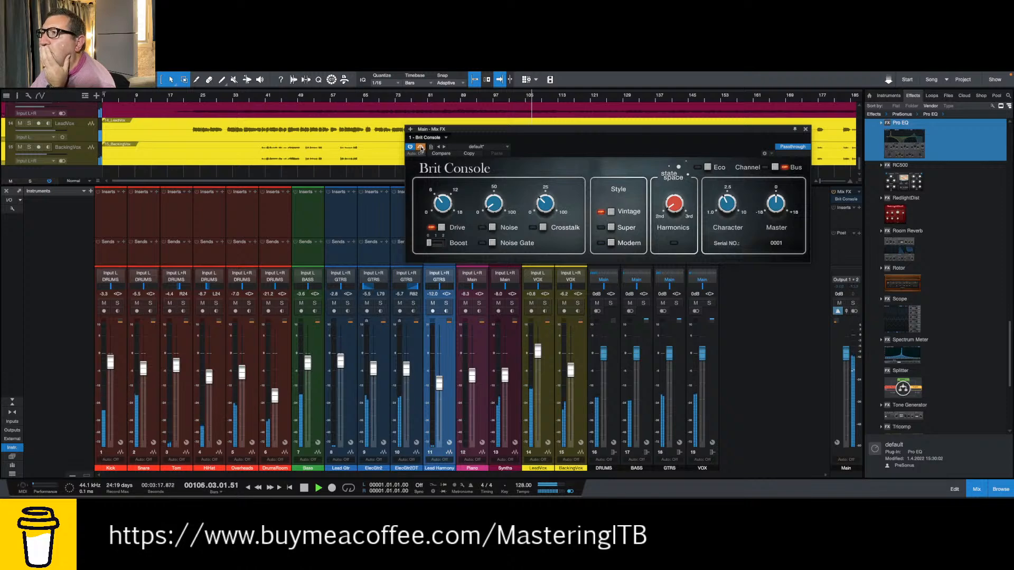
click(420, 148)
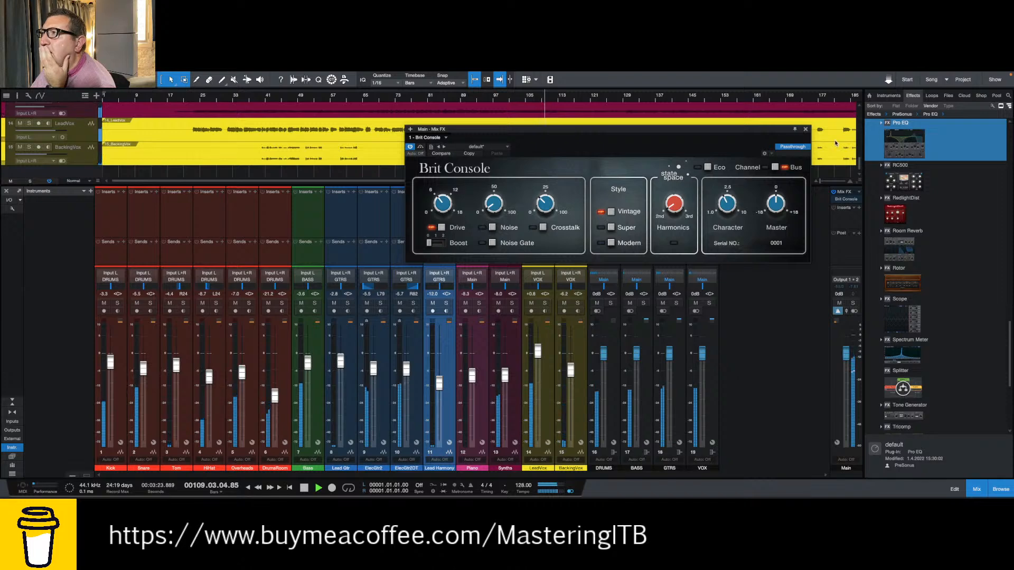
click(805, 130)
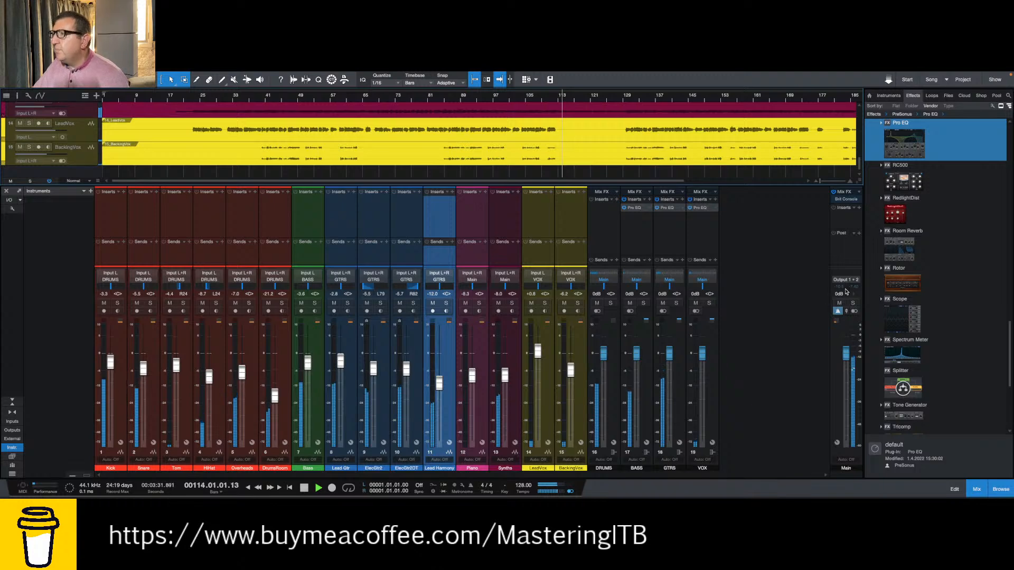
- Insert the VT1 channel strip on the VOX bus after Pro EQ and adjust its compressor ratio
scroll(908, 294, down, 5)
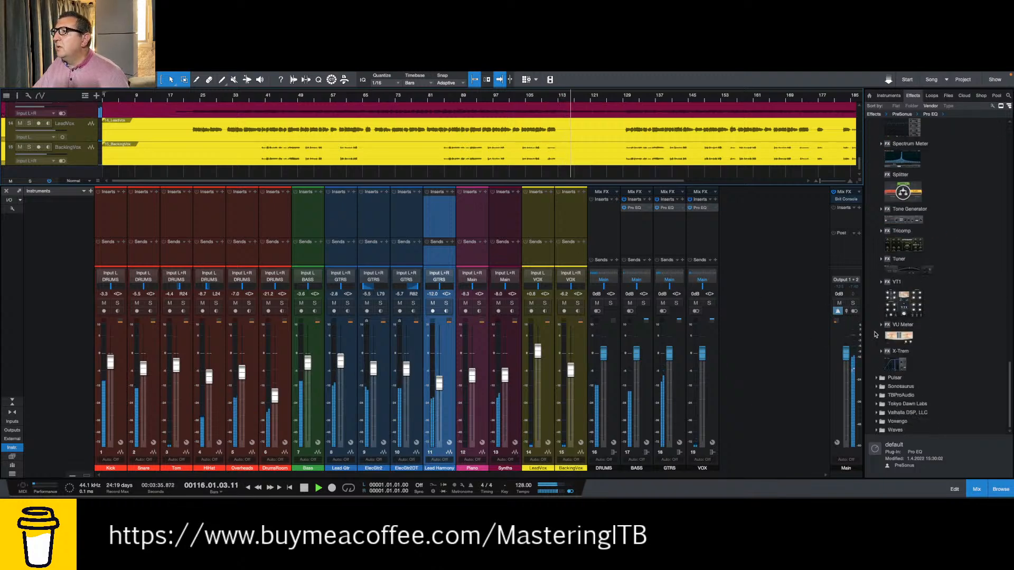
drag(901, 301, 696, 238)
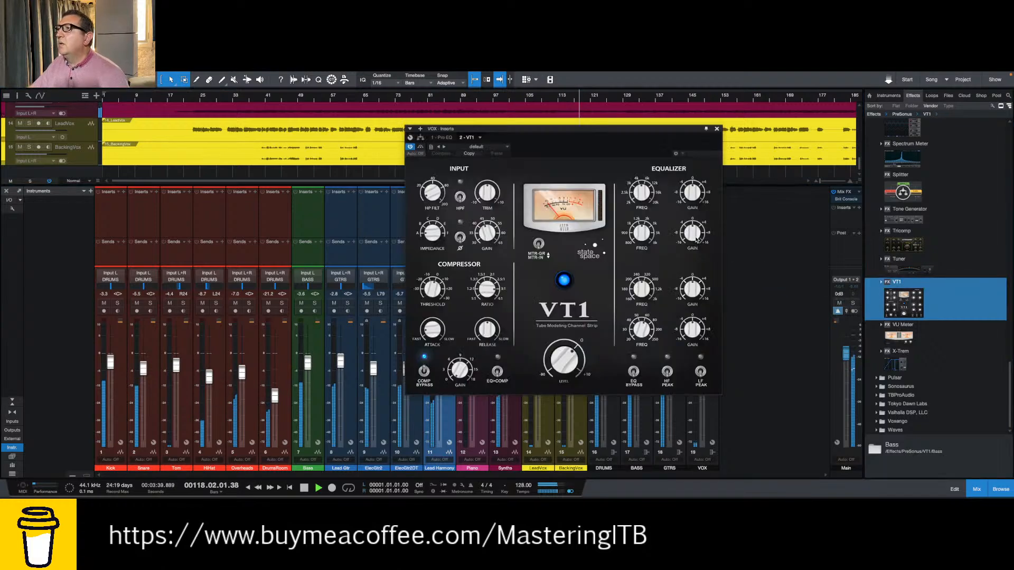
drag(622, 133, 548, 158)
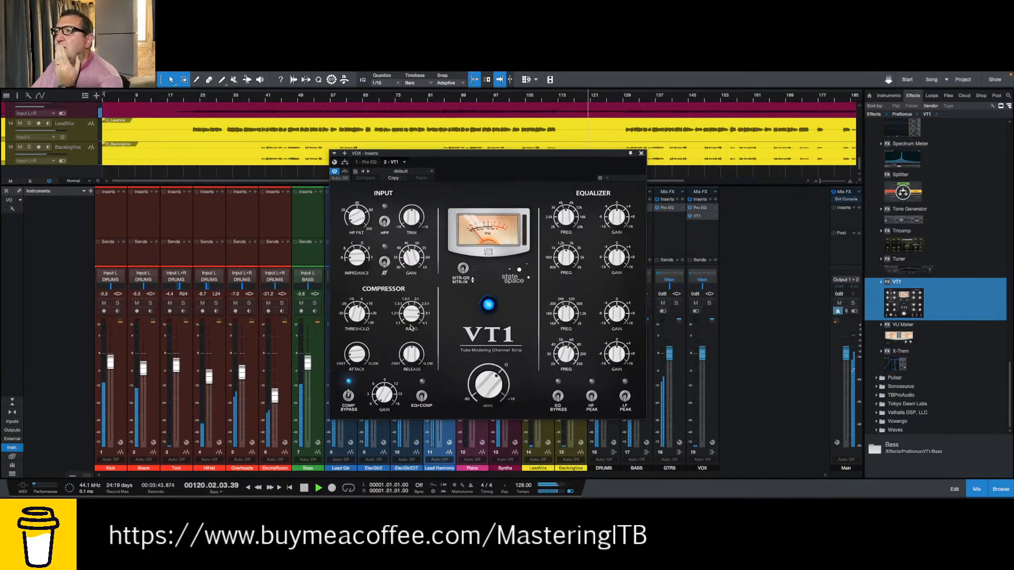
mouse_move(411, 328)
mouse_down()
mouse_move(407, 340)
mouse_move(407, 331)
mouse_up()
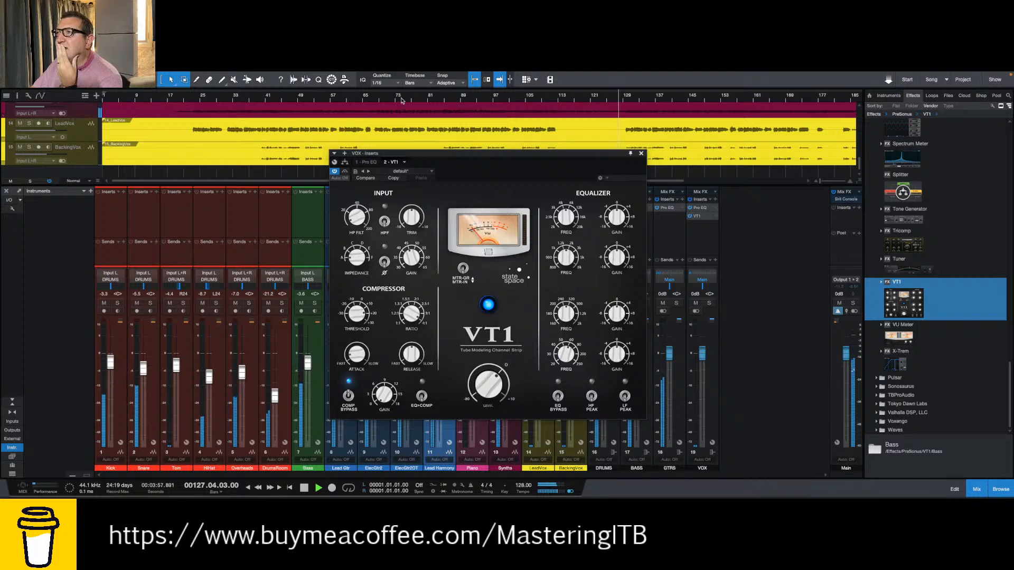
- Replay earlier vocal sections and compare the VOX bus with the VT1 bypassed and active
click(380, 99)
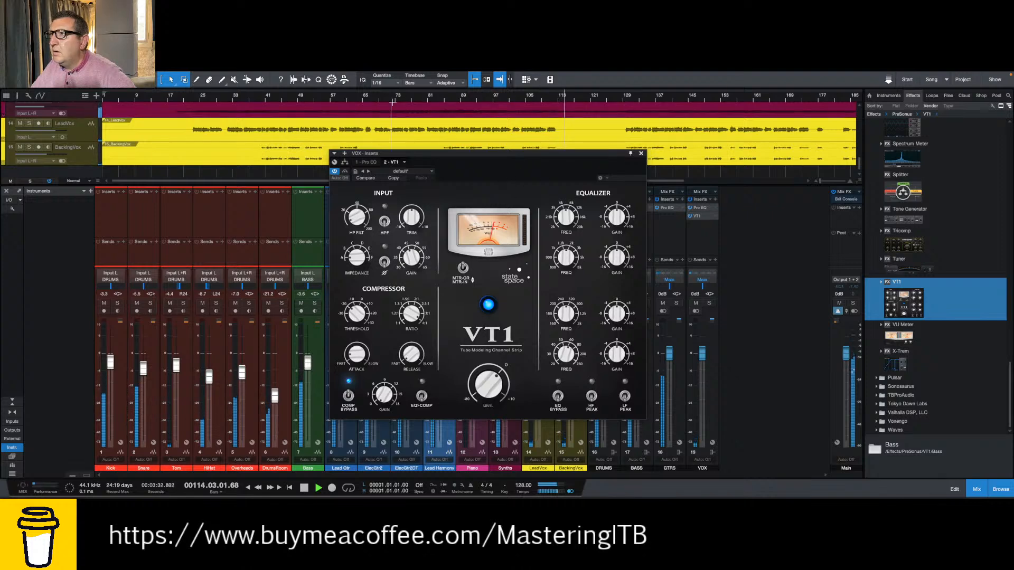
click(327, 95)
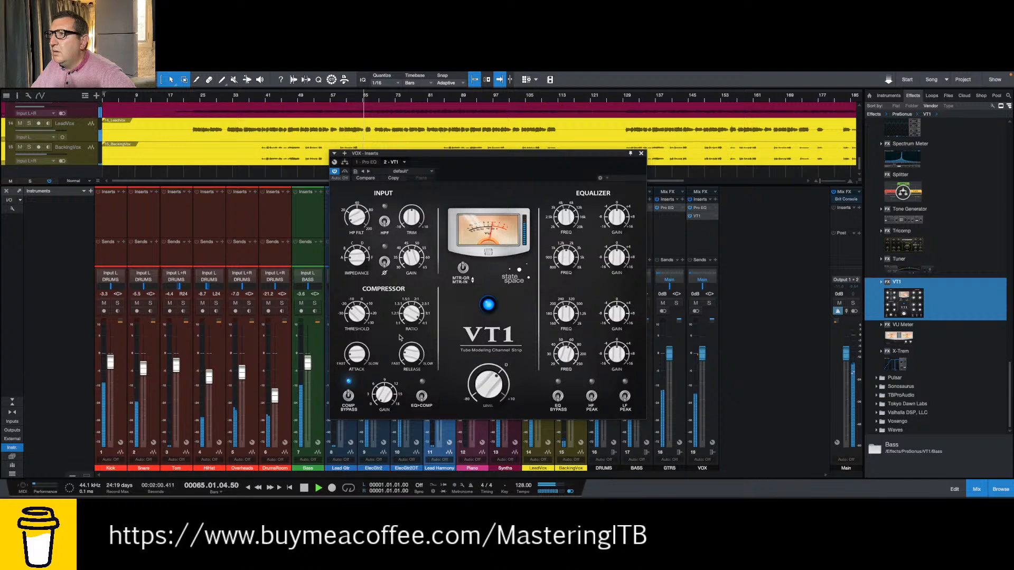
click(347, 172)
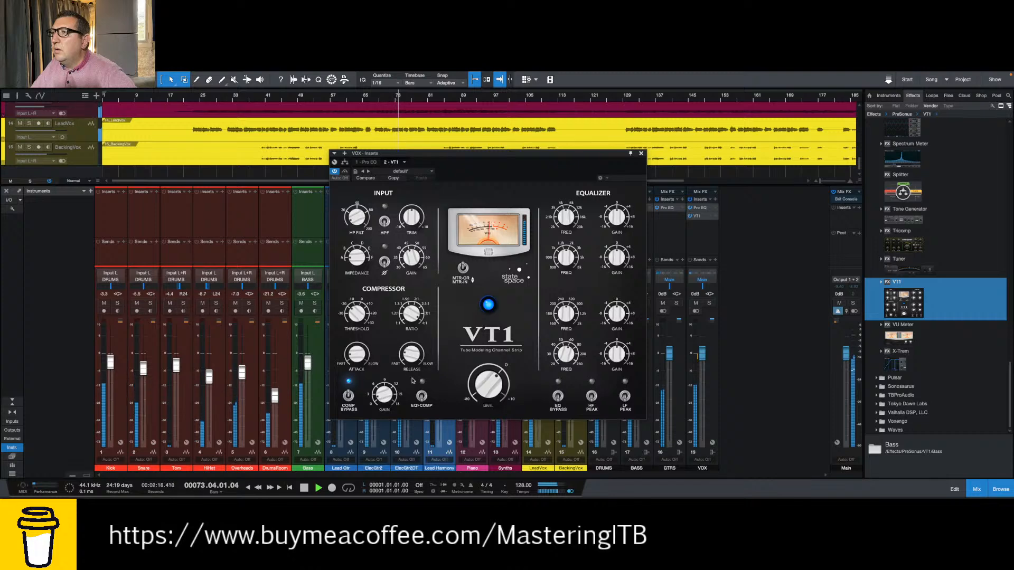
click(344, 172)
click(344, 172)
click(344, 172)
click(344, 172)
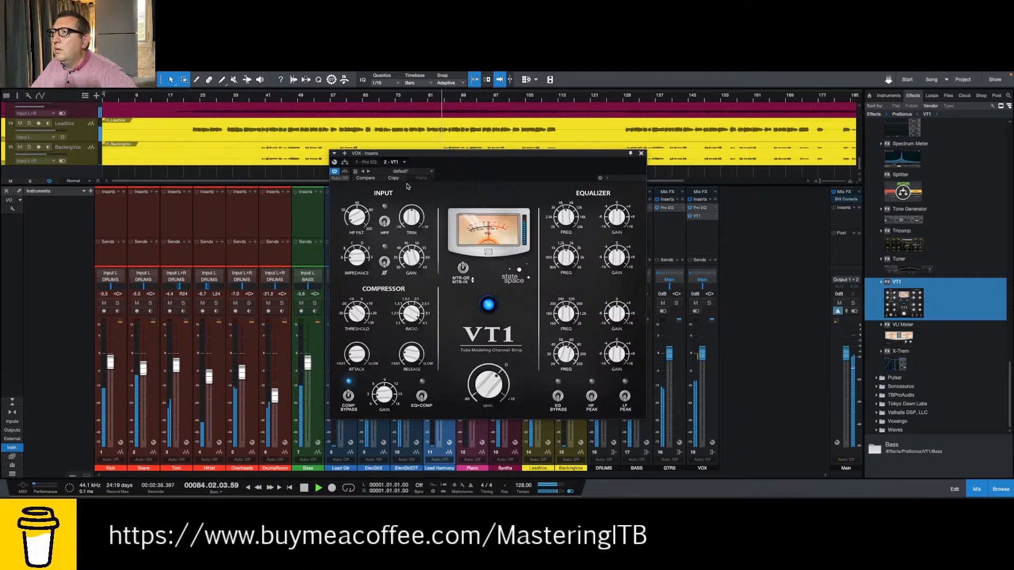
- Close the VT1 and lower the VOX bus fader to -1.8 dB
click(641, 154)
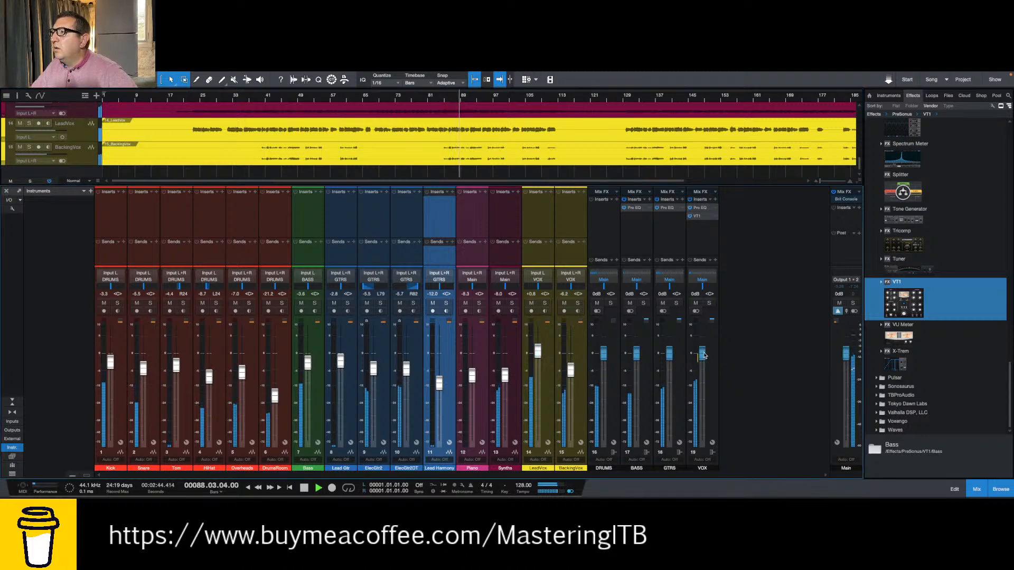
drag(702, 355, 703, 360)
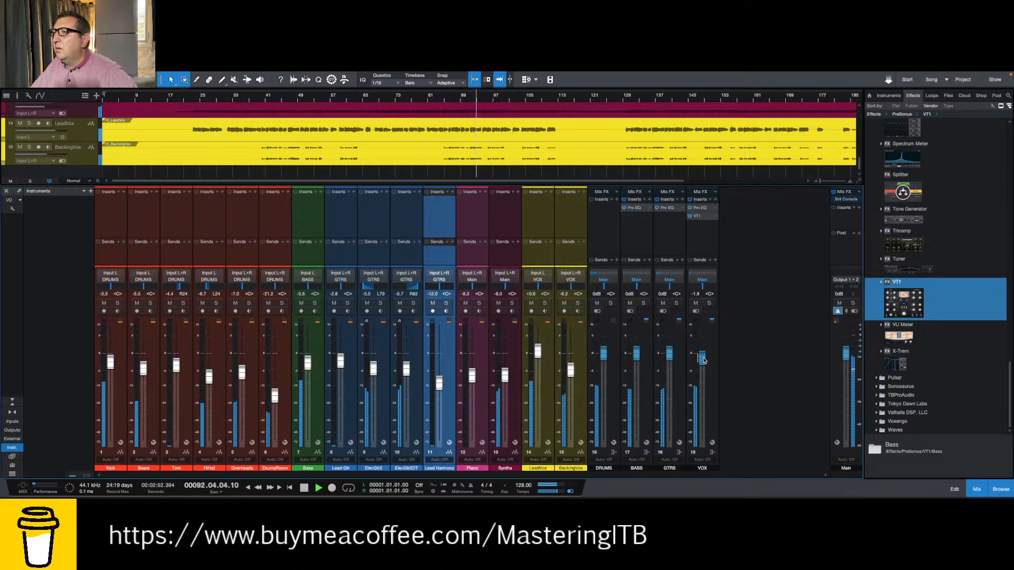
drag(704, 361, 703, 360)
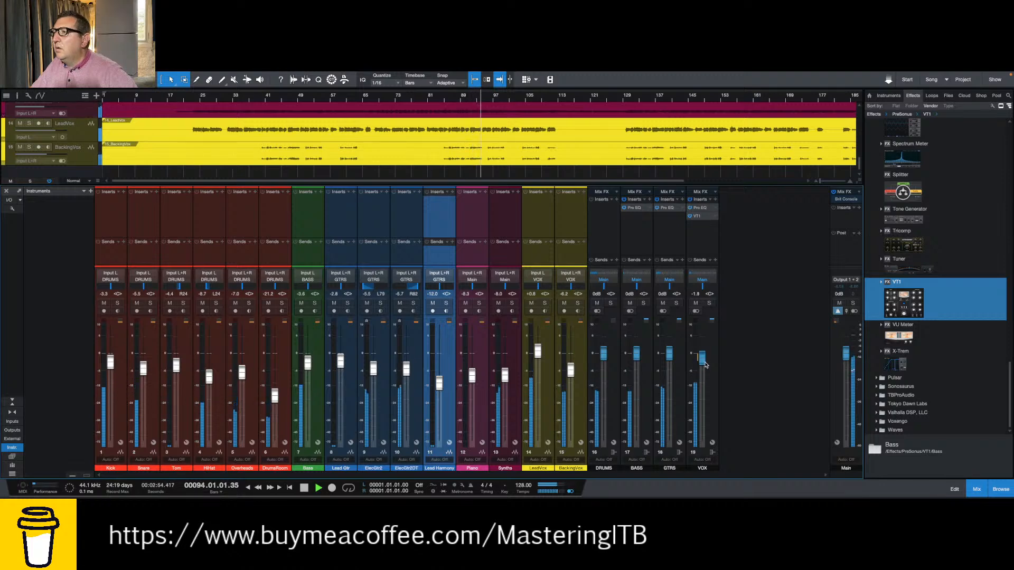
- Reopen the VOX bus's VT1, stop playback, move the window clear of the bus channels, and replay the mix from around bar 44
click(698, 216)
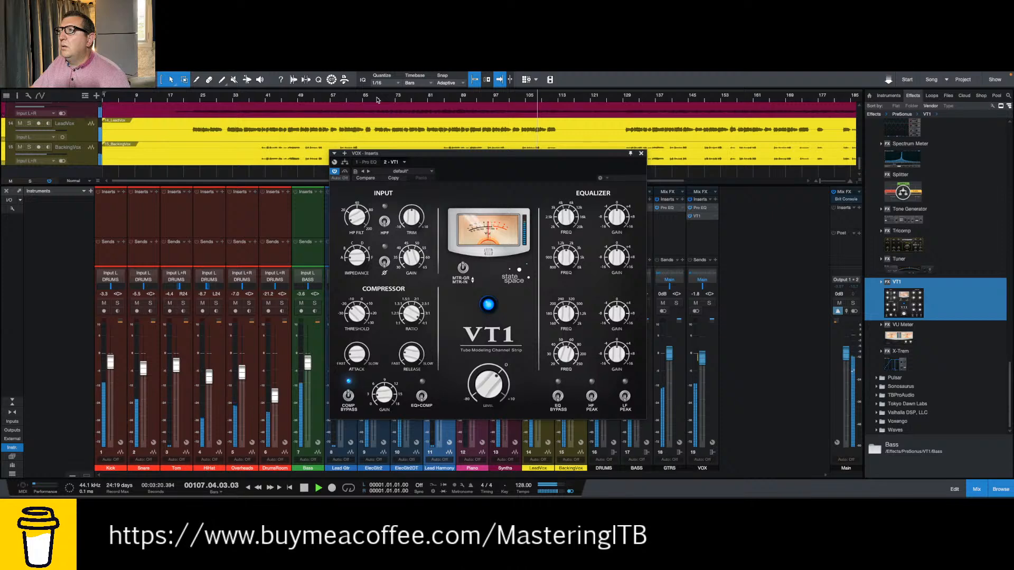
key(space)
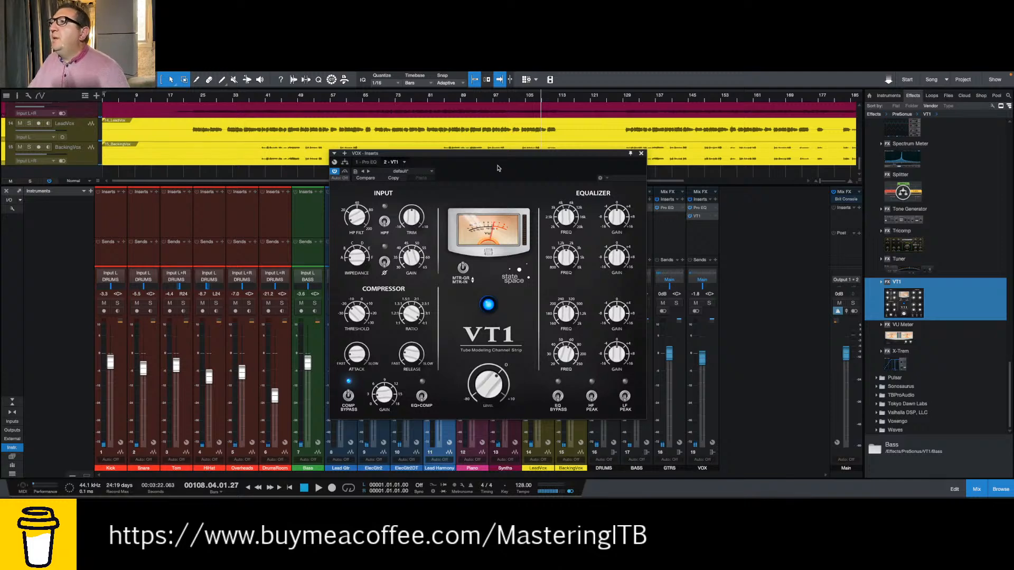
drag(490, 157, 385, 158)
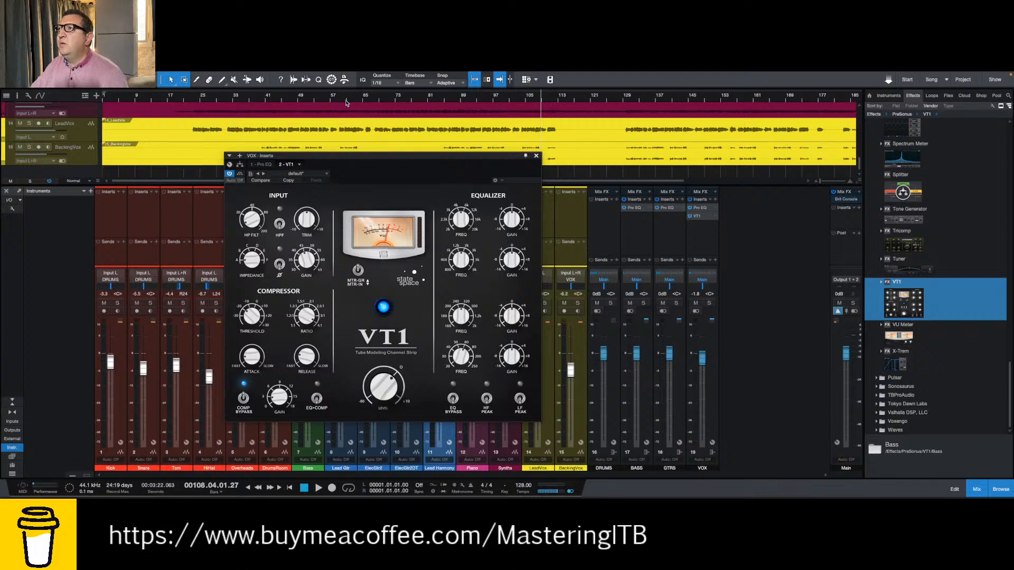
click(280, 97)
key(space)
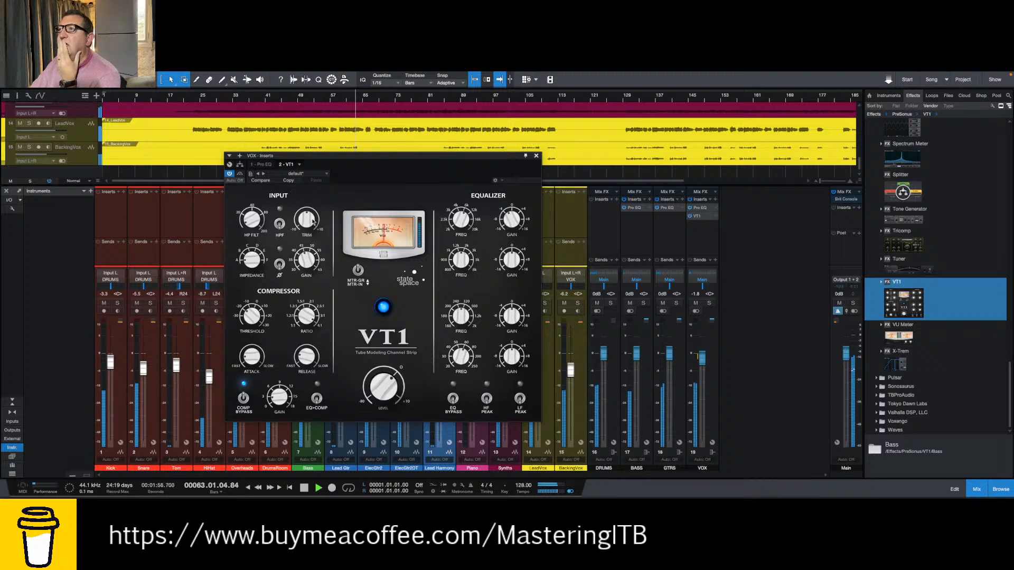
- Toggle the VT1's EQ Bypass switch to compare the vocals, and leave the switch lit
click(453, 400)
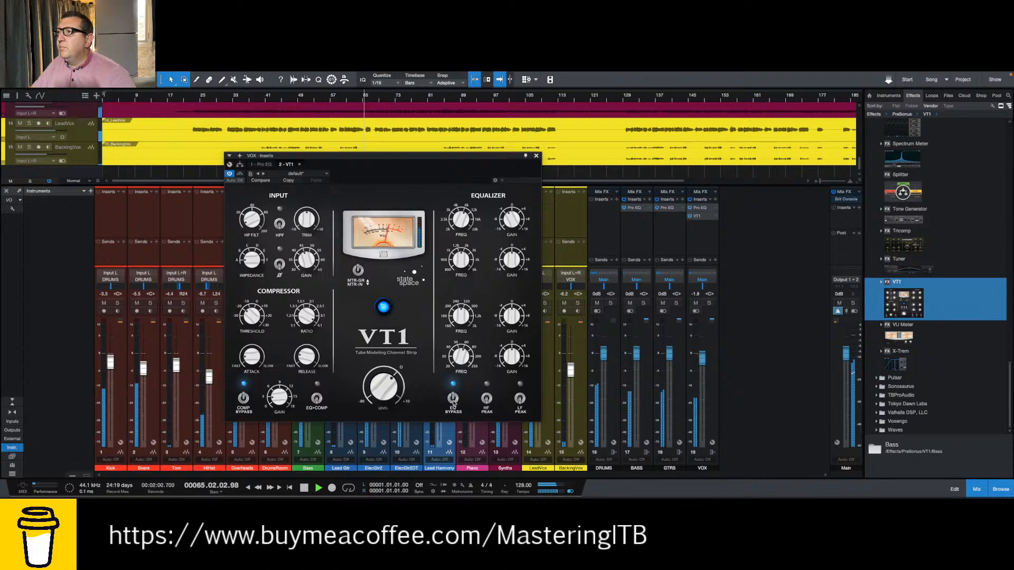
click(453, 401)
click(454, 401)
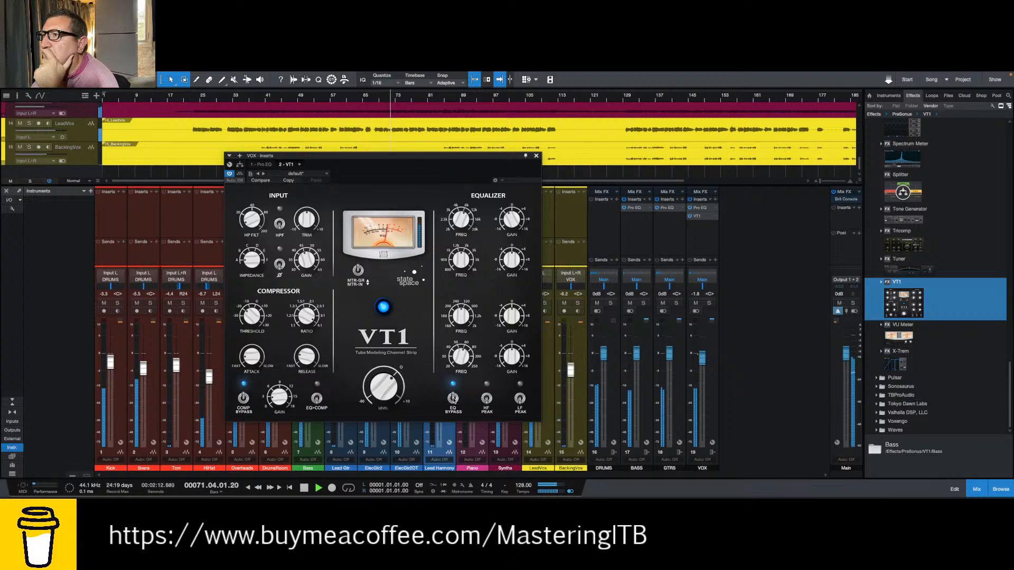
click(453, 399)
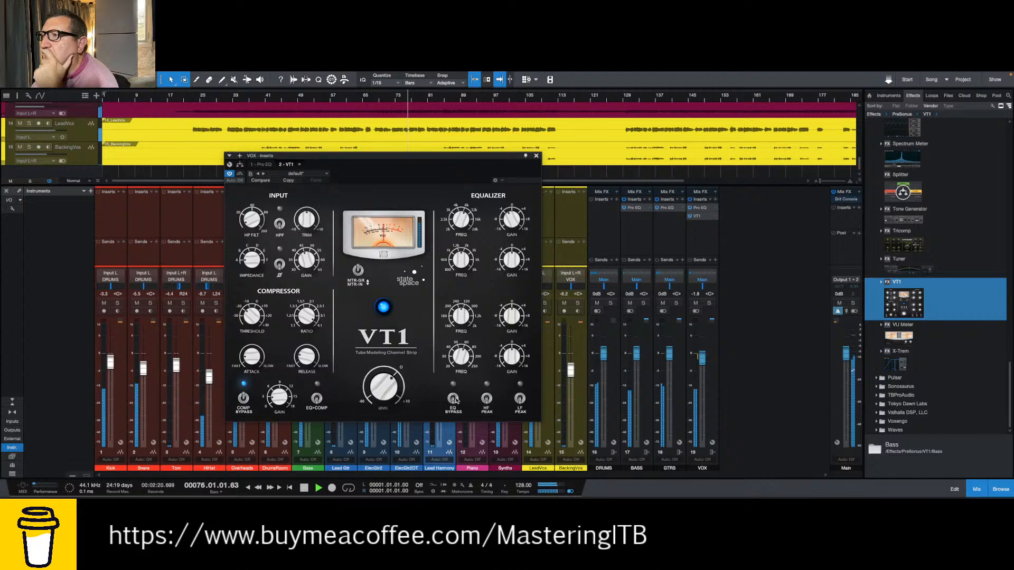
click(455, 399)
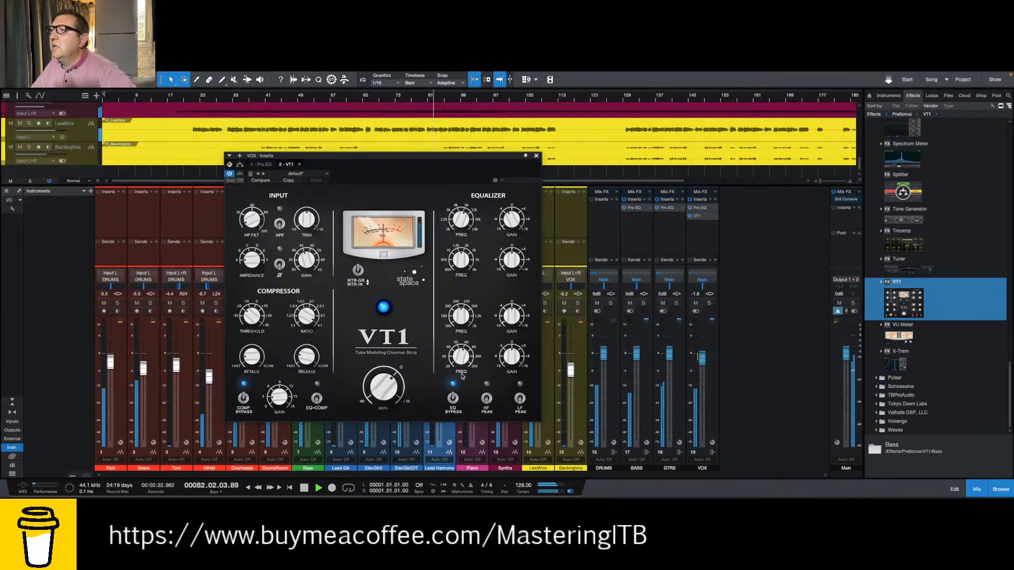
- Compare the vocals with the VT1's HF Peak and EQ Bypass switches on and off, and leave both lit
click(486, 400)
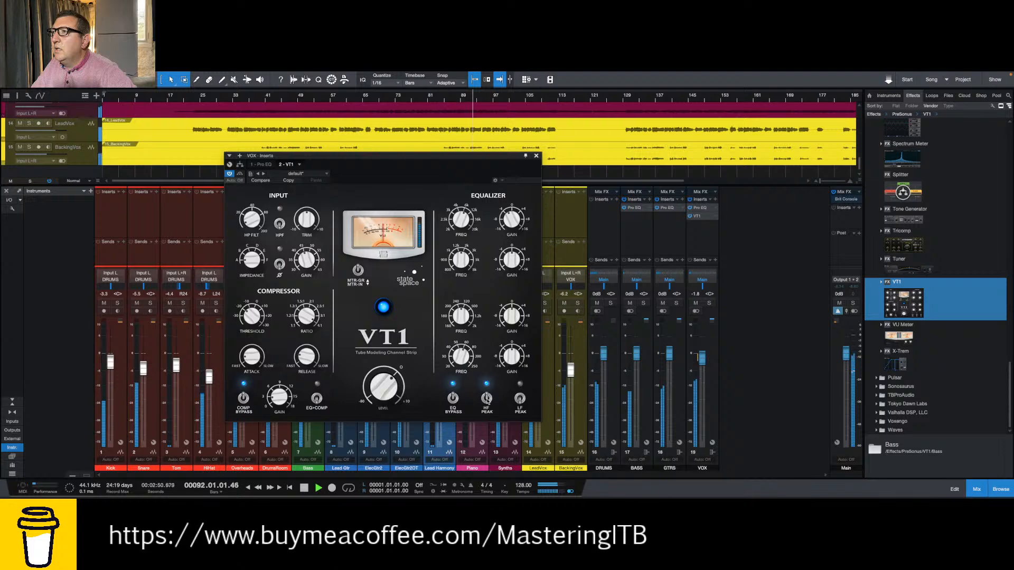
click(487, 400)
click(457, 401)
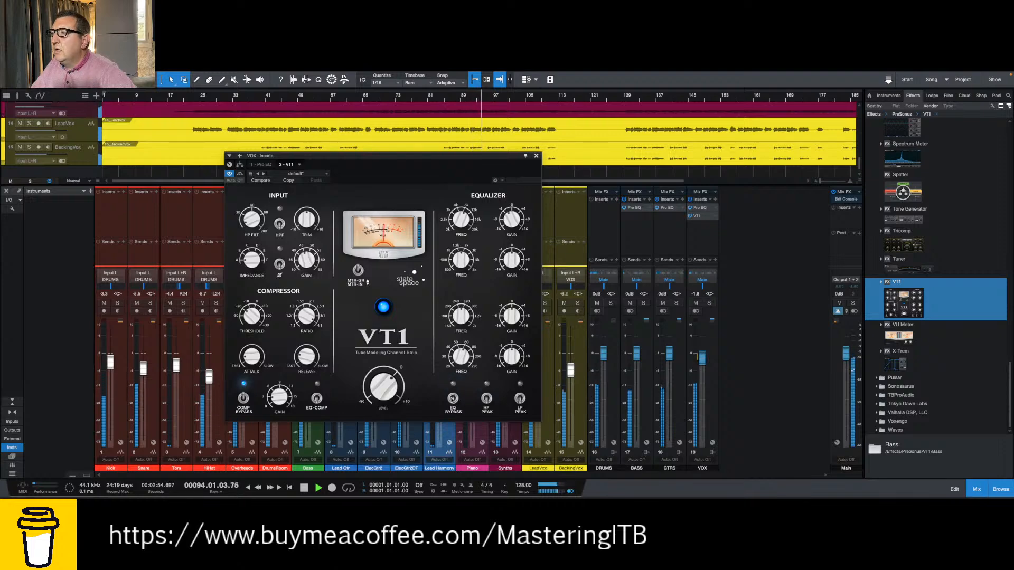
click(453, 400)
click(486, 401)
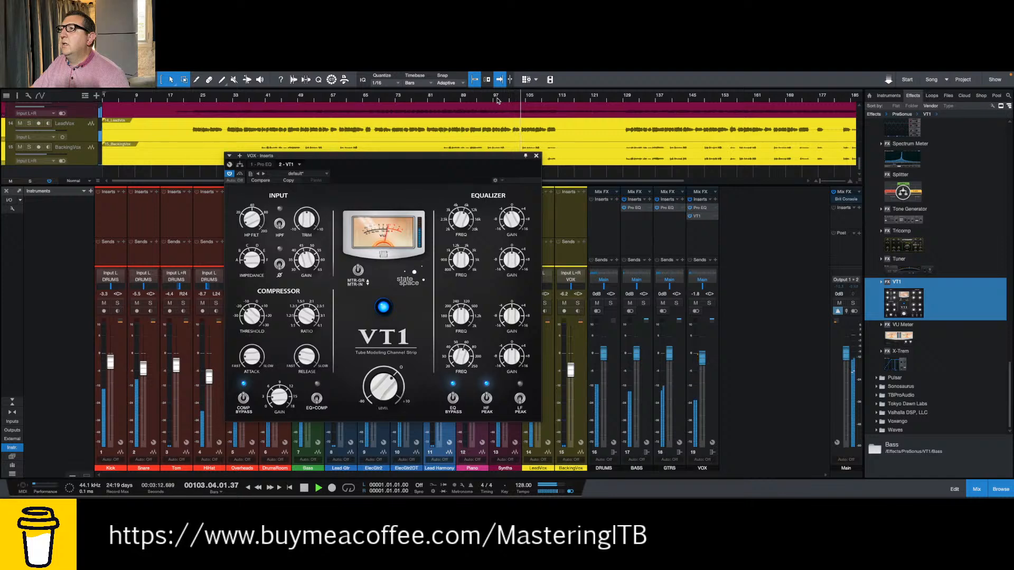
- Stop playback, switch off the VT1's HF Peak and EQ Bypass switches with LF Peak left off, and close the VT1
key(space)
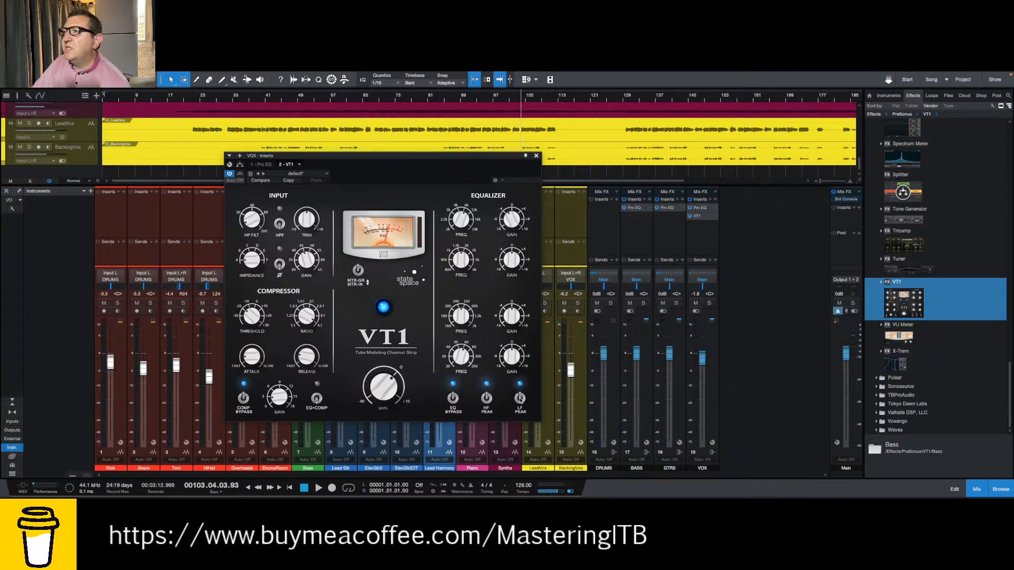
click(487, 399)
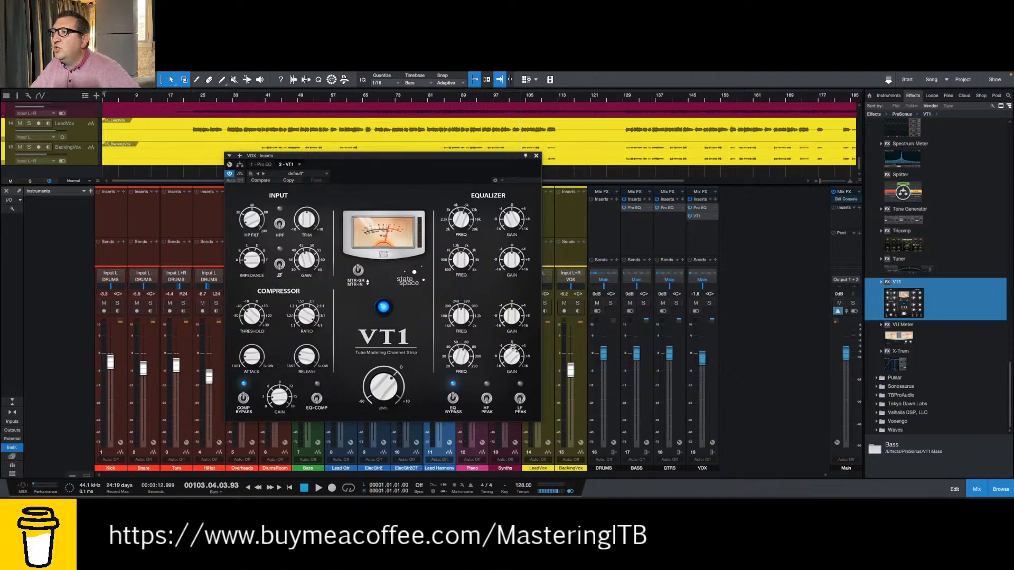
click(520, 398)
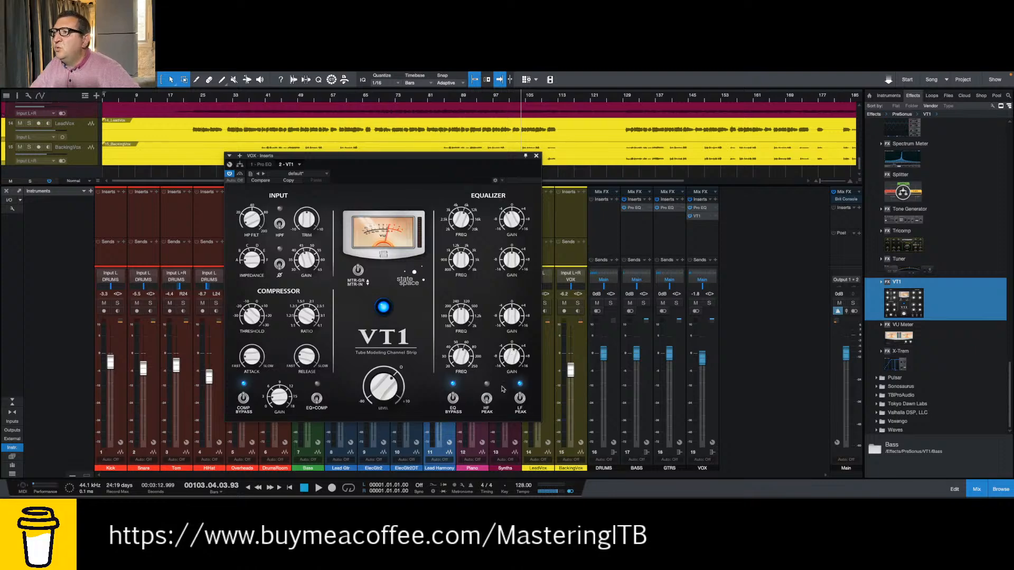
click(520, 400)
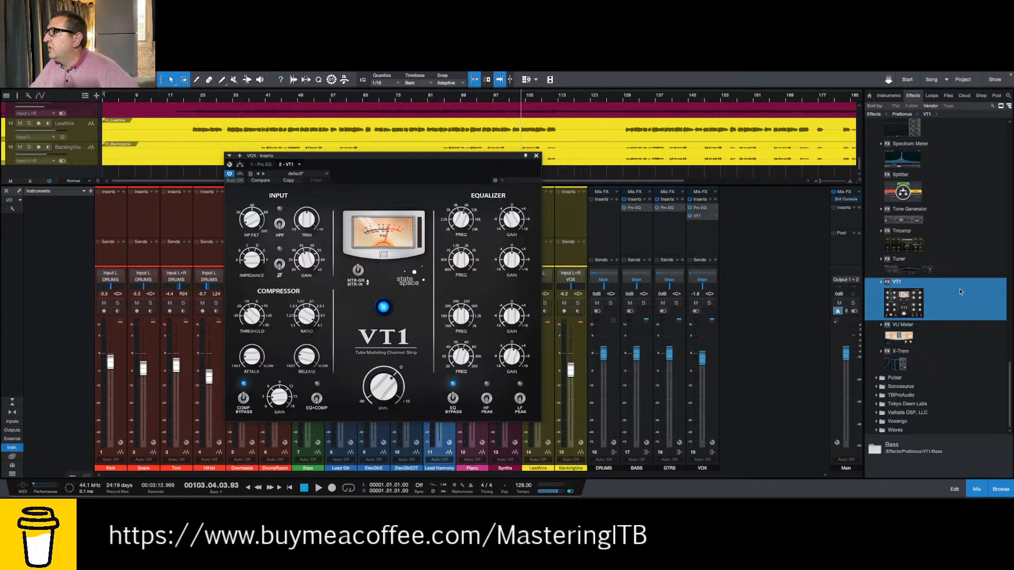
scroll(950, 287, up, 5)
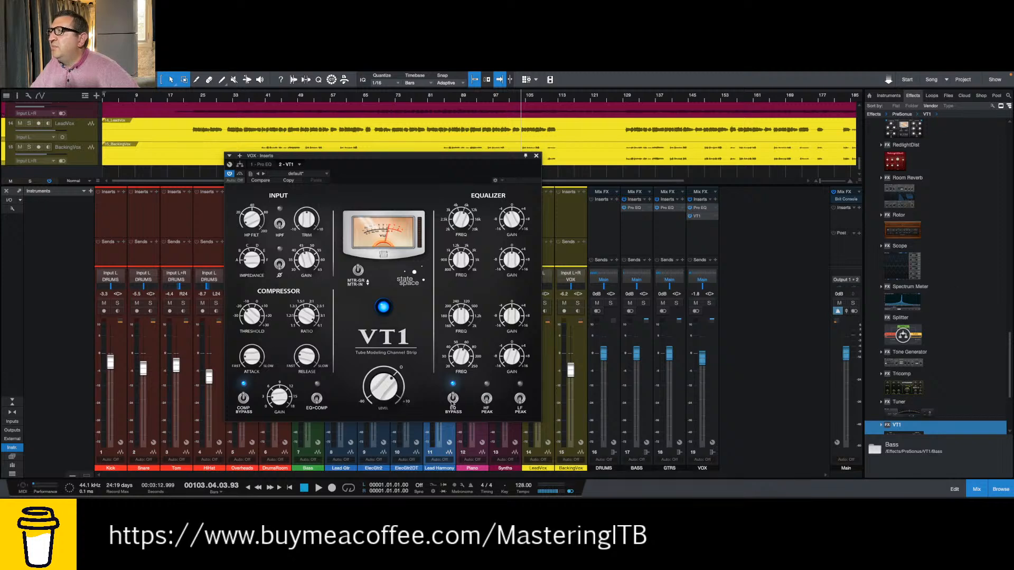
click(452, 400)
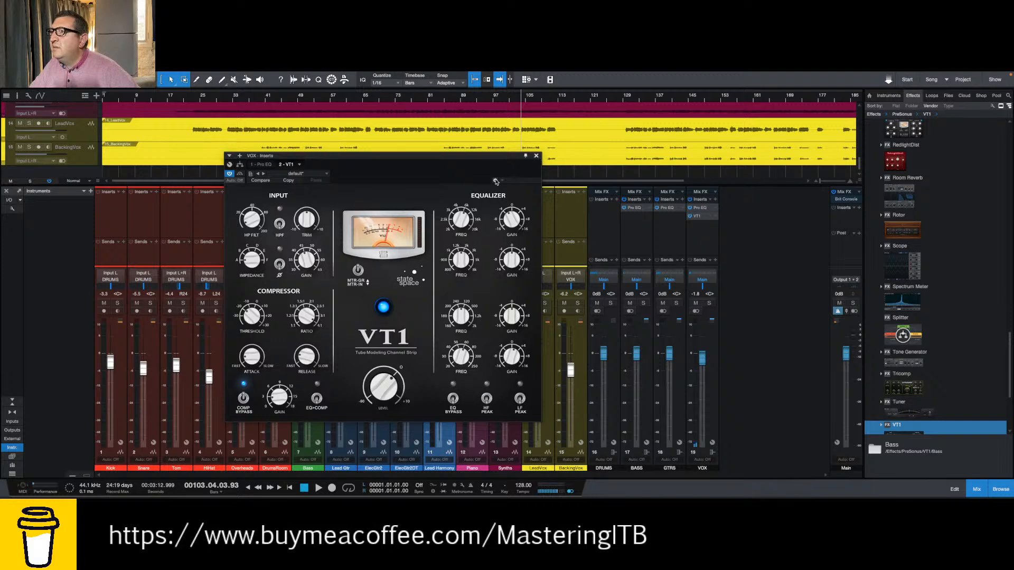
click(537, 155)
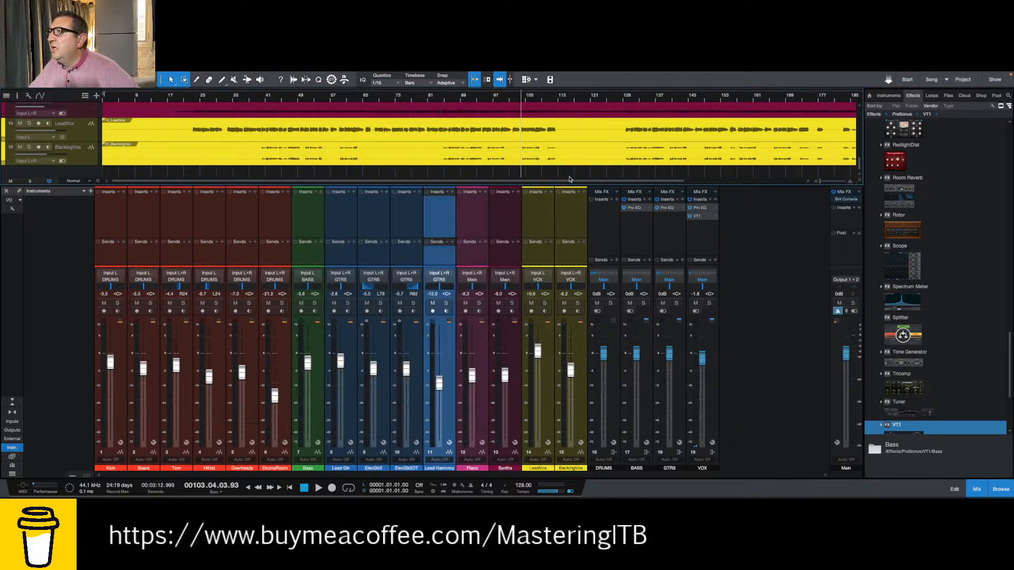
- Insert a second Pro EQ after the VT1 on the VOX bus and play the mix from around bar 32
scroll(934, 297, up, 5)
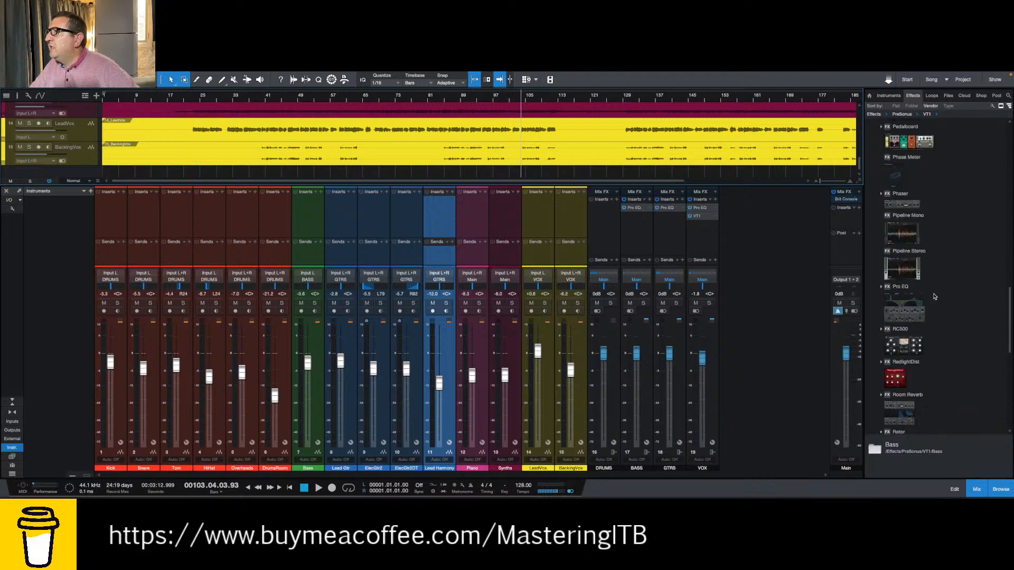
drag(939, 342, 698, 232)
click(348, 148)
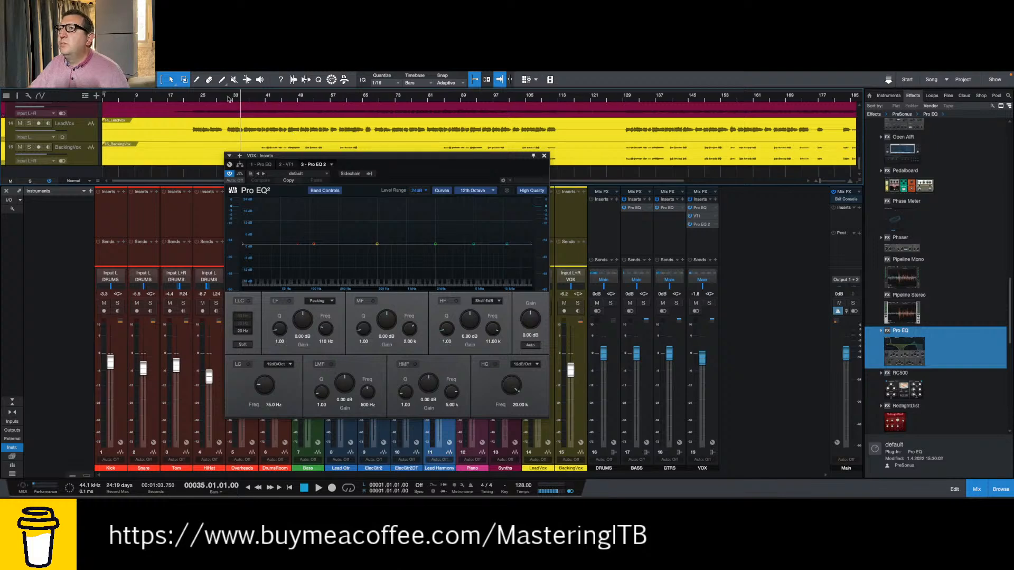
click(229, 99)
key(space)
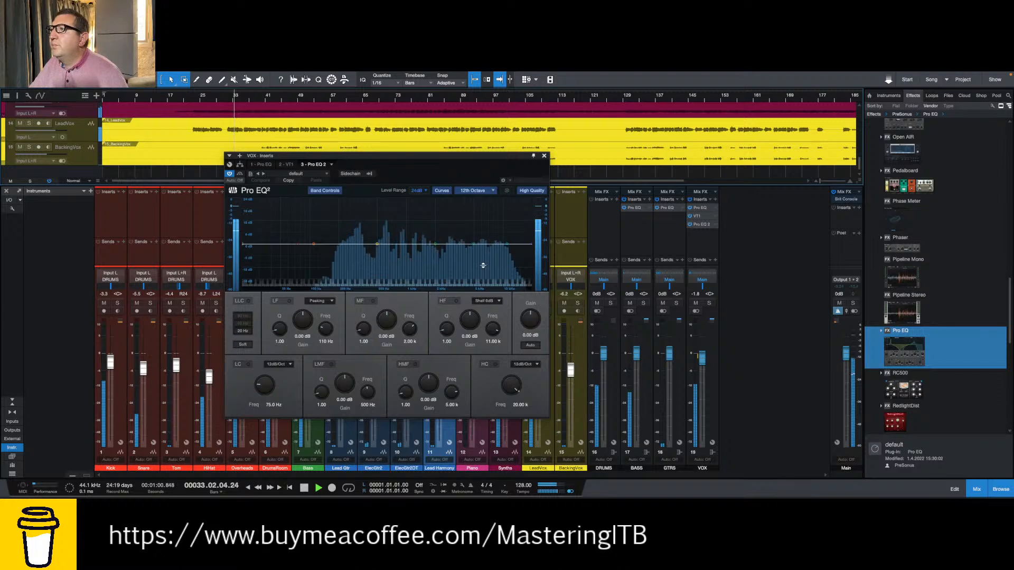
- Set the second Pro EQ's HMF band to a -3.55 dB cut at 6.76 kHz with a Q of about 1.4
drag(474, 246, 487, 220)
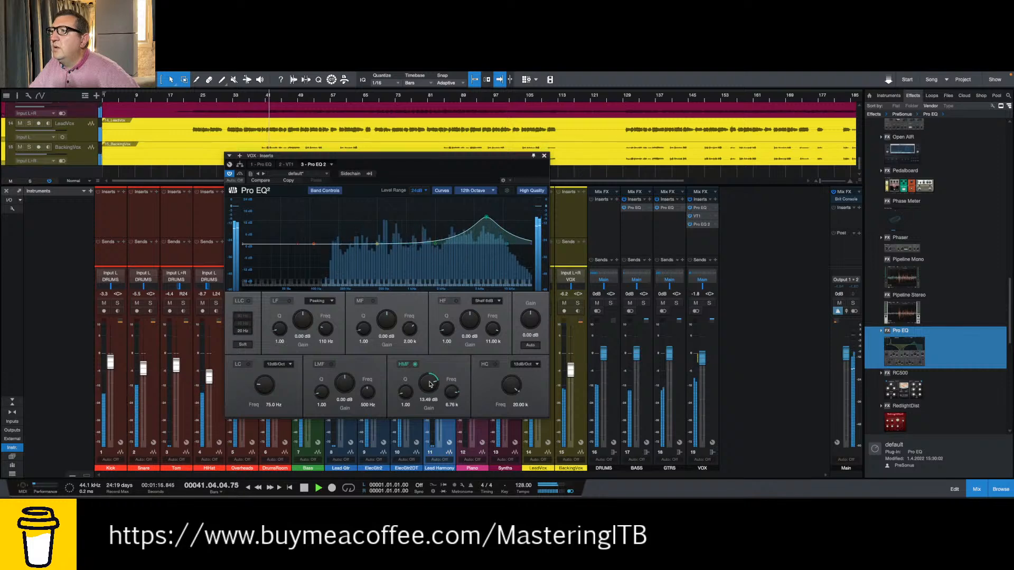
drag(429, 384, 408, 384)
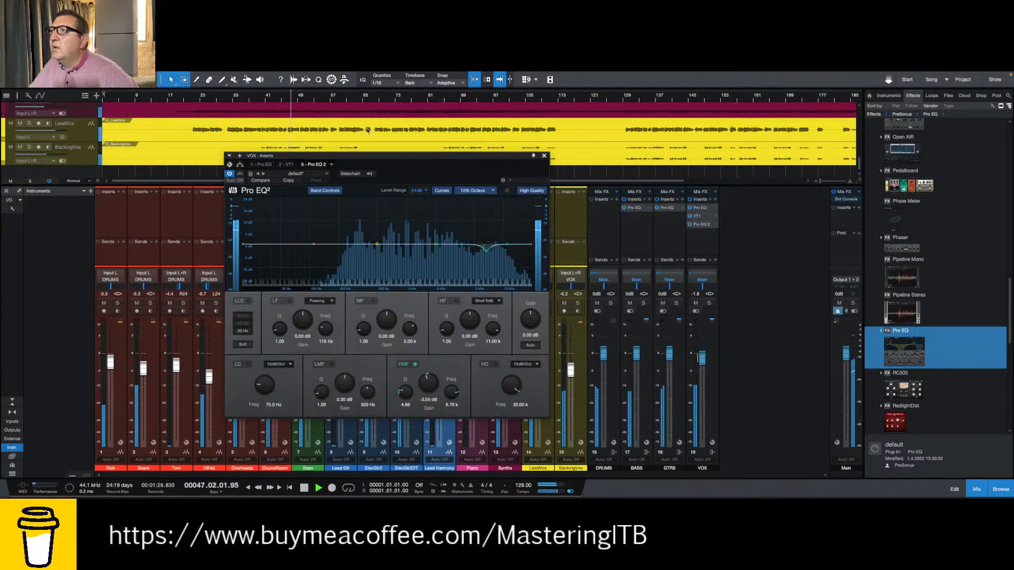
click(279, 99)
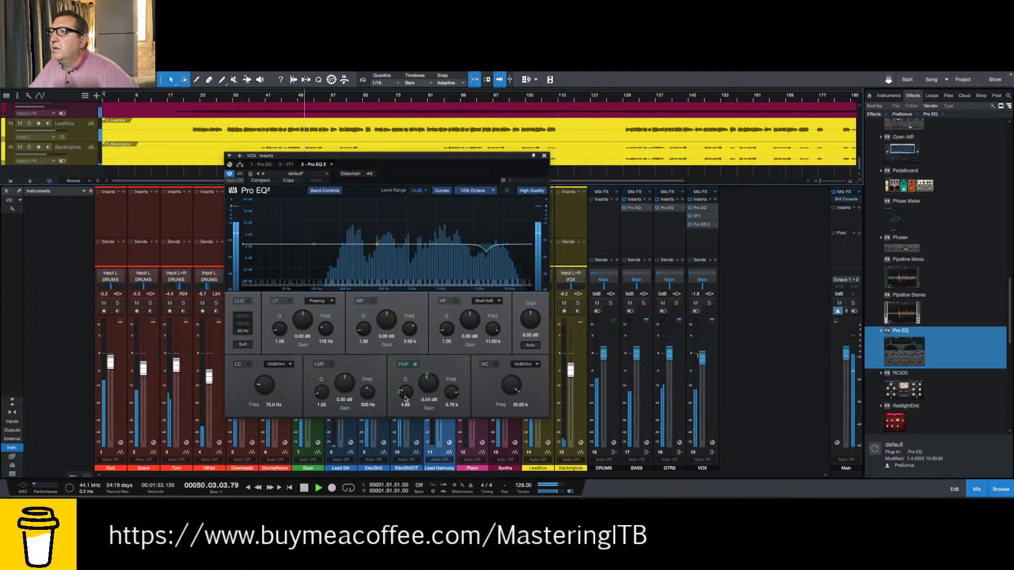
drag(405, 392, 399, 401)
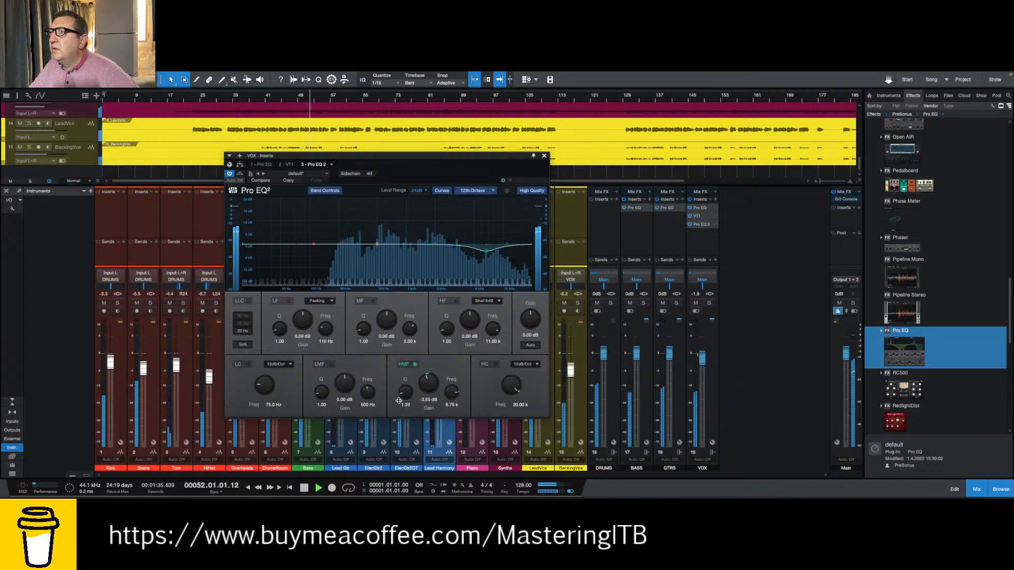
- Replay the vocals from around bar 44 with the HMF cut active and with the second Pro EQ bypassed, and stop playback
click(294, 99)
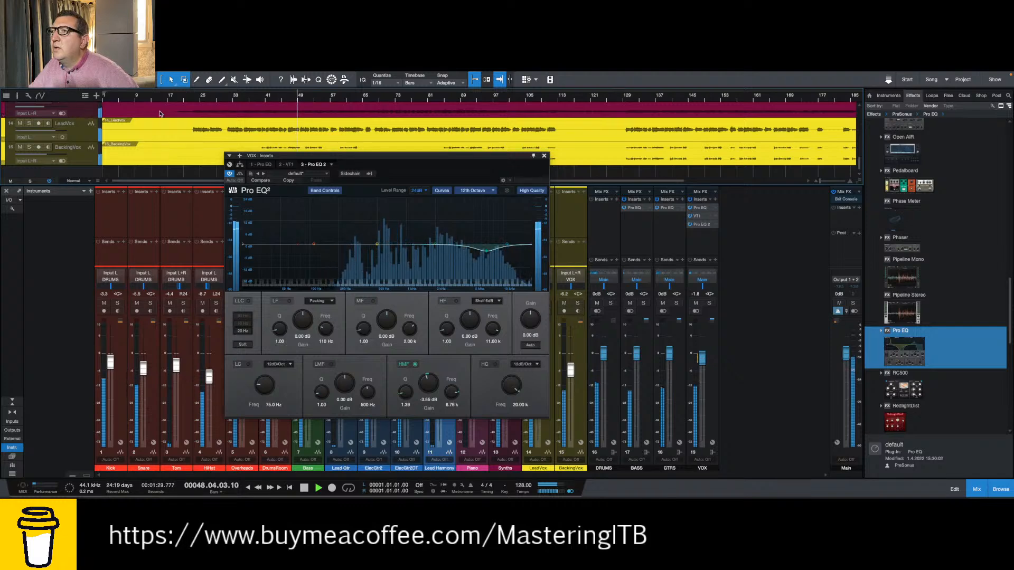
click(277, 103)
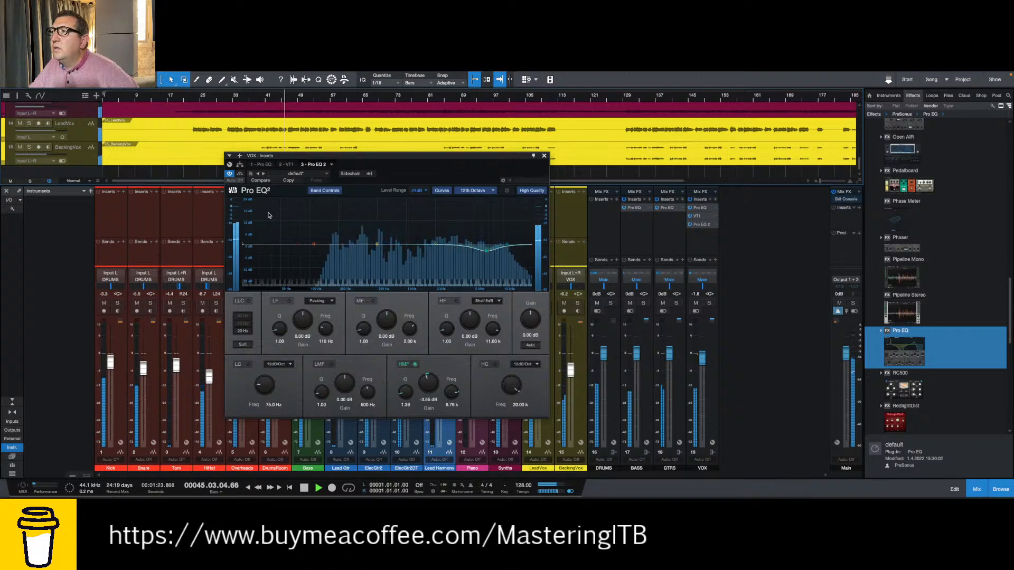
click(241, 174)
click(275, 100)
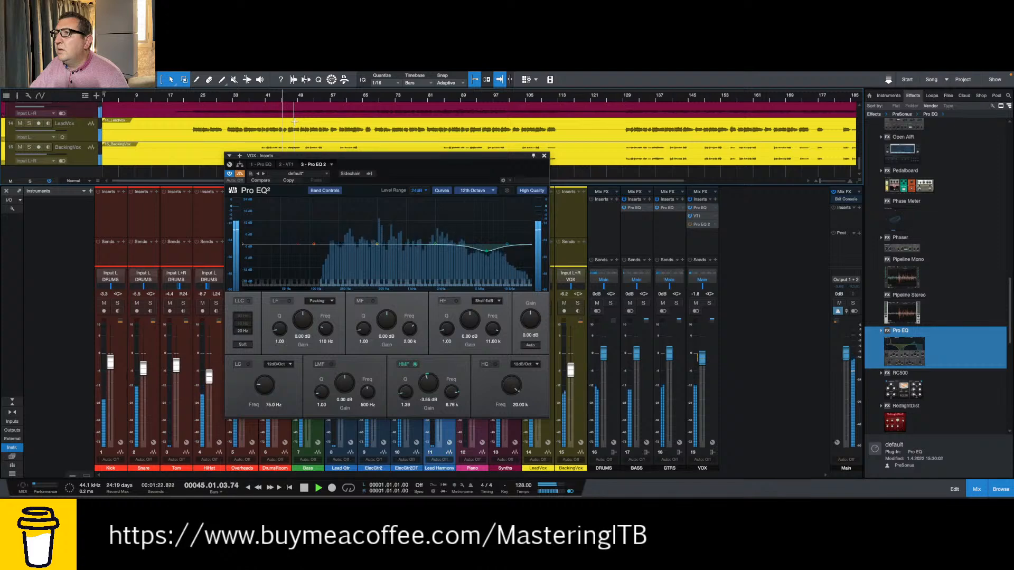
key(space)
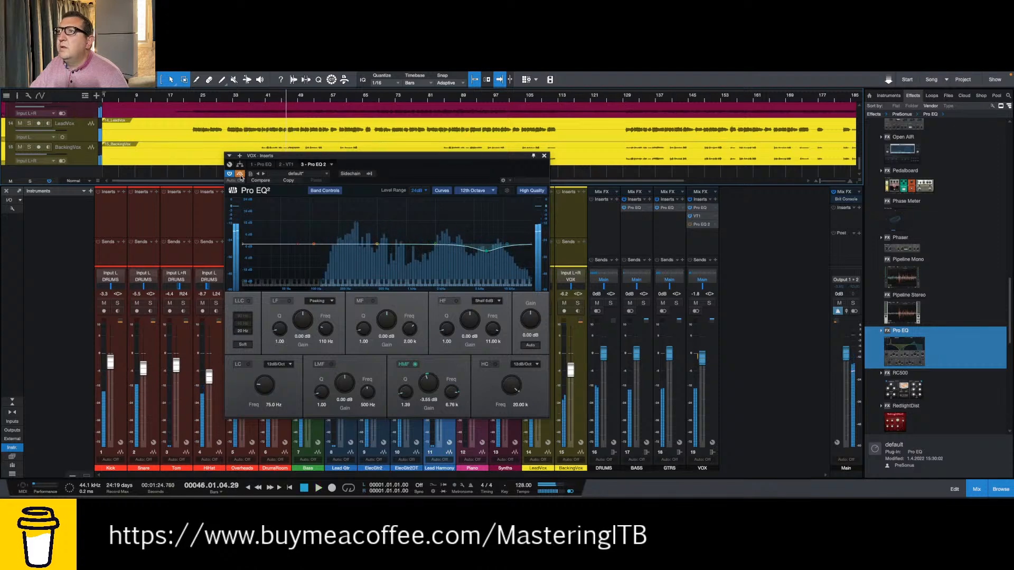
- Play the passage from bar 44 once with the second Pro EQ active and once with it bypassed
click(278, 100)
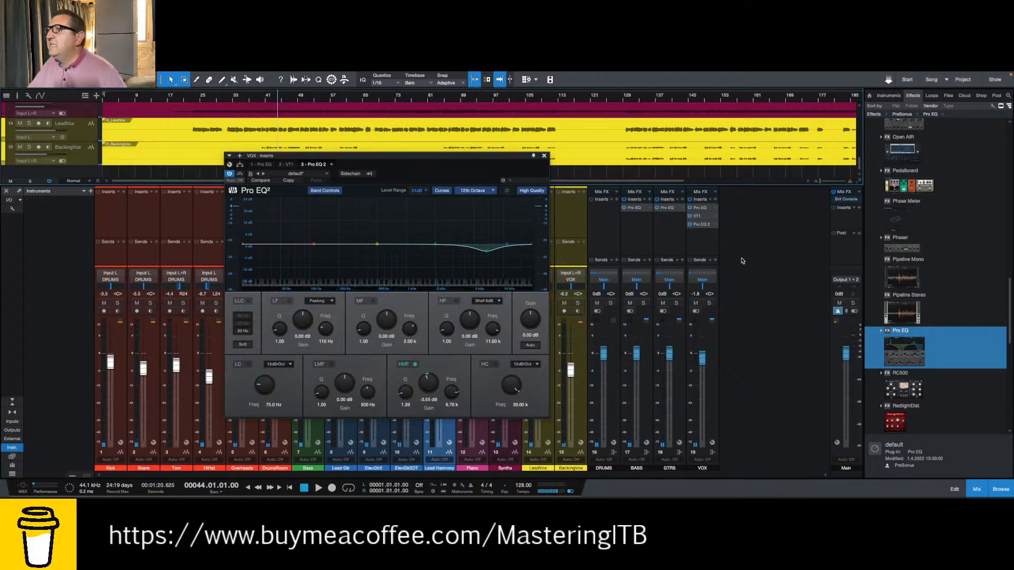
key(space)
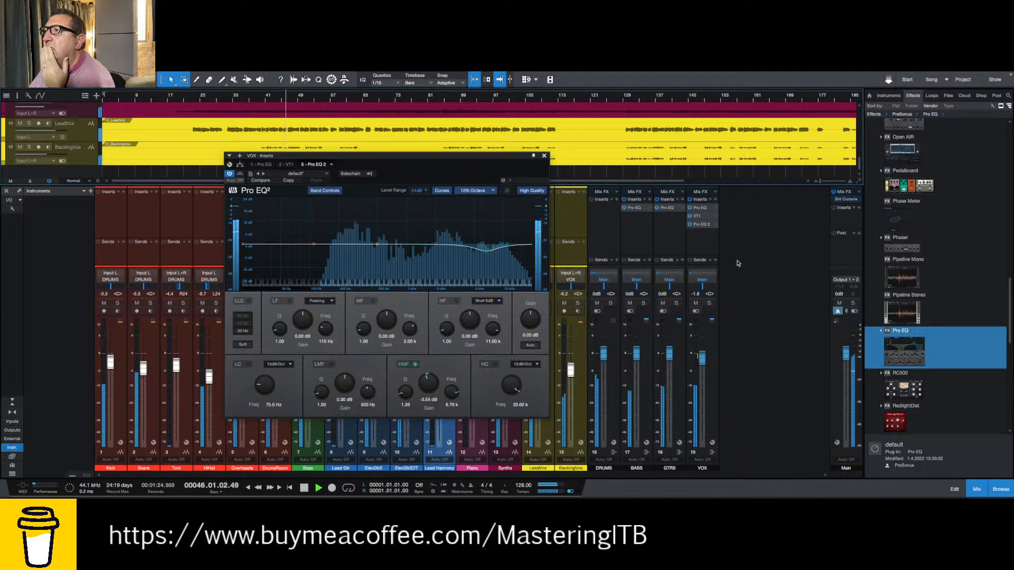
key(space)
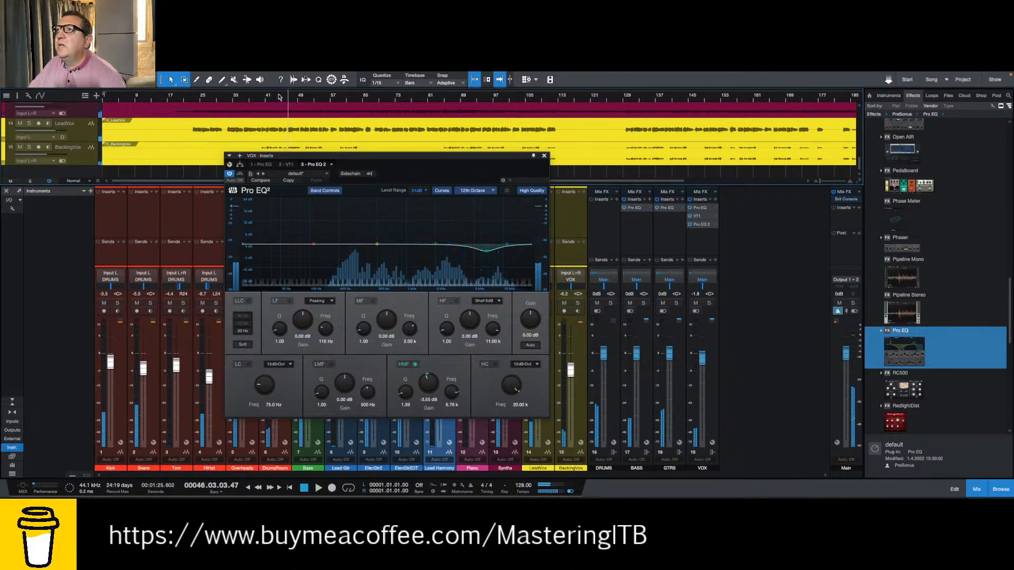
click(278, 100)
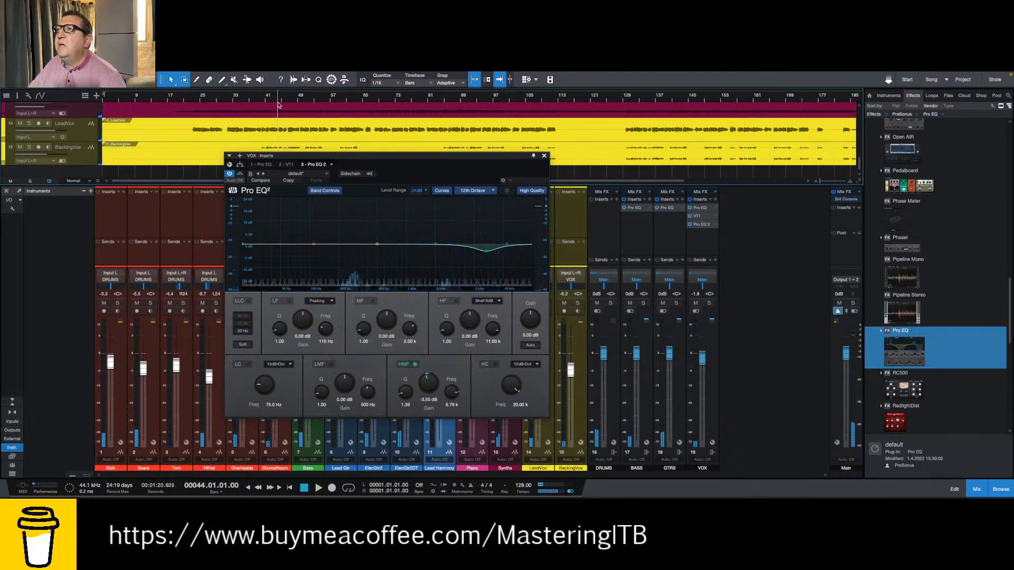
click(238, 176)
key(space)
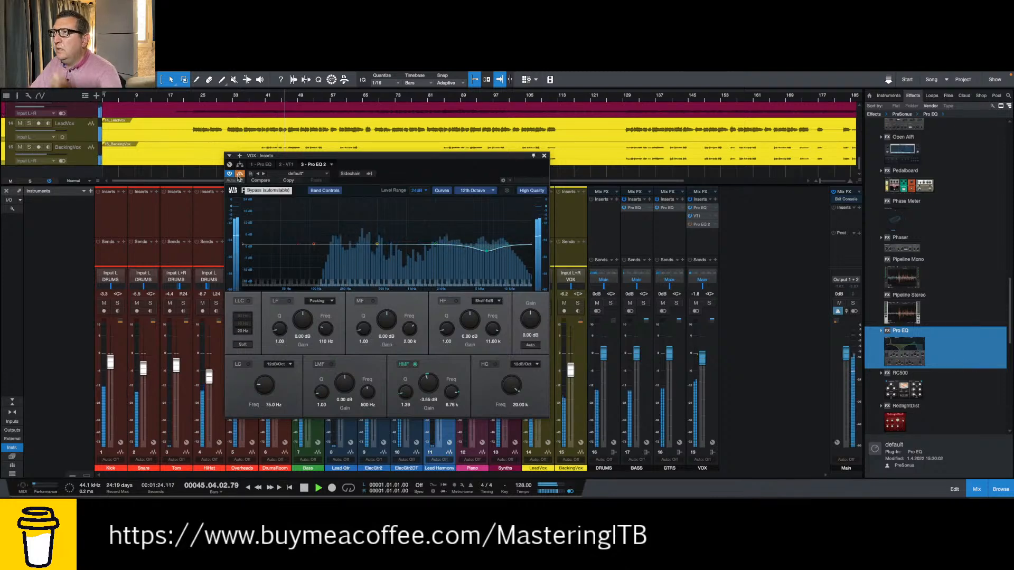
key(space)
- Replay from bar 44 while toggling the second Pro EQ's bypass, leave the EQ active, and stop playback
click(278, 98)
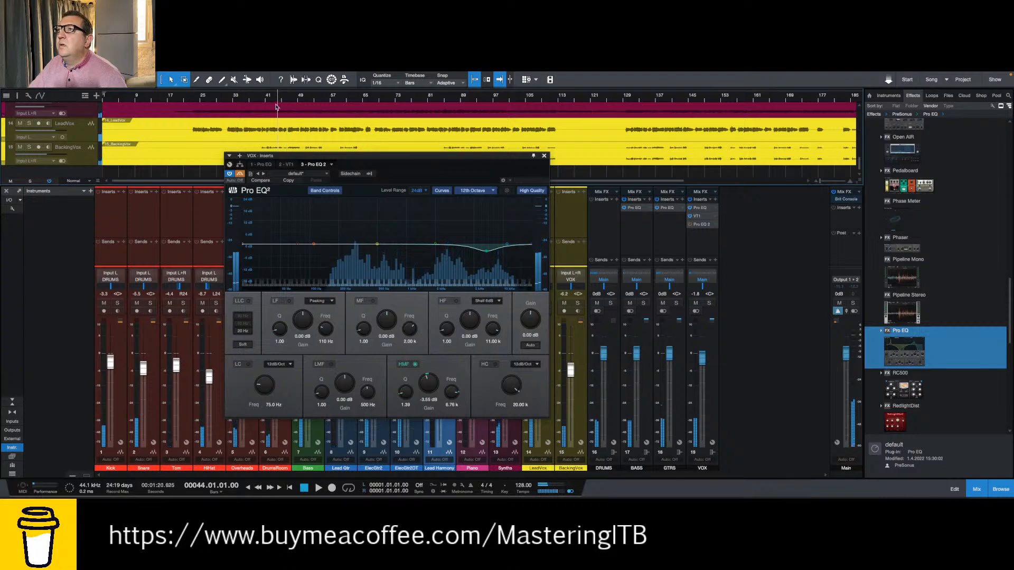
key(space)
click(240, 172)
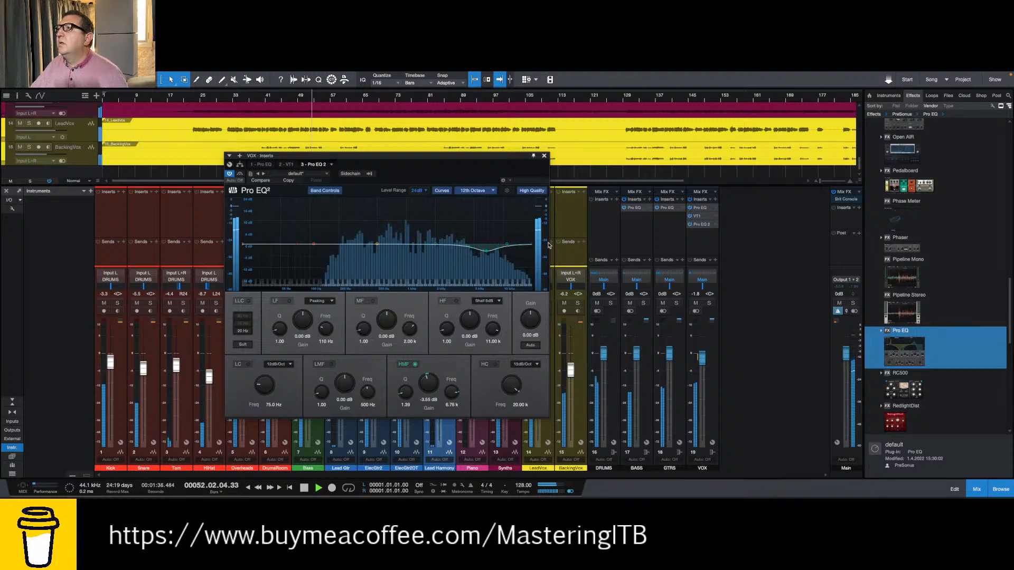
click(240, 174)
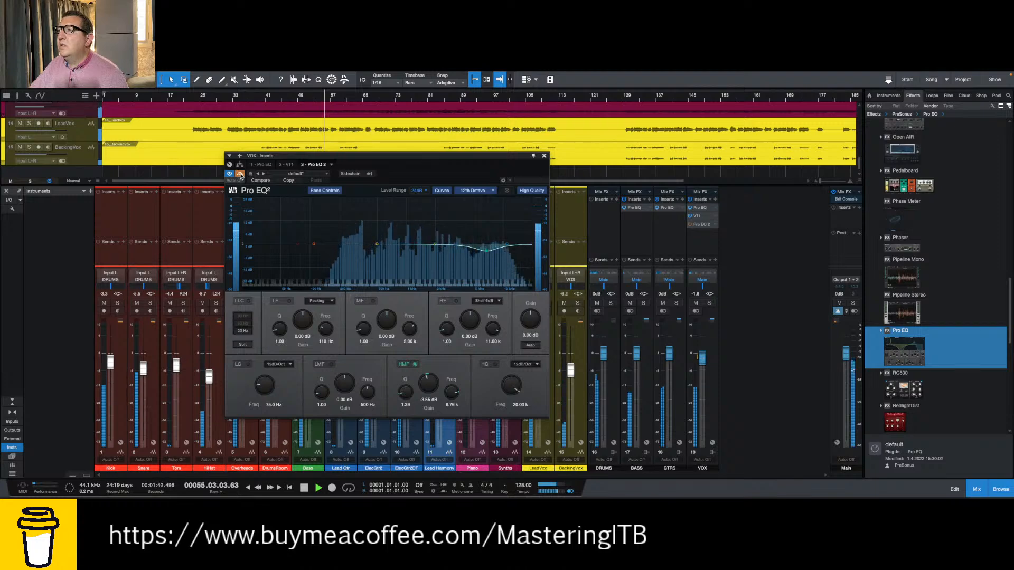
click(239, 173)
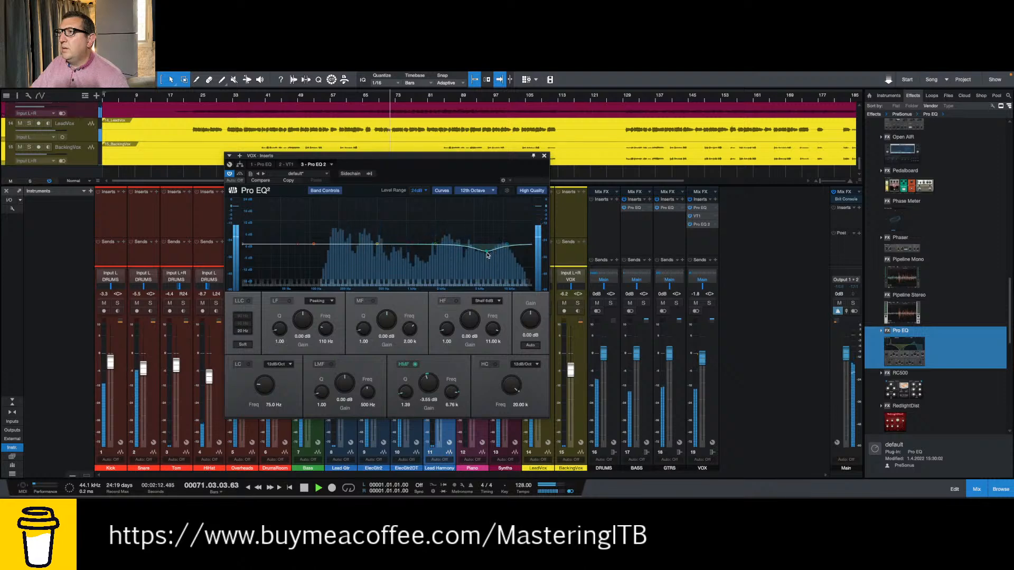
key(space)
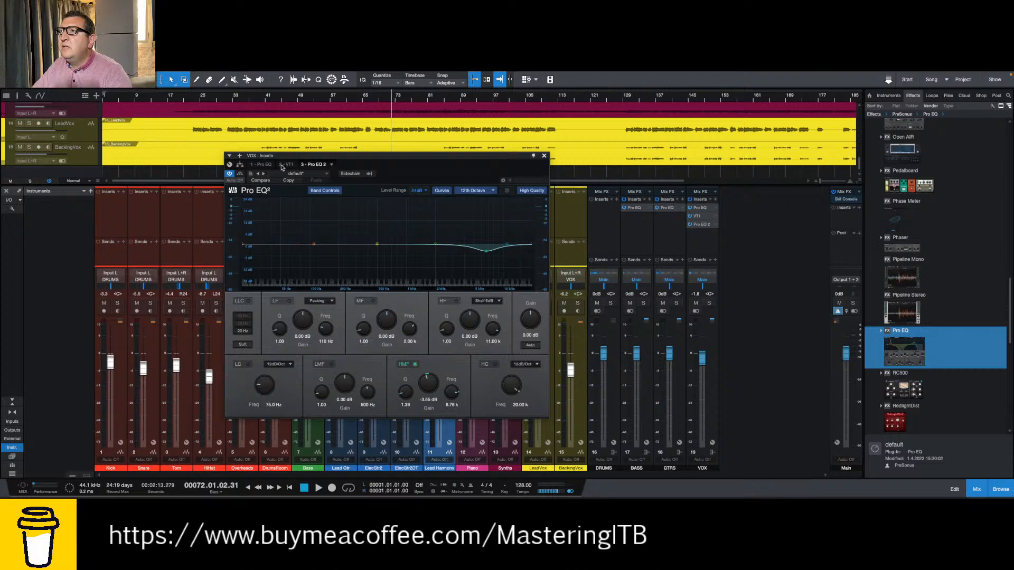
- Remove the second Pro EQ and the VT1 from the VOX bus inserts, keeping the low-cut Pro EQ, and close the insert window
click(264, 164)
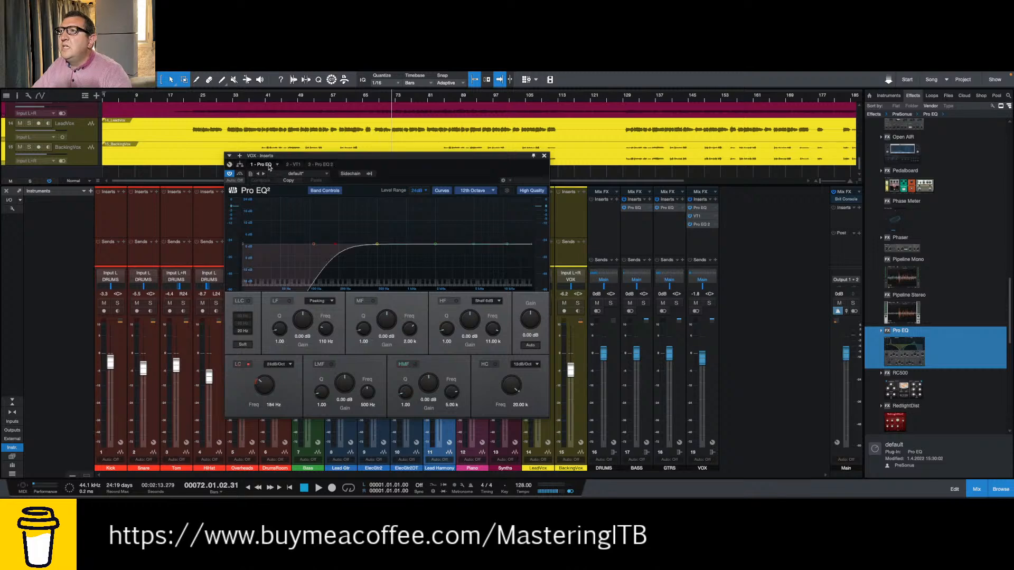
click(314, 165)
click(332, 164)
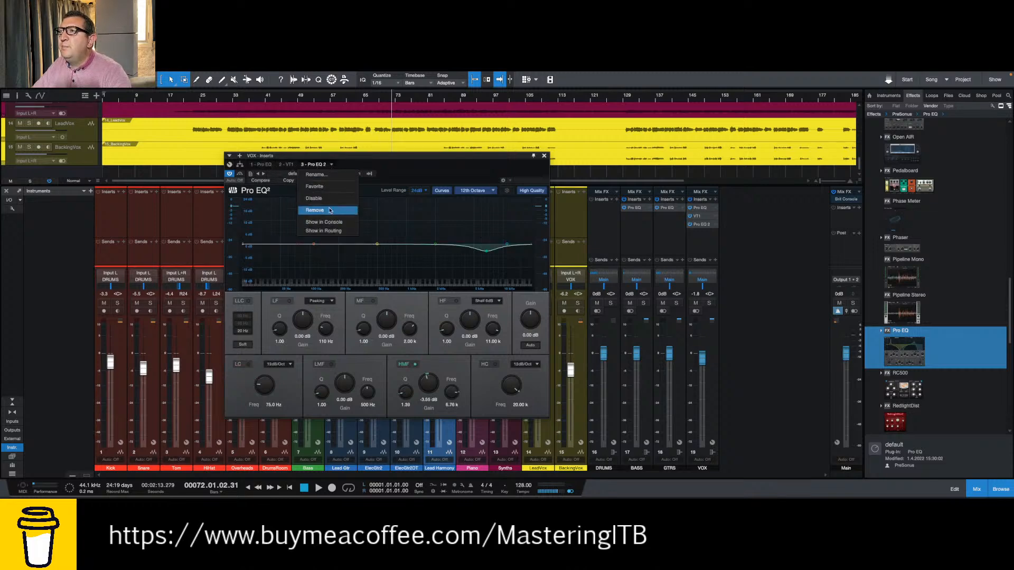
click(328, 210)
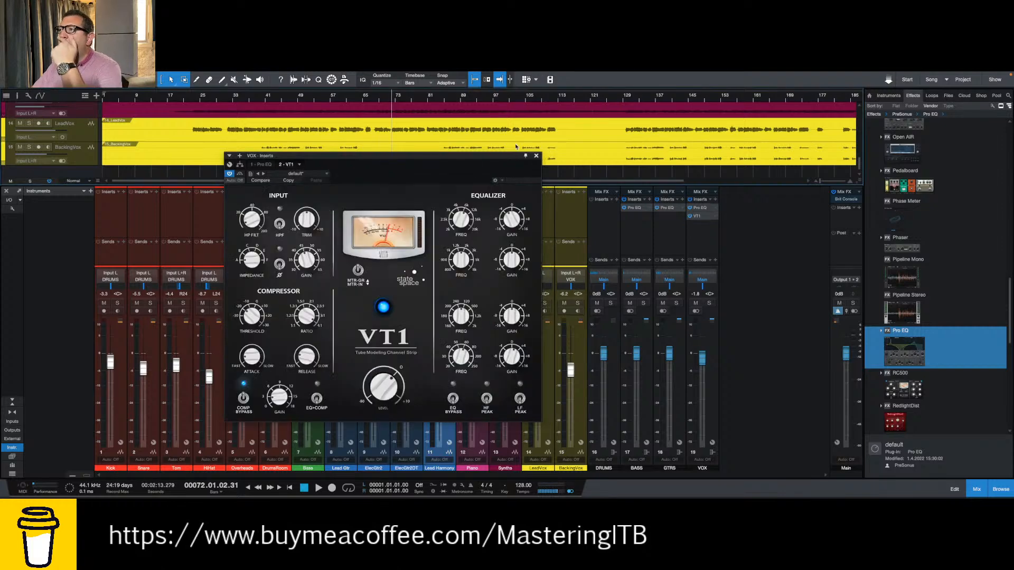
click(300, 166)
click(299, 213)
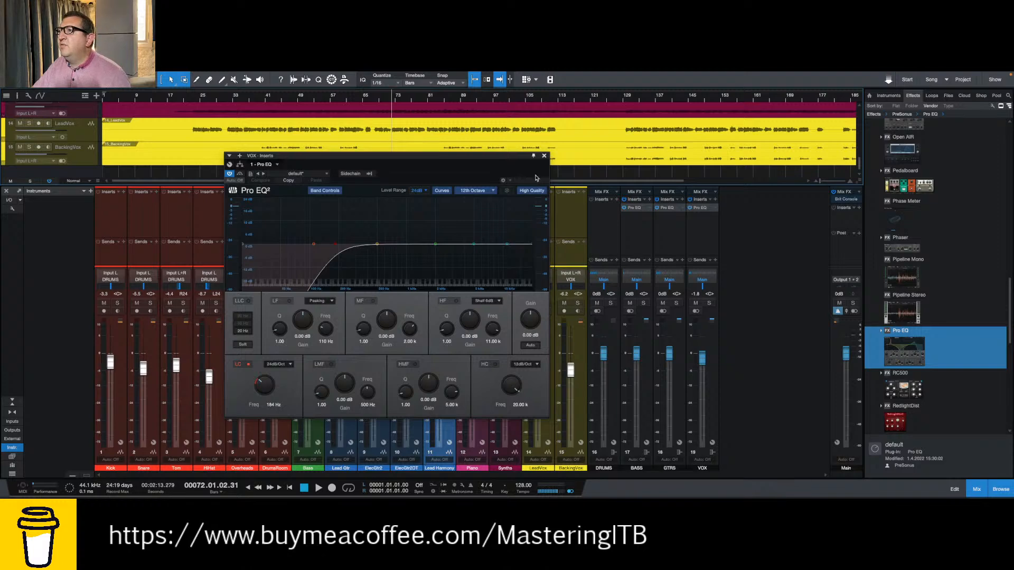
click(544, 156)
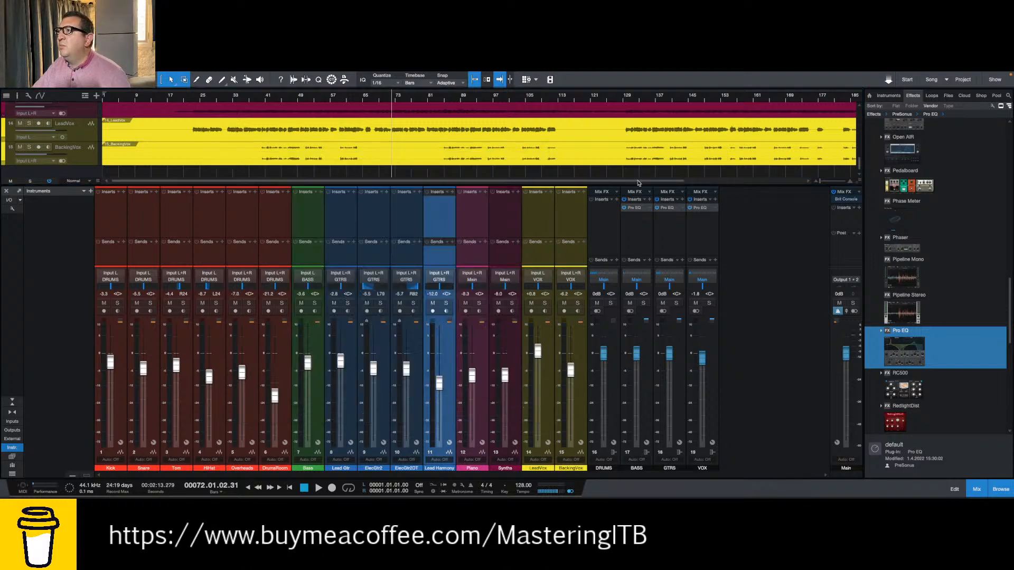
- Play from around bar 84 and insert a Fat Channel after the Pro EQ on the VOX bus
click(443, 101)
key(space)
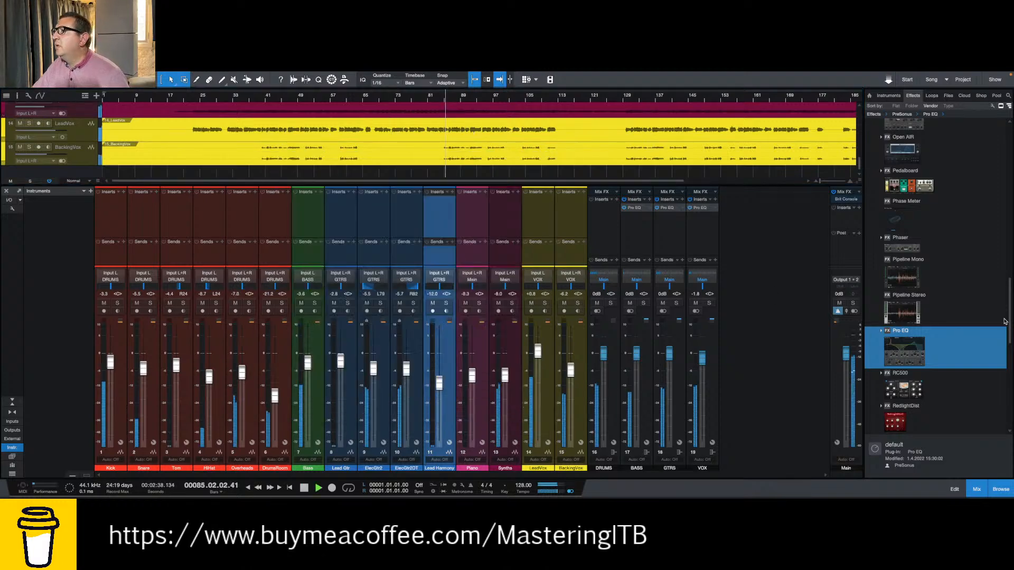
scroll(966, 293, up, 5)
scroll(920, 190, up, 3)
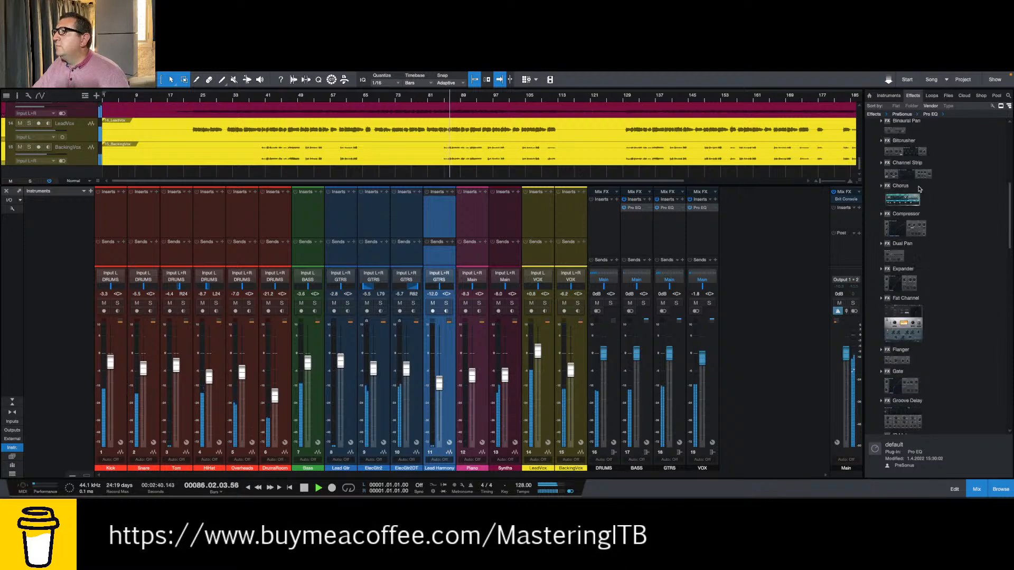
scroll(900, 333, down, 1)
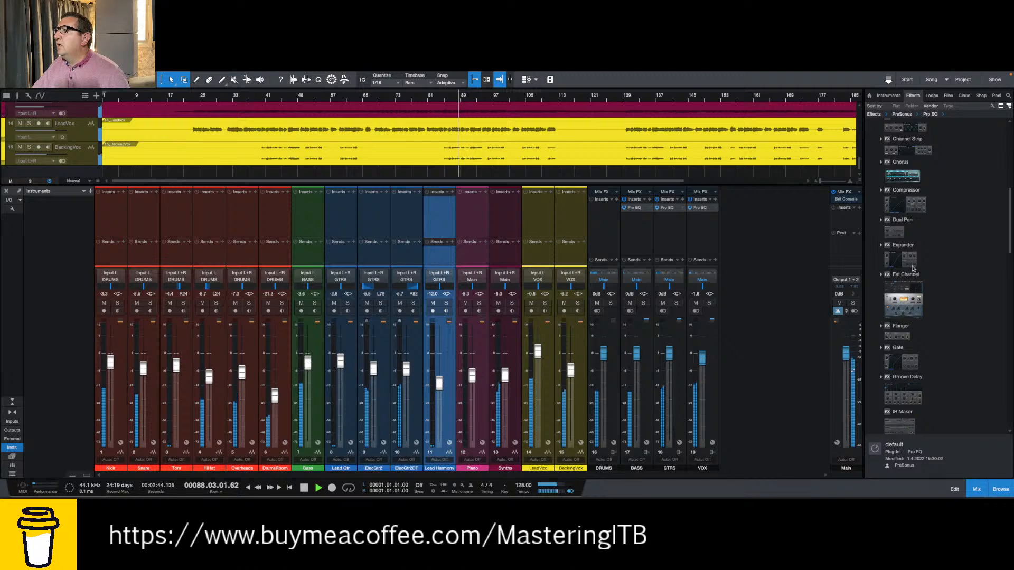
drag(906, 305, 706, 250)
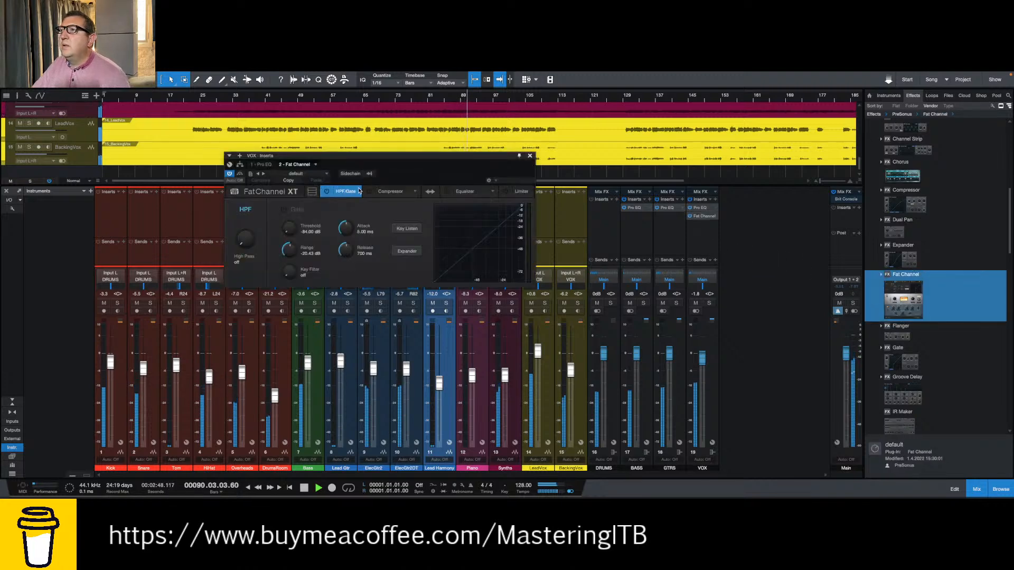
- Enable the Fat Channel's compressor, look through the available compressor models and load the FET model
click(373, 194)
click(369, 191)
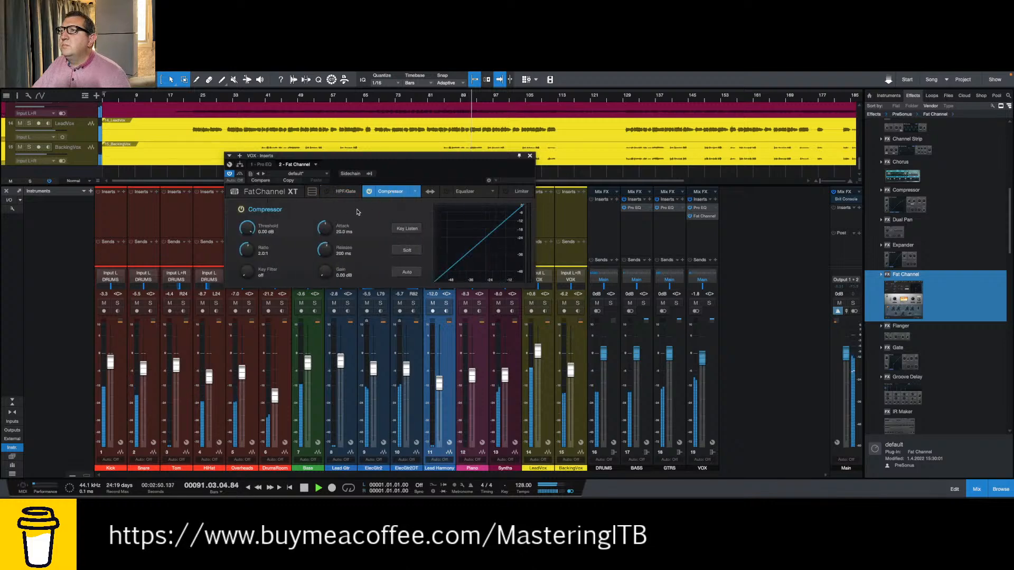
click(416, 191)
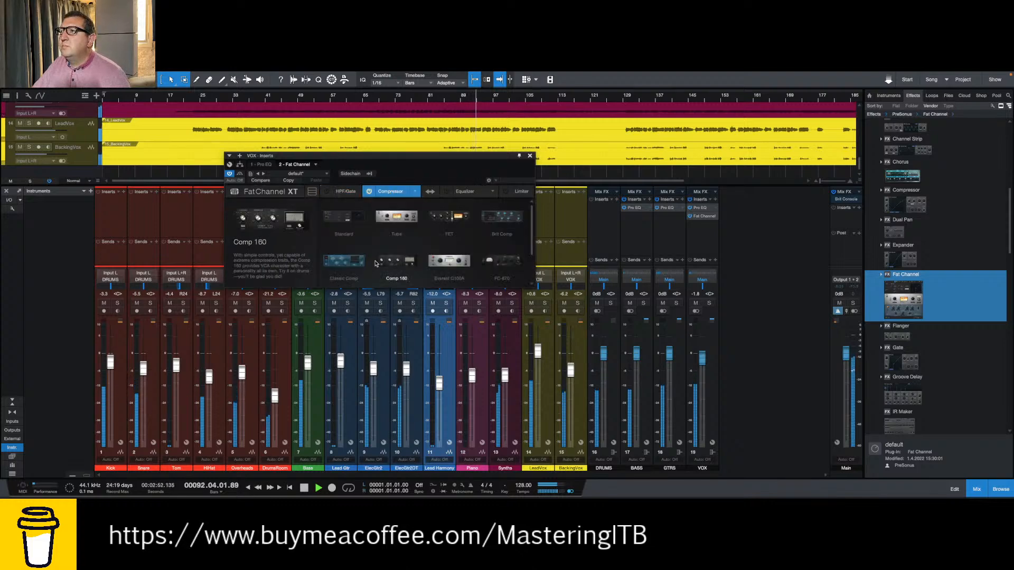
scroll(459, 254, down, 1)
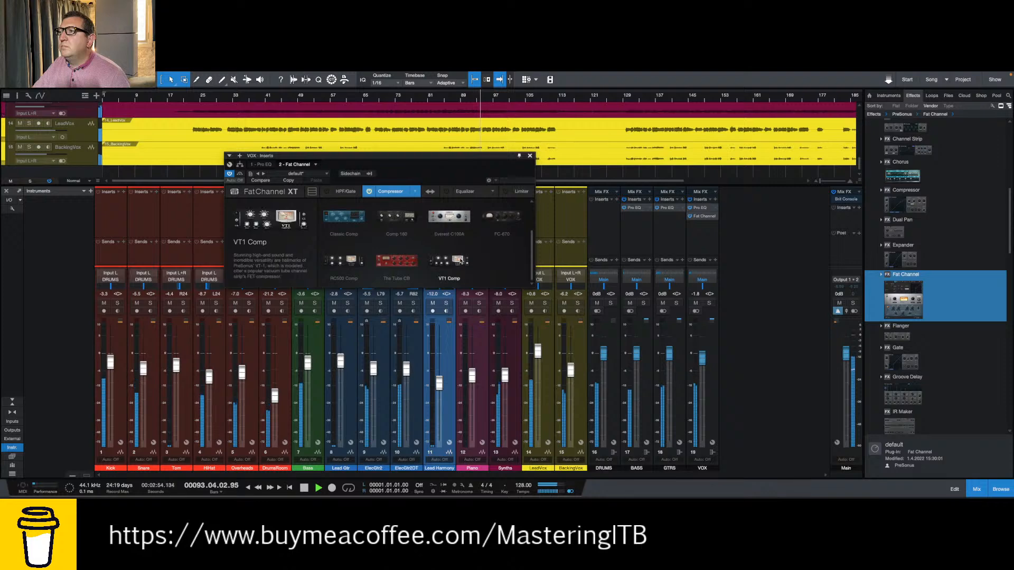
scroll(457, 261, up, 1)
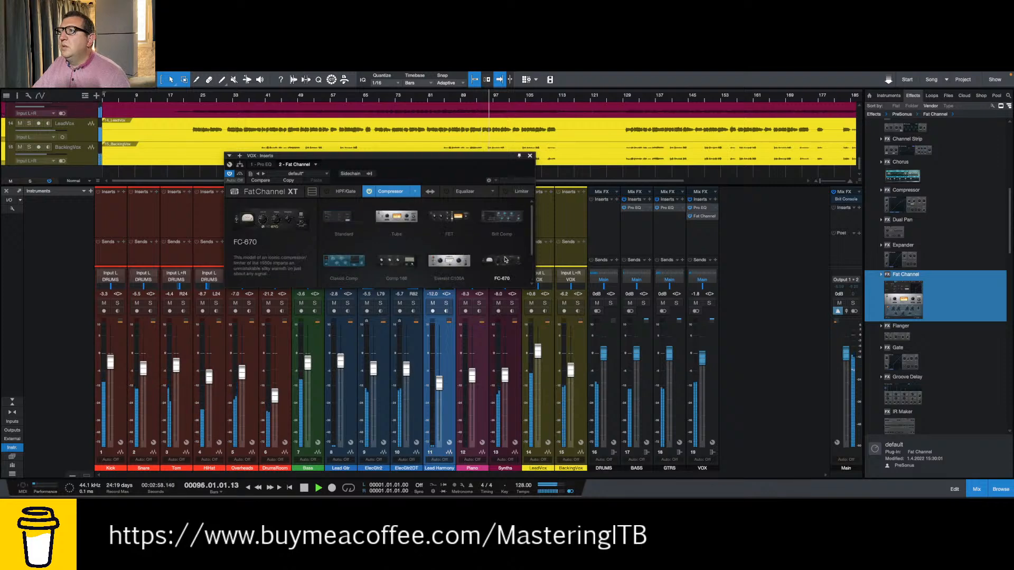
scroll(507, 259, down, 1)
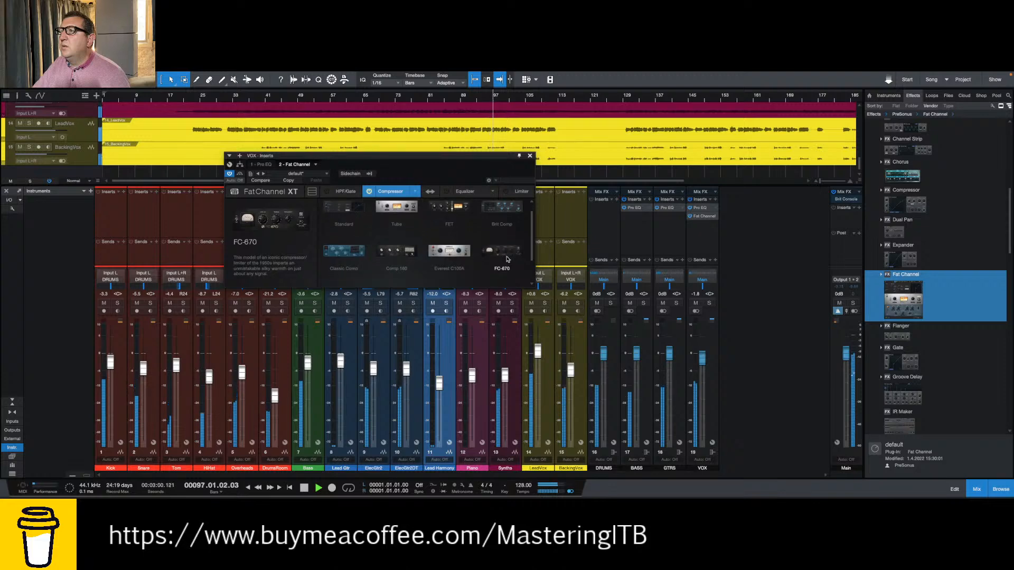
scroll(508, 258, down, 1)
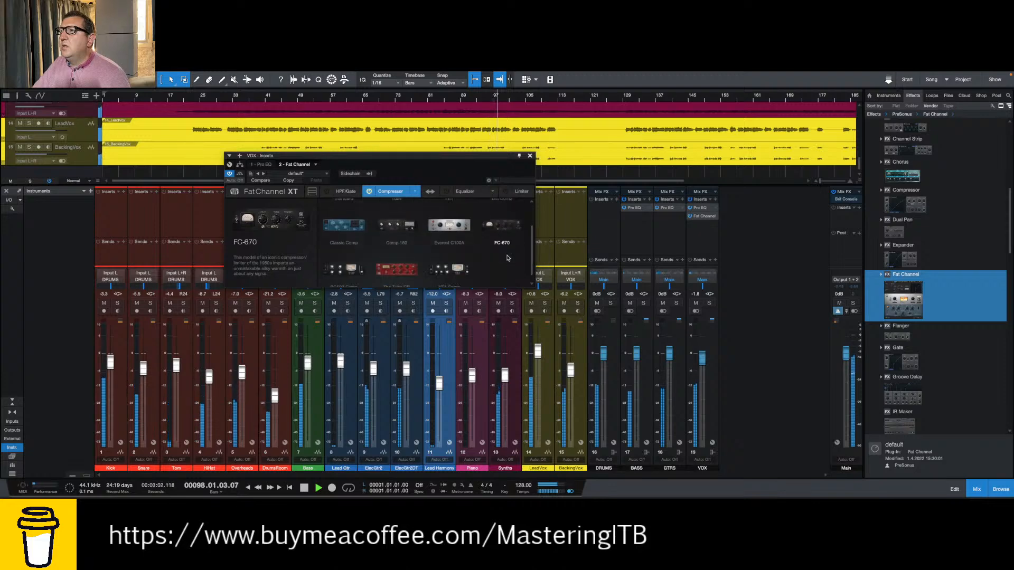
scroll(508, 258, down, 1)
scroll(508, 258, up, 2)
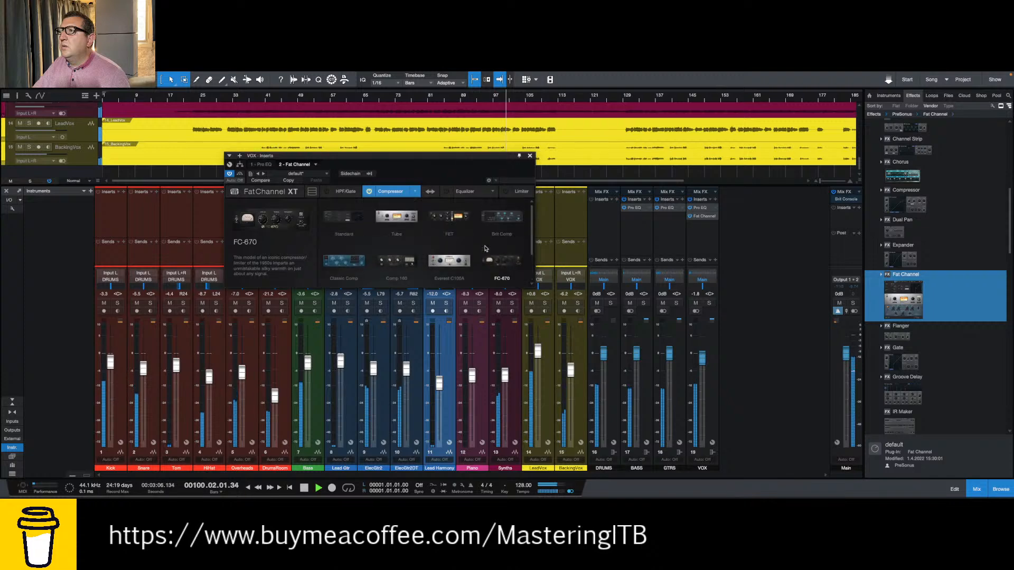
click(457, 221)
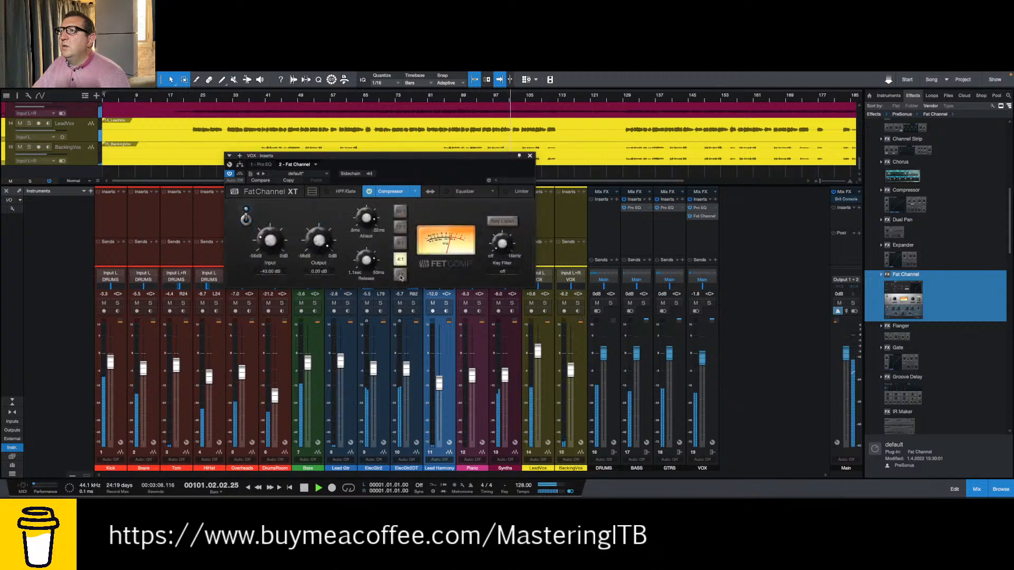
- Set the FET compressor's input to about -28.44 dB and output to about -16 dB, replaying the vocals from around bar 81
drag(277, 251, 317, 239)
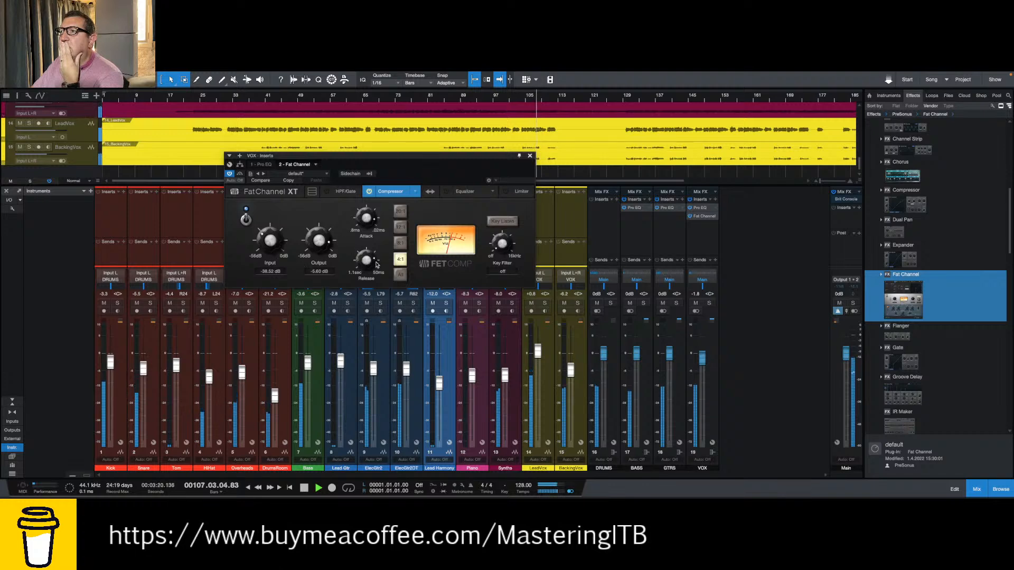
drag(315, 246, 269, 241)
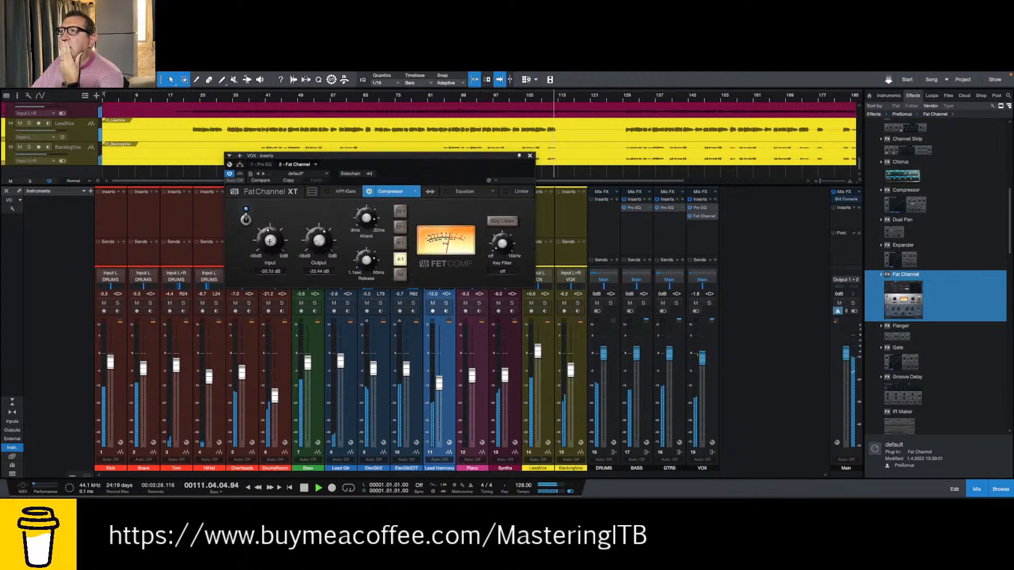
click(437, 113)
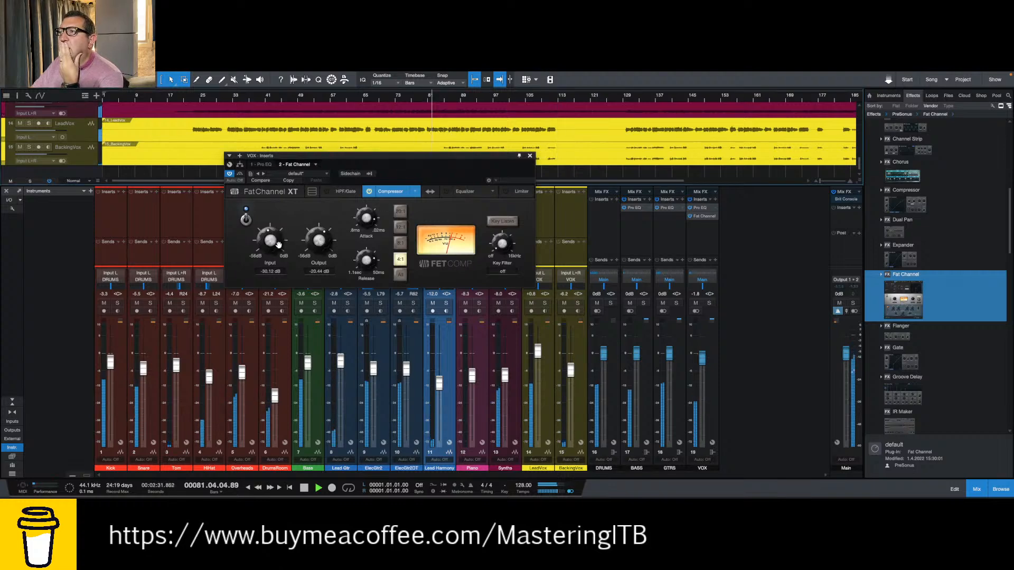
drag(268, 246, 267, 243)
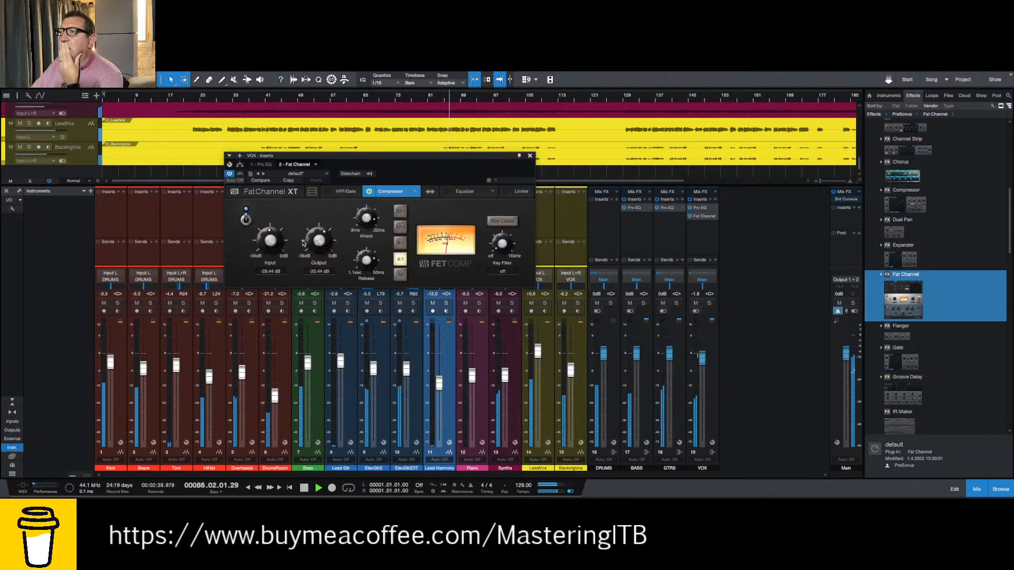
drag(314, 238, 314, 235)
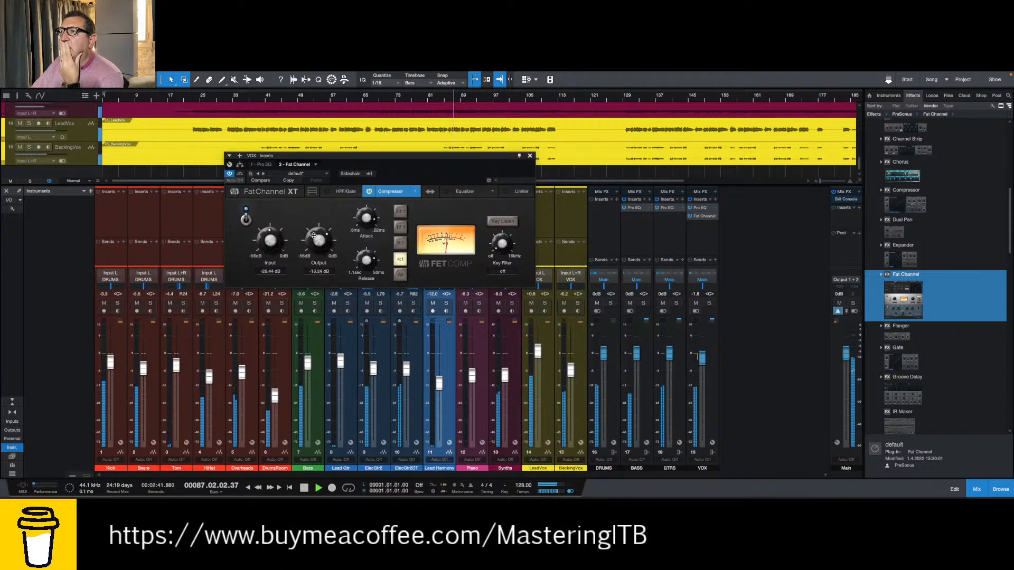
scroll(314, 235, up, 1)
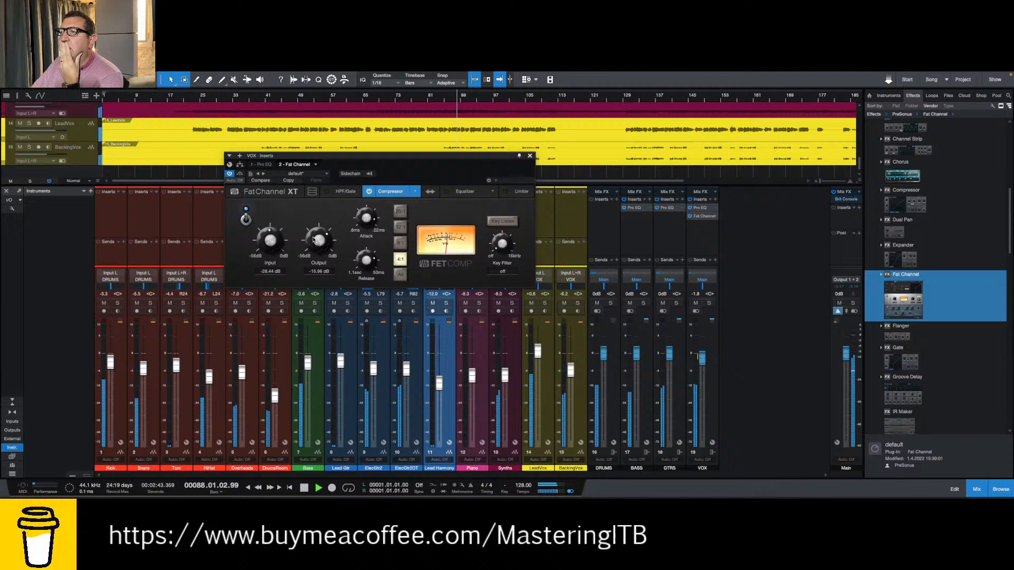
- Compare the Fat Channel bypassed and active, and raise the FET compressor's output to about -13.72 dB to match levels
click(240, 175)
click(240, 175)
drag(318, 246, 316, 242)
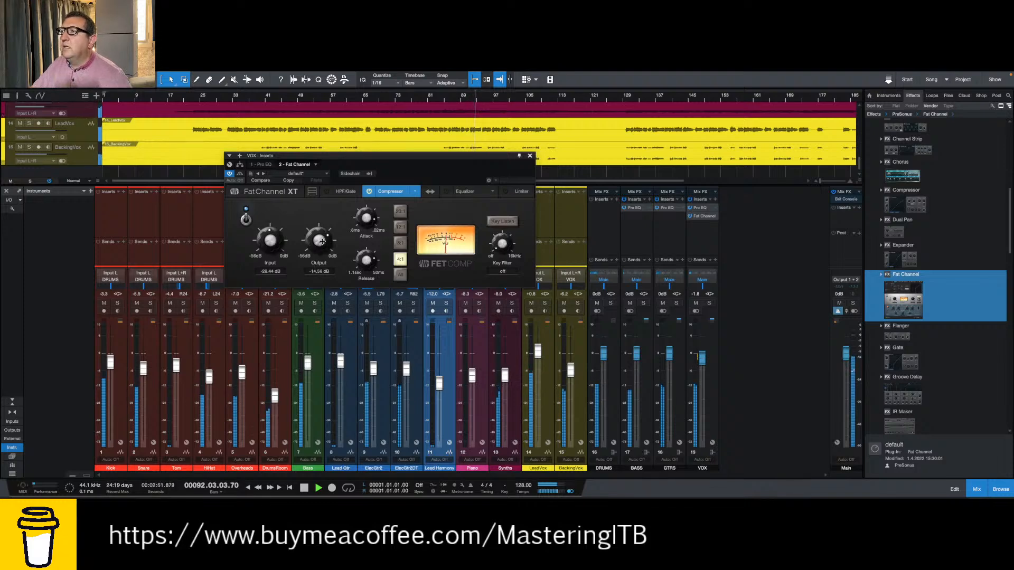
drag(322, 246, 323, 243)
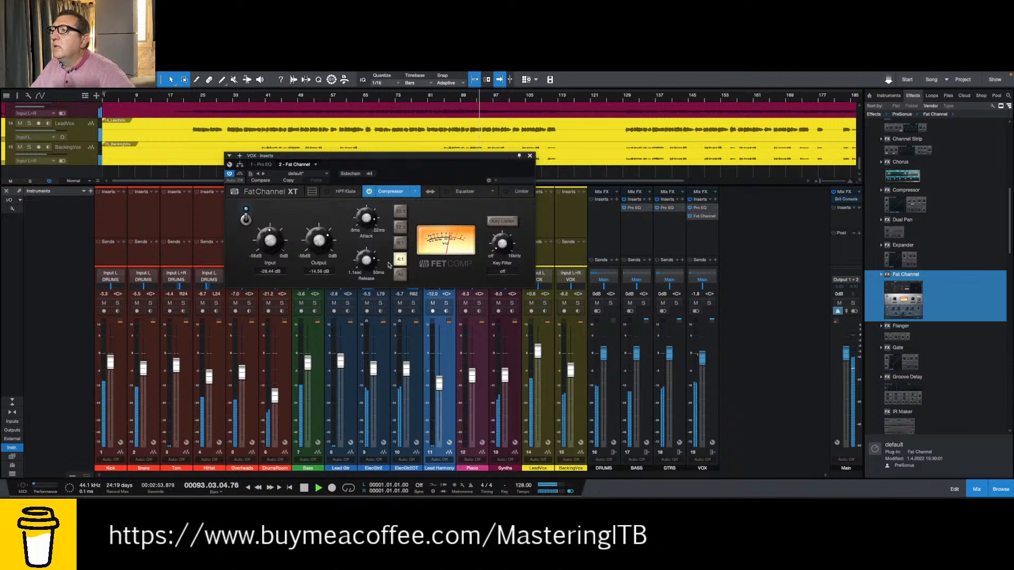
click(240, 175)
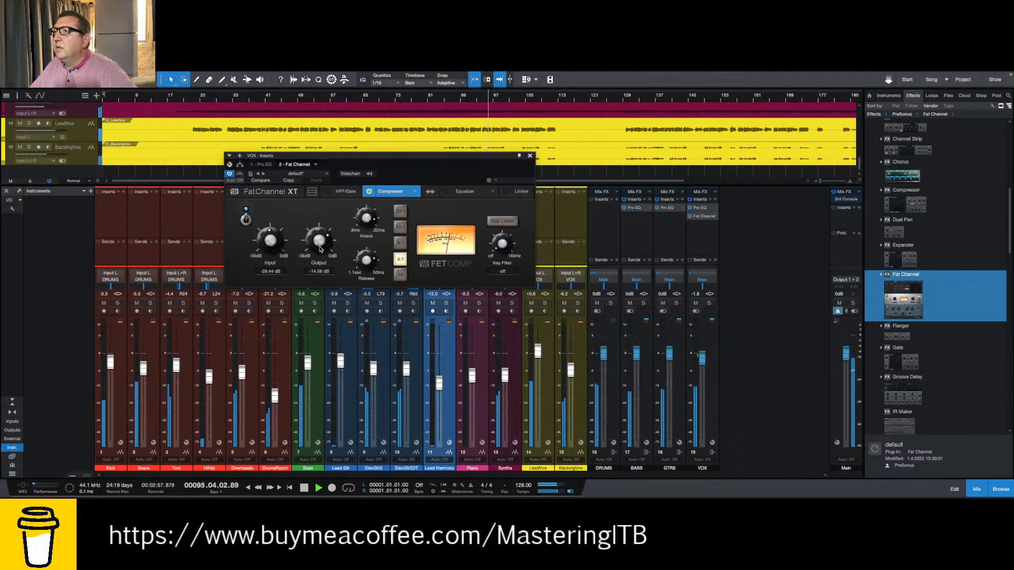
drag(320, 247, 320, 244)
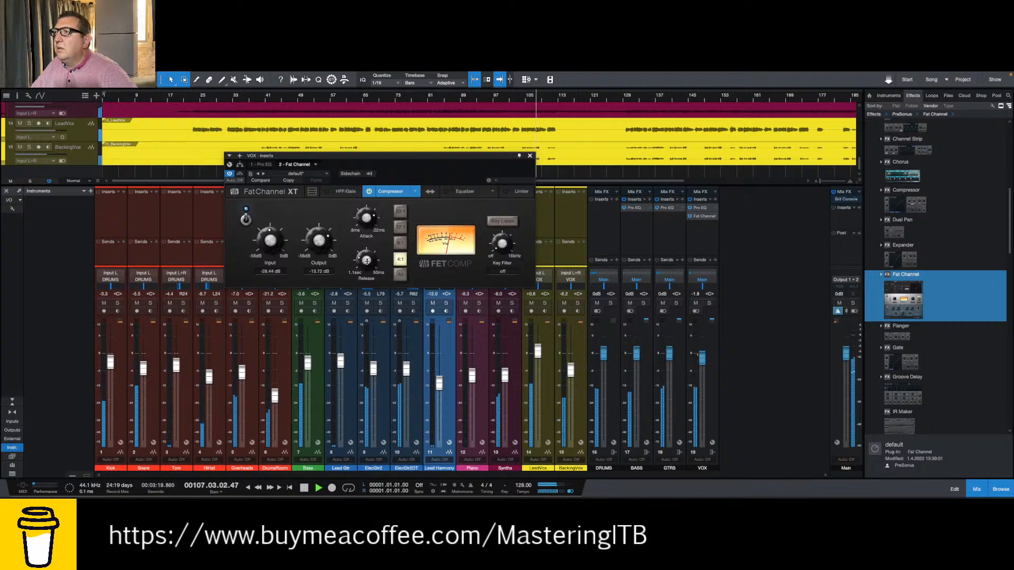
- Audition the vocals with the Fat Channel bypassed and active, continue from around bar 129, then stop playback and close the insert window
click(240, 174)
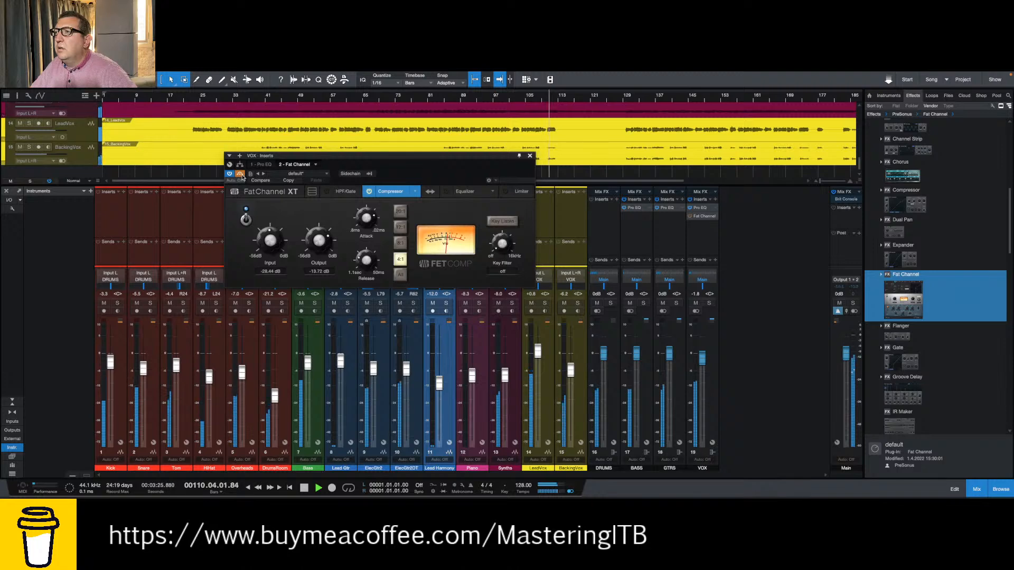
click(241, 174)
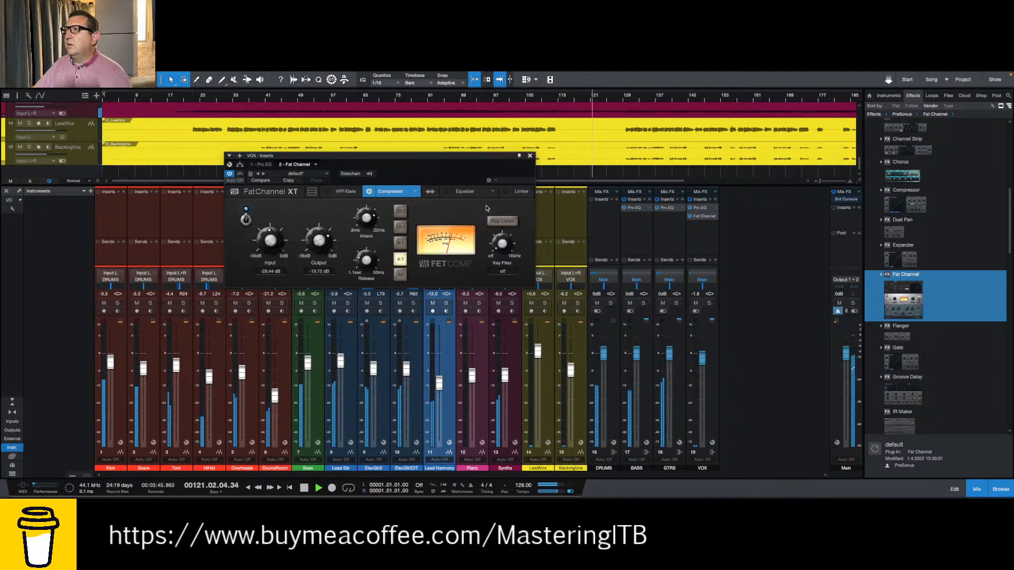
click(631, 99)
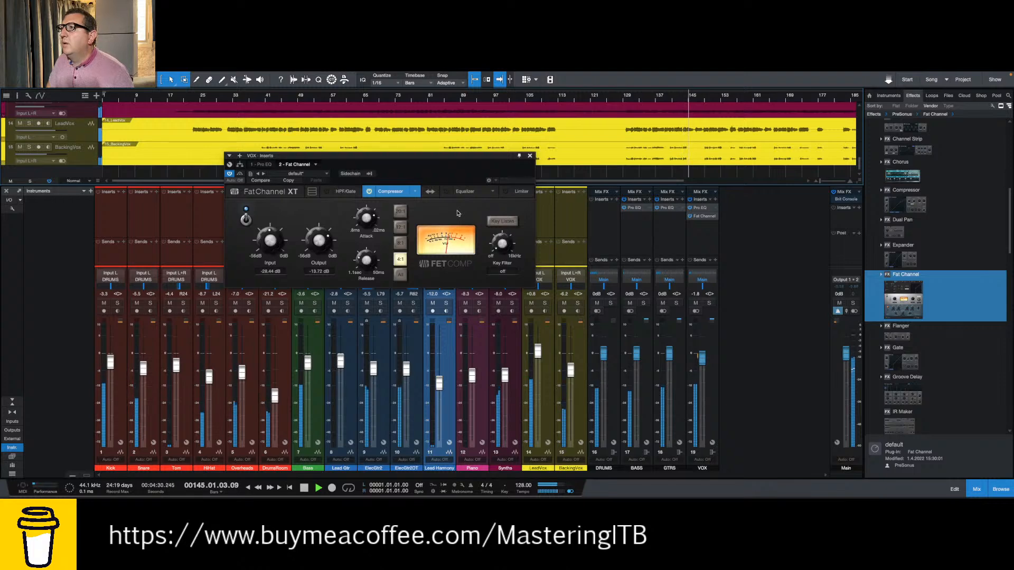
key(space)
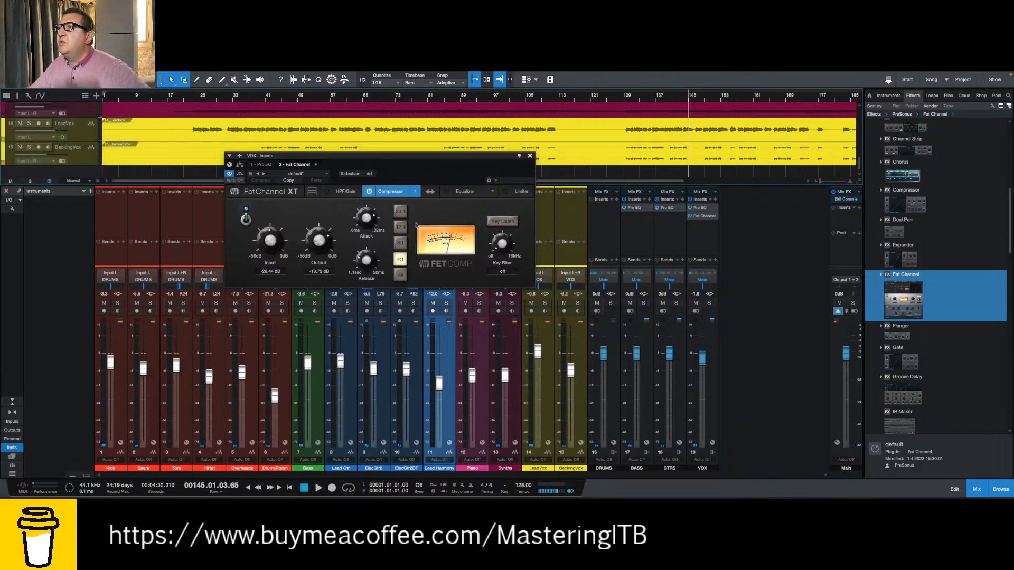
click(530, 156)
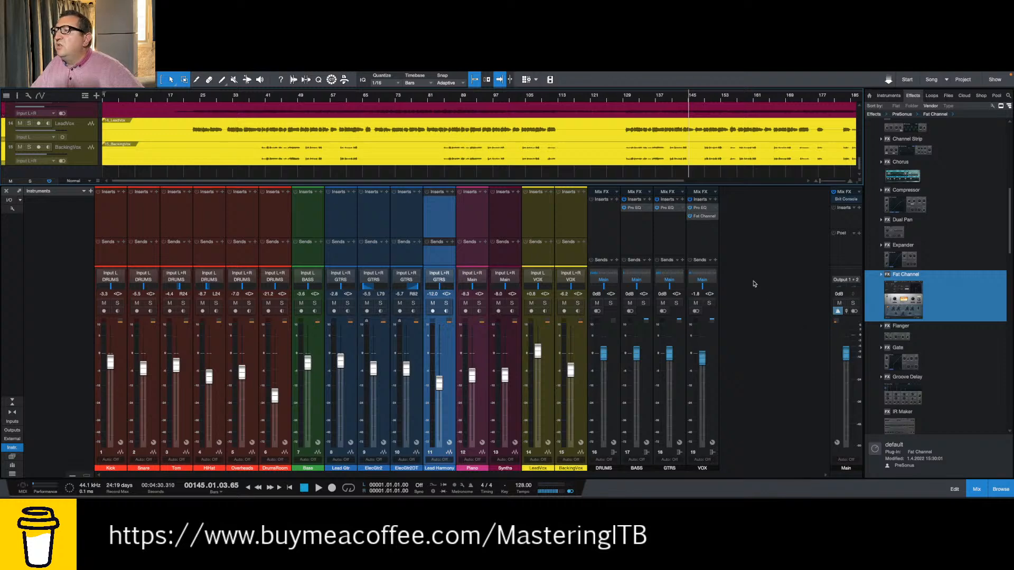
- Bring the drum tracks back into view and hide the mix console to show the full arrangement
scroll(700, 147, up, 10)
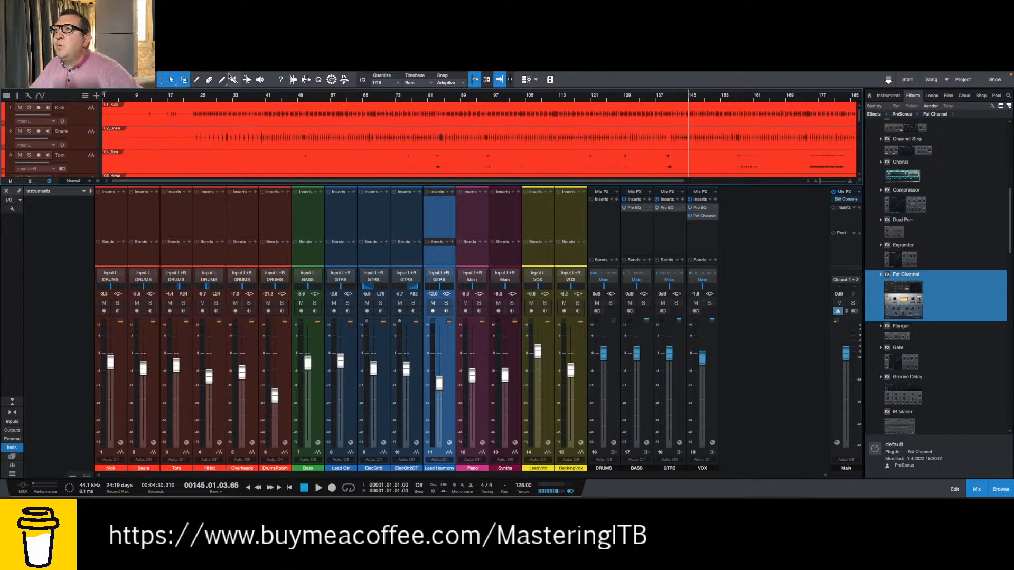
mouse_move(231, 72)
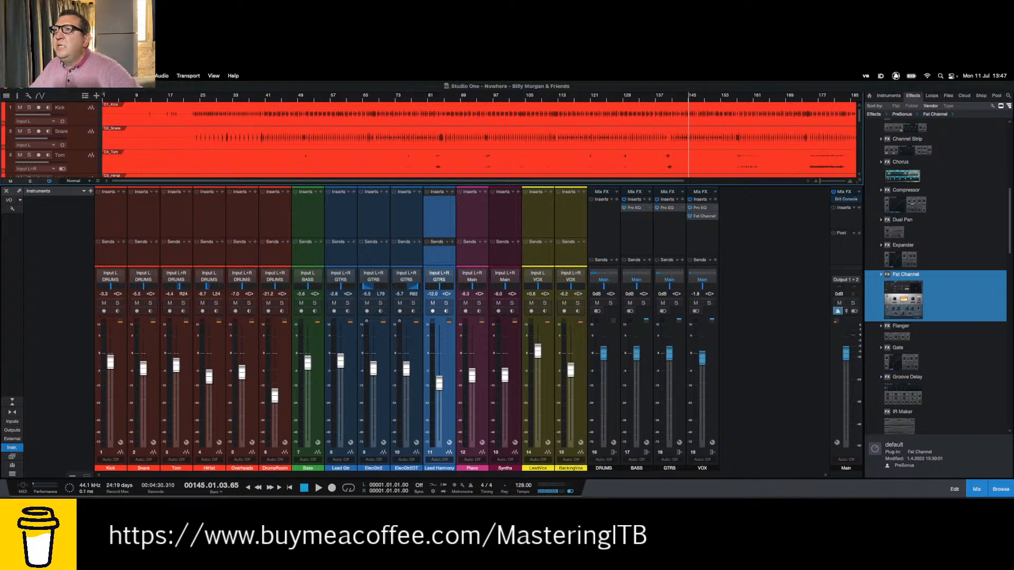
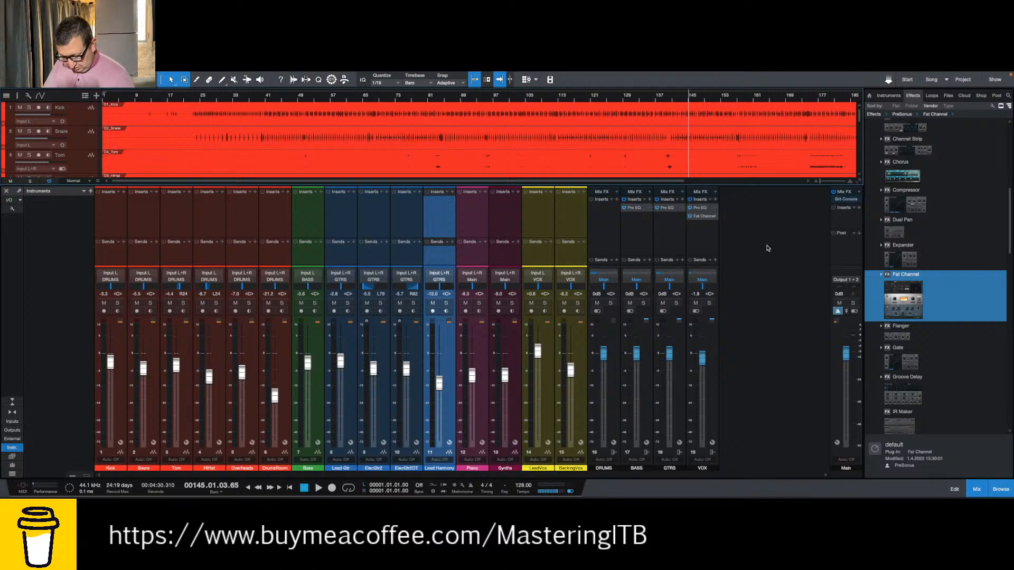
key(F3)
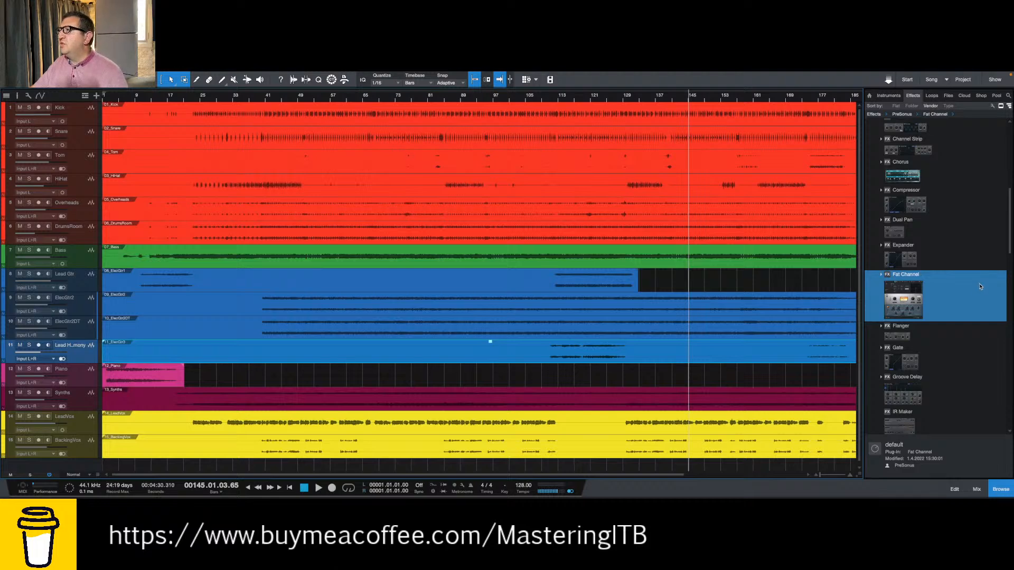
- Collapse the PreSonus effects folder and expand the Acon Digital folder to look through its plug-ins
scroll(979, 286, up, 10)
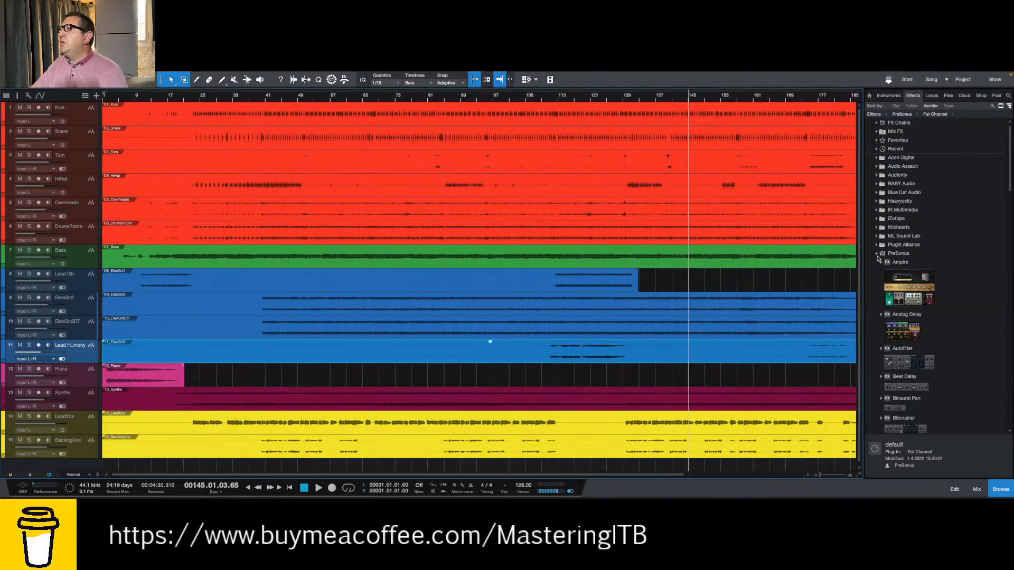
click(877, 254)
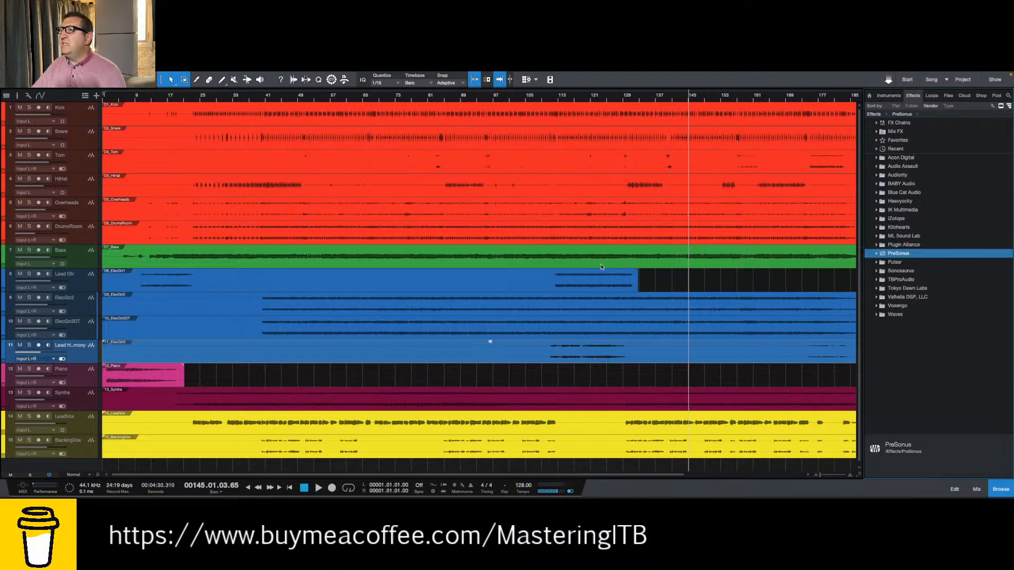
click(877, 159)
scroll(964, 319, down, 5)
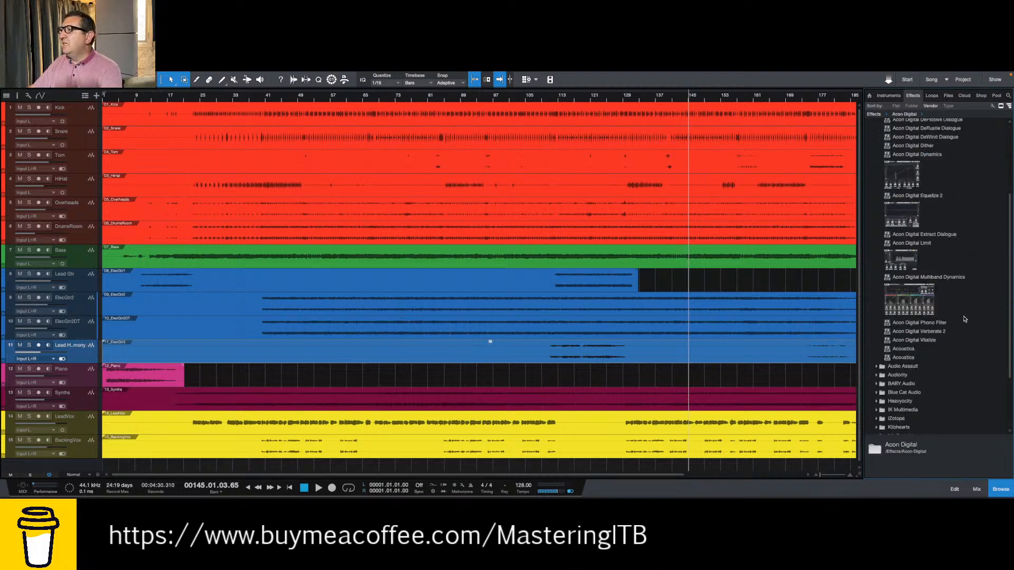
scroll(965, 319, up, 5)
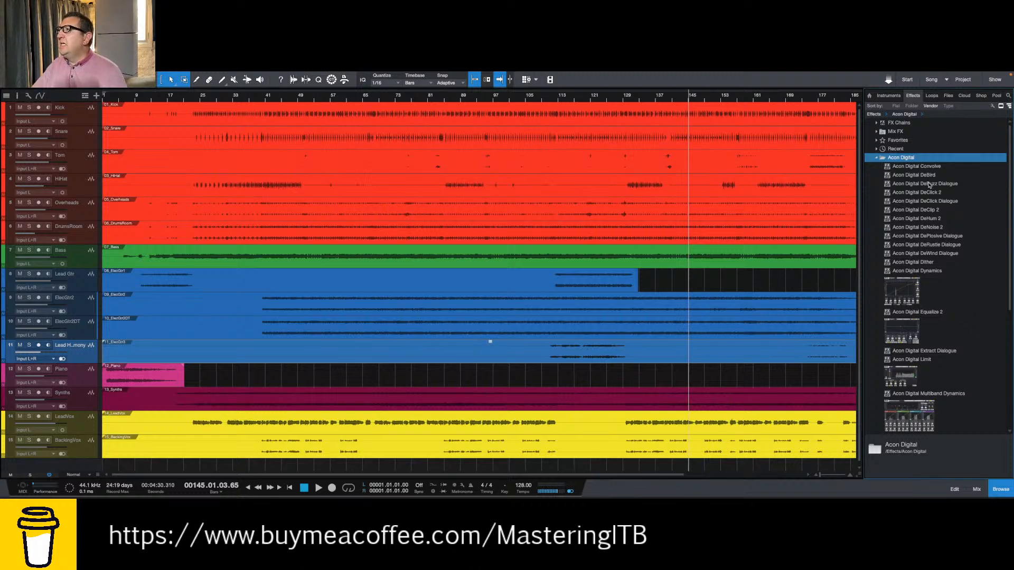
- Look through the Acon Digital plug-ins, from Convolve down to Acoustica, and the vendor folders below them
scroll(945, 216, down, 6)
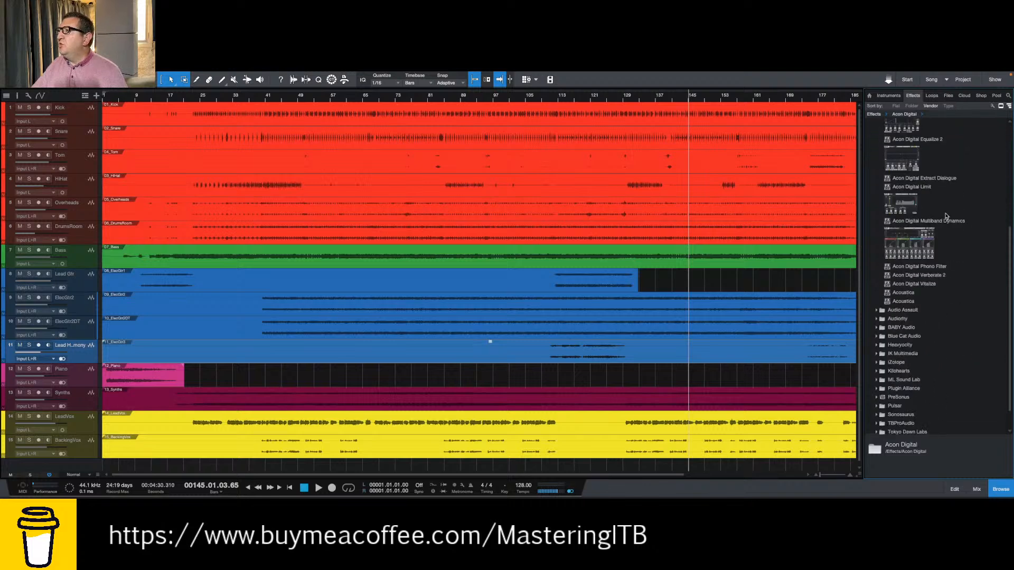
scroll(948, 221, up, 6)
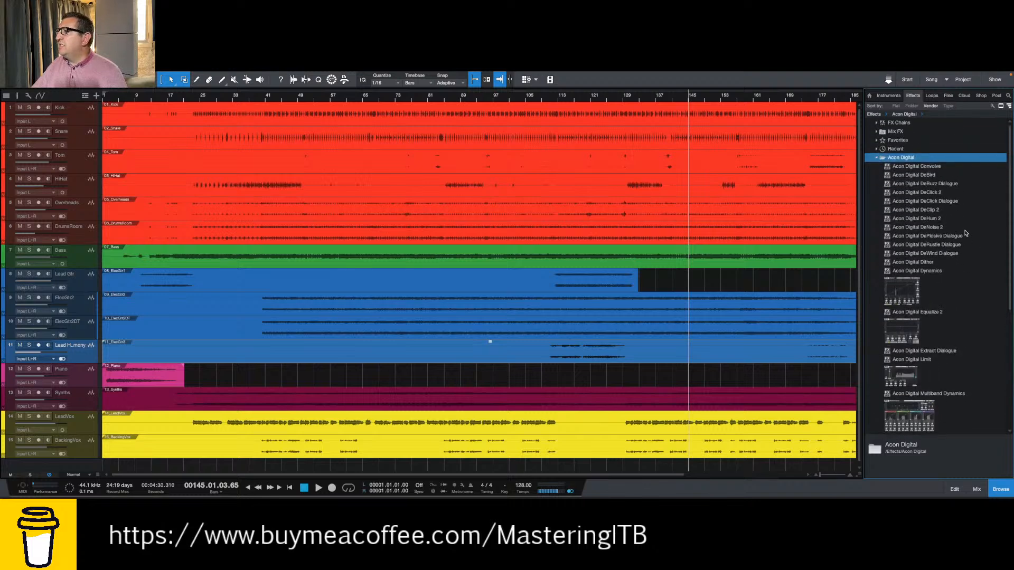
scroll(965, 233, down, 3)
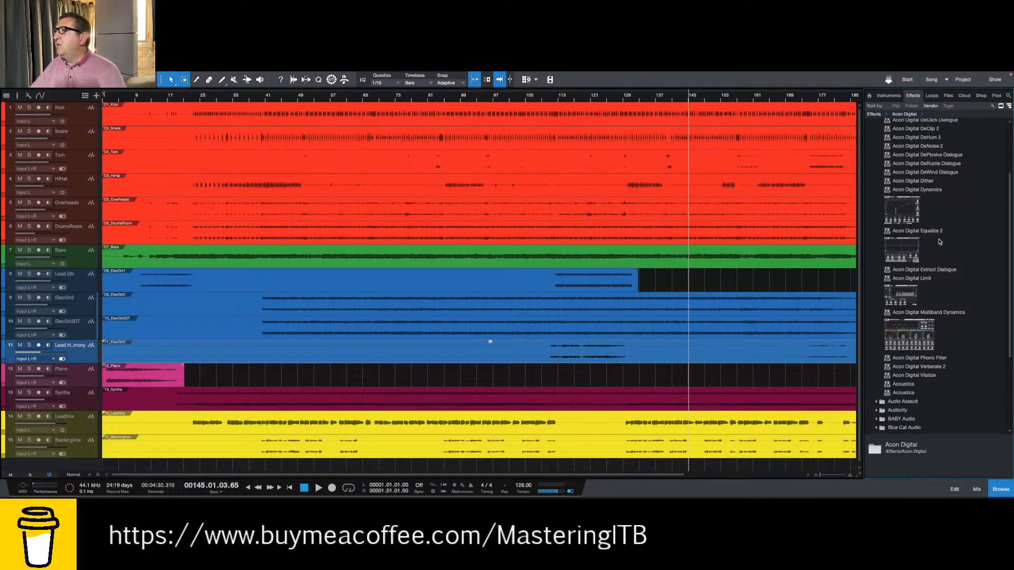
scroll(966, 240, up, 1)
scroll(966, 240, down, 2)
scroll(965, 231, down, 2)
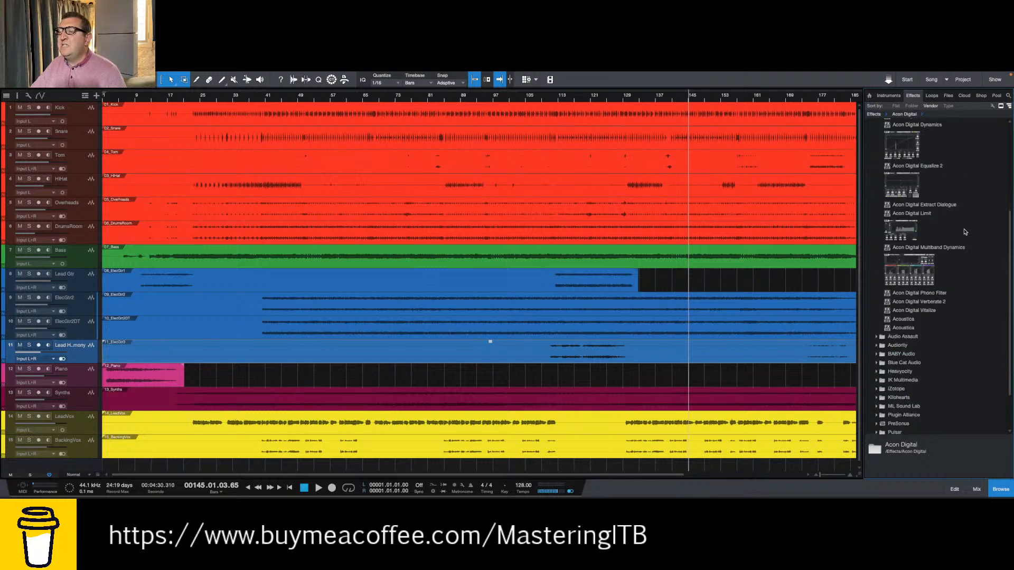
scroll(238, 422, down, 1)
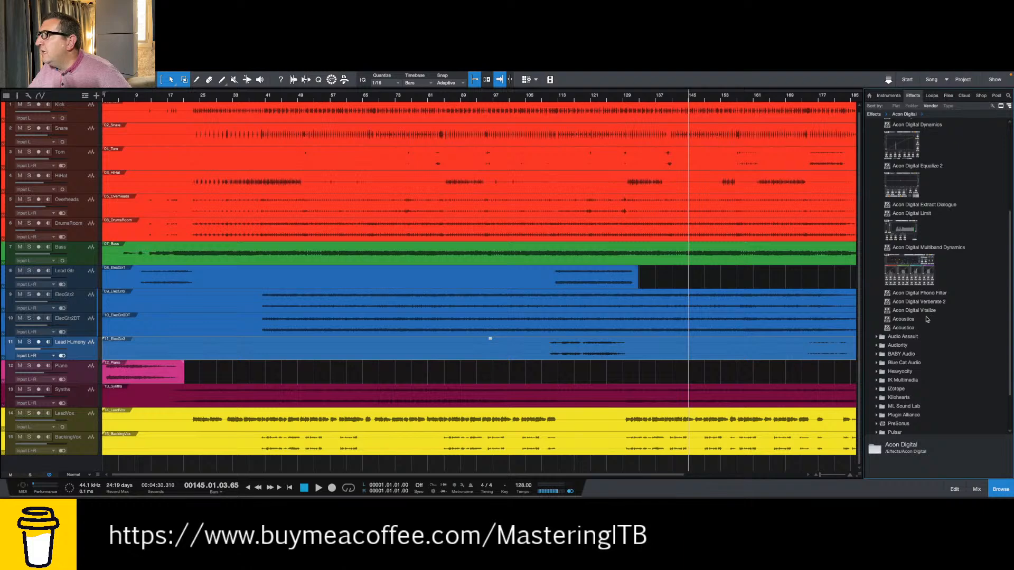
scroll(926, 319, up, 5)
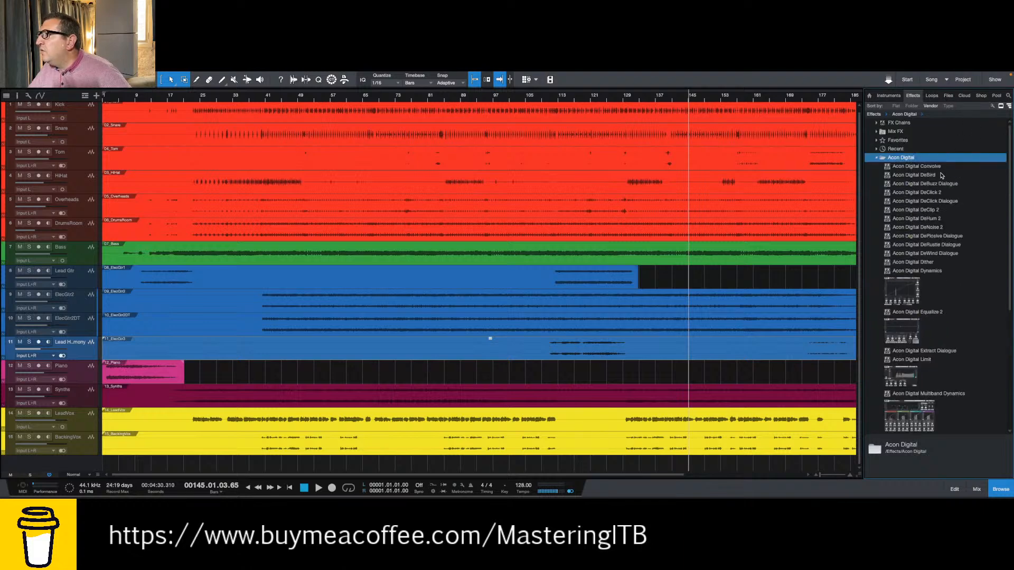
scroll(935, 196, down, 5)
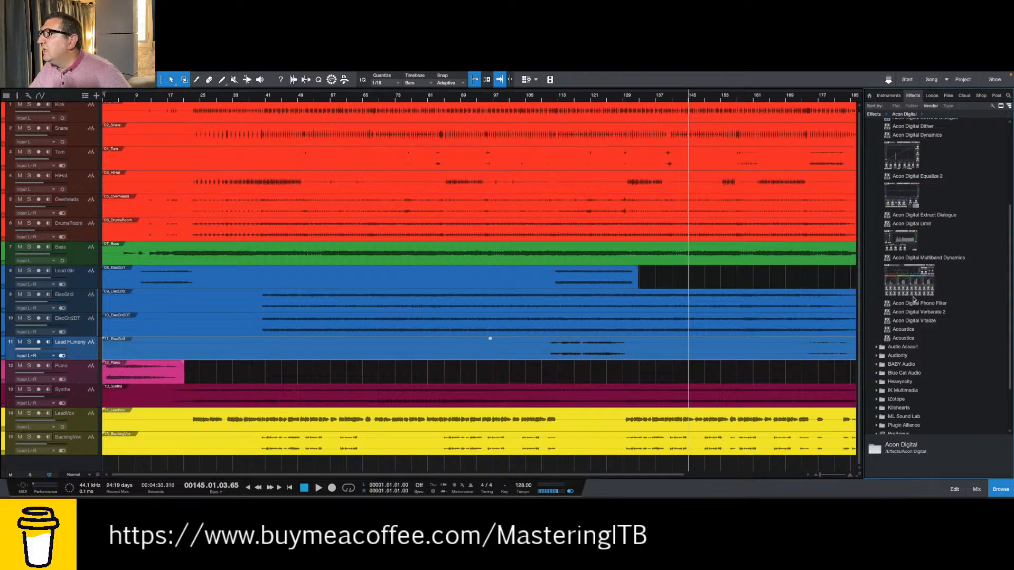
scroll(916, 301, up, 2)
scroll(916, 265, down, 4)
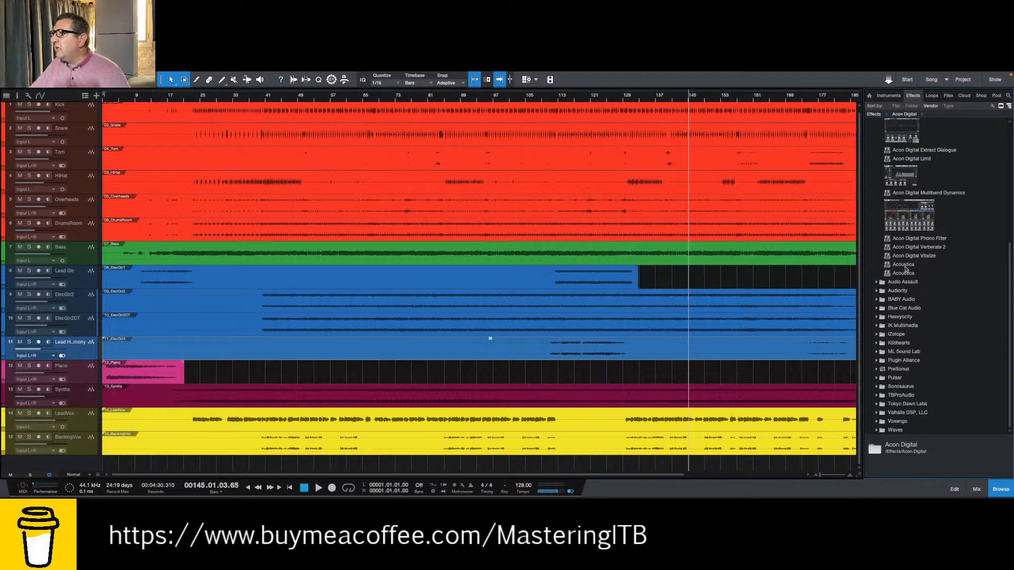
- Add the Acoustica effect to the LeadVox event and expand the event's Event FX section
click(906, 266)
drag(905, 269, 313, 420)
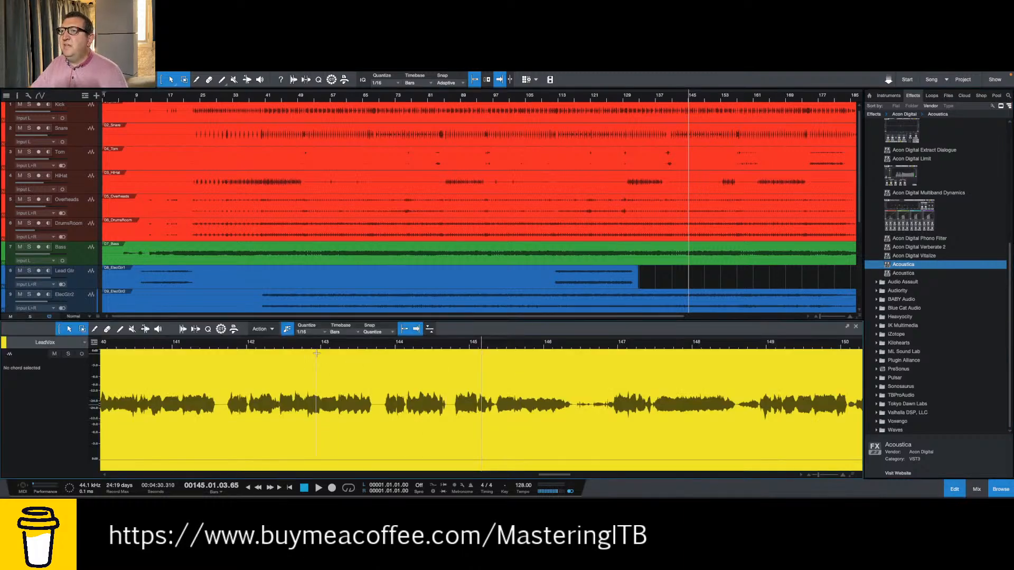
scroll(658, 232, down, 2)
scroll(657, 232, down, 4)
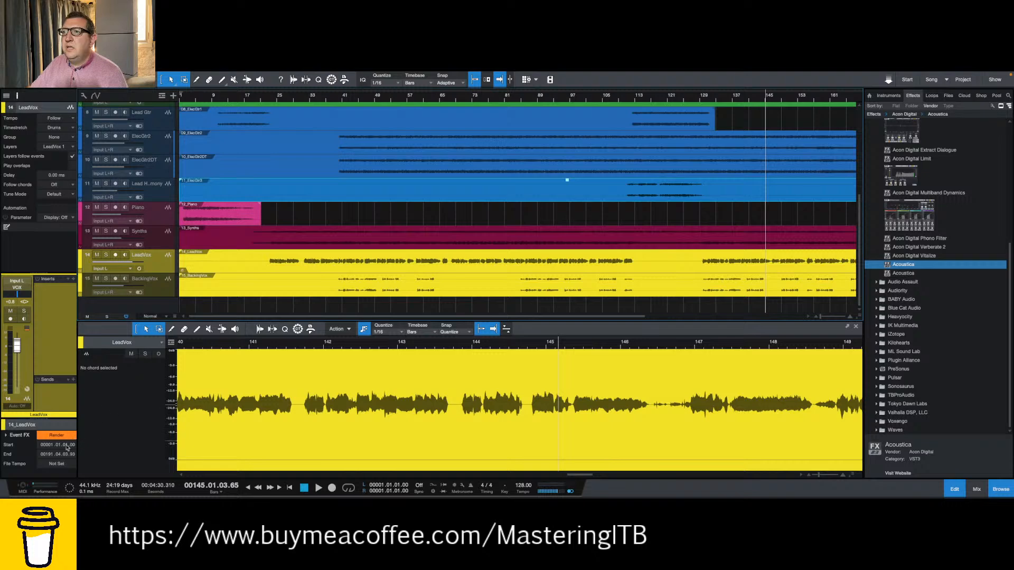
click(7, 436)
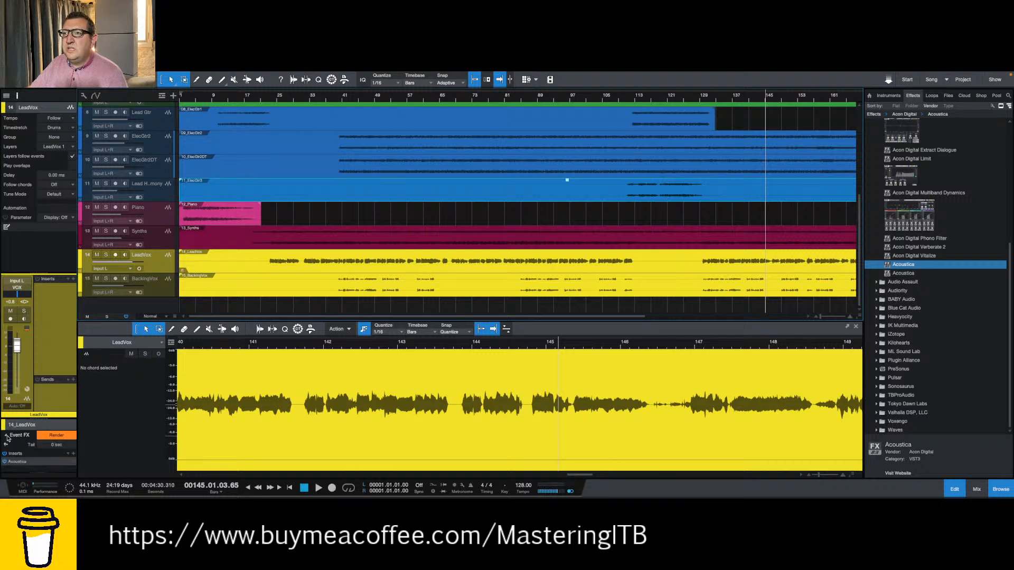
- Try to open the editor of the Acoustica event effect on LeadVox
right_click(33, 463)
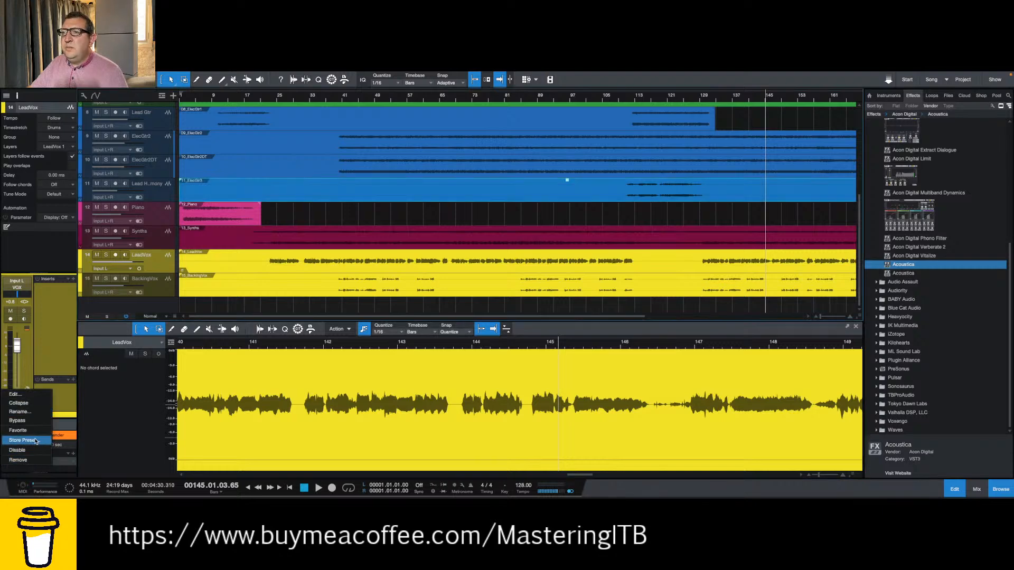
click(177, 407)
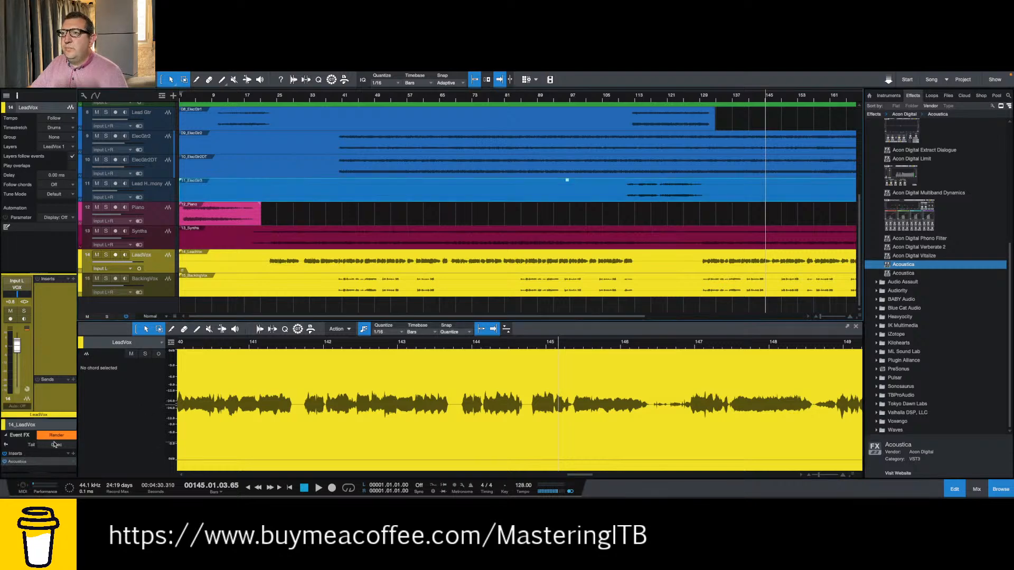
right_click(73, 462)
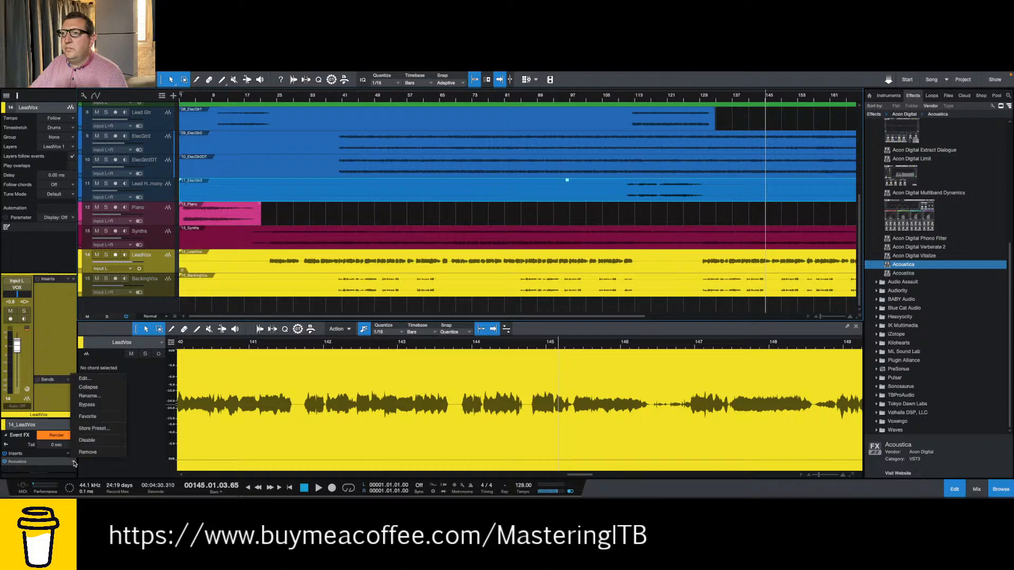
click(96, 379)
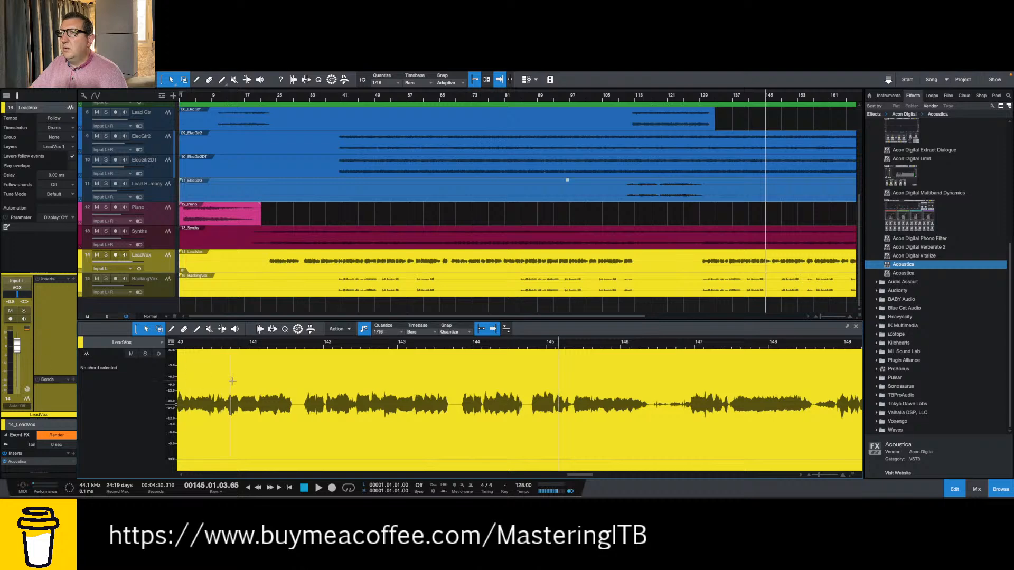
- Select the LeadVox event around bar 140 and look through its available audio and event operations
click(240, 402)
right_click(284, 393)
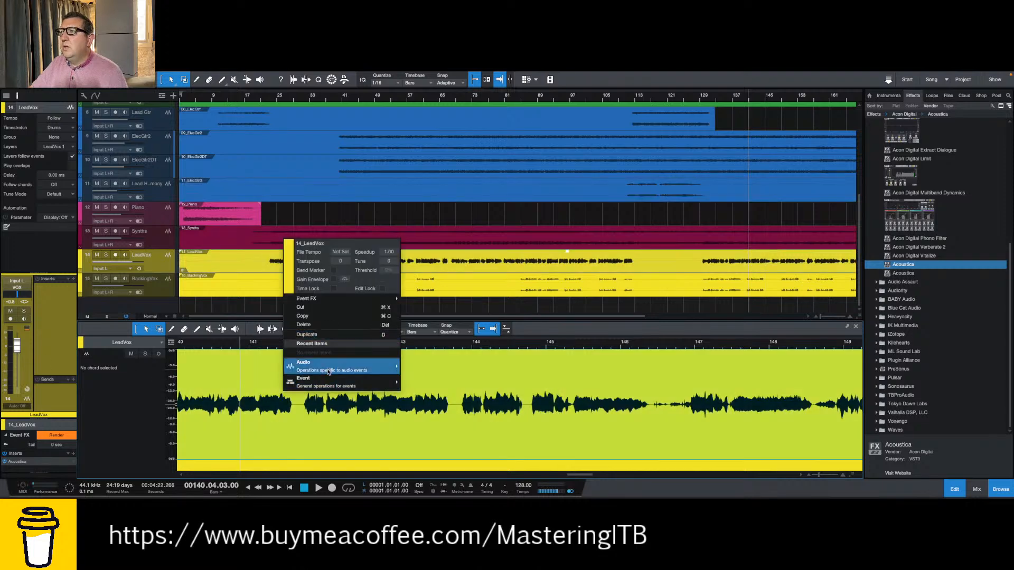
mouse_move(328, 372)
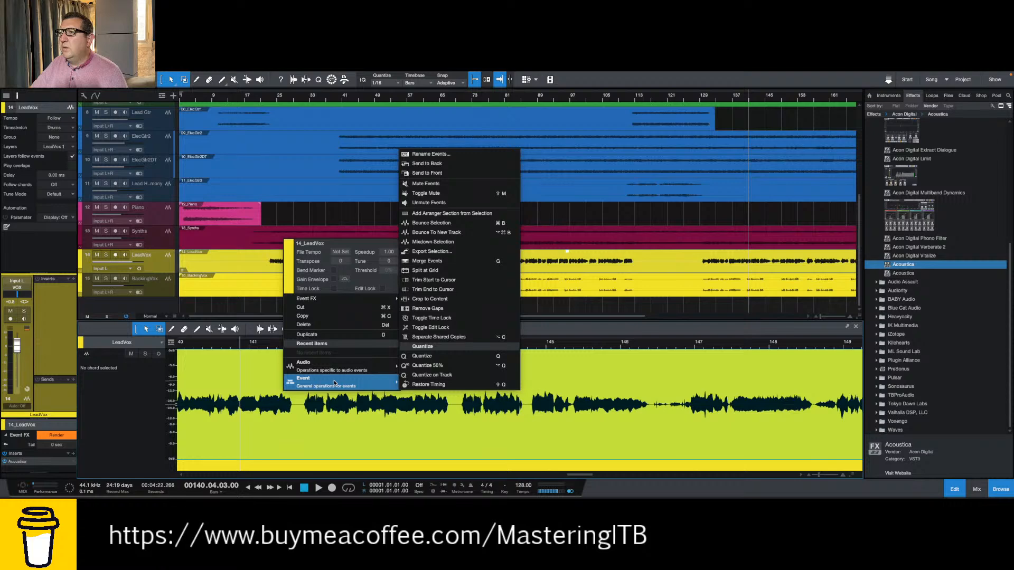
click(123, 419)
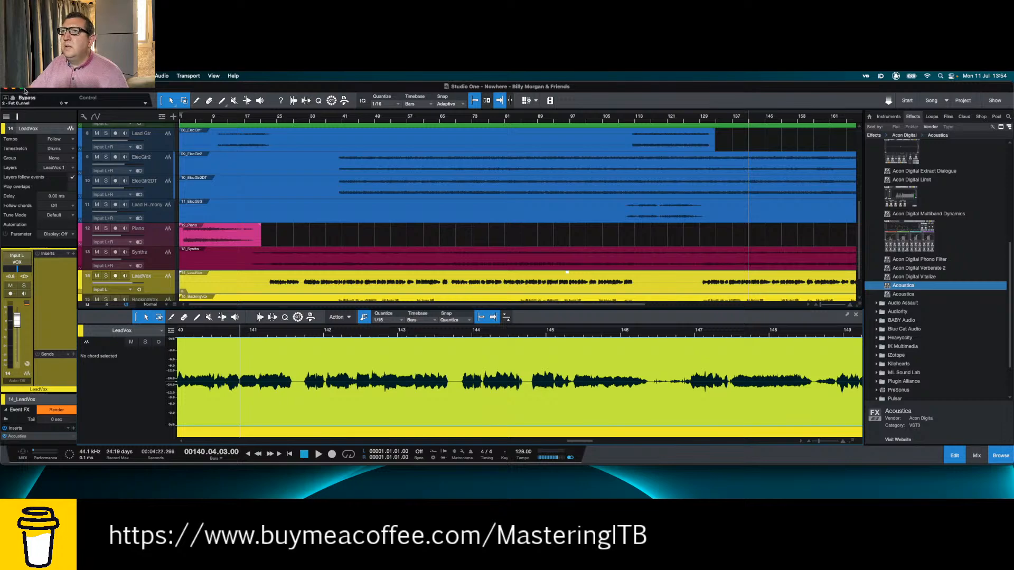
- Minimise and restore the song window to look for a hidden Acoustica window, and undo the Acoustica insertion
click(14, 88)
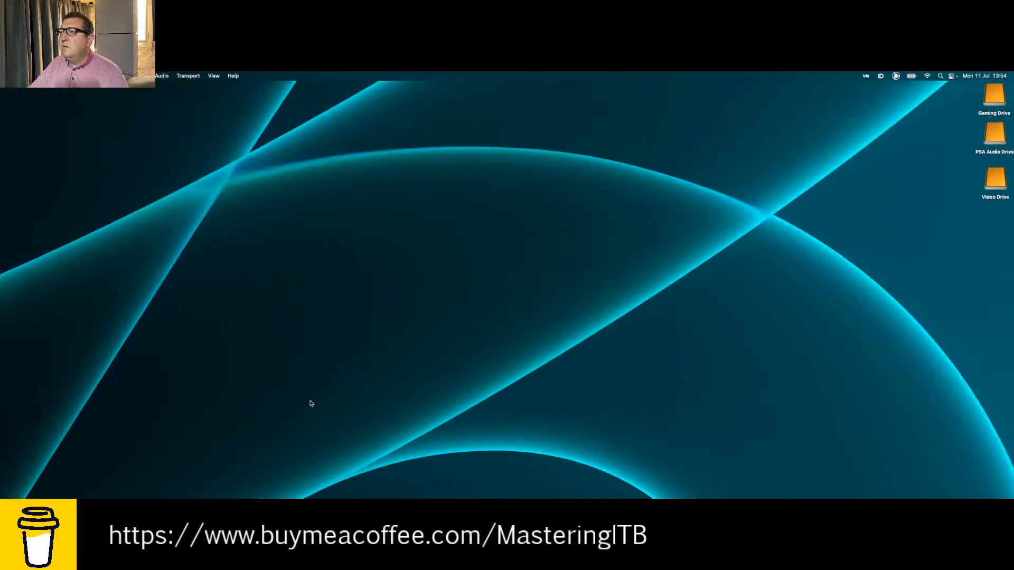
mouse_move(643, 494)
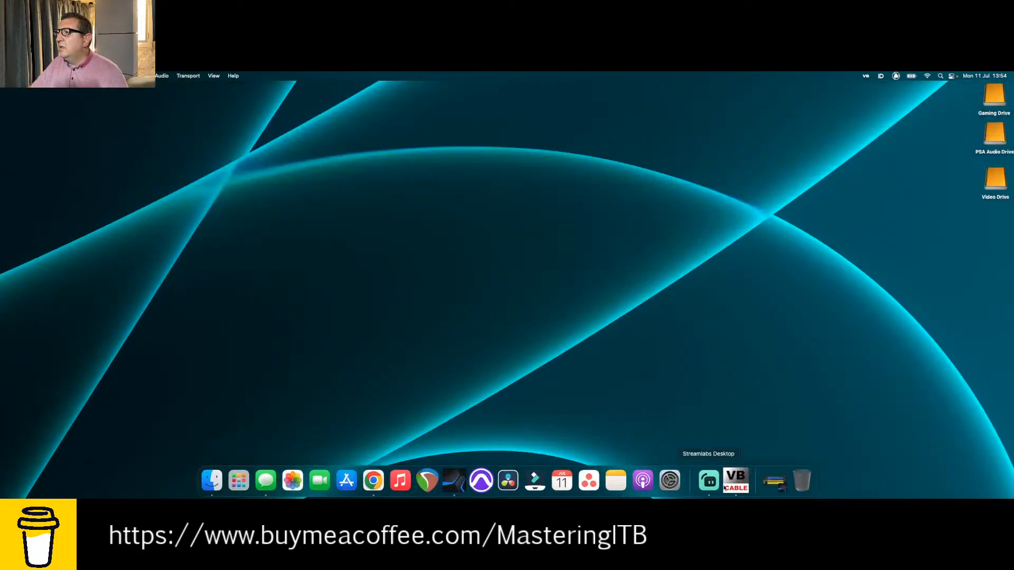
click(774, 480)
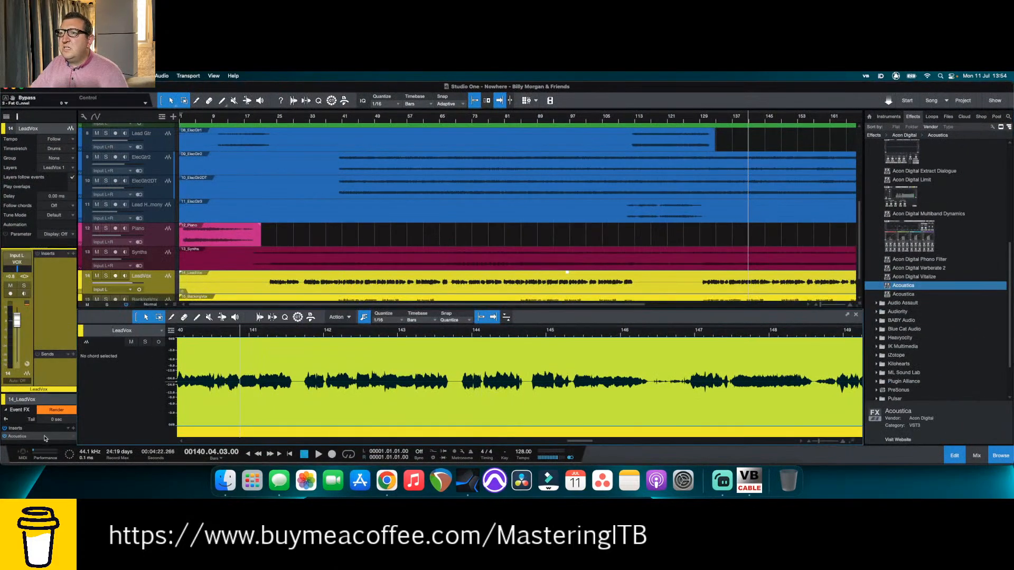
key(super+z)
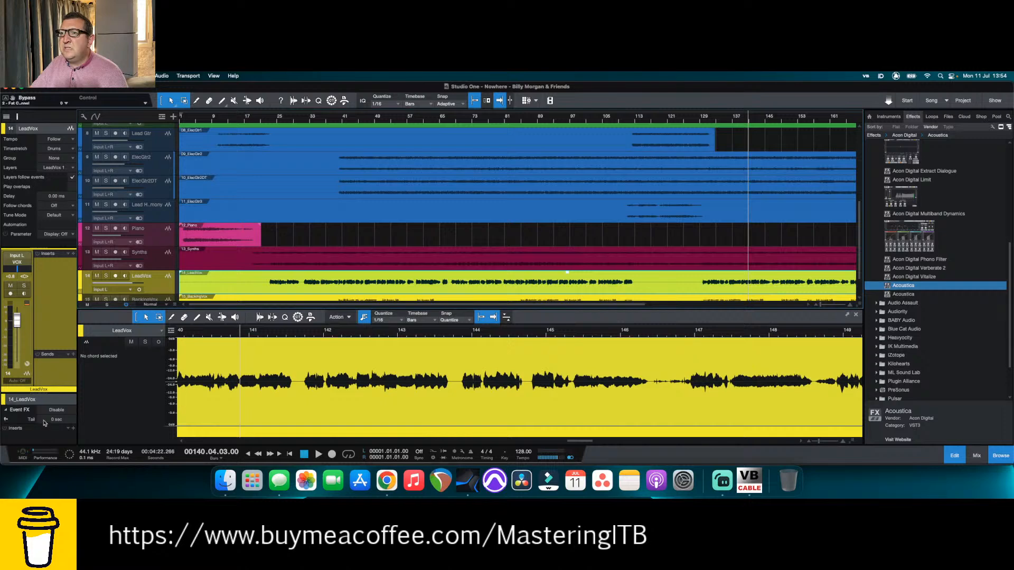
- Insert Acoustica in the LeadVox event's Event FX inserts and enlarge its embedded editor
click(6, 409)
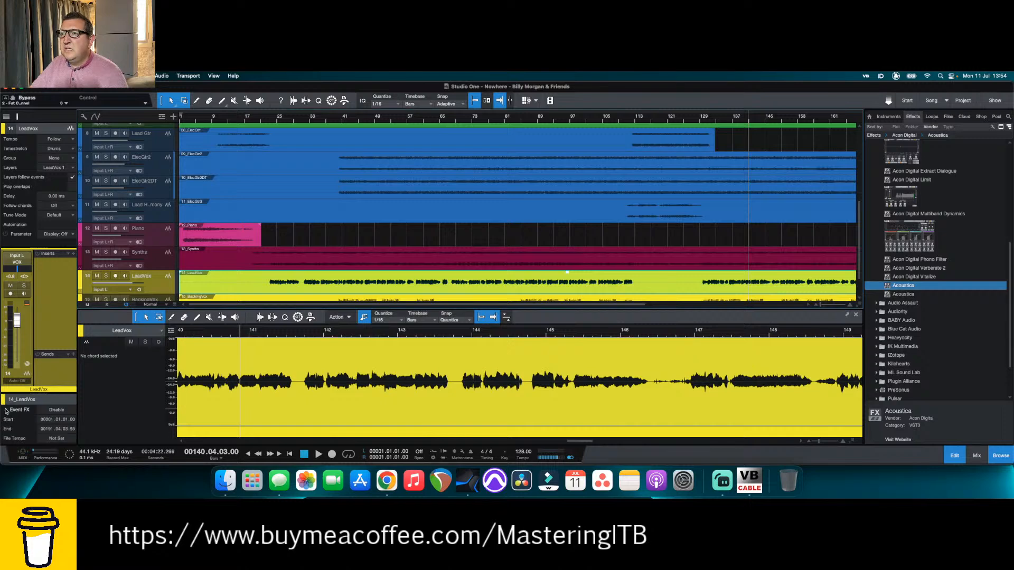
click(57, 410)
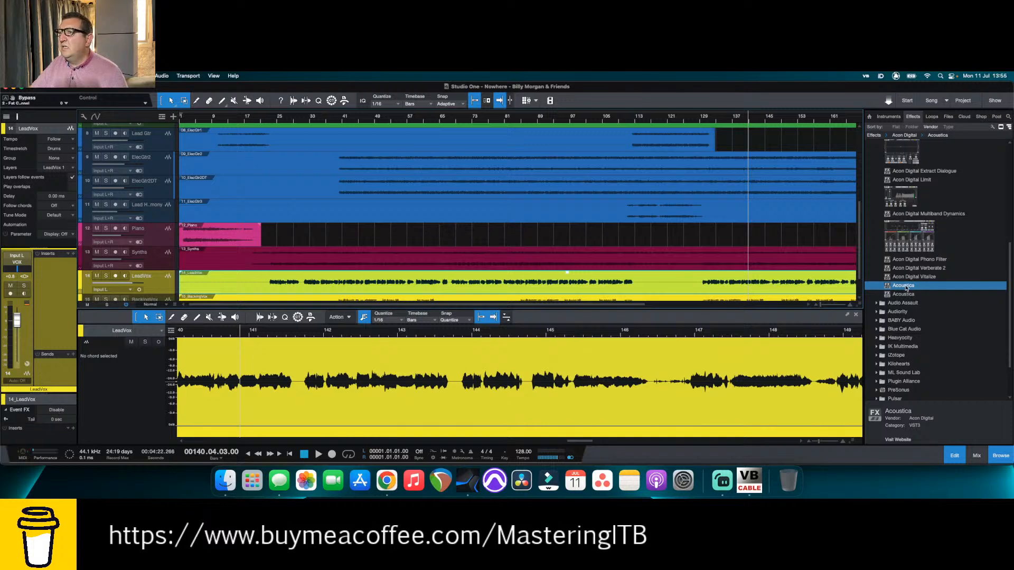
drag(906, 286, 14, 441)
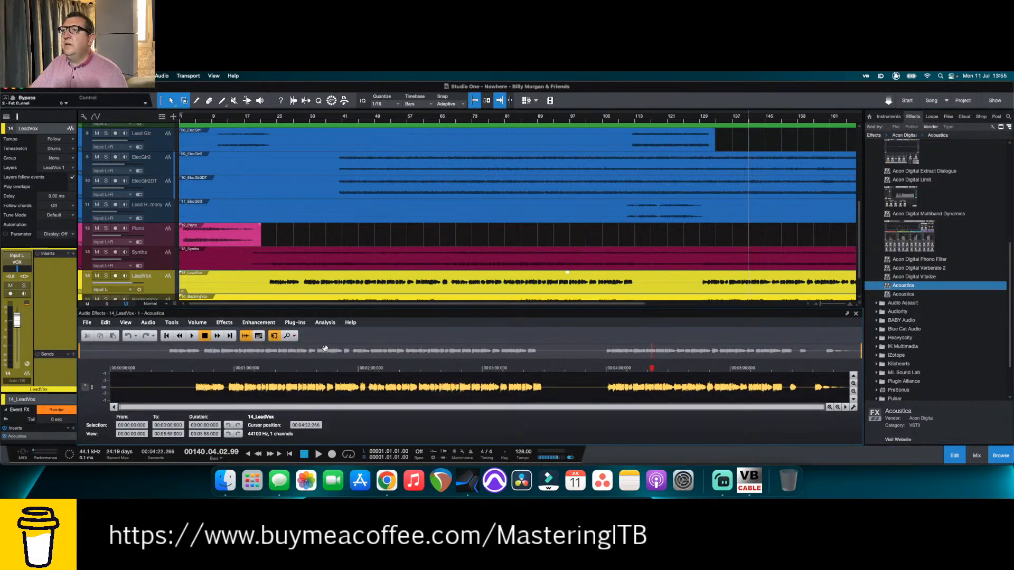
drag(351, 309, 366, 214)
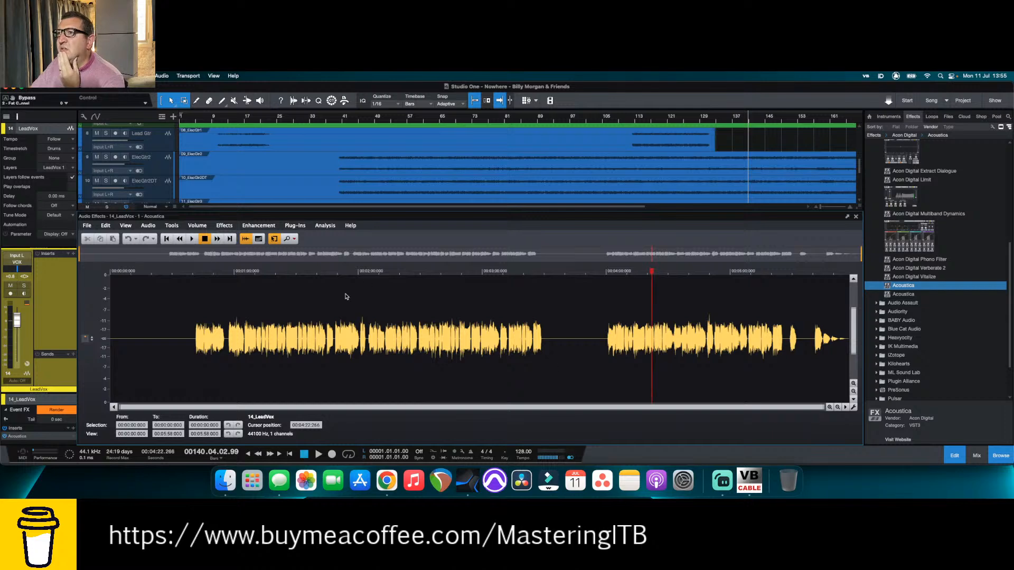
- Compare the waveform and spectral displays of LeadVox in Acoustica, leaving the spectral display on
click(260, 240)
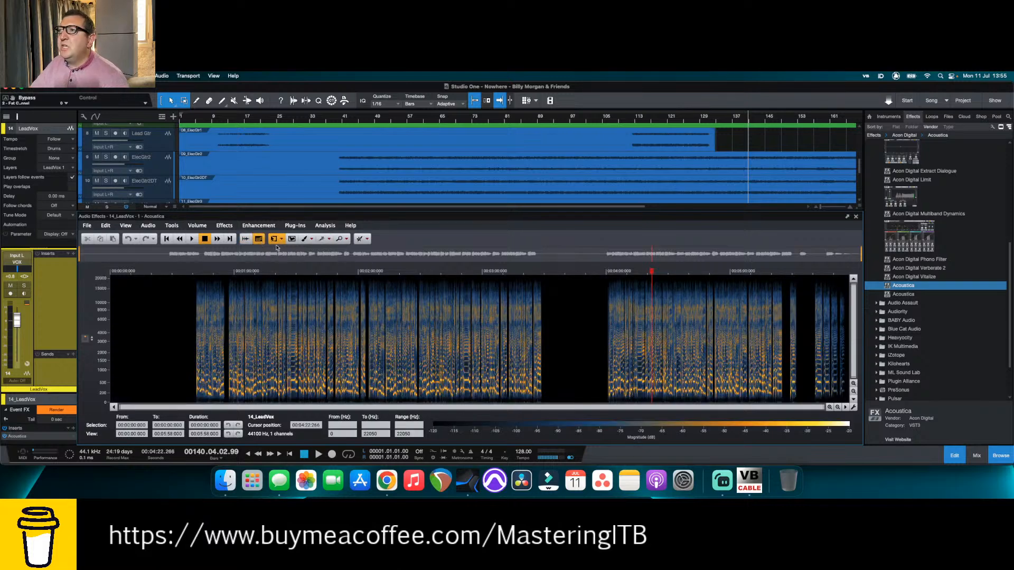
click(245, 239)
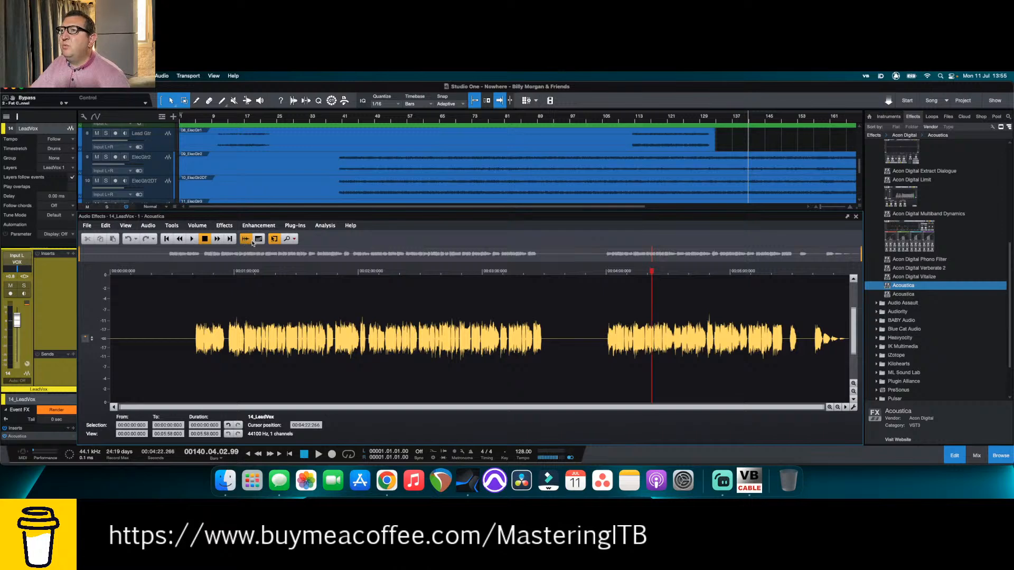
click(258, 239)
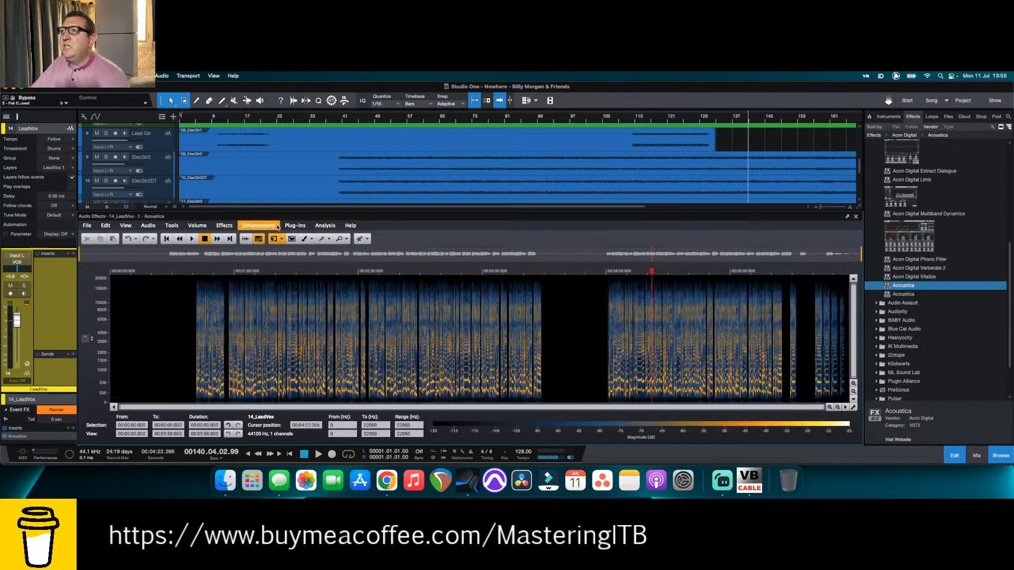
- Review the plug-in, enhancement, volume, tool and edit commands offered by Acoustica for the LeadVox event, without applying any
click(297, 226)
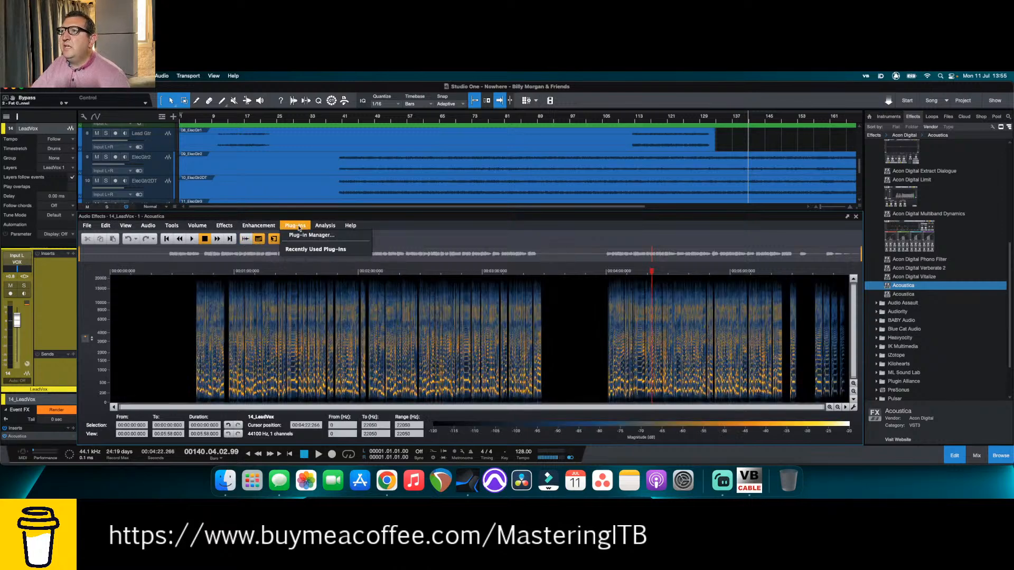
mouse_move(272, 227)
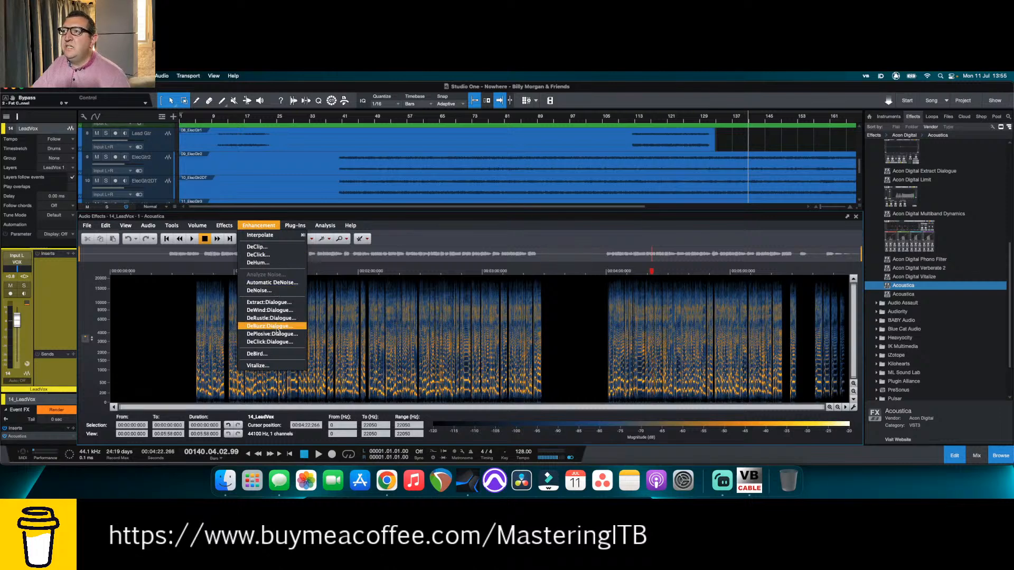
mouse_move(230, 228)
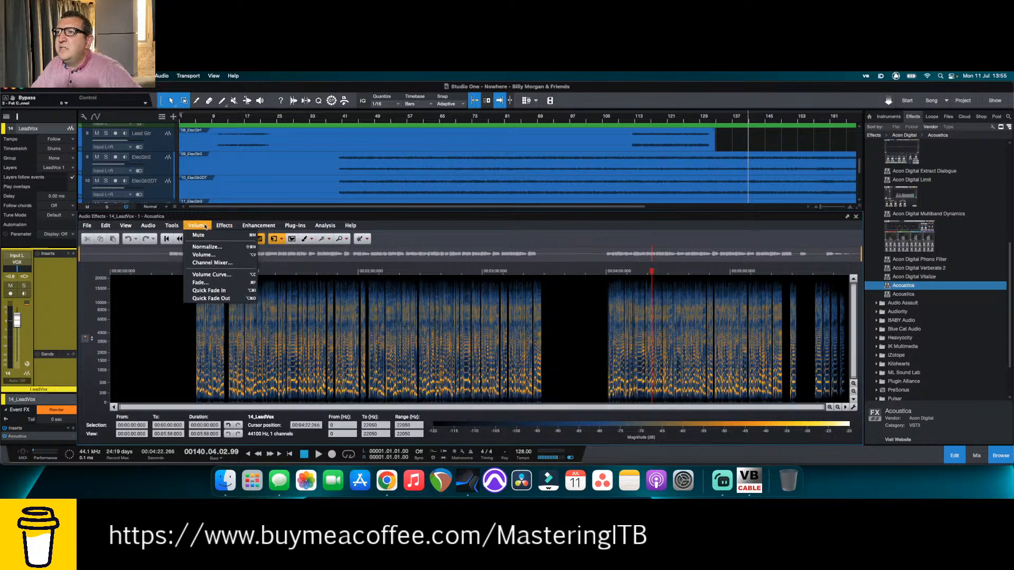
mouse_move(174, 229)
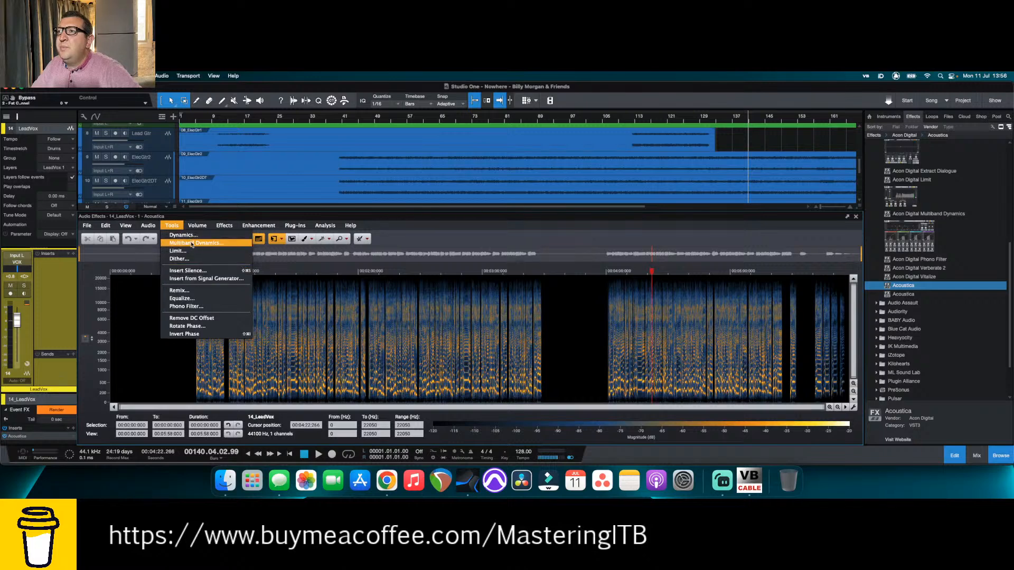
click(167, 226)
click(148, 226)
mouse_move(126, 229)
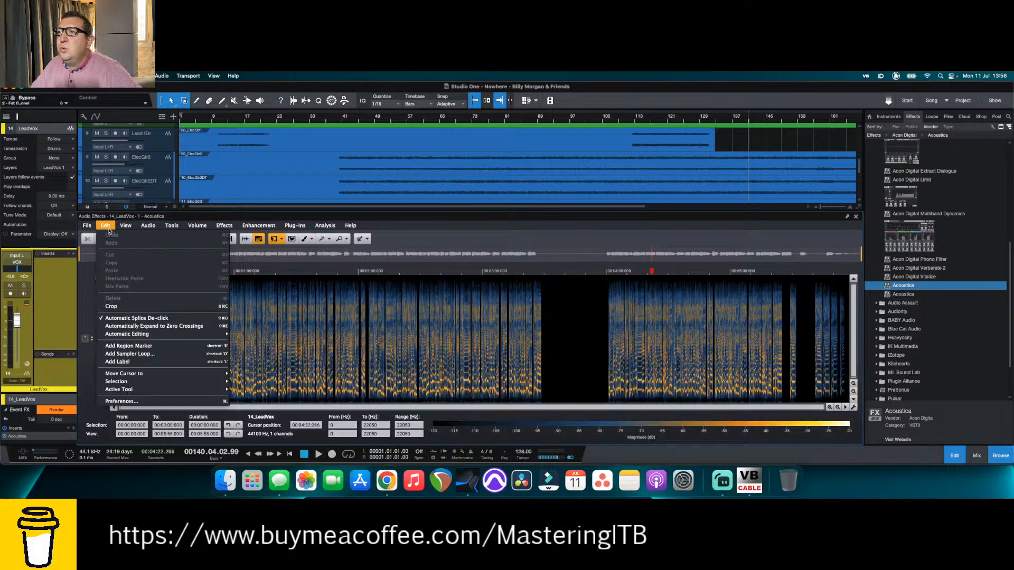
mouse_move(123, 375)
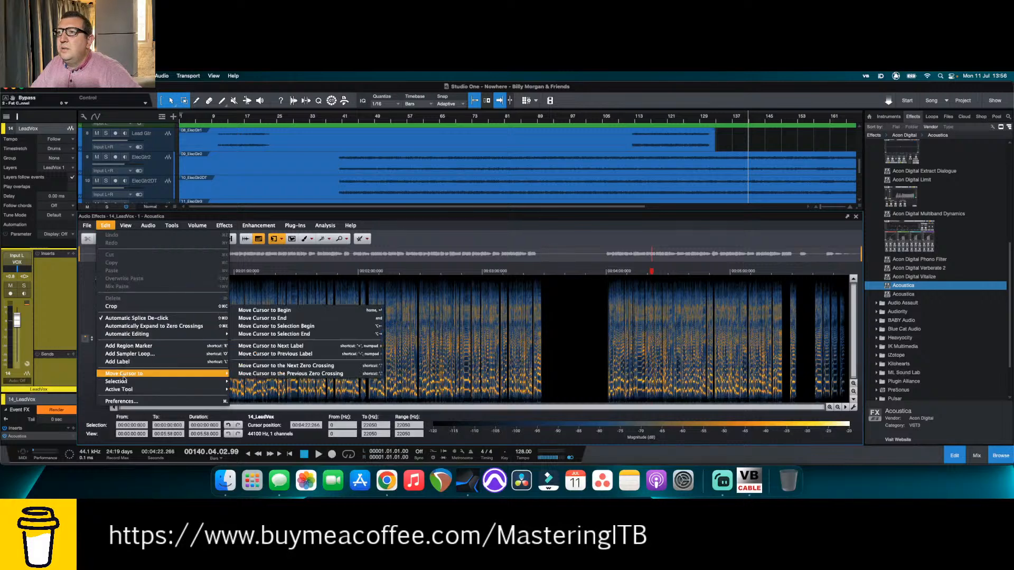
click(472, 239)
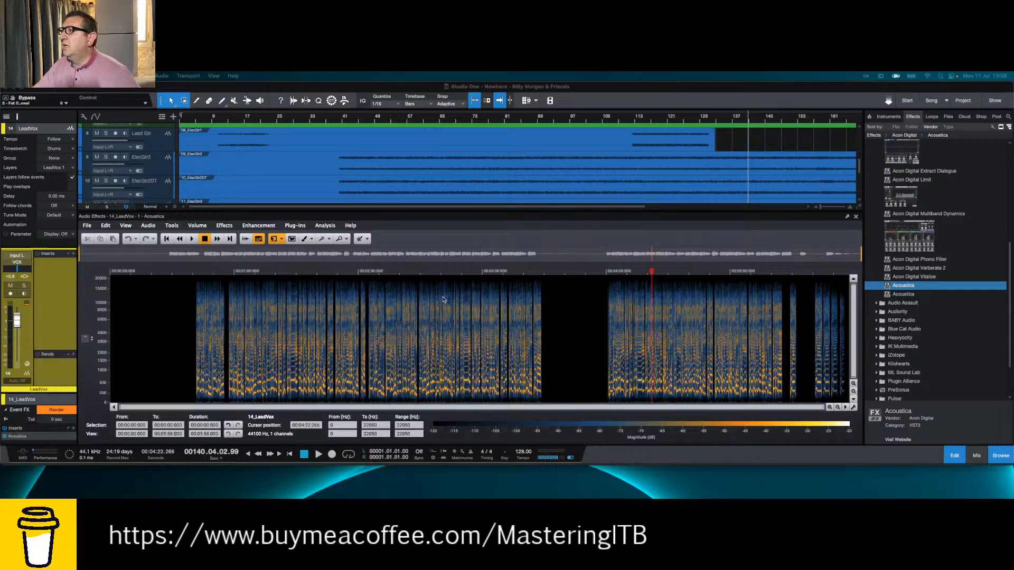
- Look through the individual Acon Digital effects listed in the browser, from Convolve to Vitalize and Acoustica
scroll(922, 217, up, 5)
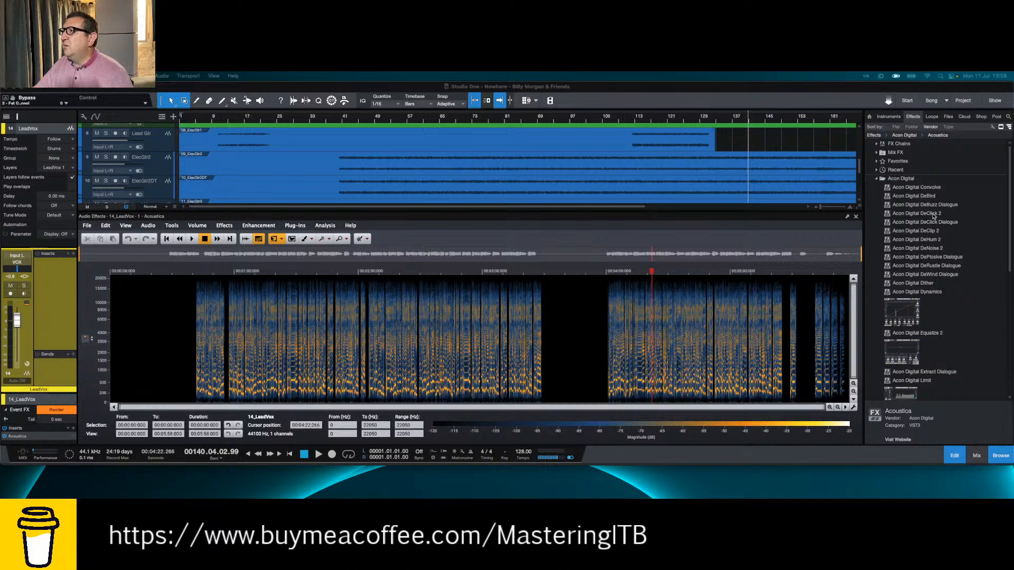
scroll(932, 218, down, 1)
scroll(953, 256, down, 5)
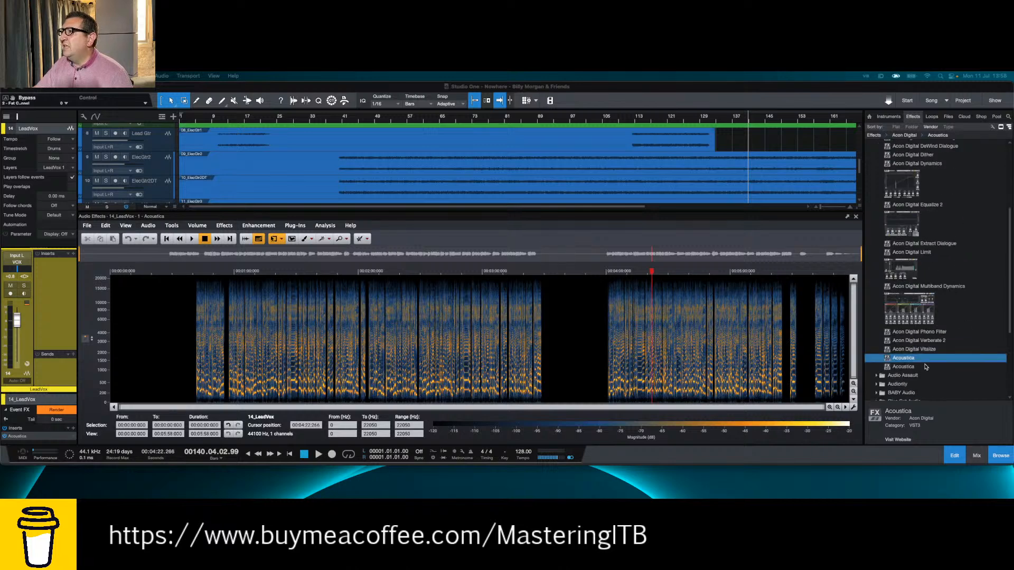
scroll(938, 325, up, 5)
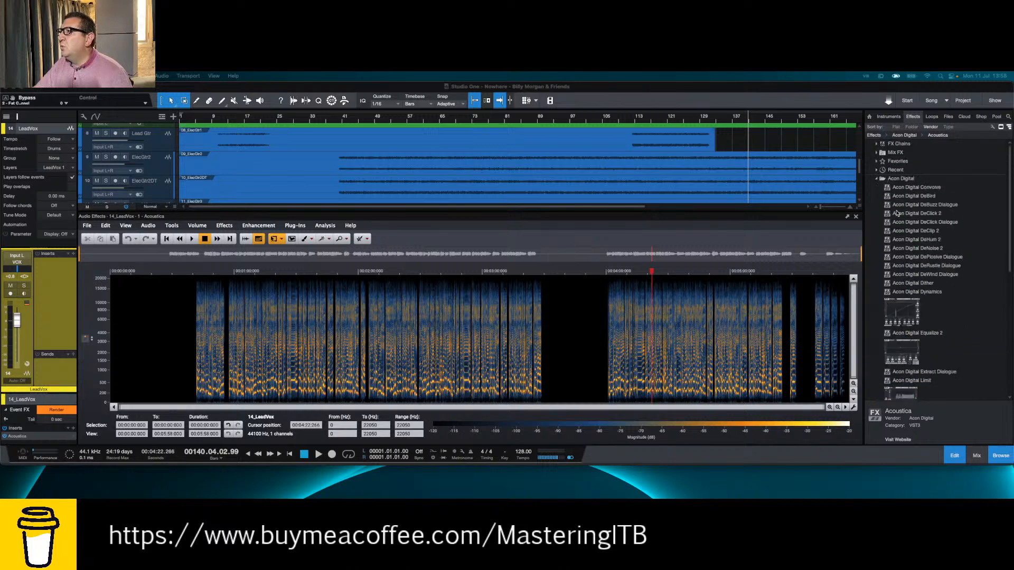
scroll(932, 198, down, 4)
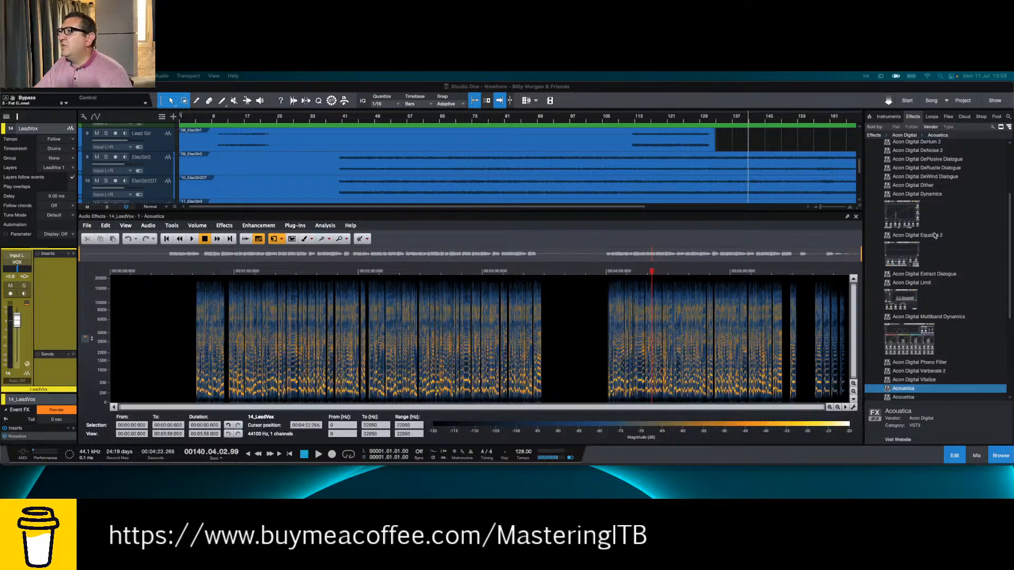
scroll(935, 235, down, 1)
scroll(953, 261, down, 2)
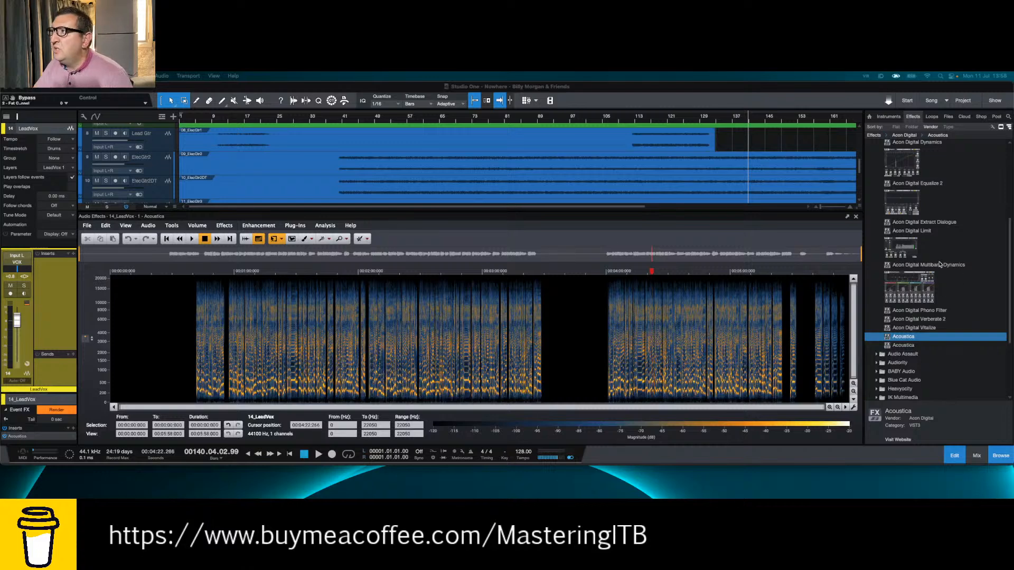
scroll(922, 239, up, 2)
scroll(923, 243, up, 3)
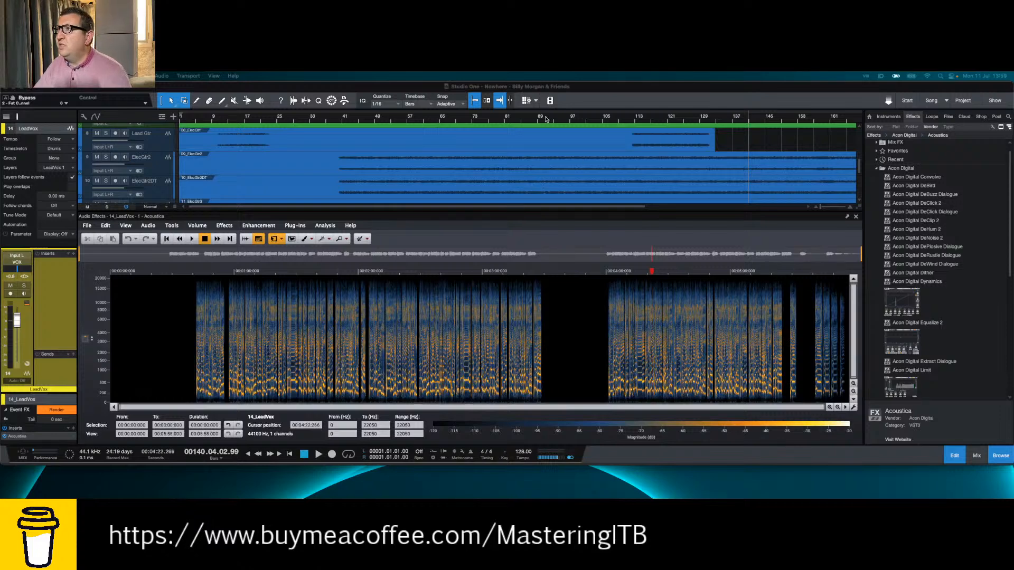
scroll(530, 149, down, 4)
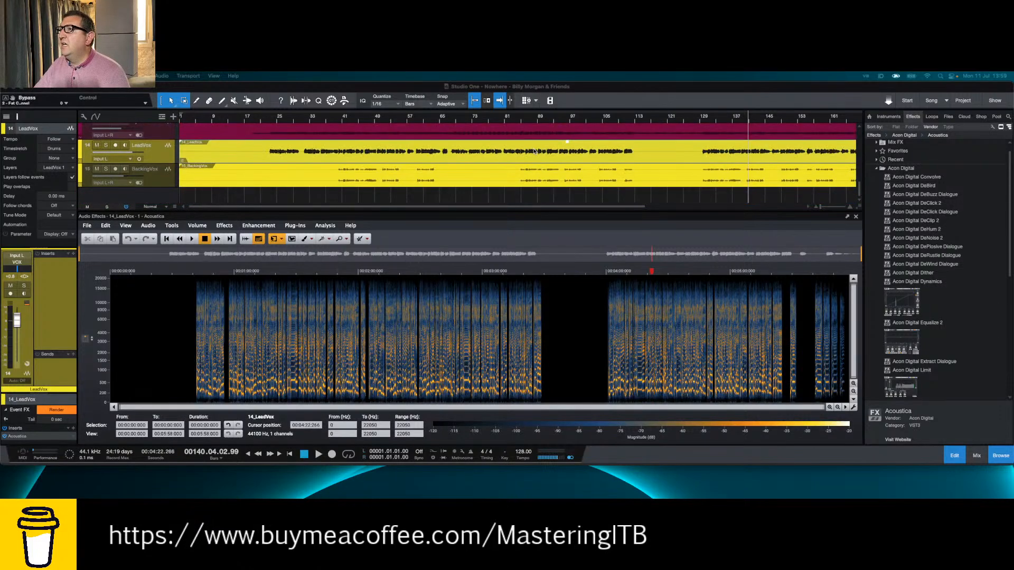
scroll(532, 155, up, 10)
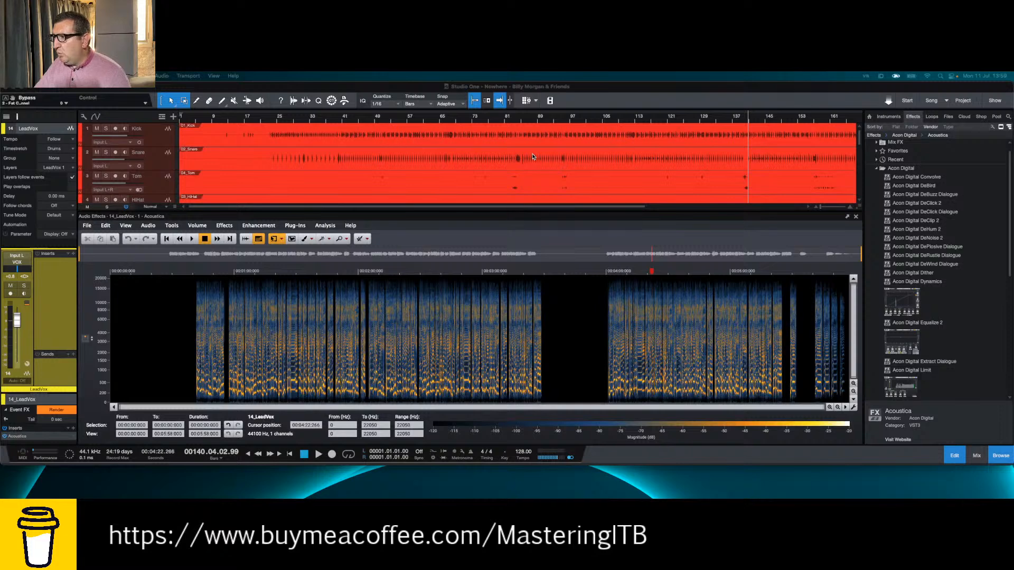